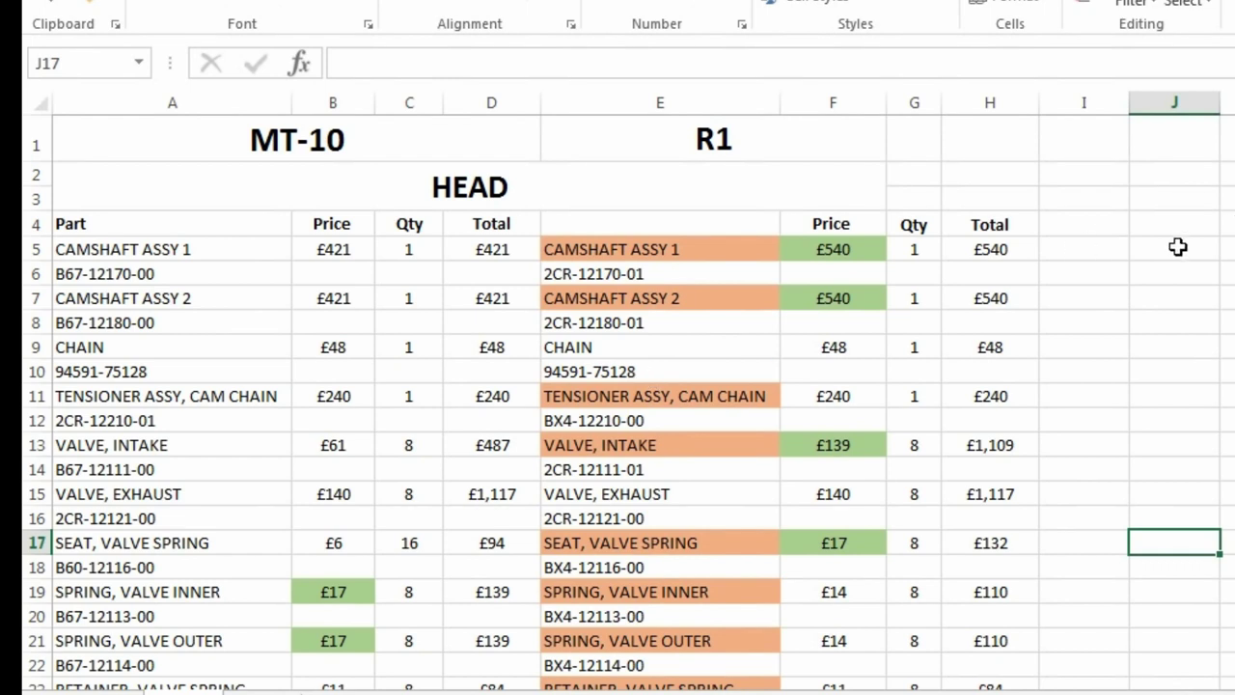
# Select columns A to D for the MT-10, followed by columns E to H for the R1
pyautogui.click(1177, 248)
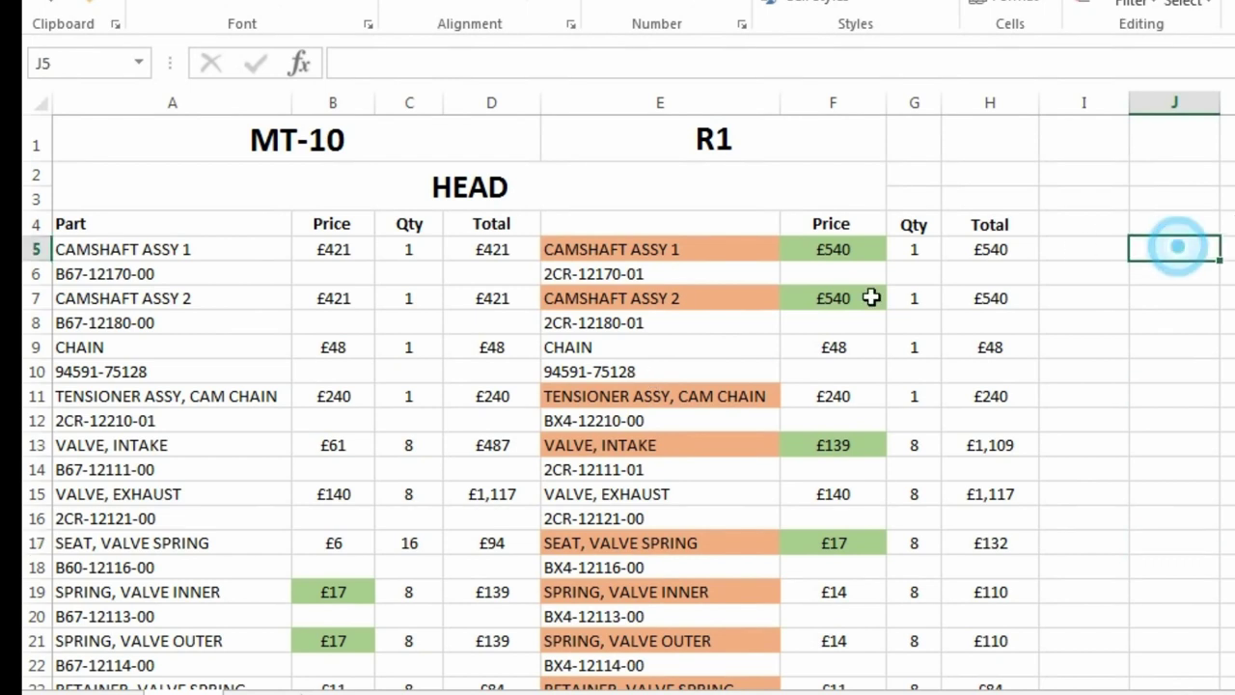
pyautogui.moveTo(261, 106); pyautogui.dragTo(488, 106)
pyautogui.click(1080, 199)
pyautogui.moveTo(703, 102); pyautogui.dragTo(1003, 102)
pyautogui.click(1101, 258)
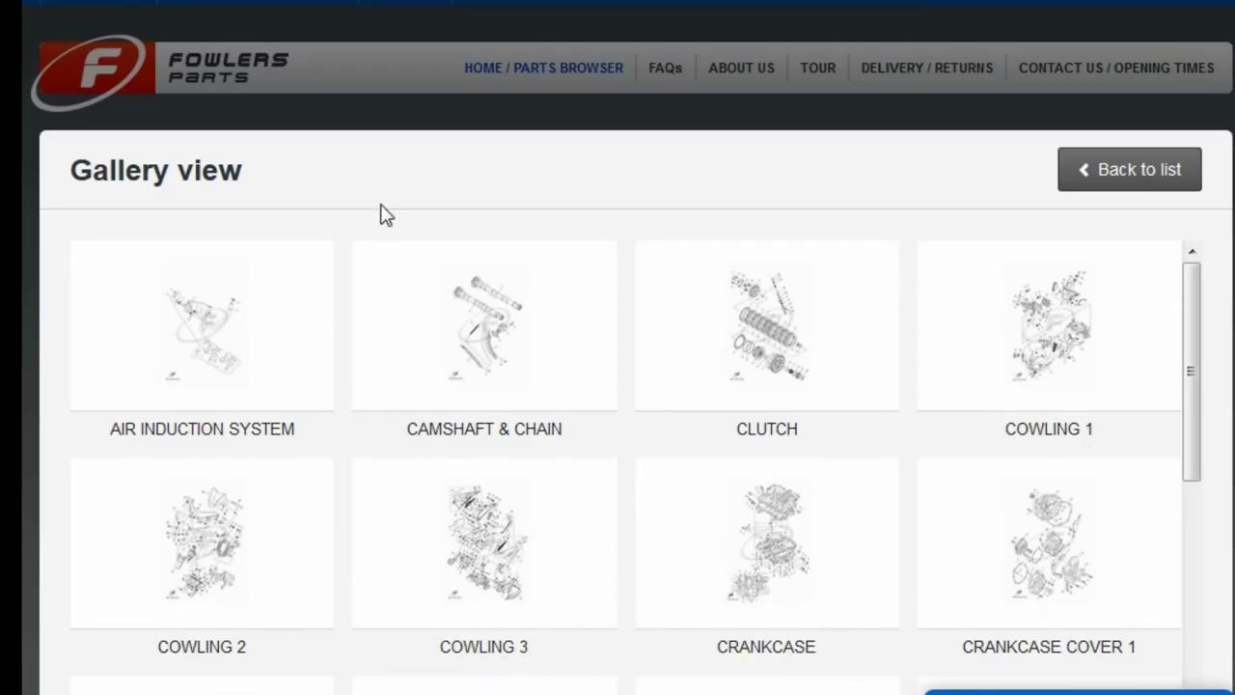
# Switch to the Fowlers Parts website, browse the MT10 gallery, view the COWLING 3 diagram and return to the gallery
pyautogui.scroll(-4, 618, 290)
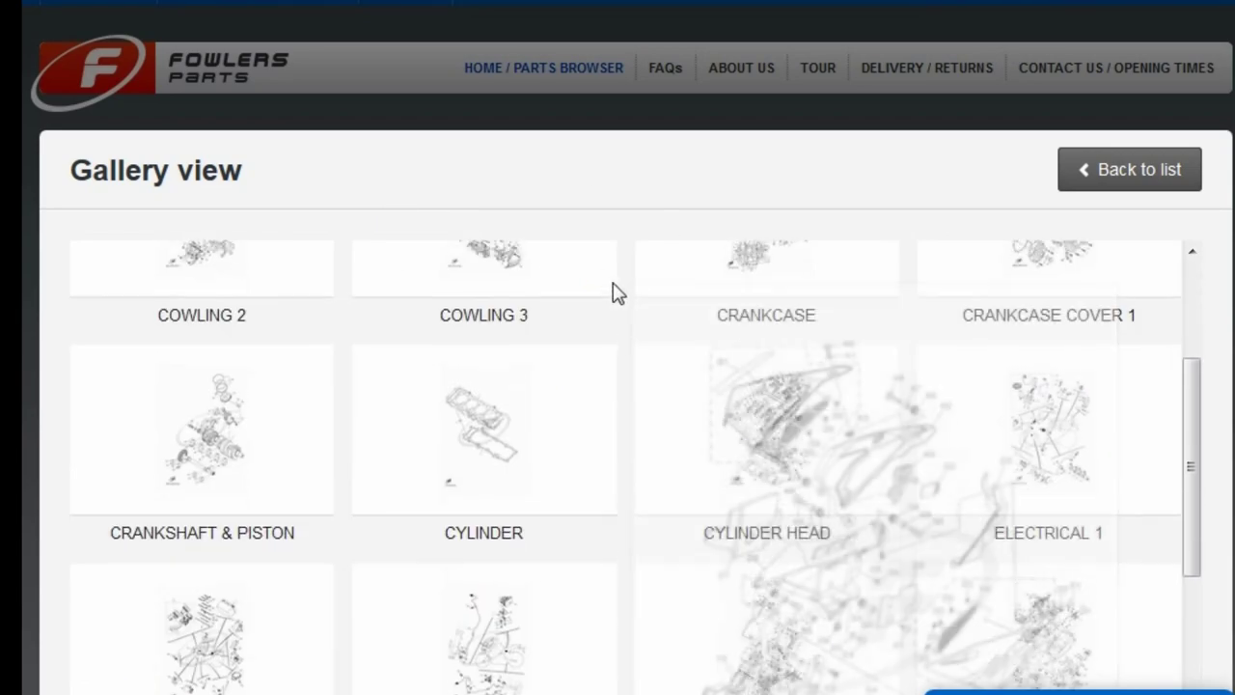
pyautogui.scroll(2, 502, 338)
pyautogui.click(502, 338)
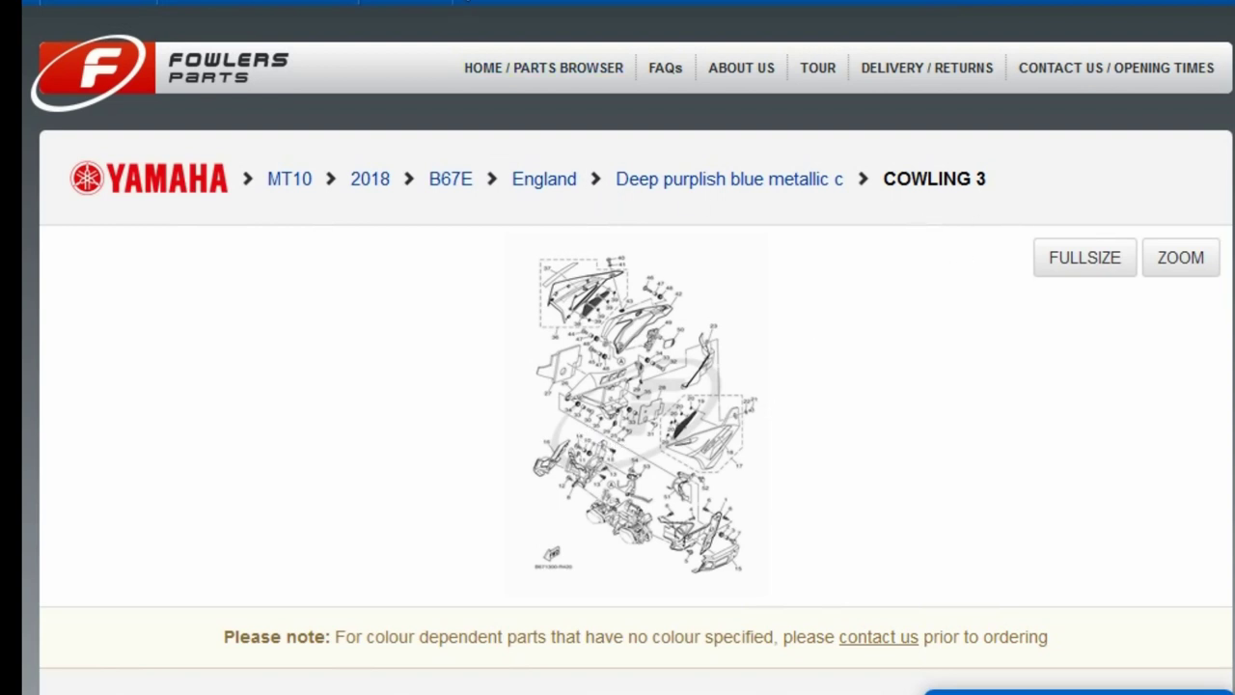
pyautogui.hotkey('alt', 'Left')
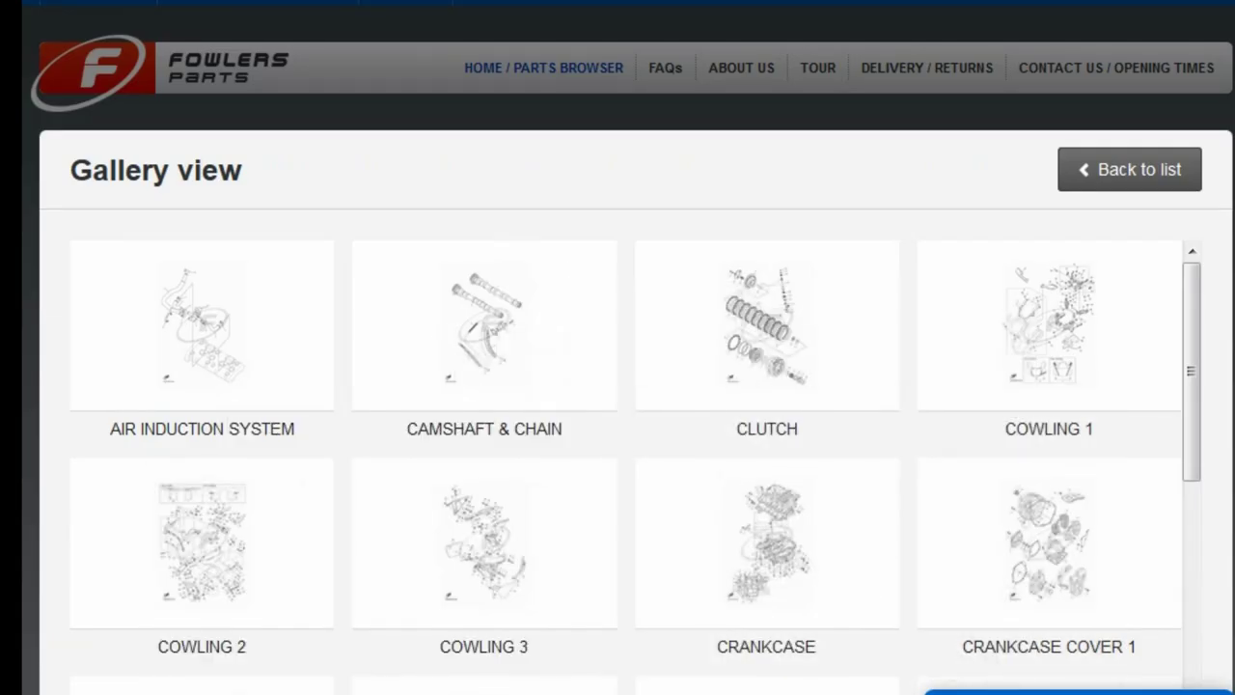
# Open the YZF R1 COWLING 1 diagram and examine its parts list with prices and quantities
pyautogui.click(1106, 340)
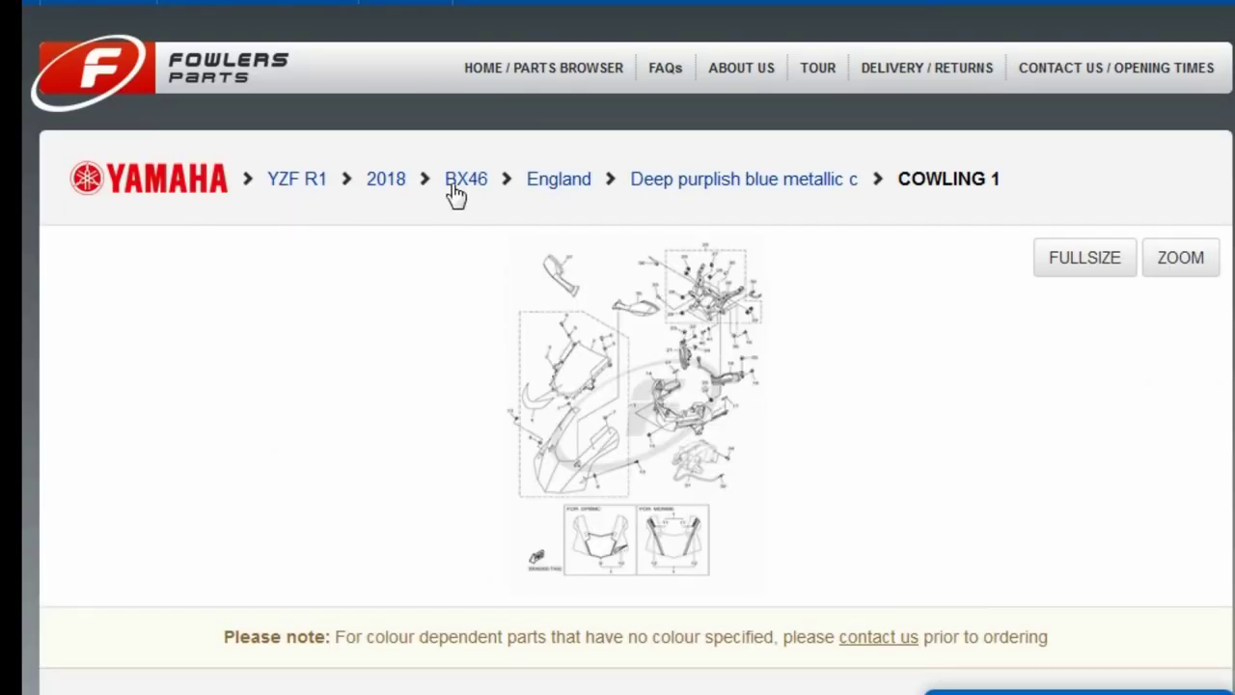
pyautogui.scroll(-3, 801, 454)
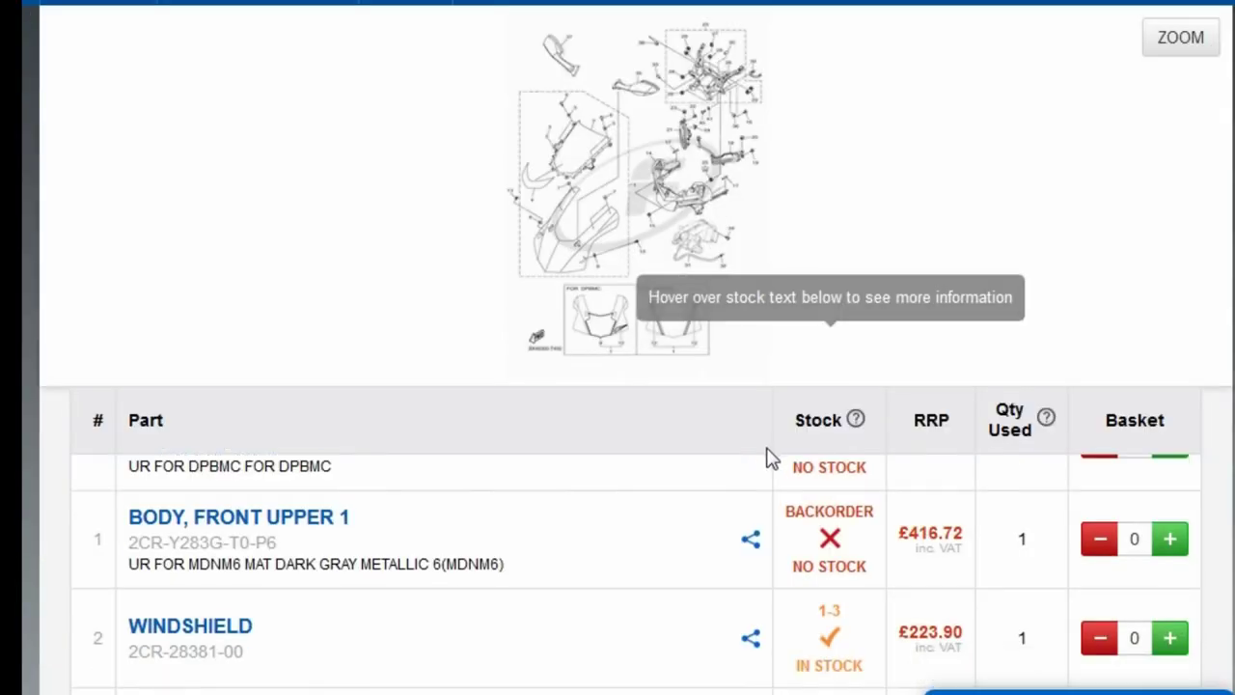
pyautogui.scroll(3, 749, 579)
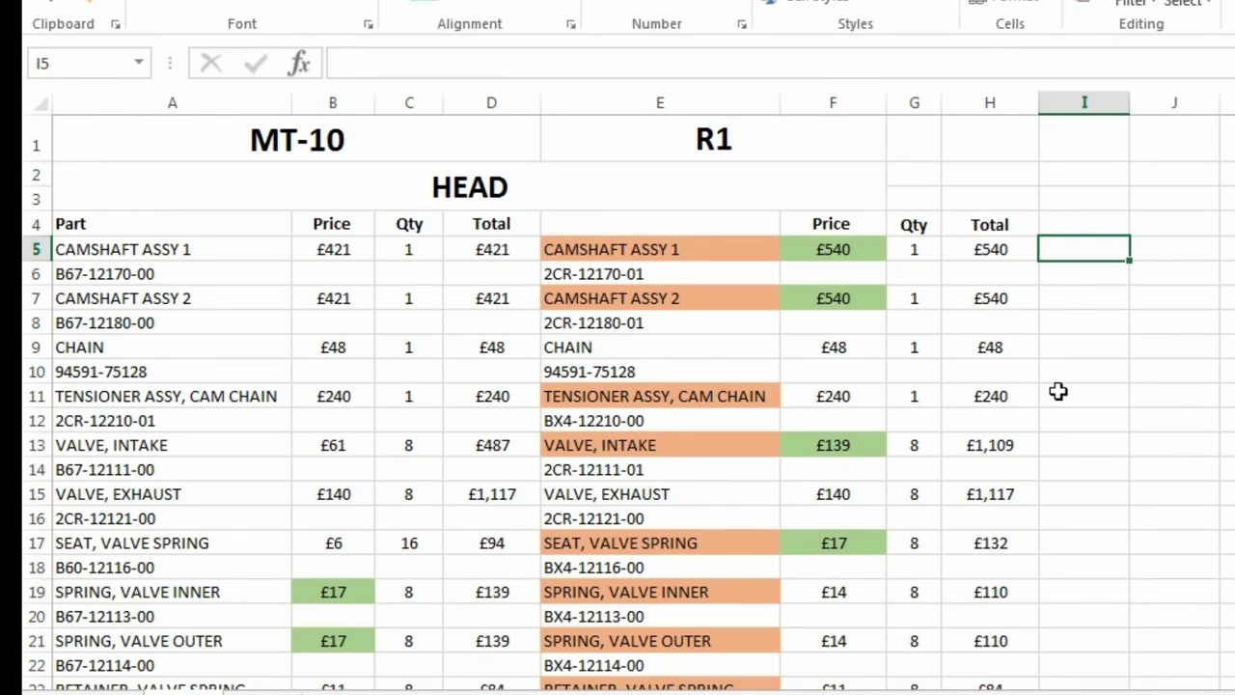
# Switch to the Excel comparison sheet, select the HEAD heading and look through the section down to BOTTOM END
pyautogui.click(334, 190)
pyautogui.scroll(-5, 753, 355)
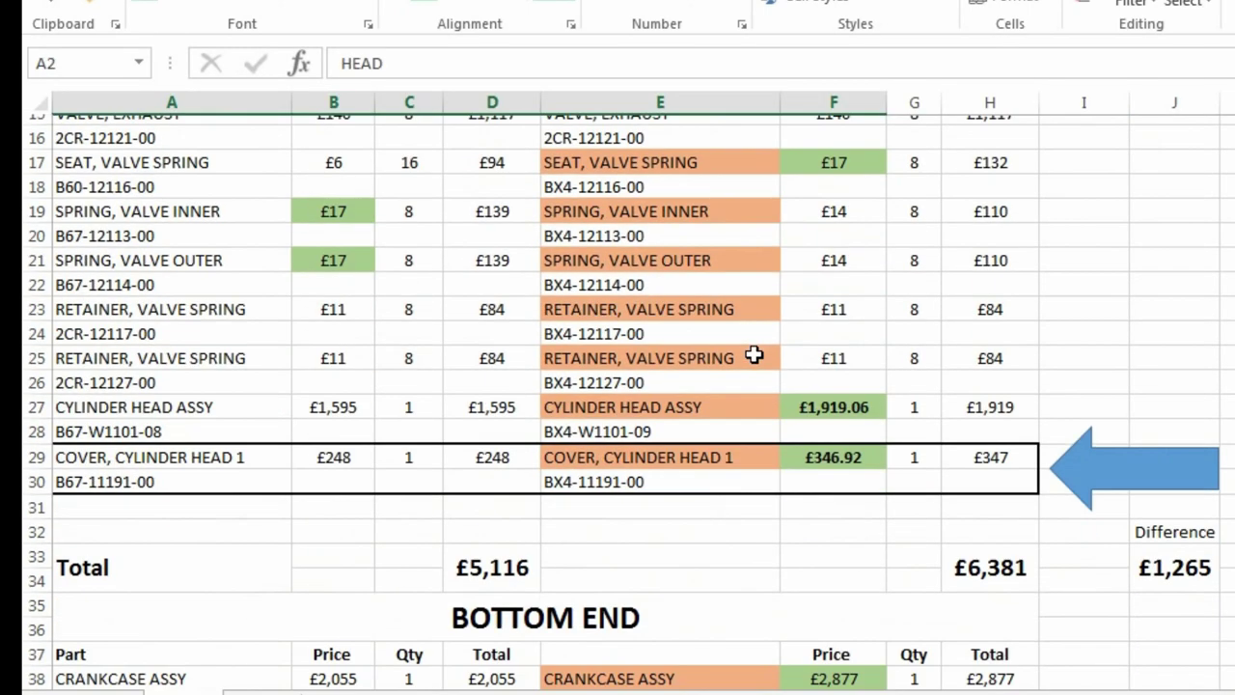
pyautogui.scroll(-3, 753, 355)
pyautogui.scroll(8, 808, 483)
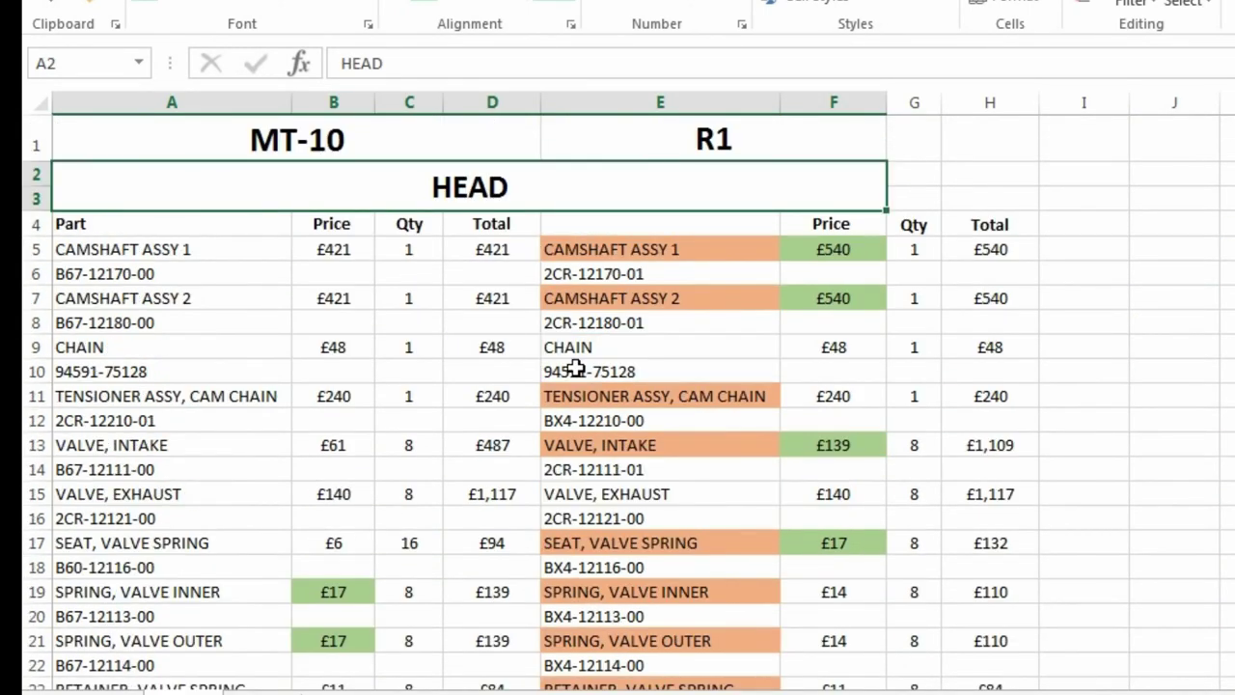
# Examine the MT-10 CAMSHAFT ASSY 1 row's part name, price, quantity and total formula in A5 to D5
pyautogui.click(243, 254)
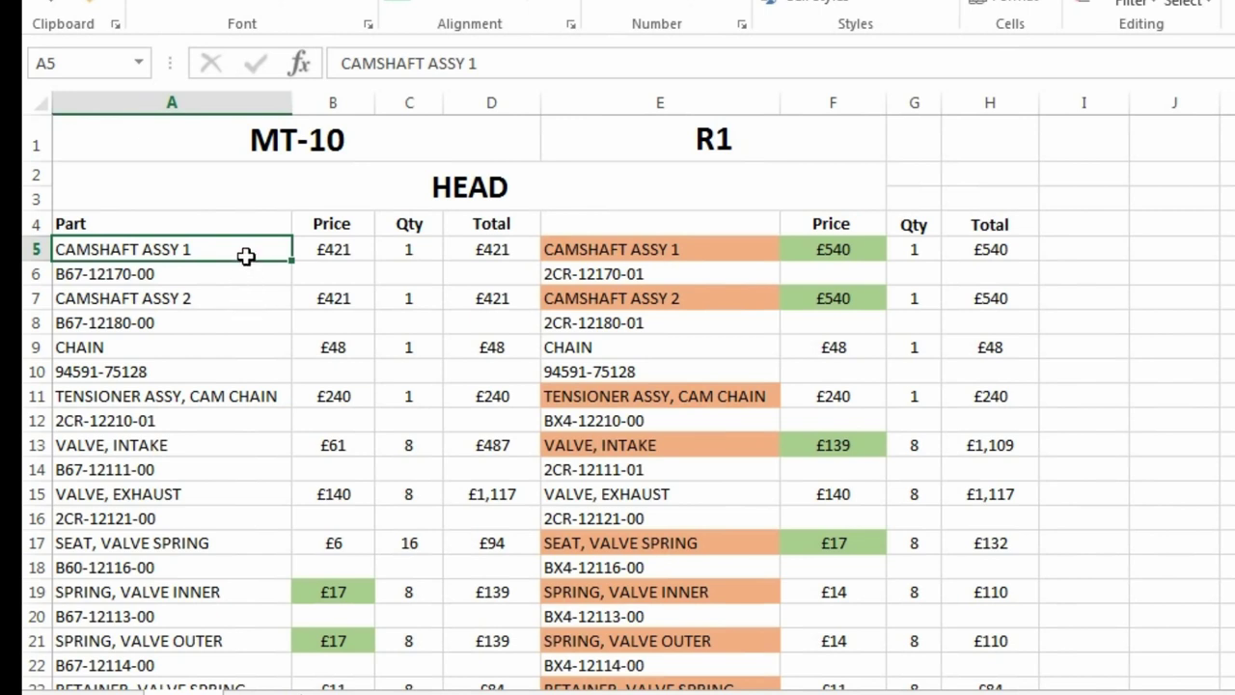
pyautogui.click(331, 249)
pyautogui.click(415, 250)
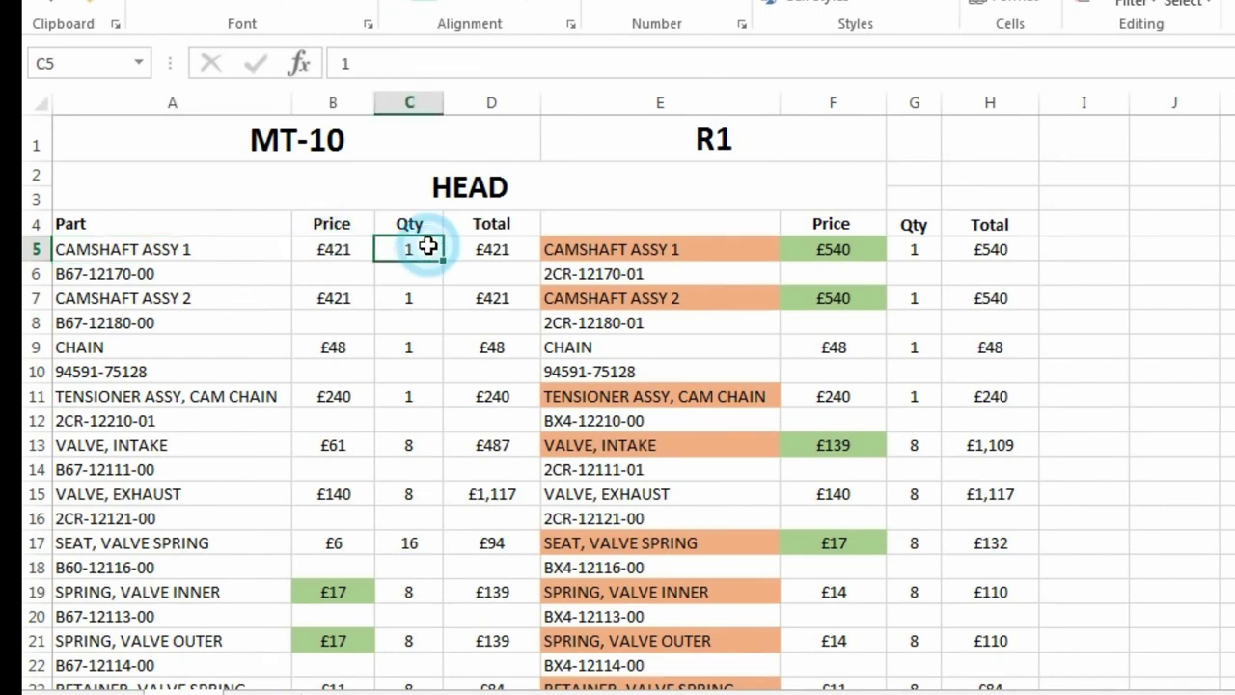
pyautogui.click(520, 253)
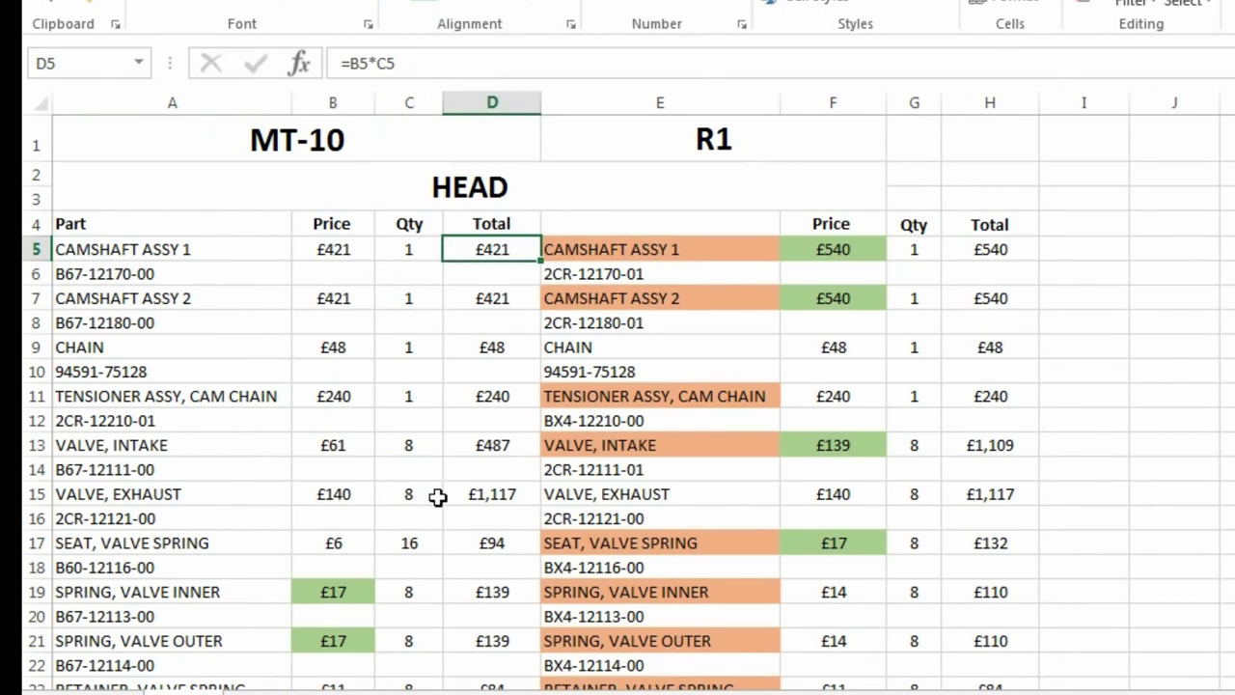
# Compare the camshaft part numbers of the MT-10 in A6 and A8 with those of the R1 in column E
pyautogui.click(184, 268)
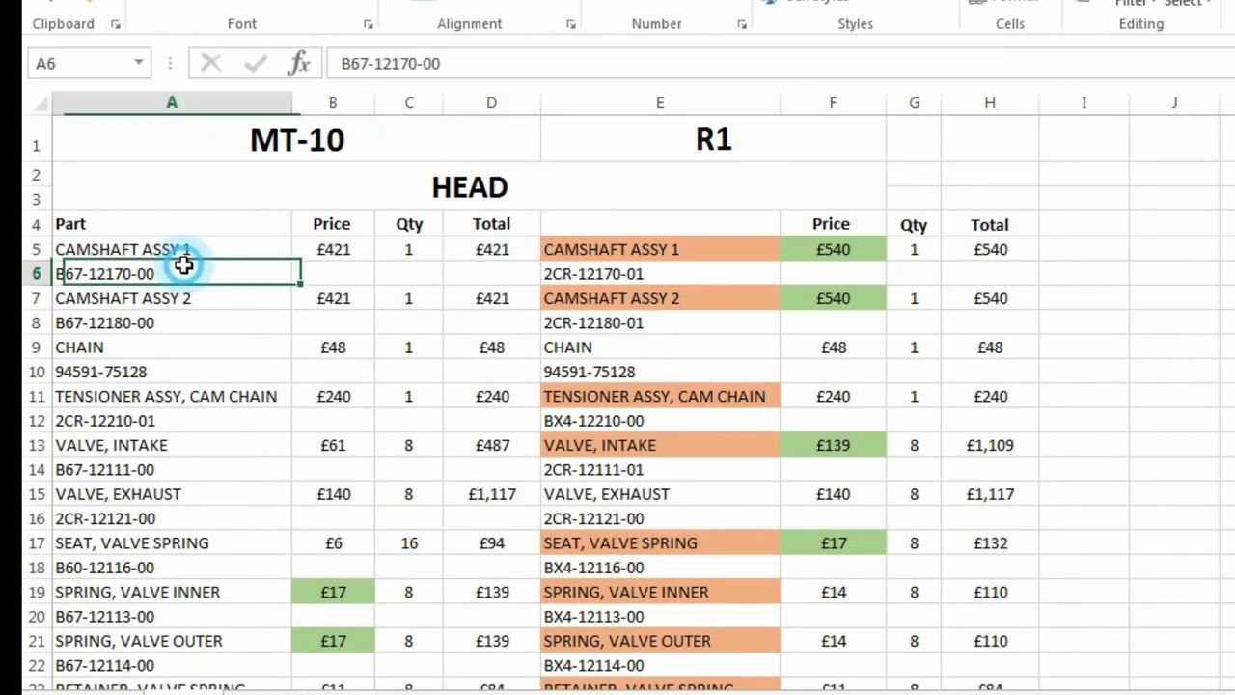
pyautogui.click(193, 329)
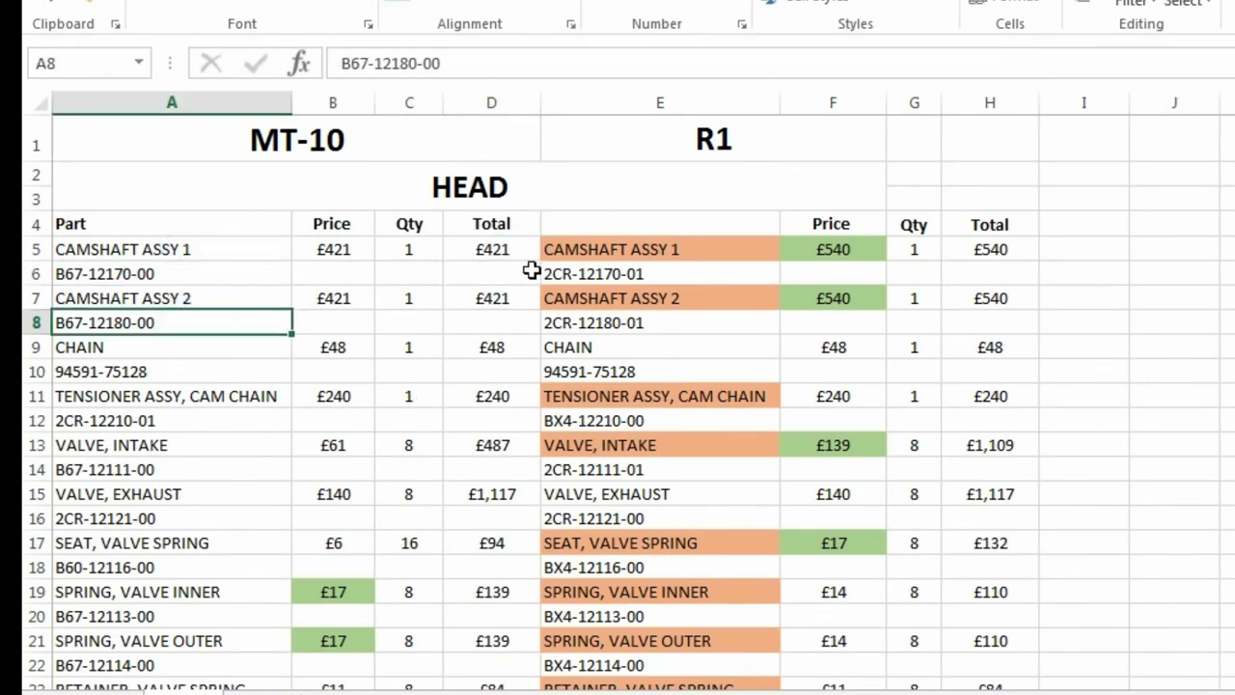
pyautogui.click(561, 280)
pyautogui.click(619, 344)
pyautogui.click(618, 322)
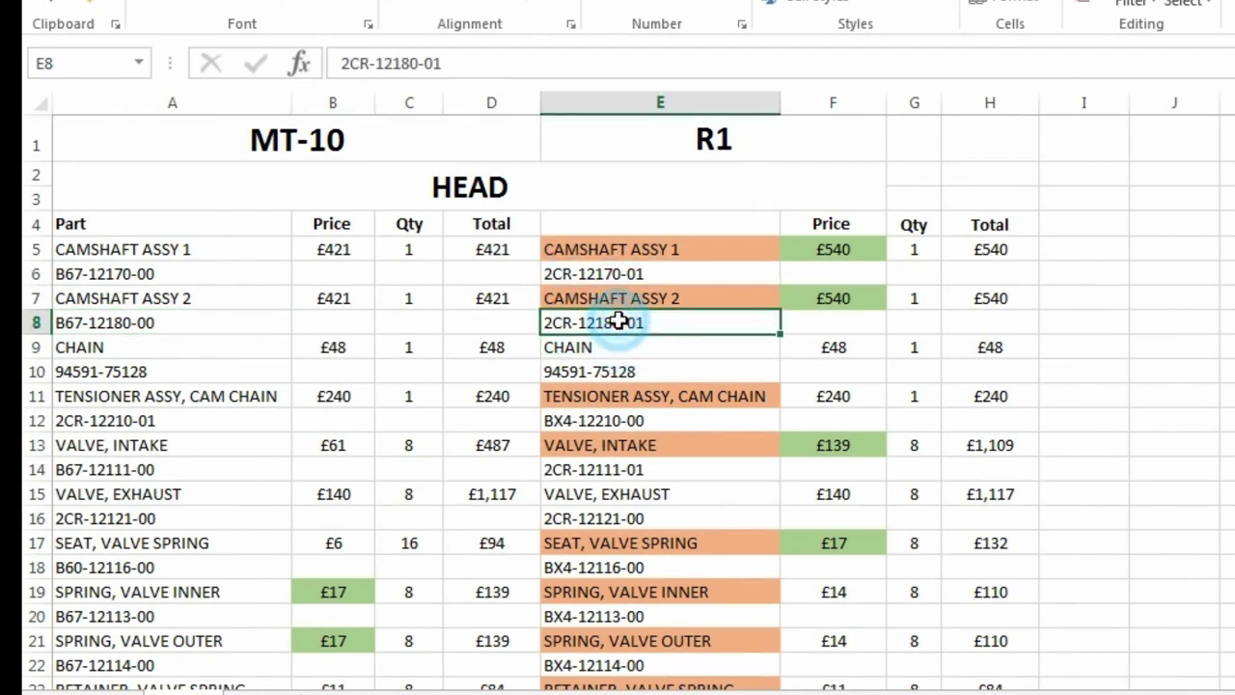
# Inspect the orange R1 camshaft names in E5 and E7, and select A5:E7 to compare both bikes' camshafts
pyautogui.click(720, 250)
pyautogui.click(718, 298)
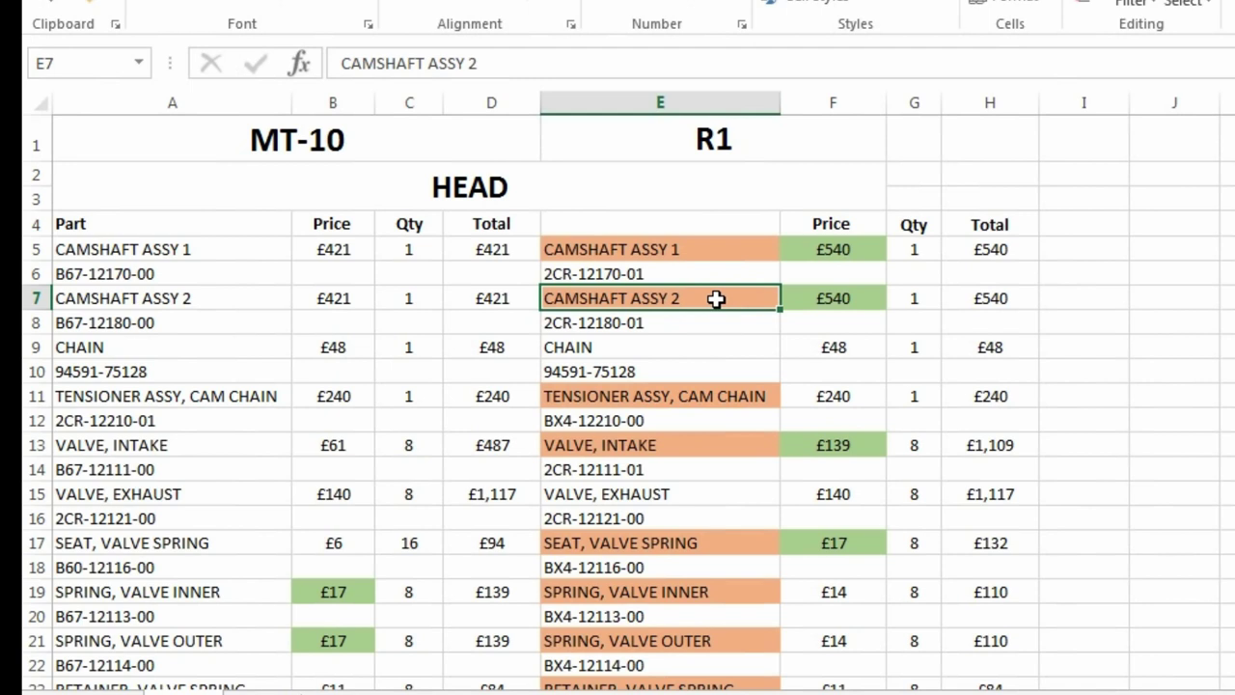
pyautogui.click(678, 247)
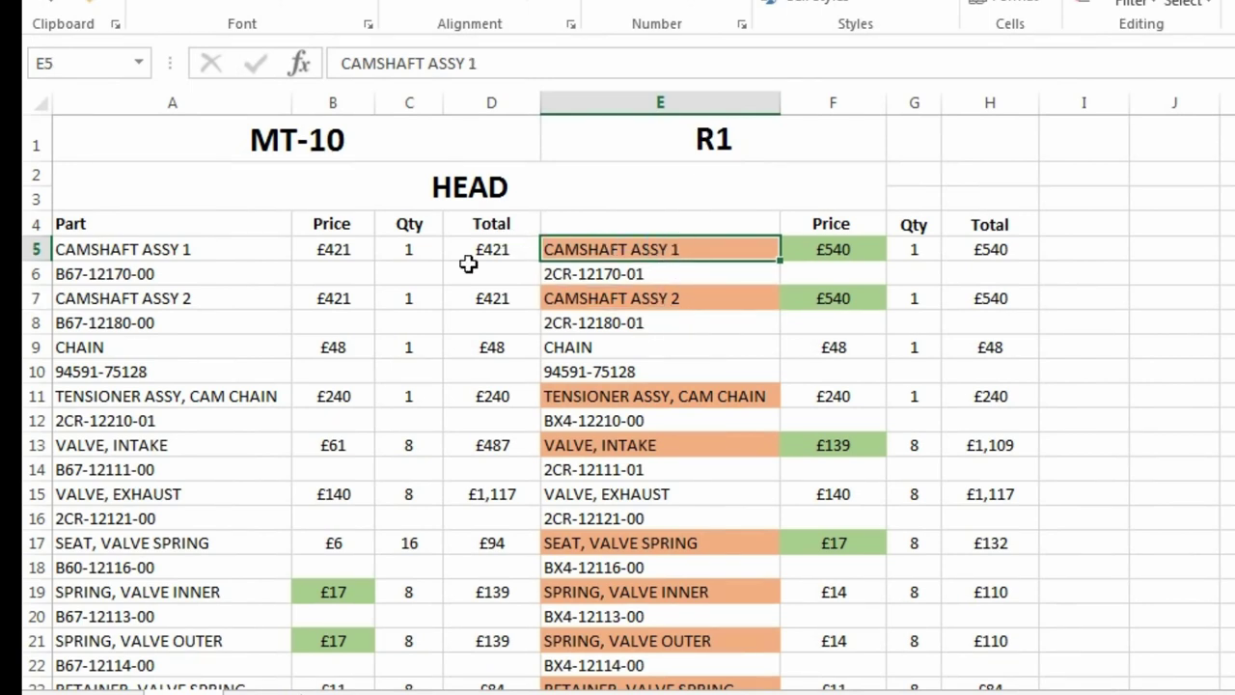
pyautogui.moveTo(244, 250); pyautogui.dragTo(642, 289)
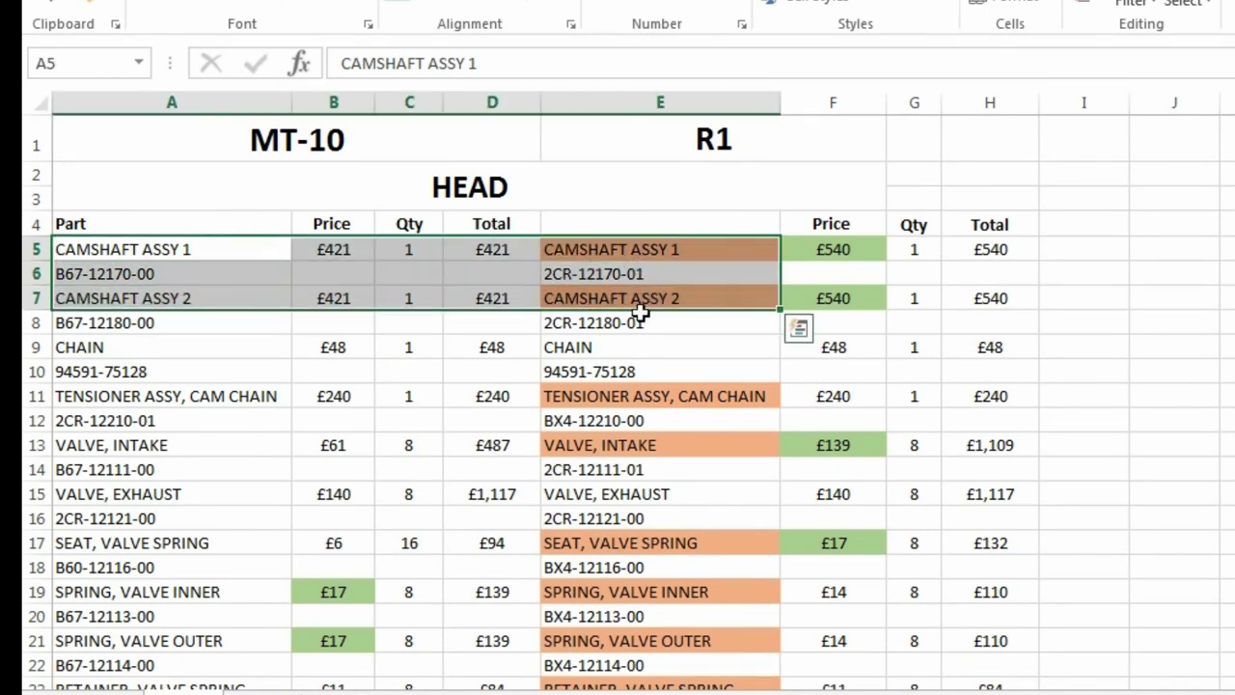
pyautogui.click(647, 325)
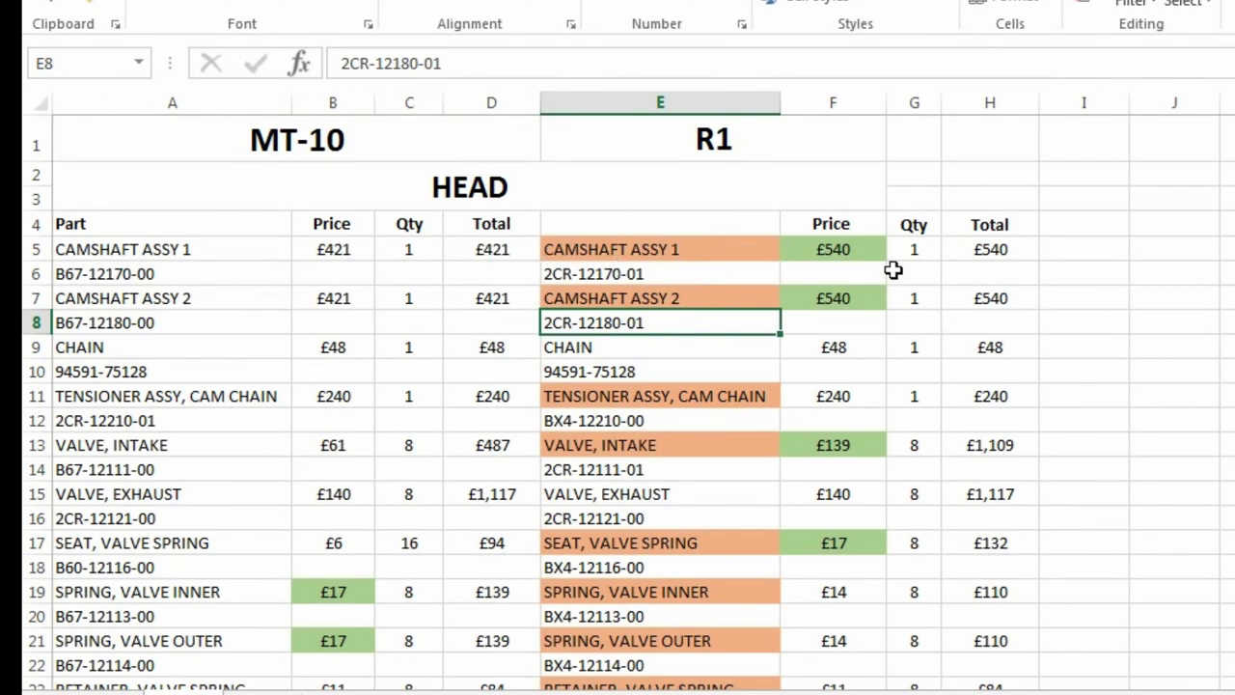
# Select the green R1 camshaft price cells around F5:F7 and relate them to the CAMSHAFT ASSY 2 entry
pyautogui.moveTo(835, 253); pyautogui.dragTo(886, 334)
pyautogui.click(1017, 278)
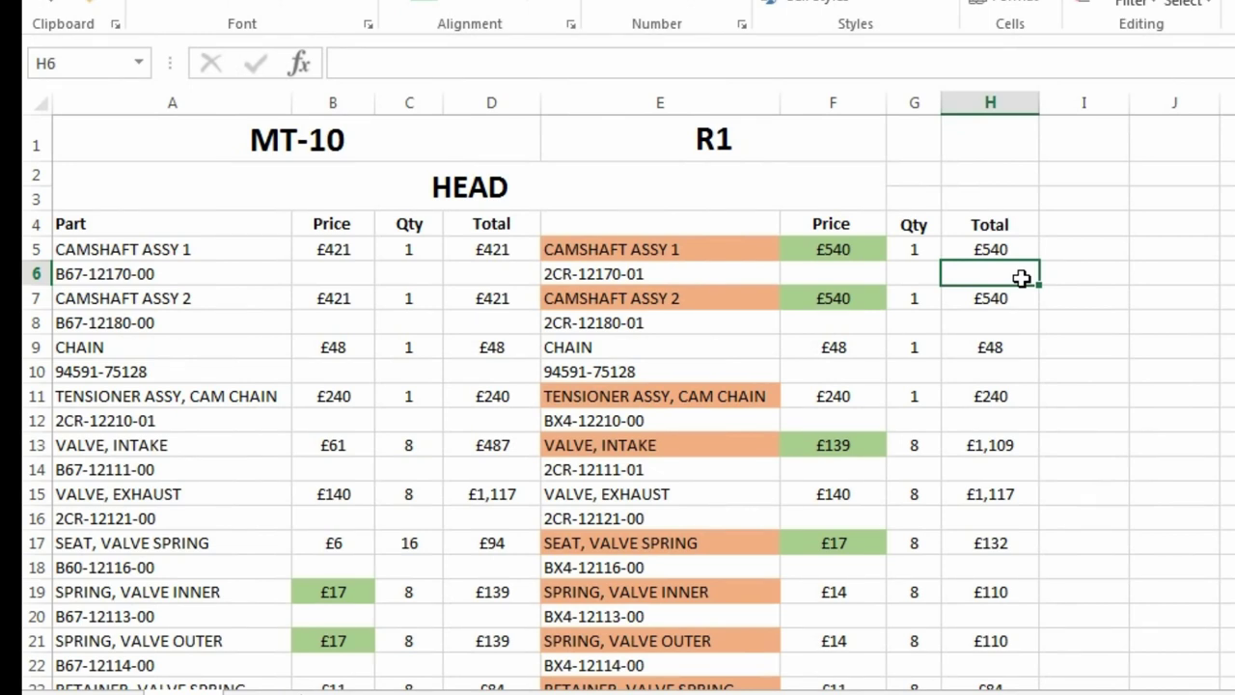
pyautogui.moveTo(802, 248); pyautogui.dragTo(811, 303)
pyautogui.click(682, 289)
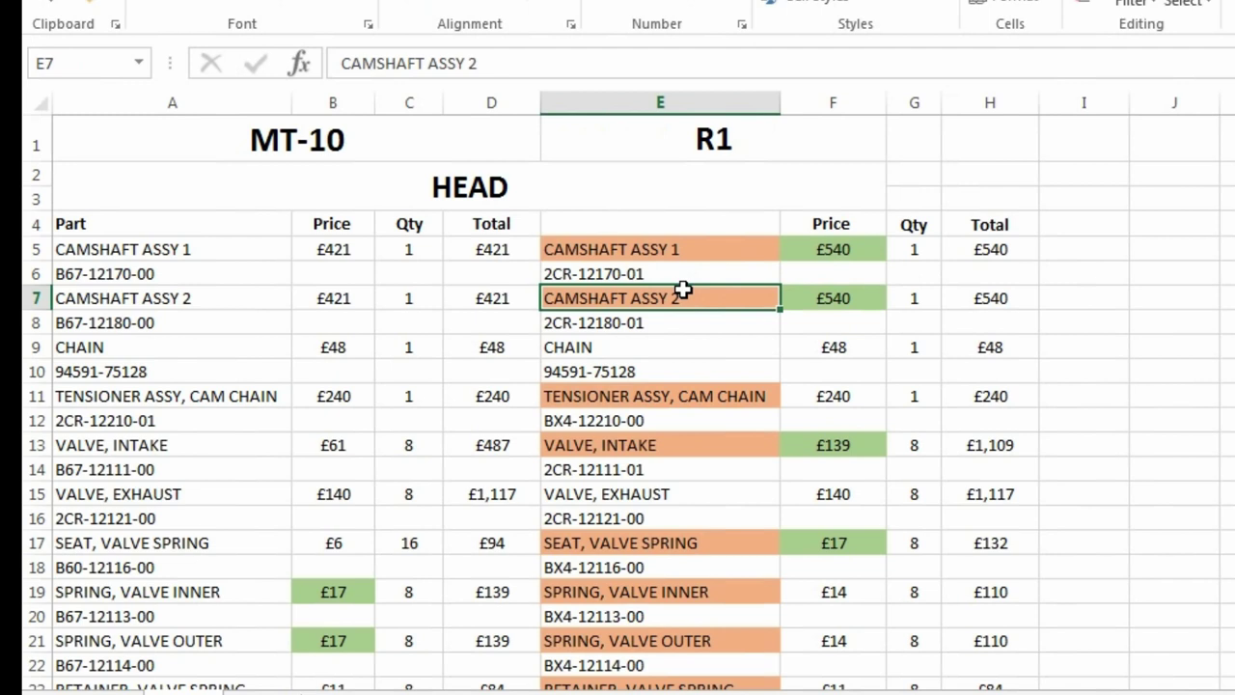
# Recheck the R1 CAMSHAFT ASSY 1 part number in E6 against the MT-10 camshaft numbers in A6 and A8
pyautogui.click(675, 279)
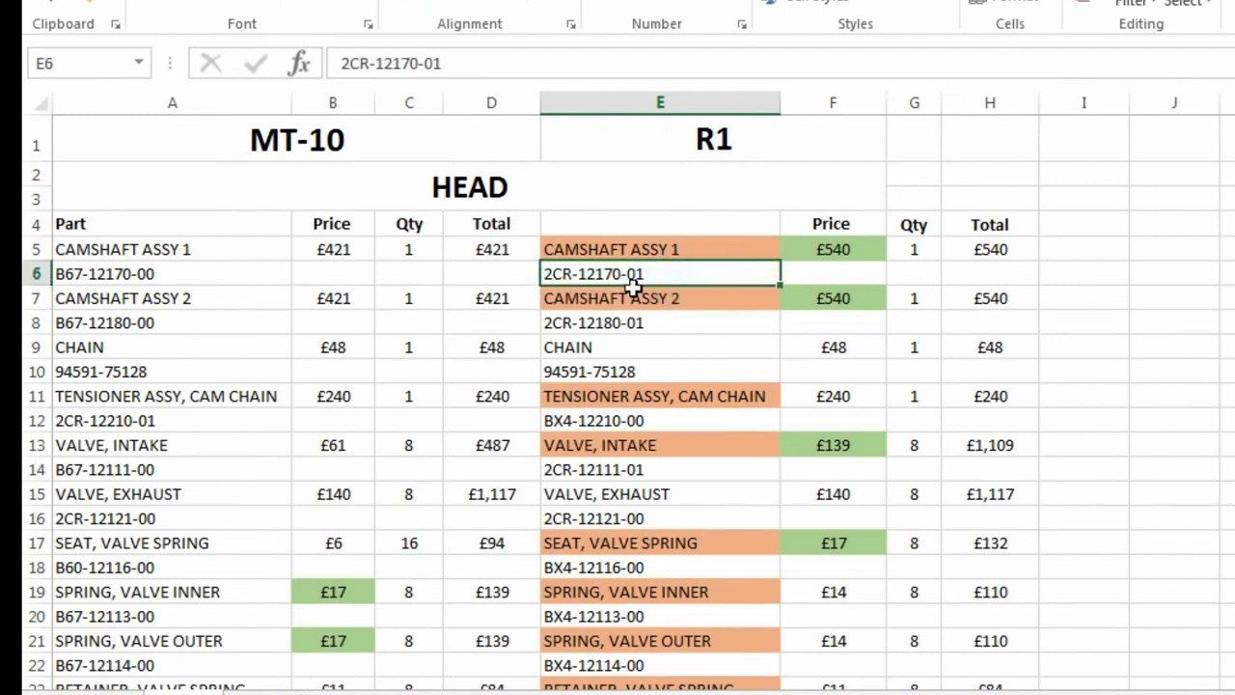
pyautogui.click(104, 275)
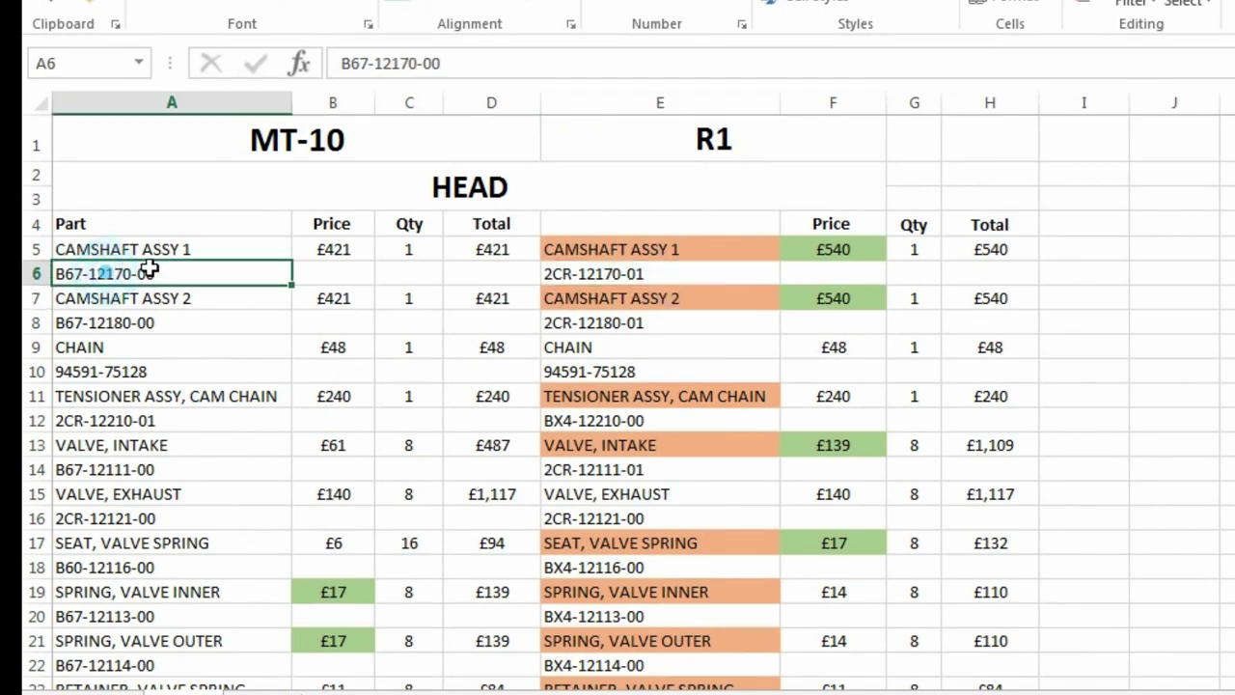
pyautogui.click(284, 317)
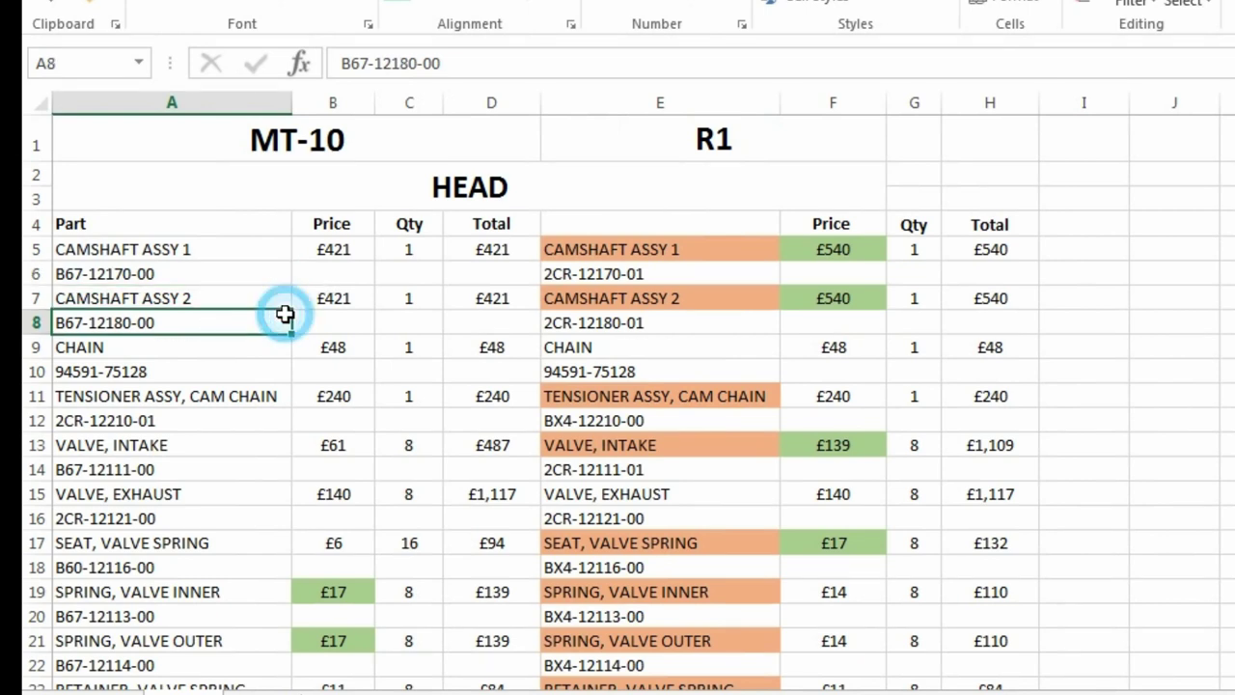
pyautogui.click(643, 273)
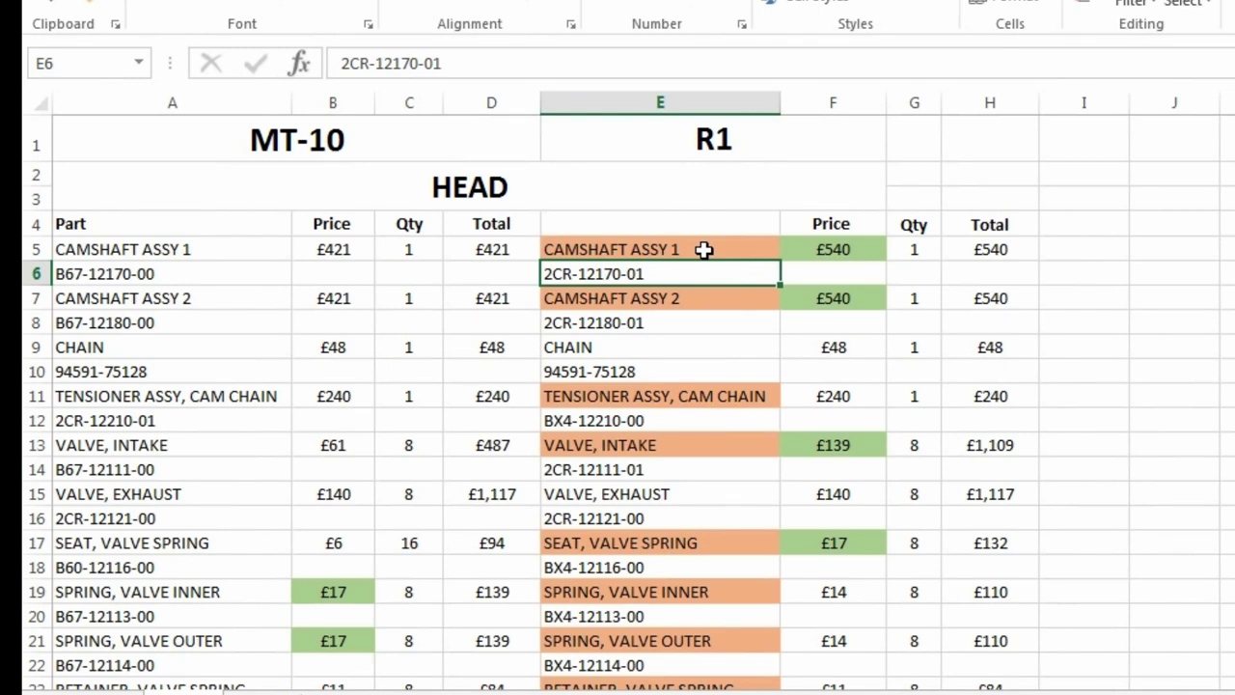
# Review the individual R1 camshaft prices in F5 and F7, the R1 heading and the part number in E6
pyautogui.click(835, 248)
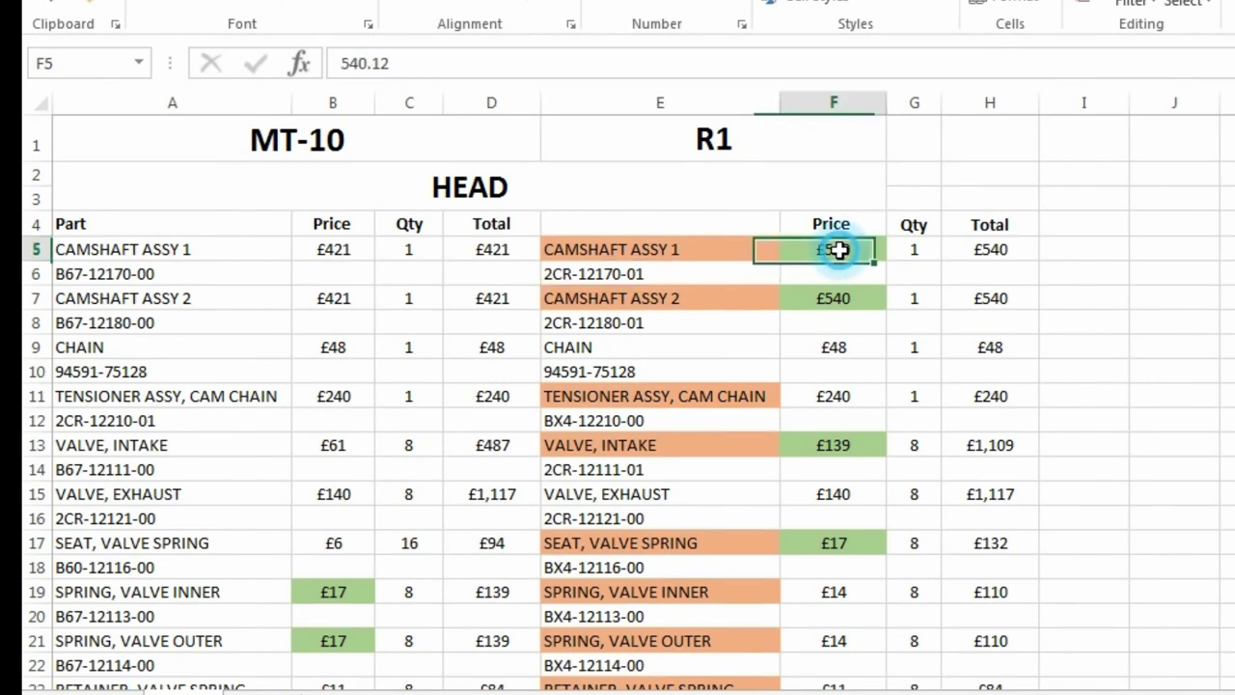
pyautogui.click(859, 298)
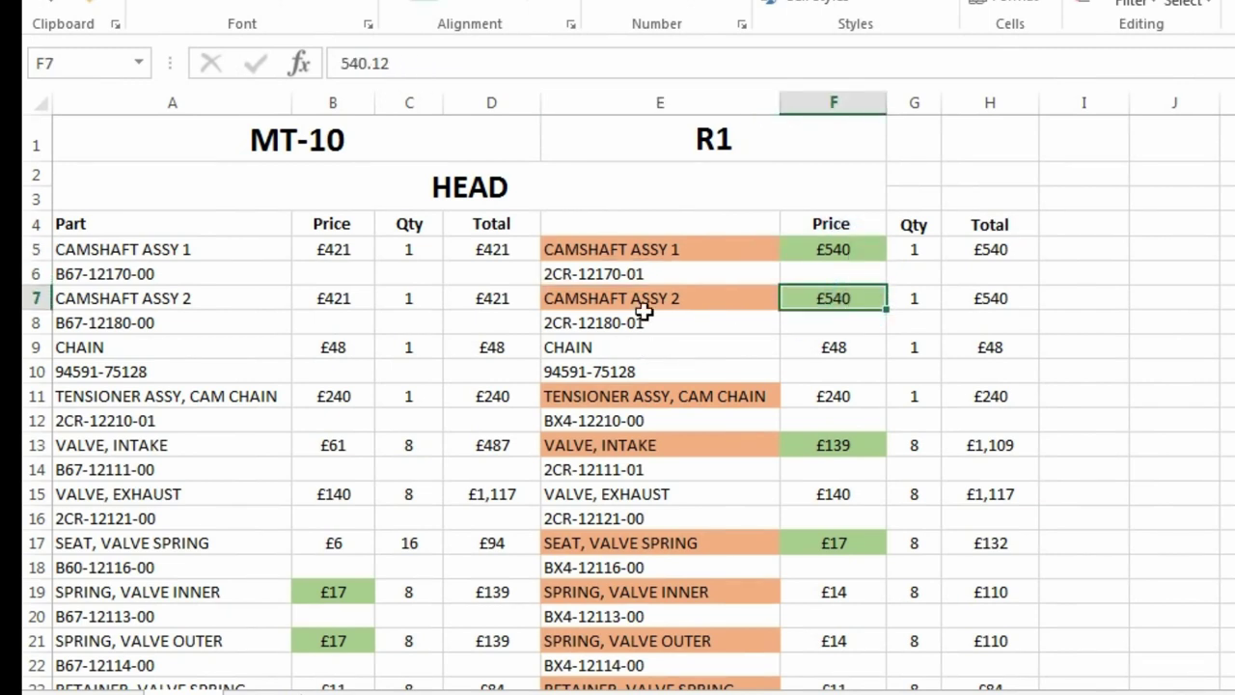
pyautogui.click(820, 251)
pyautogui.click(818, 292)
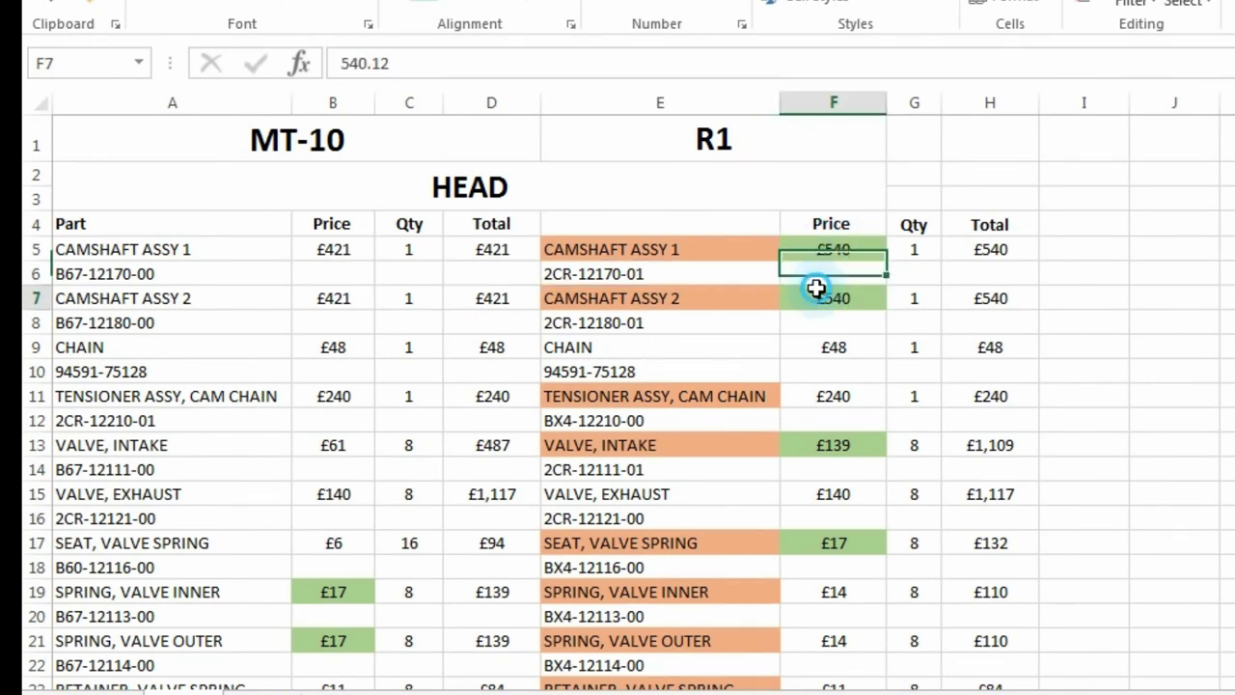
pyautogui.click(909, 280)
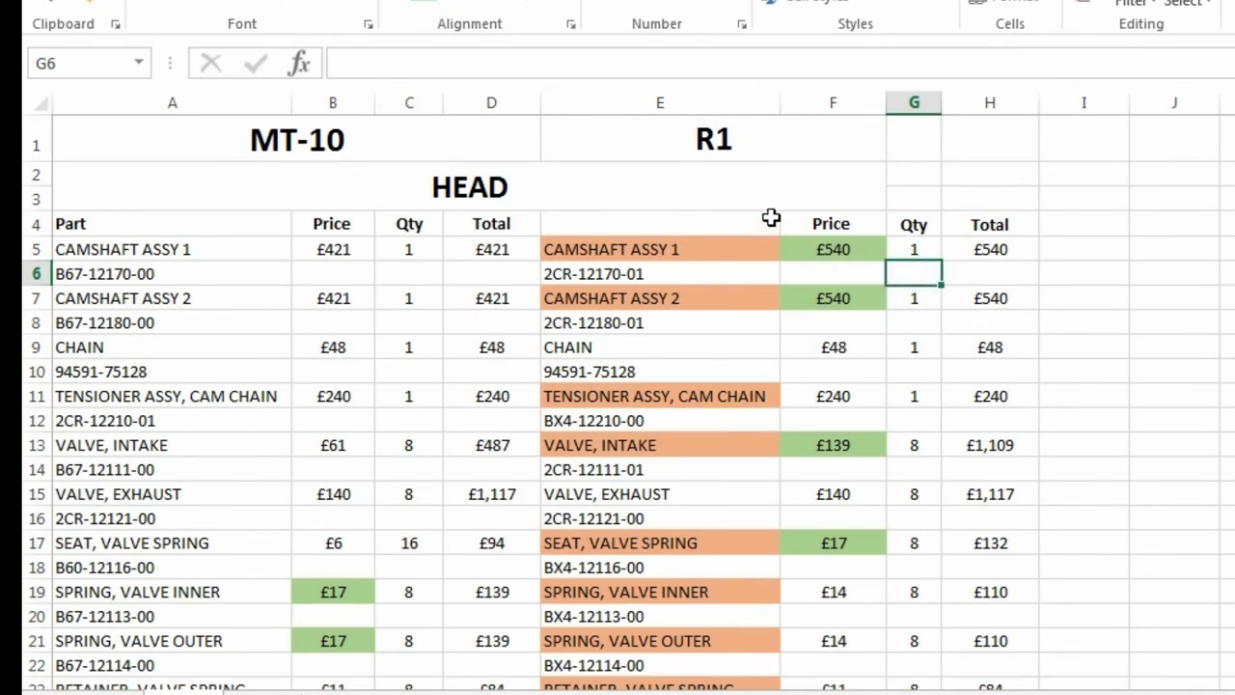
pyautogui.click(722, 146)
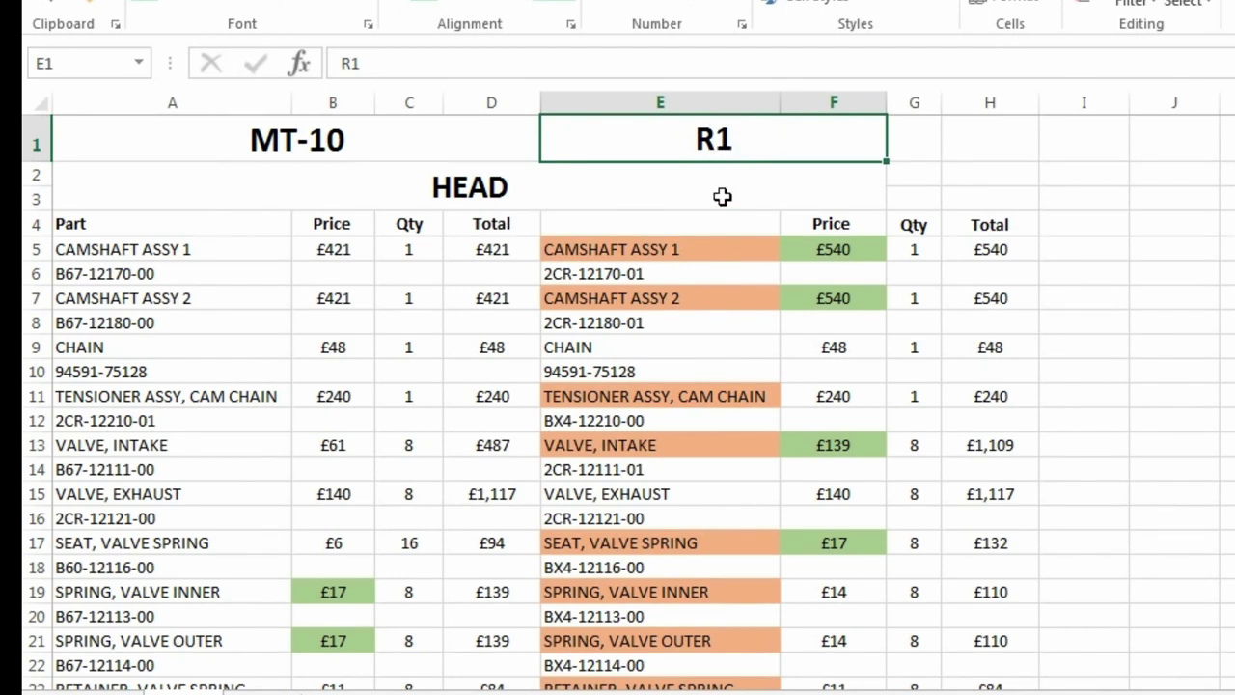
pyautogui.click(610, 272)
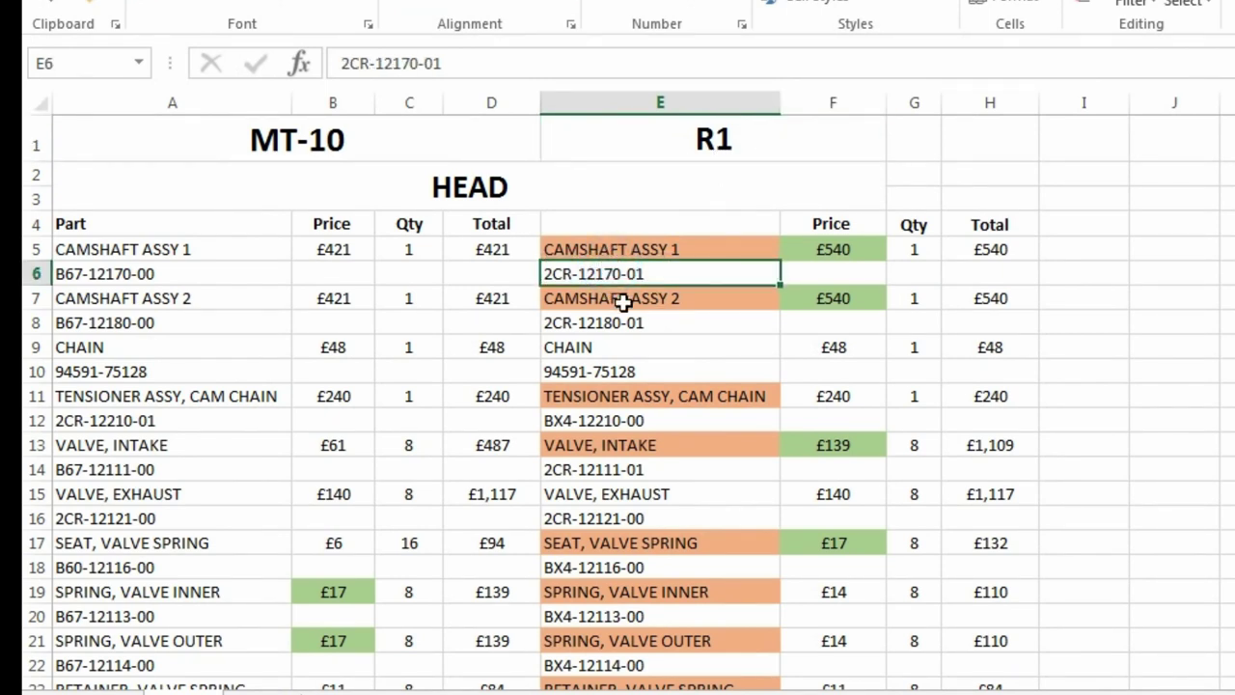
# Select the CHAIN entries in A9:F10 to compare the part and price across both bikes
pyautogui.scroll(-1, 622, 300)
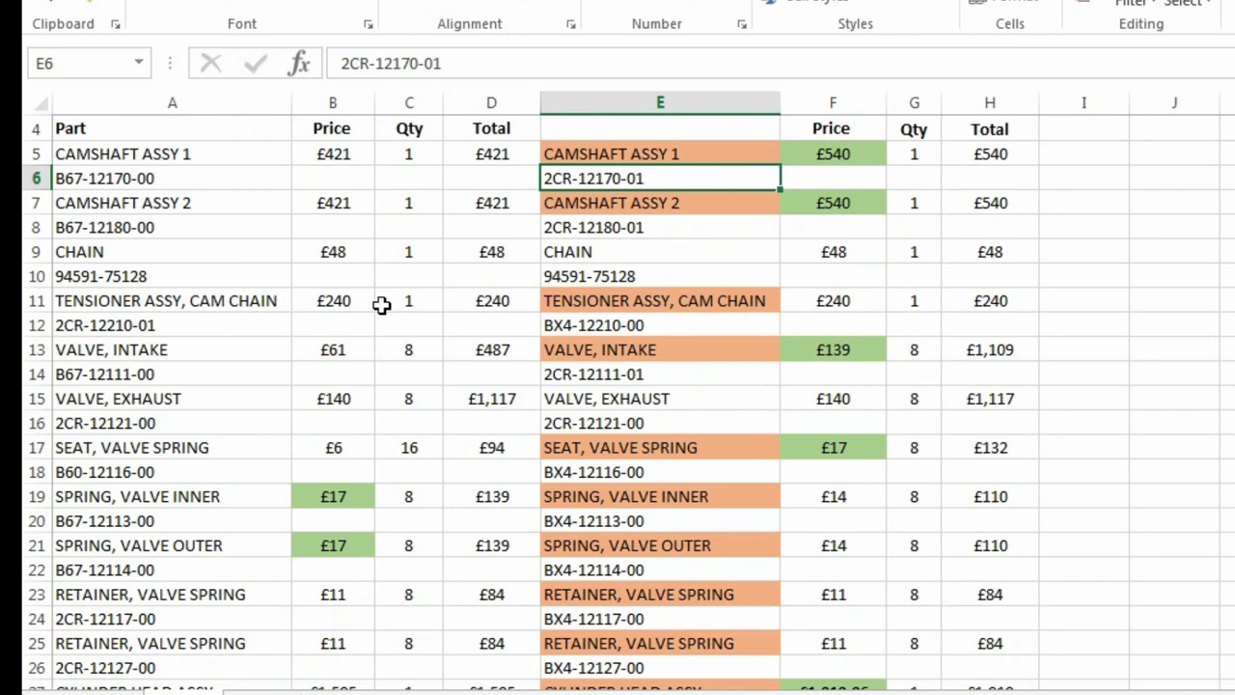
pyautogui.click(73, 251)
pyautogui.moveTo(72, 251); pyautogui.dragTo(865, 271)
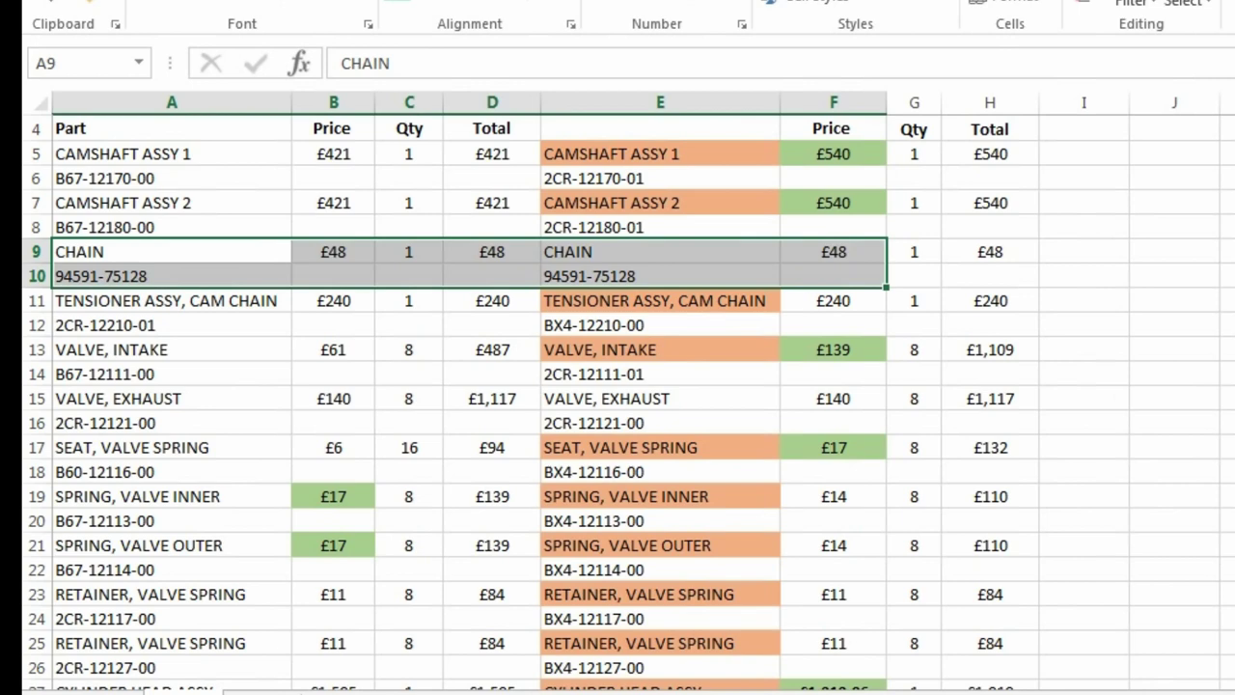
pyautogui.scroll(-1, 1106, 593)
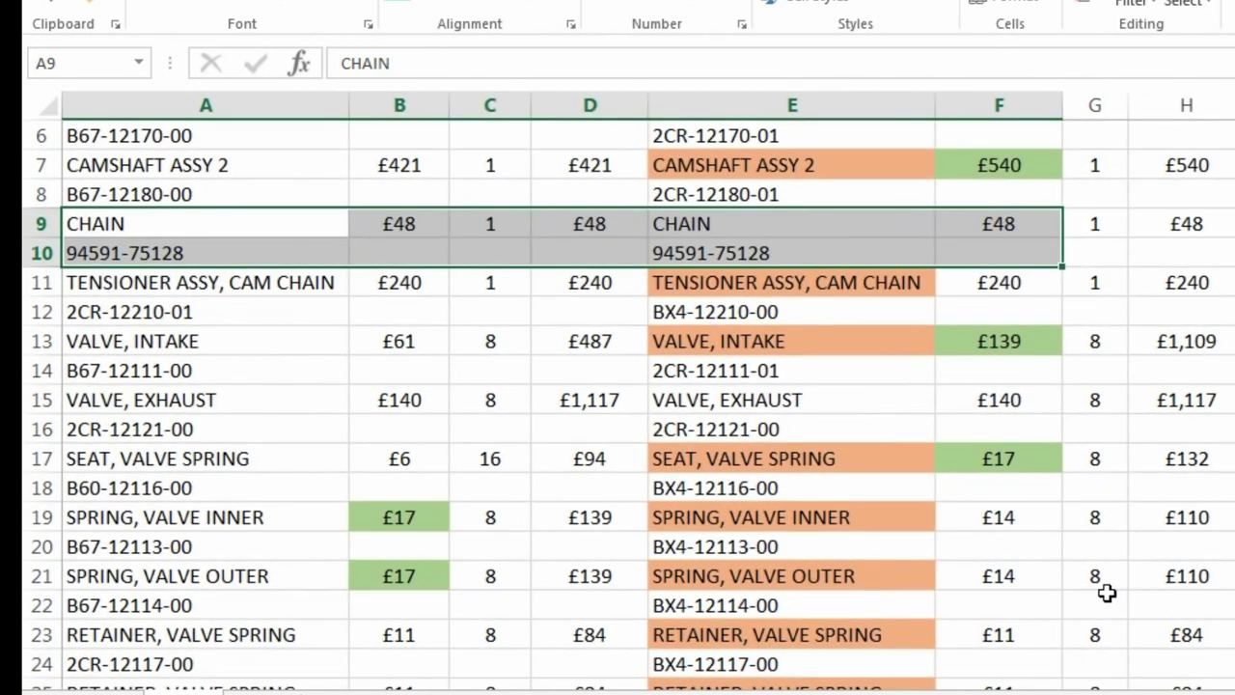
# Compare the CHAIN part numbers in A10 and E10 and the chain prices in B9 and F9 across both bikes
pyautogui.keyDown('ctrl'); pyautogui.scroll(2, 1106, 593); pyautogui.keyUp('ctrl')
pyautogui.click(722, 432)
pyautogui.scroll(-1, 370, 378)
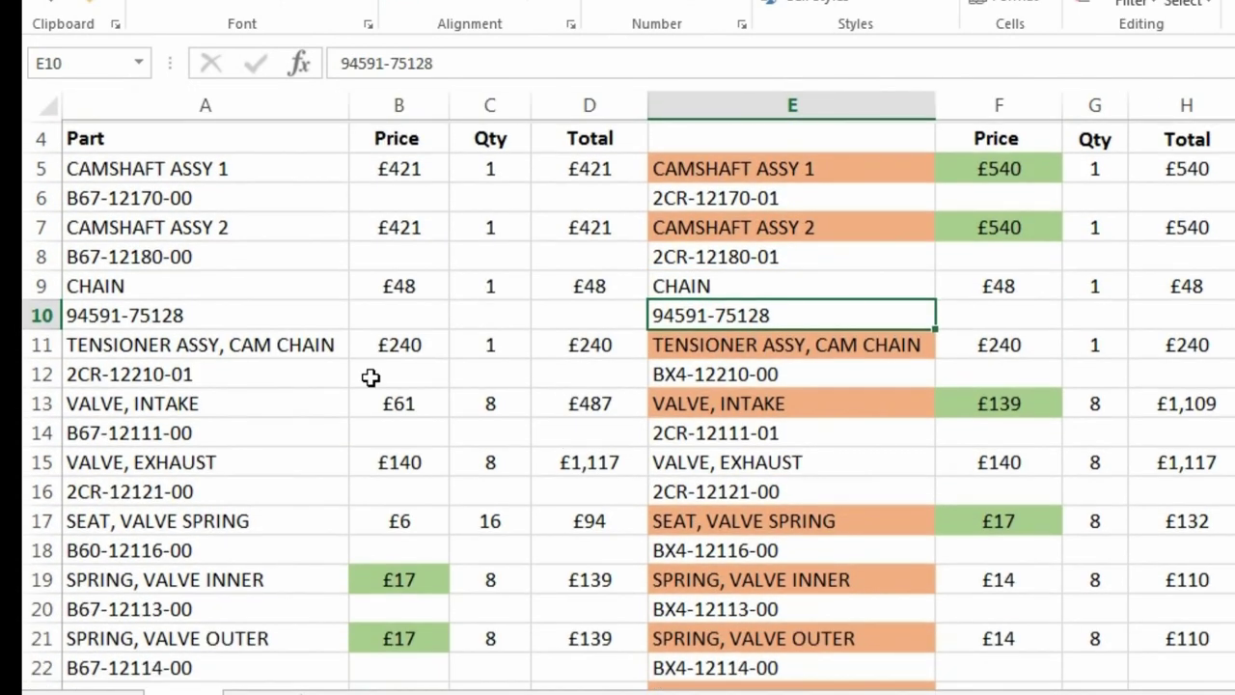
pyautogui.moveTo(147, 278); pyautogui.dragTo(847, 284)
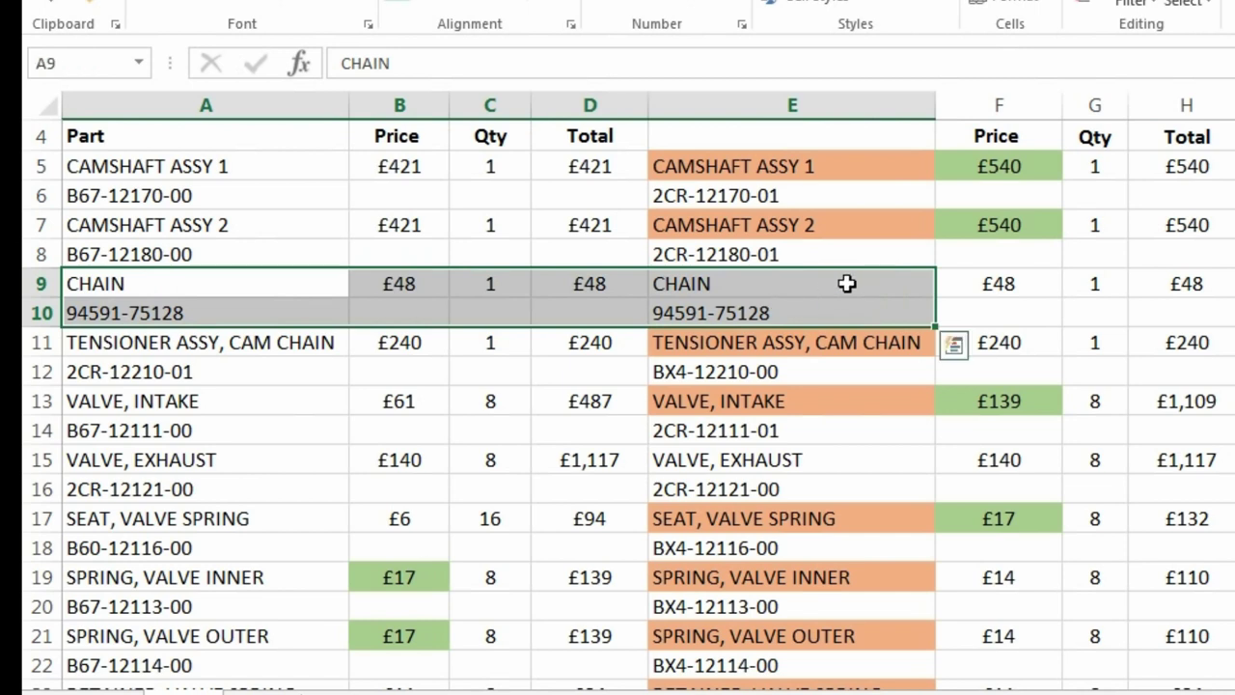
pyautogui.click(825, 302)
pyautogui.moveTo(232, 311); pyautogui.dragTo(844, 322)
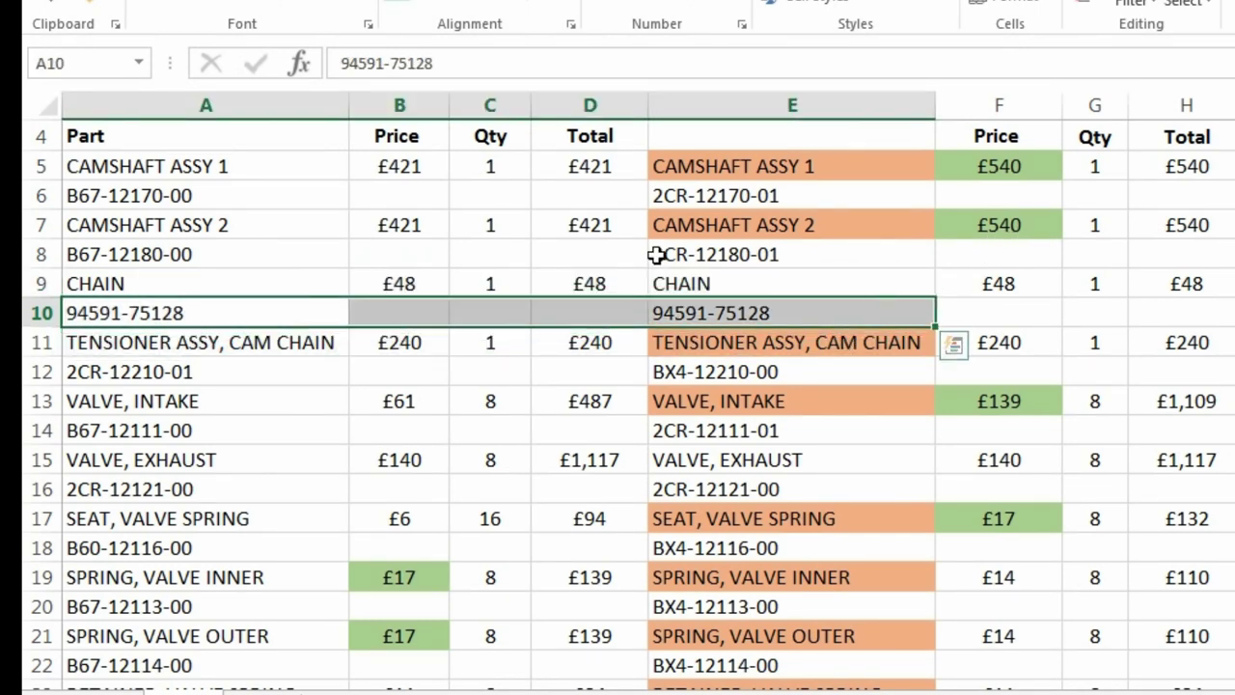
pyautogui.moveTo(412, 283); pyautogui.dragTo(975, 280)
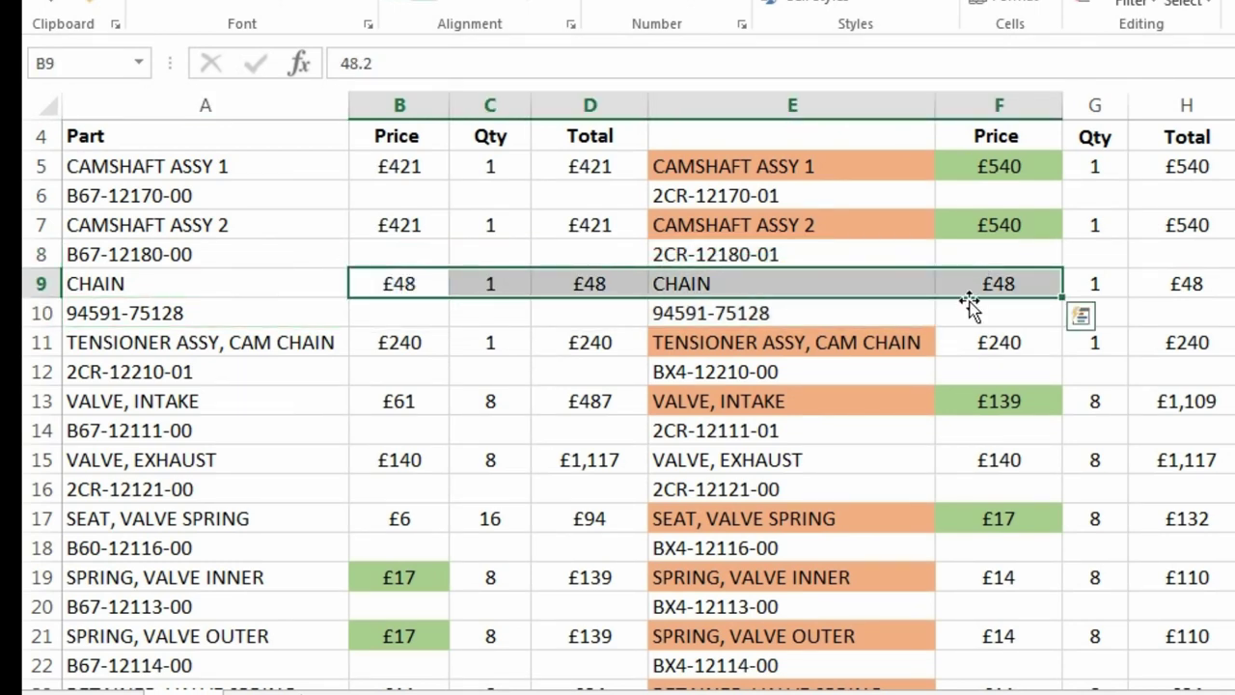
pyautogui.click(969, 303)
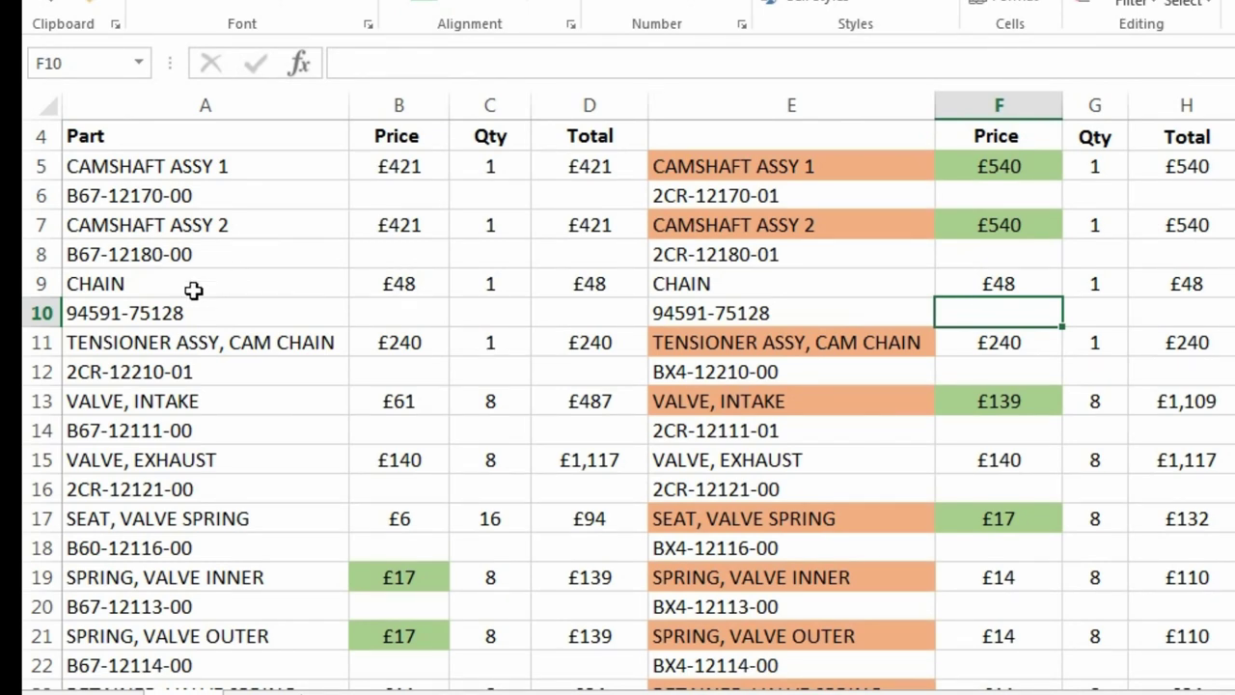
# Compare the TENSIONER ASSY, CAM CHAIN part numbers in A12 and E12 and the prices in B11 and F11
pyautogui.click(131, 343)
pyautogui.moveTo(140, 344); pyautogui.dragTo(759, 351)
pyautogui.click(801, 372)
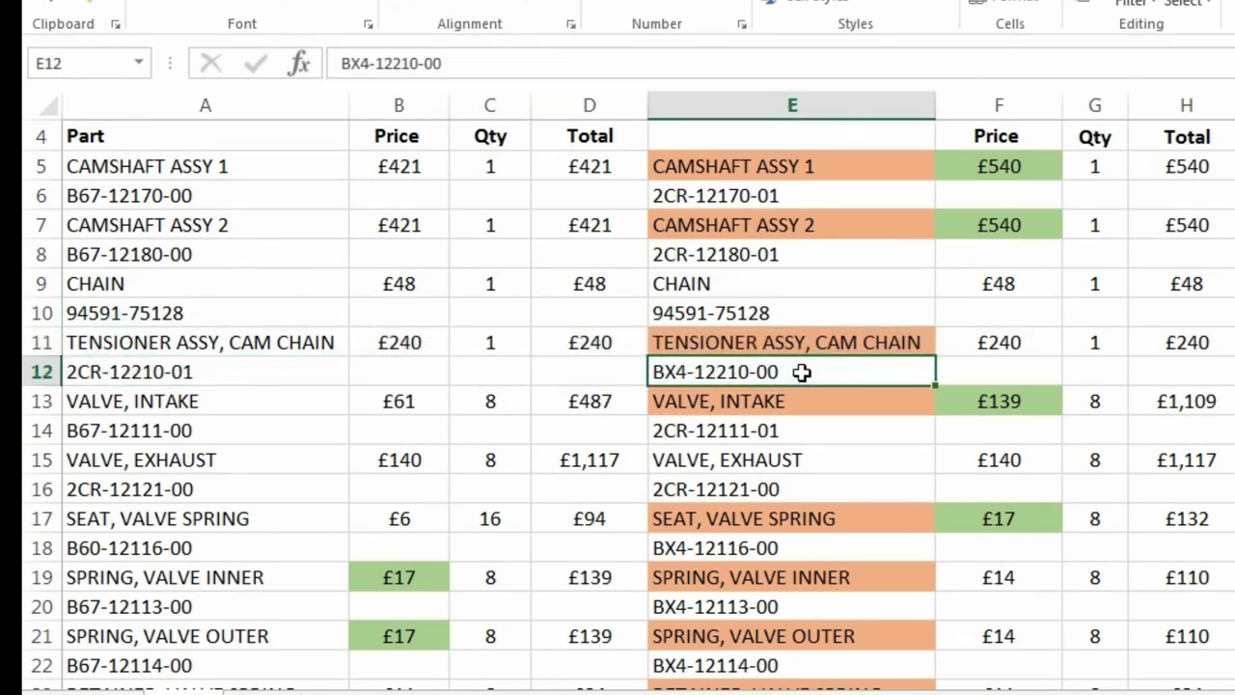
pyautogui.click(265, 371)
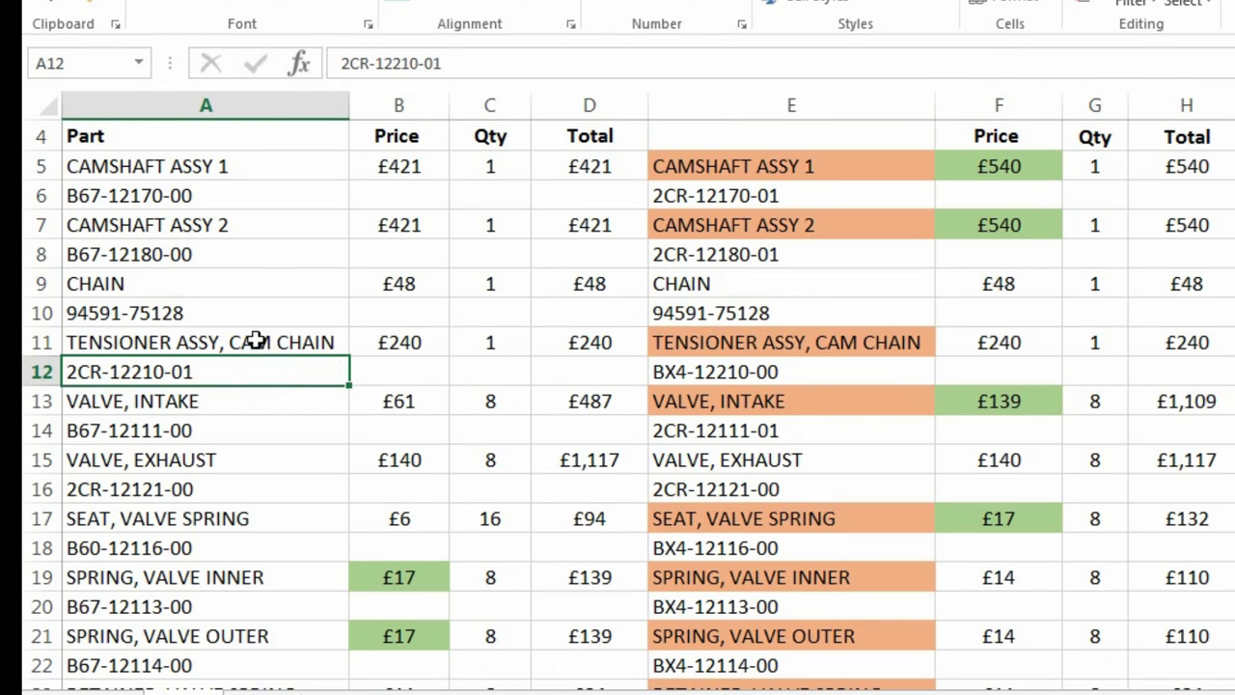
pyautogui.click(738, 378)
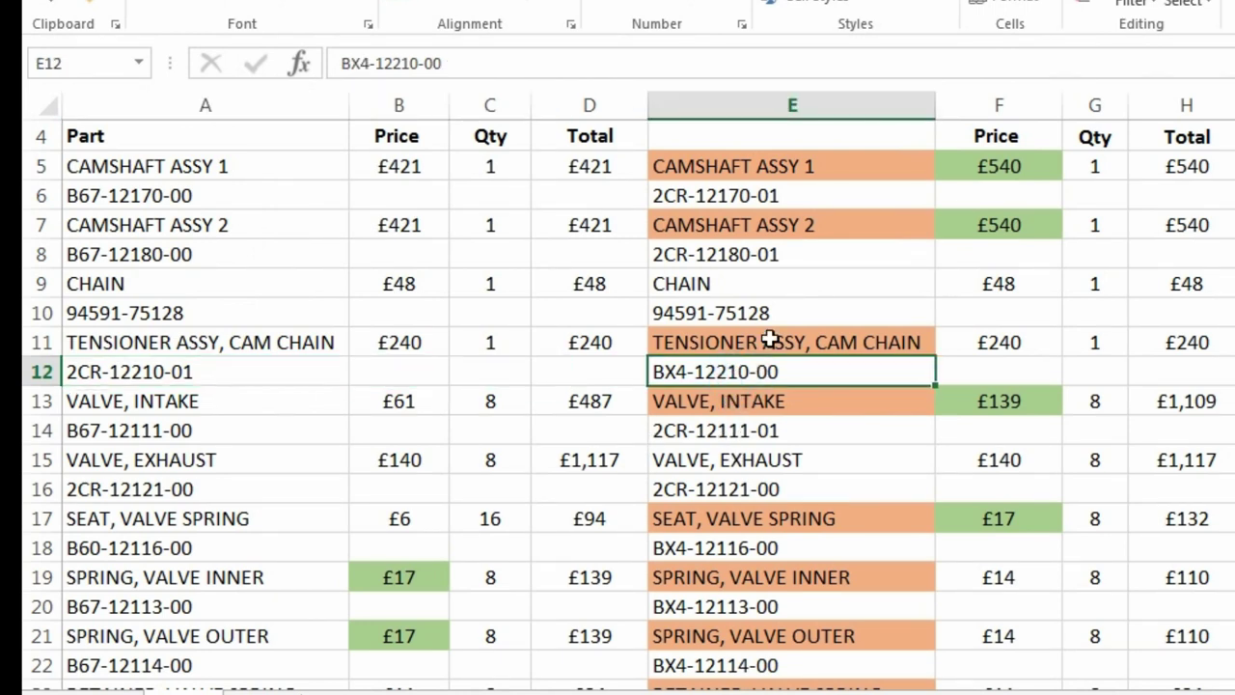
pyautogui.click(777, 339)
pyautogui.click(1038, 345)
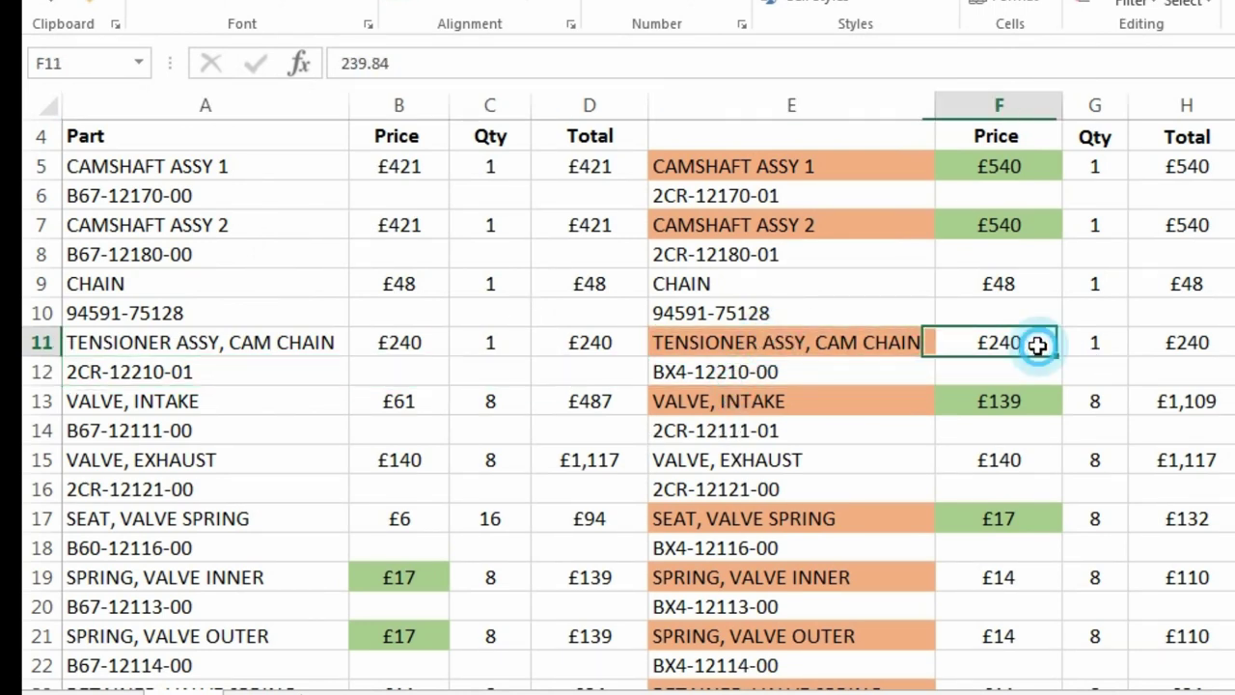
pyautogui.click(410, 340)
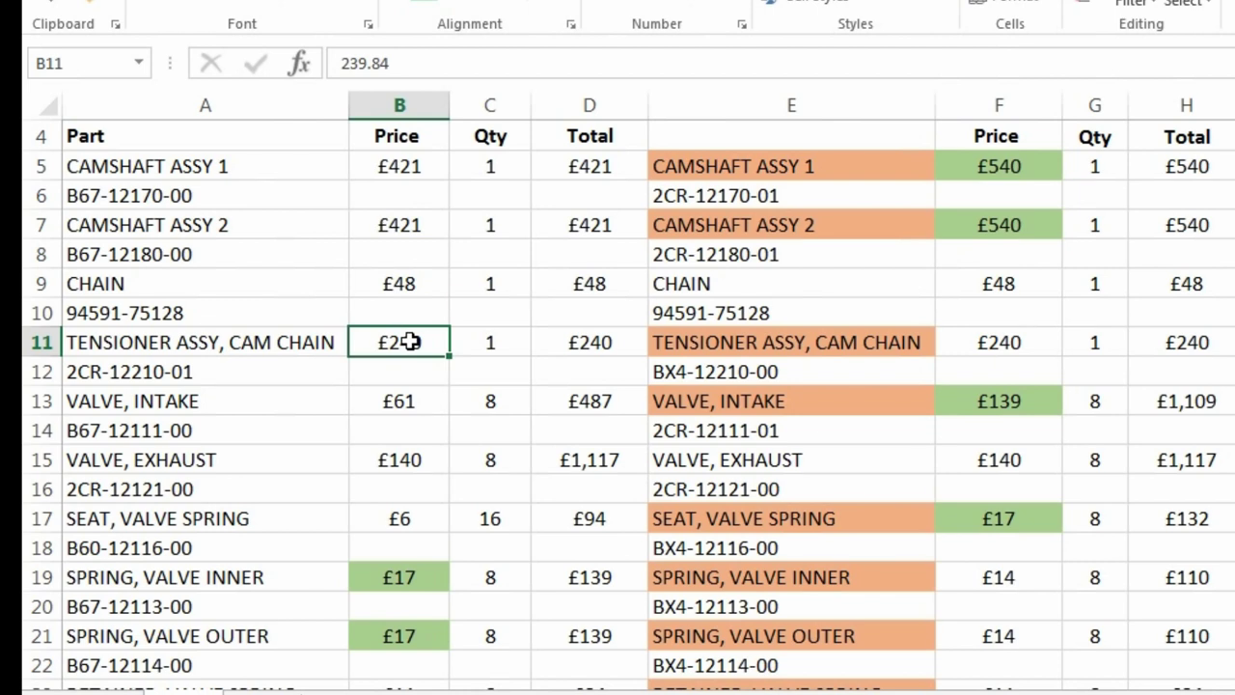
# Compare the VALVE, INTAKE entries in A13:E14 and the VALVE, EXHAUST entries in A15:E16 across both bikes
pyautogui.scroll(-1, 409, 340)
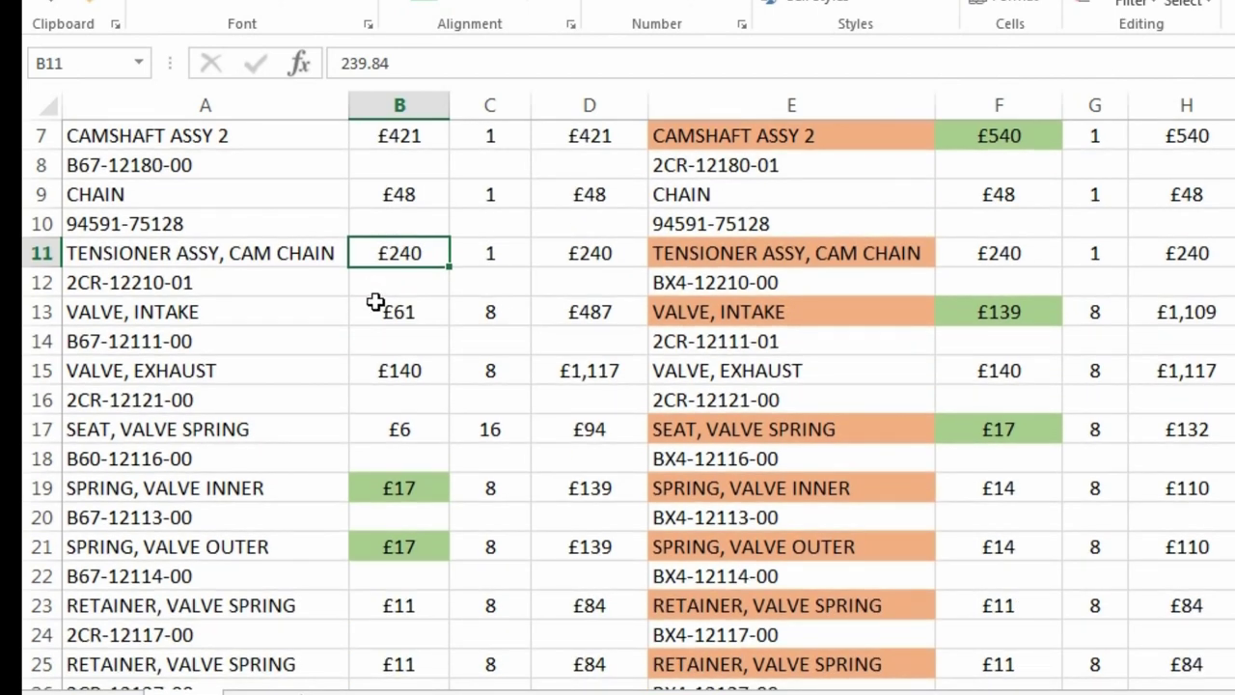
pyautogui.moveTo(243, 306); pyautogui.dragTo(868, 337)
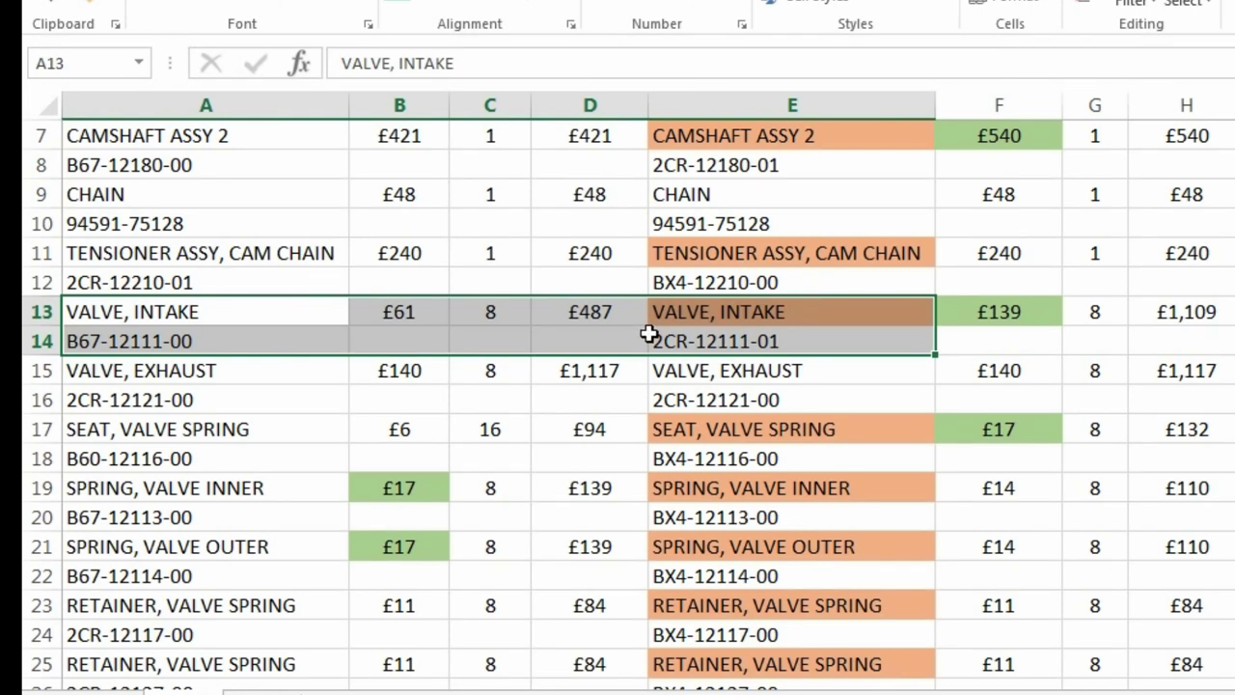
pyautogui.click(722, 309)
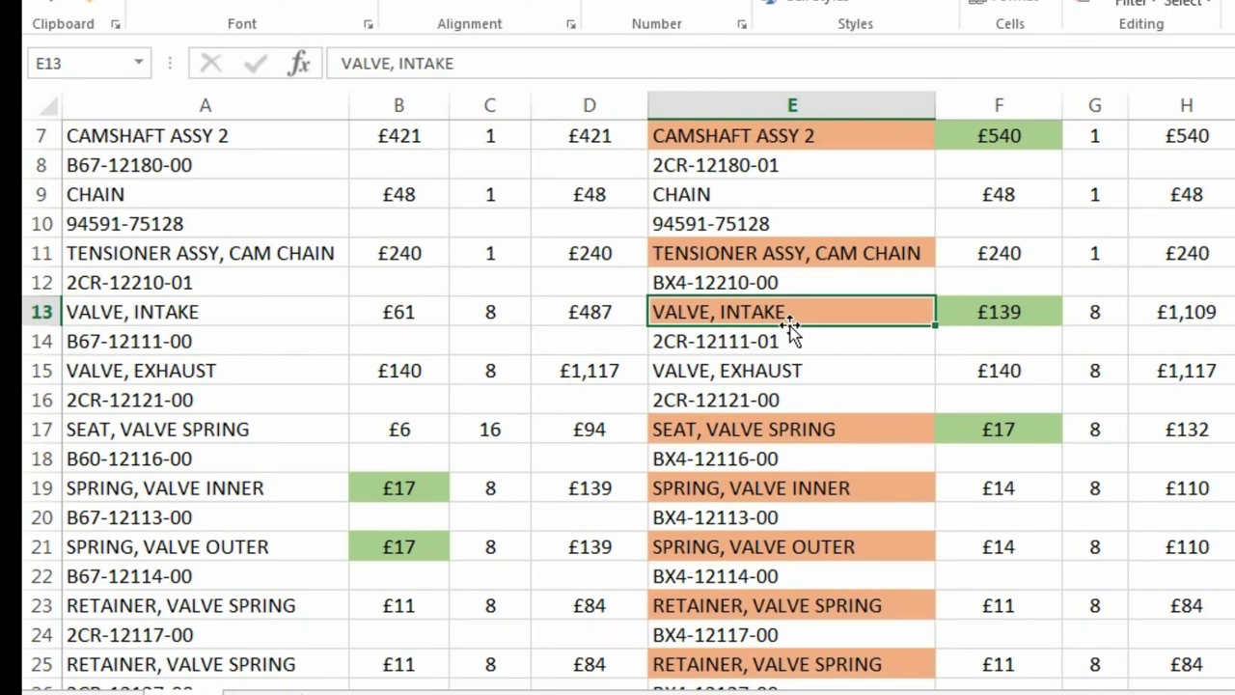
pyautogui.click(814, 347)
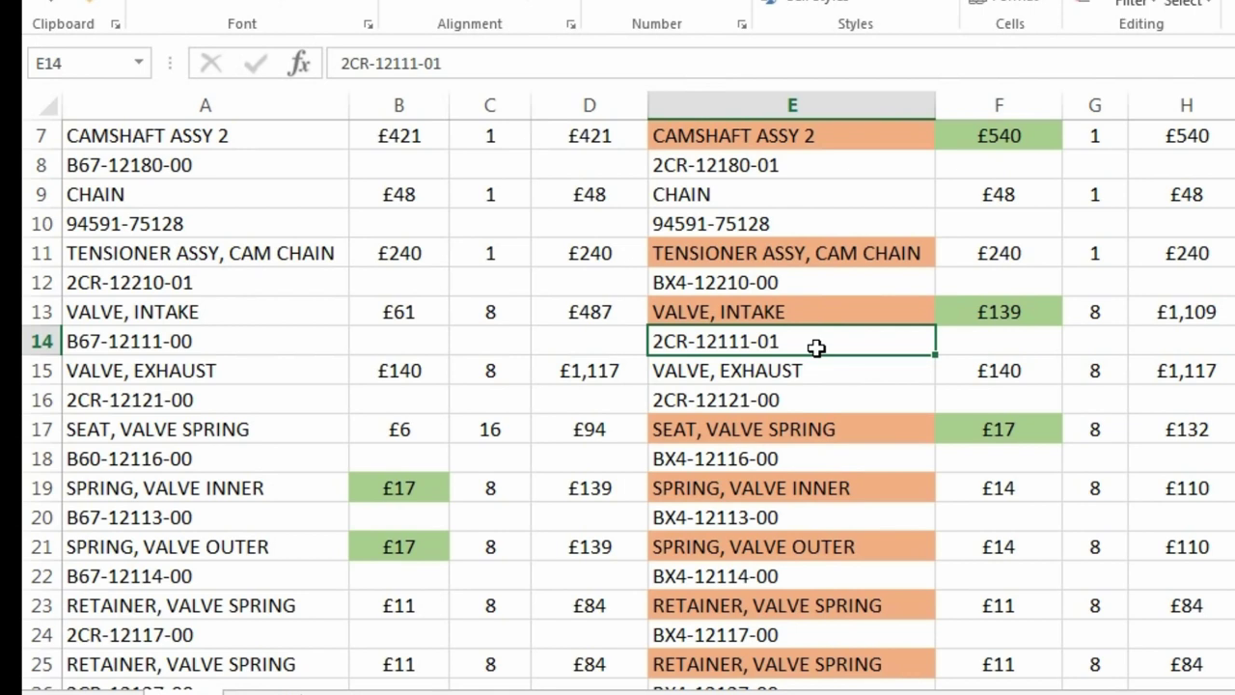
pyautogui.moveTo(257, 361); pyautogui.dragTo(721, 402)
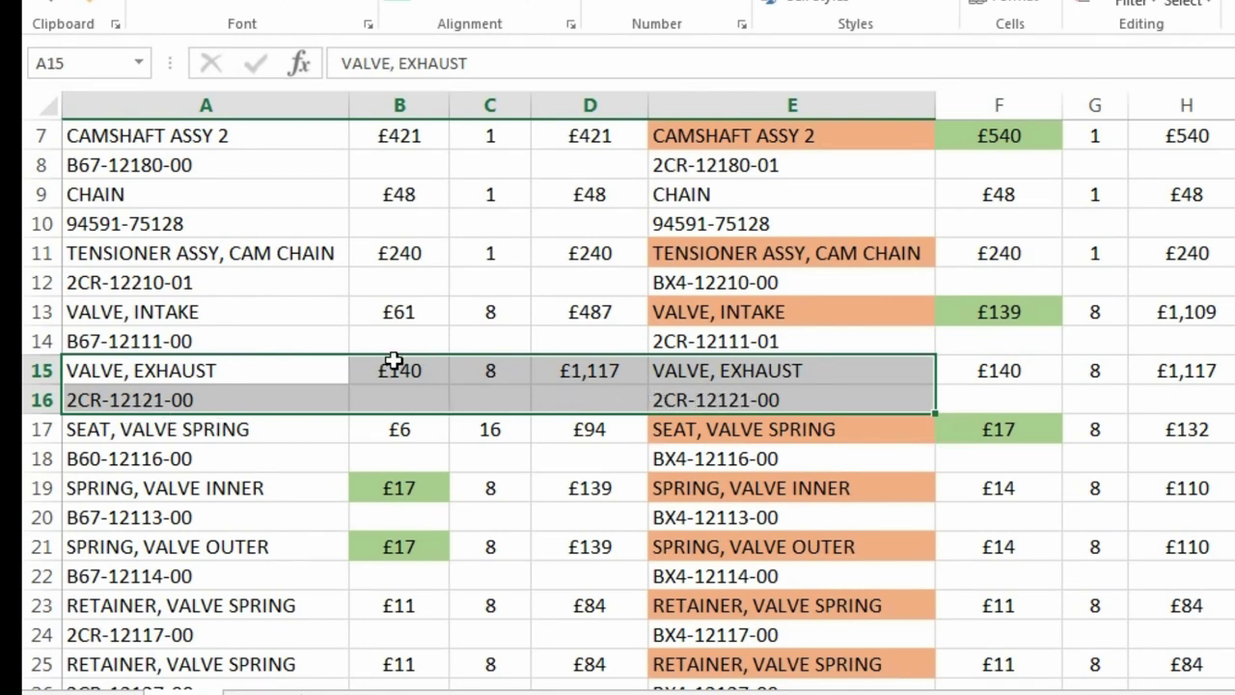
# Compare the intake valve prices in B13 and F13, and revisit the green R1 camshaft prices in F5 and F7
pyautogui.click(375, 307)
pyautogui.moveTo(279, 309); pyautogui.dragTo(447, 322)
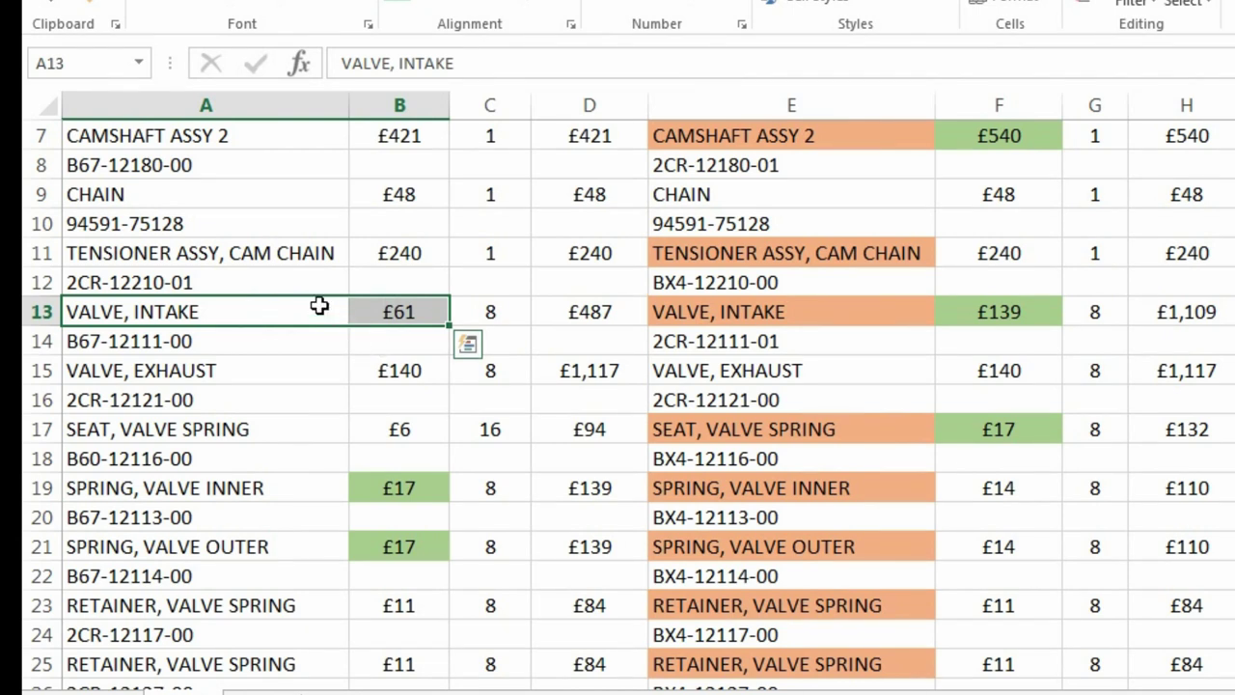
pyautogui.click(993, 311)
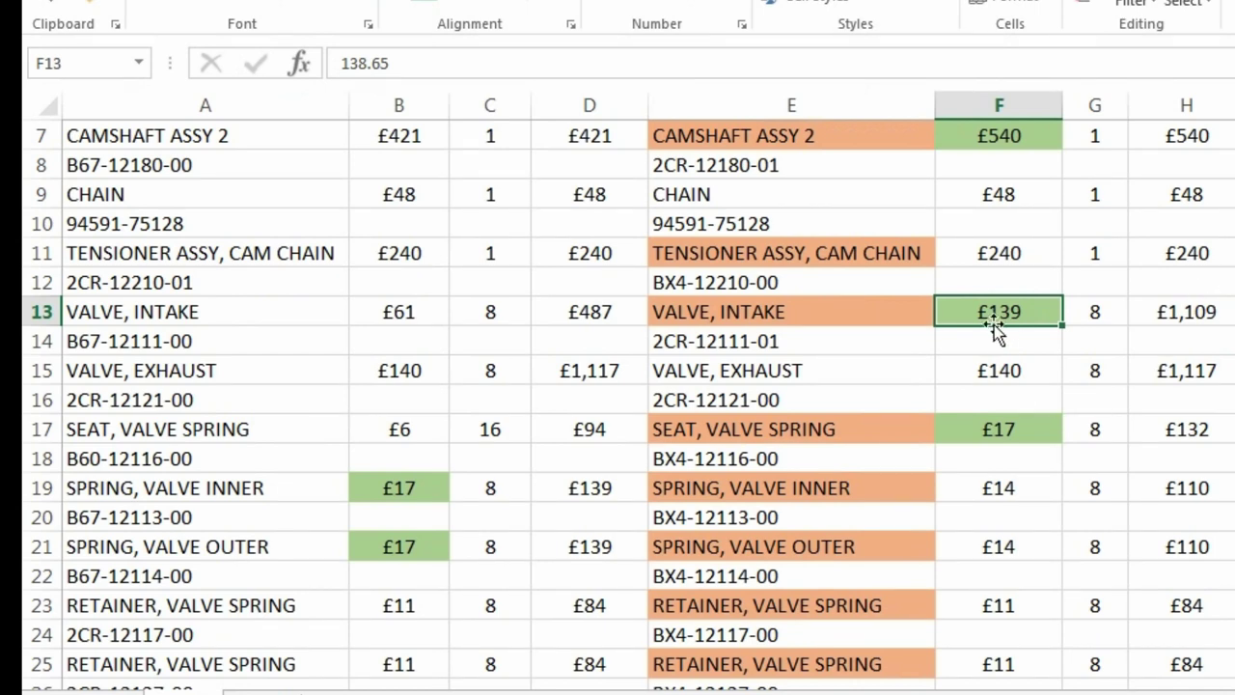
pyautogui.scroll(2, 1011, 274)
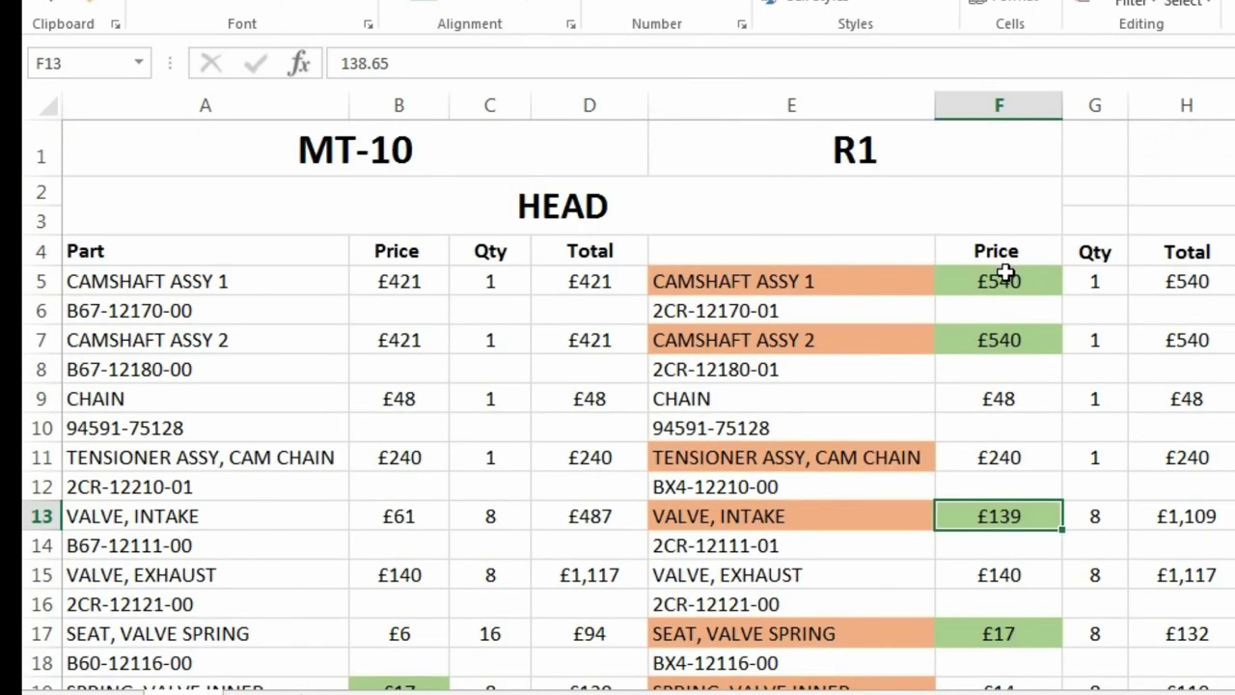
pyautogui.click(1004, 280)
pyautogui.click(999, 335)
pyautogui.scroll(-2, 999, 345)
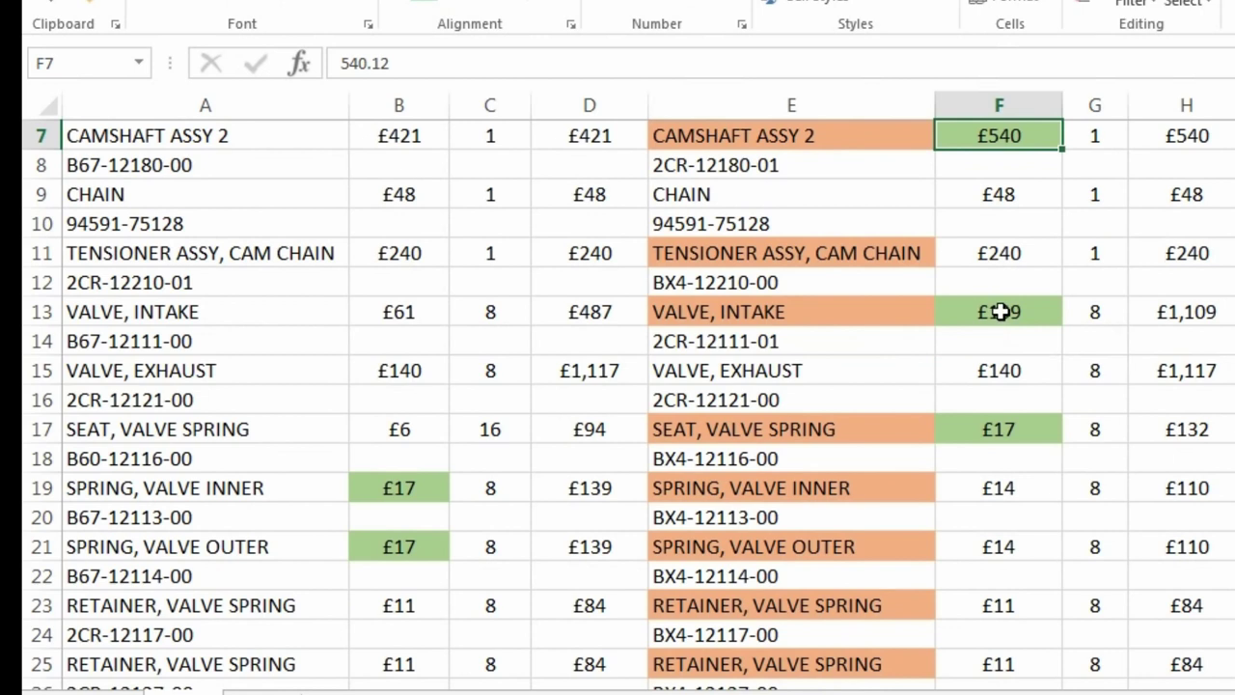
# Compare the exhaust valve prices in F15 and B15, and check the R1 valve spring seat price in F17
pyautogui.click(1004, 370)
pyautogui.click(405, 369)
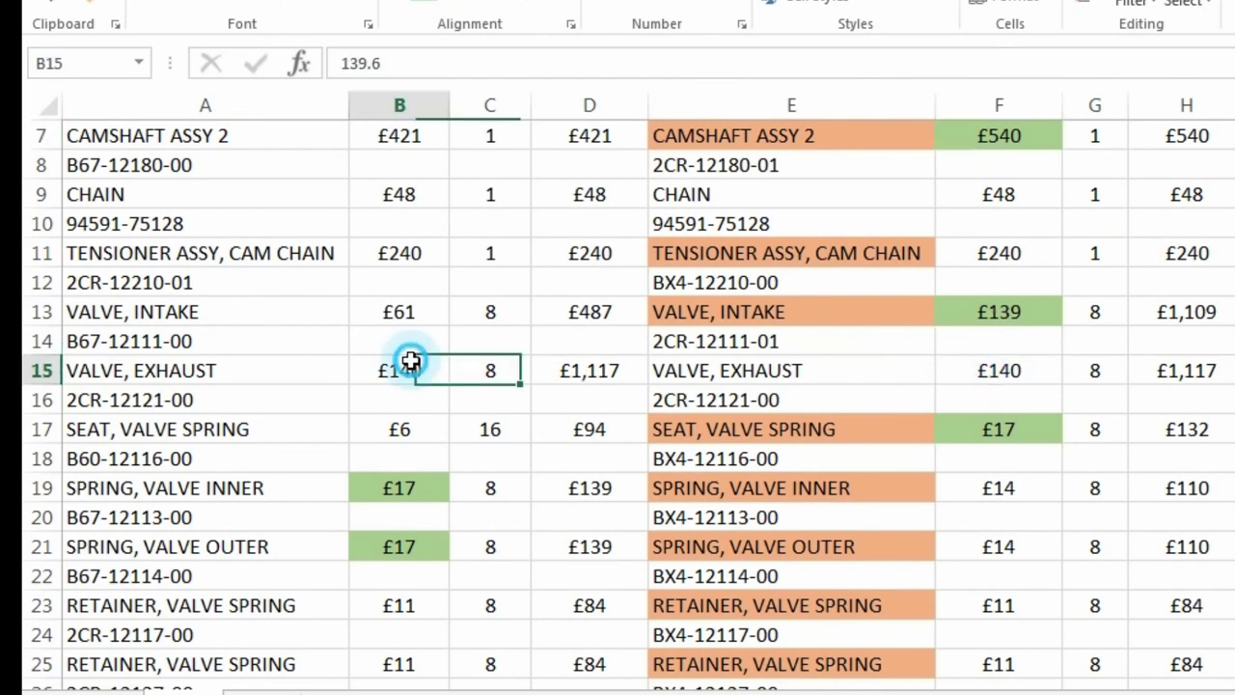
pyautogui.click(1036, 420)
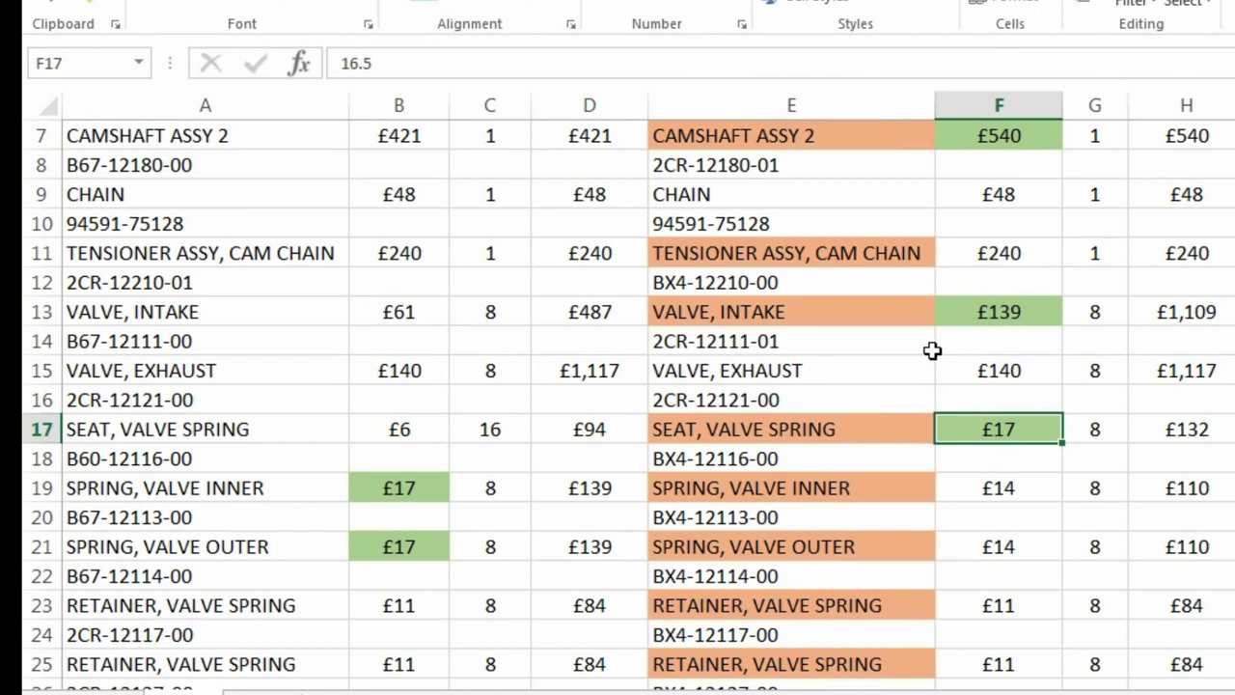
# Compare the SEAT, VALVE SPRING prices in B17 and F17 and the part numbers in A18 and E18
pyautogui.scroll(-1, 933, 350)
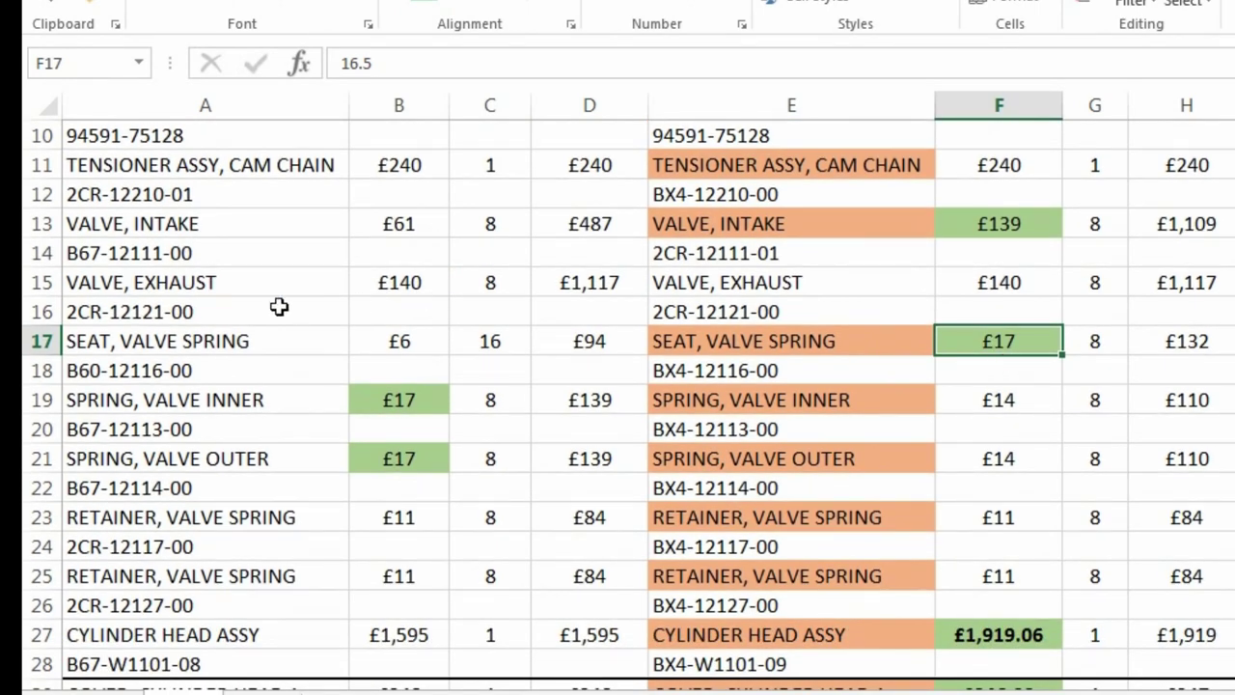
pyautogui.click(207, 342)
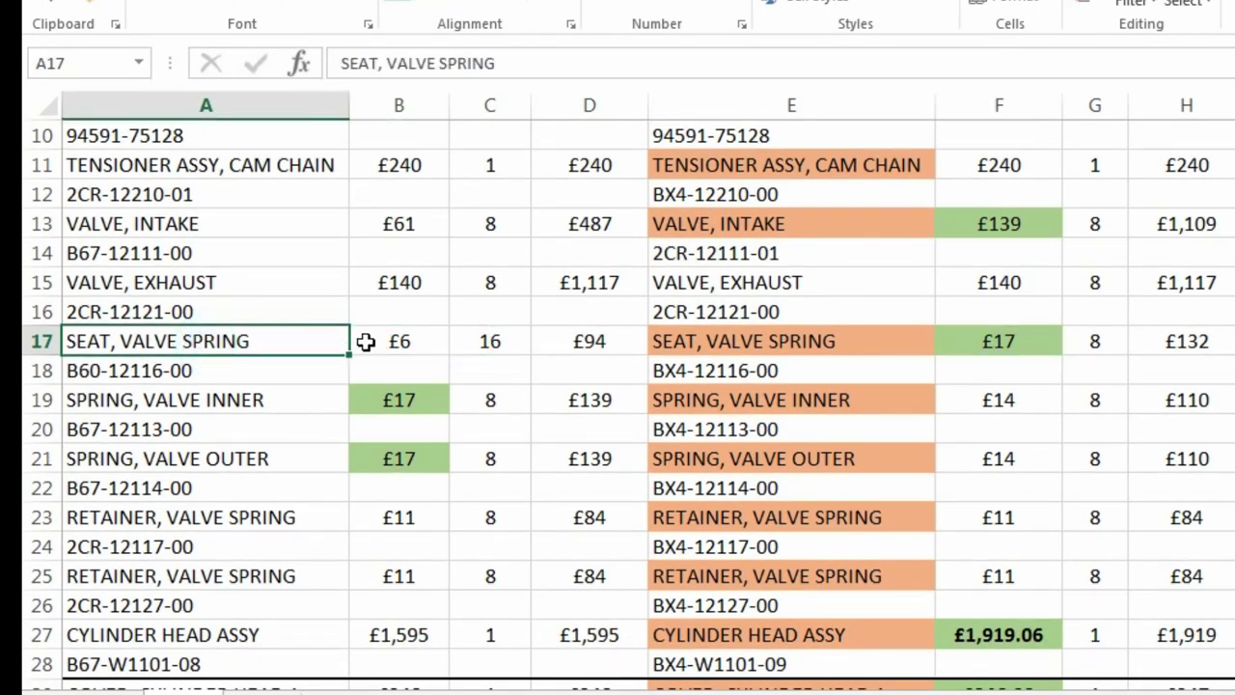
pyautogui.click(406, 347)
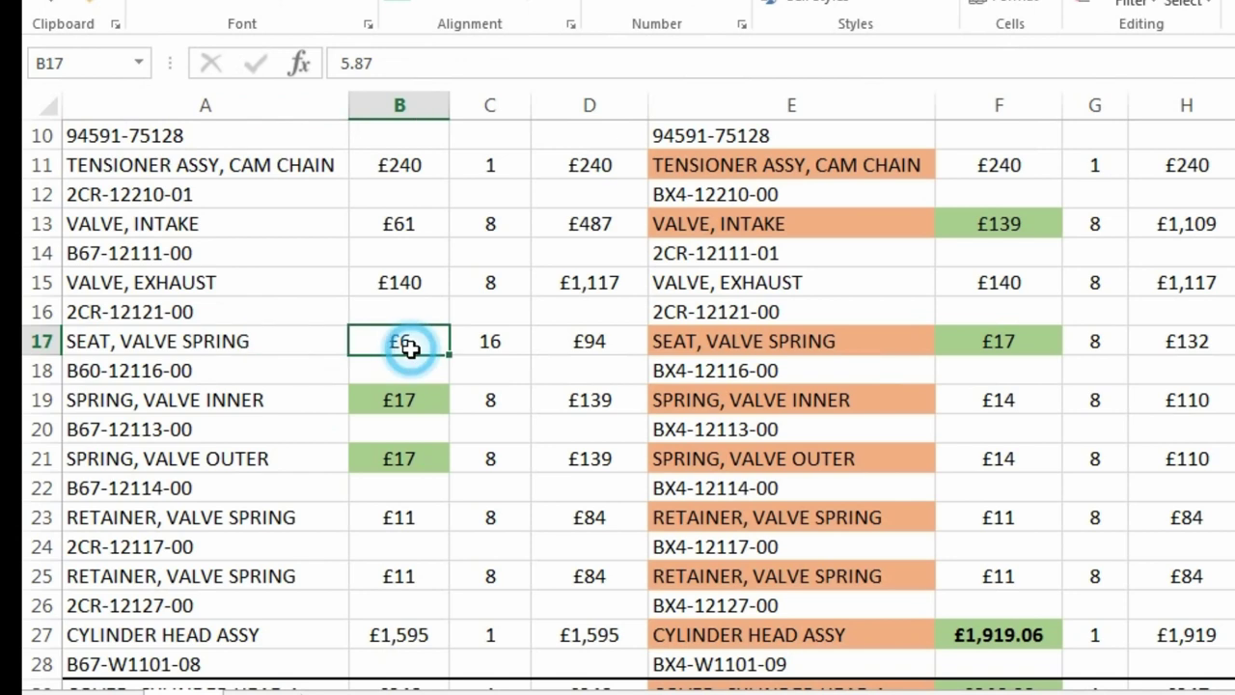
pyautogui.click(830, 343)
pyautogui.click(1001, 348)
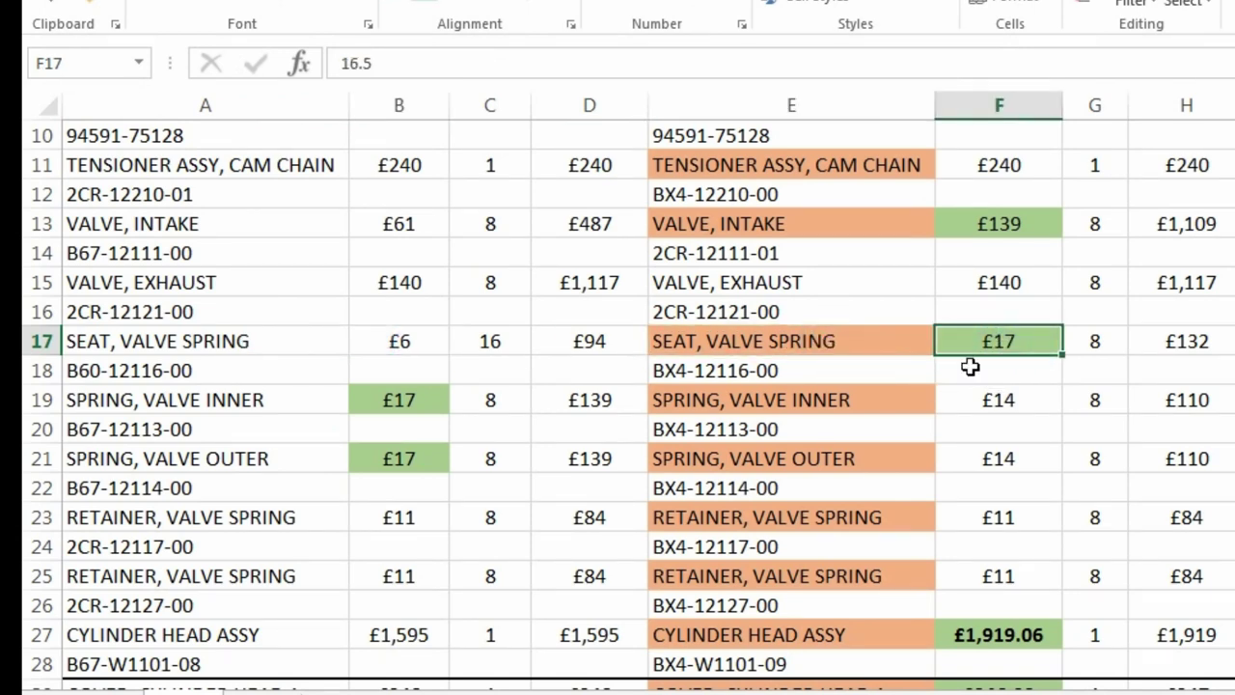
pyautogui.moveTo(898, 371); pyautogui.dragTo(183, 373)
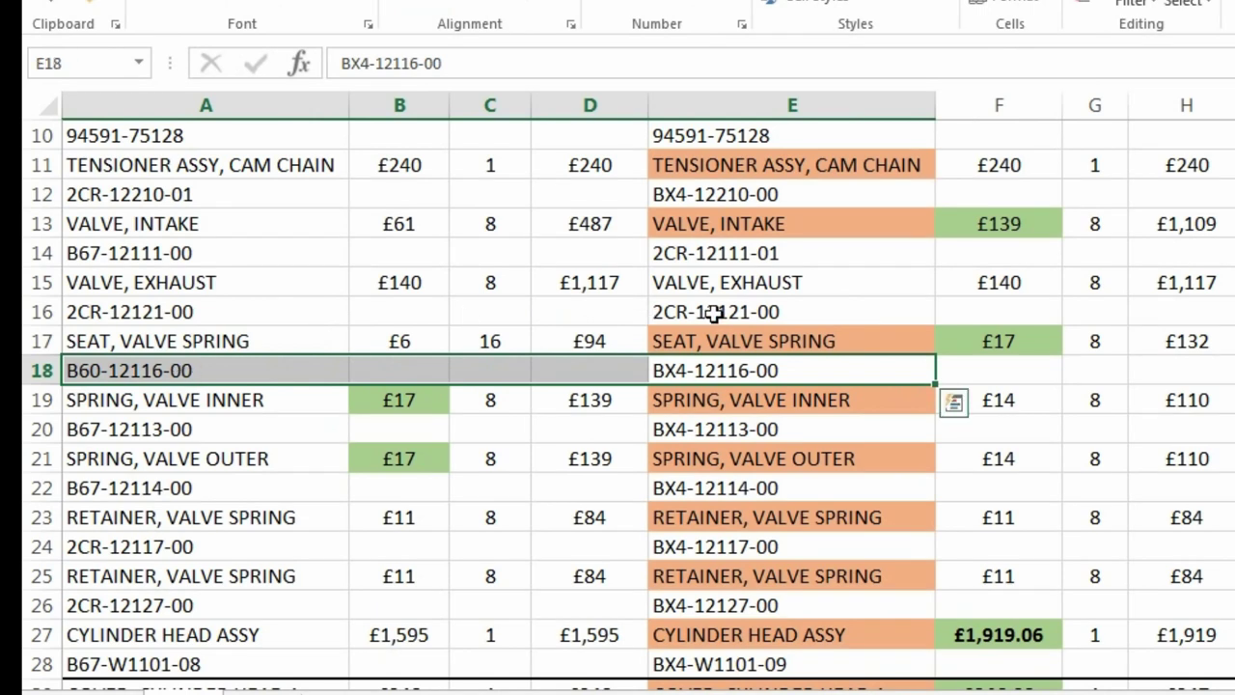
pyautogui.click(800, 312)
pyautogui.click(976, 343)
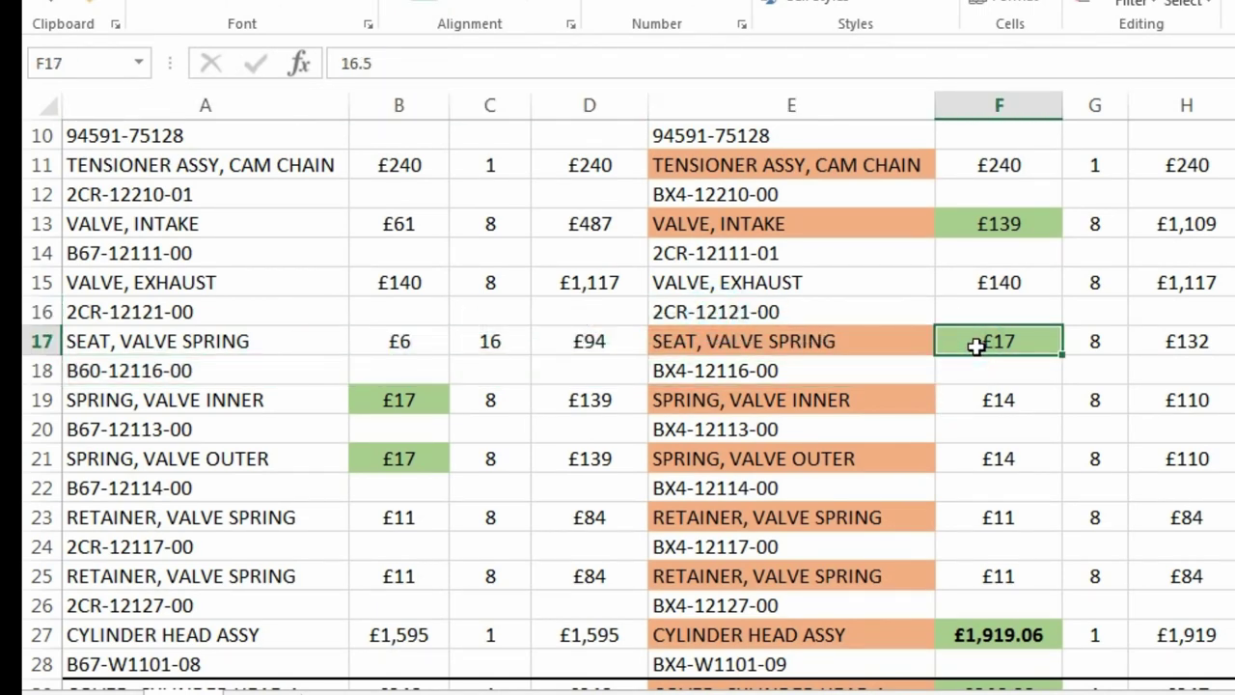
pyautogui.click(801, 374)
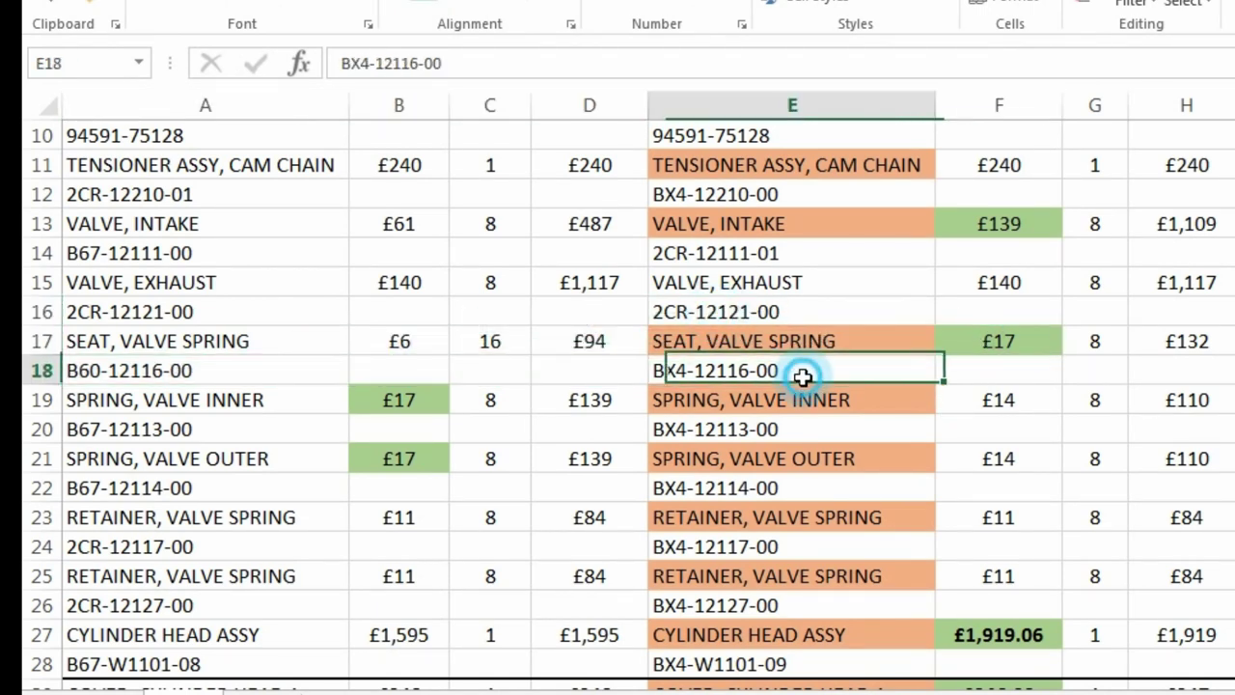
# Compare the inner and outer valve spring entries in A19:E21, including the inner spring prices and part numbers
pyautogui.moveTo(237, 403); pyautogui.dragTo(807, 463)
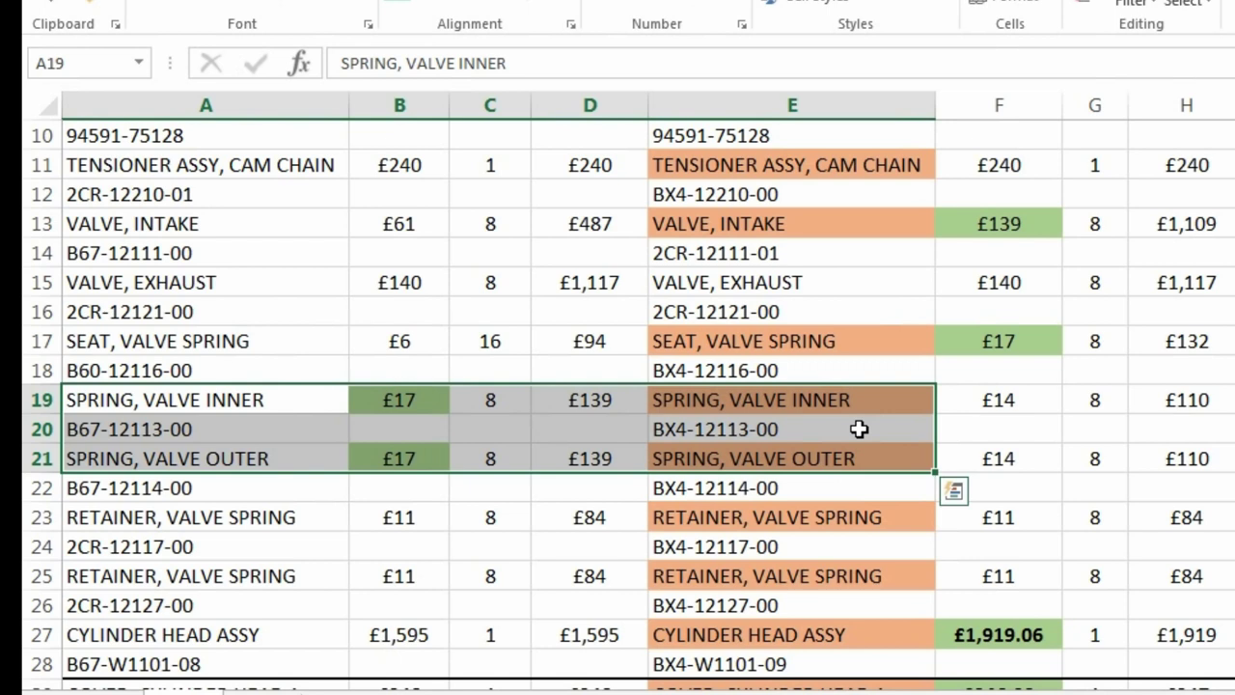
pyautogui.click(413, 398)
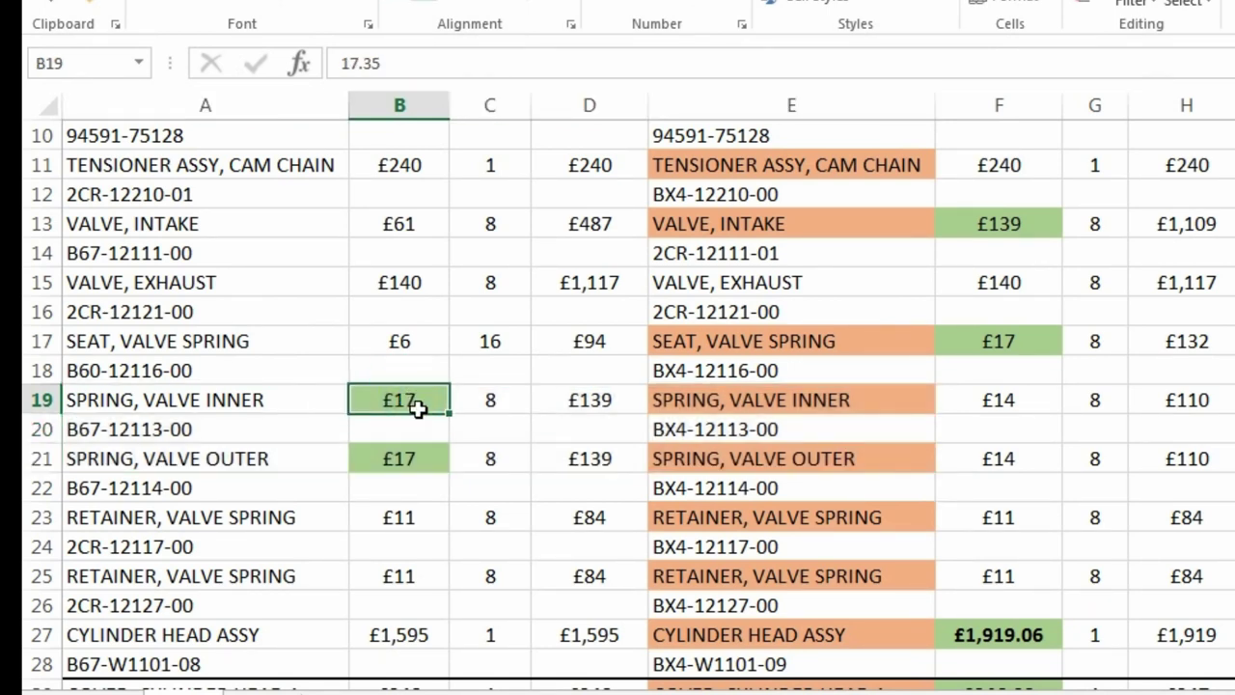
pyautogui.click(946, 398)
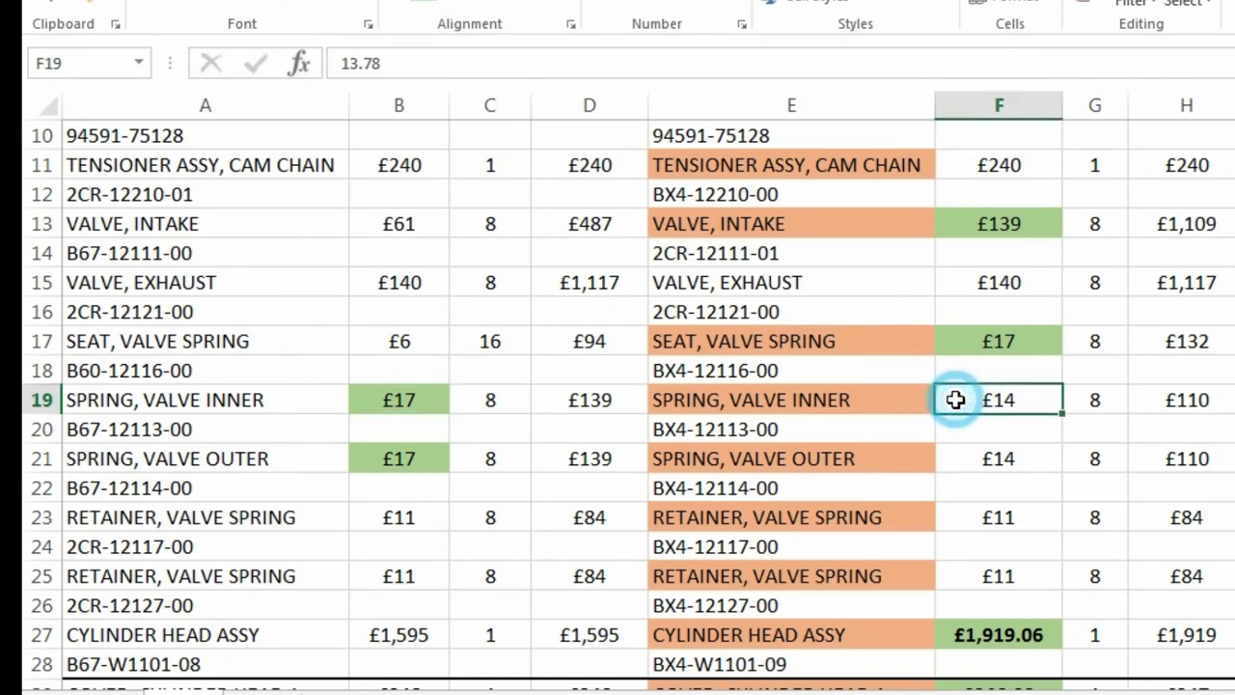
pyautogui.moveTo(800, 428); pyautogui.dragTo(183, 422)
pyautogui.click(664, 324)
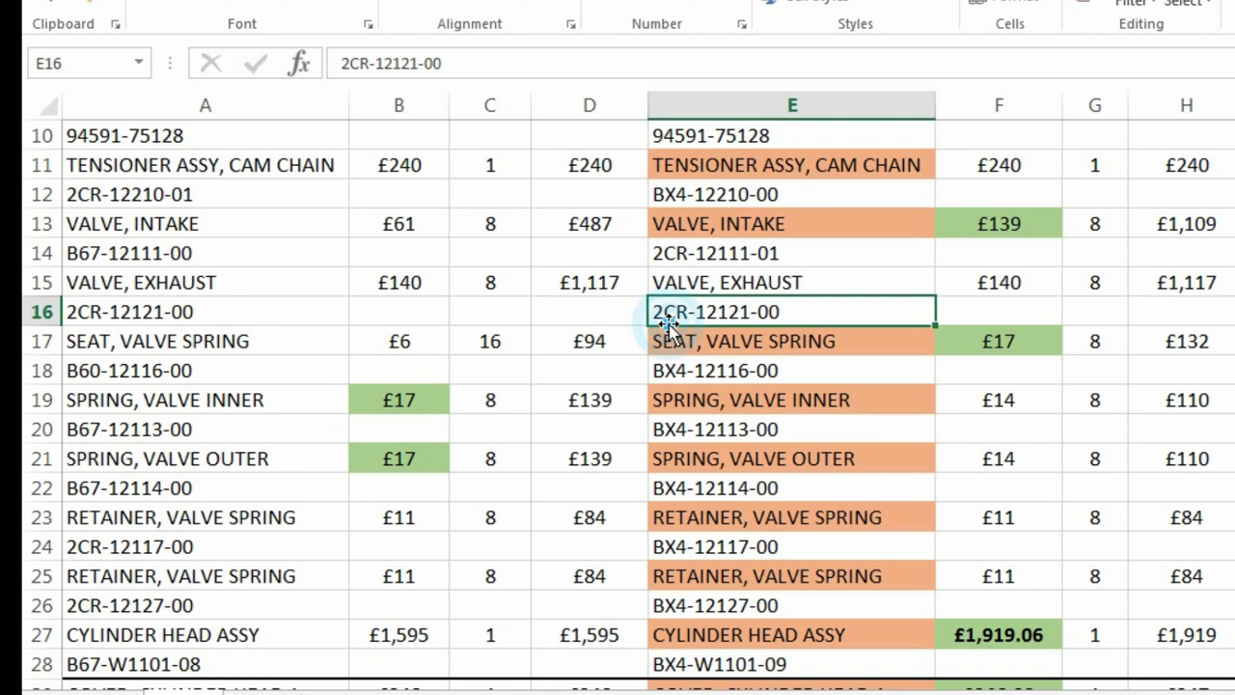
# Look through the remaining head parts from the valve spring retainers down to the Total row
pyautogui.scroll(-1, 750, 386)
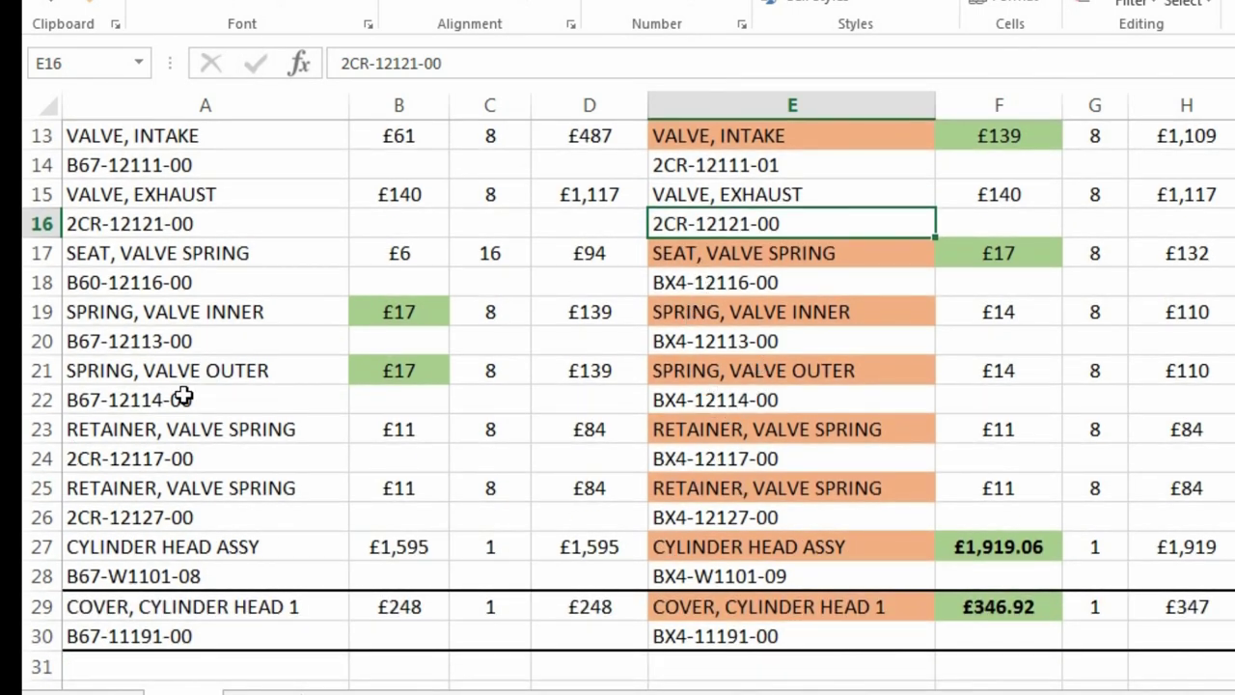
pyautogui.scroll(4, 179, 401)
pyautogui.scroll(-5, 171, 312)
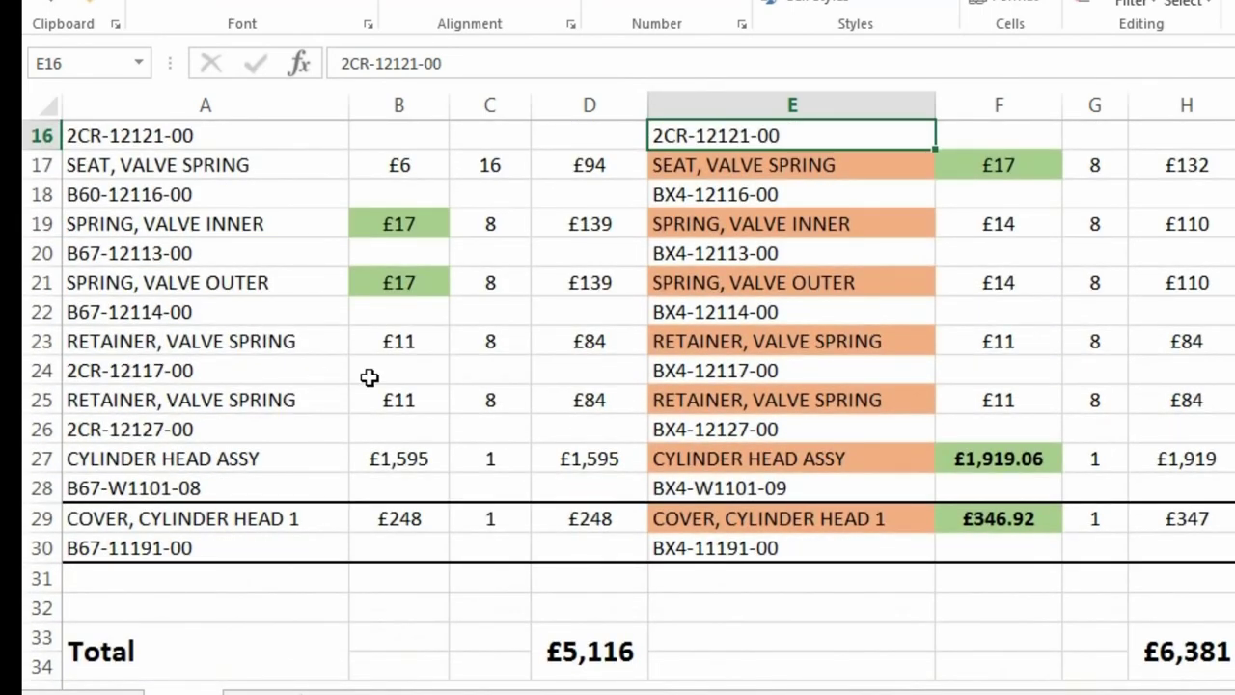
pyautogui.click(588, 375)
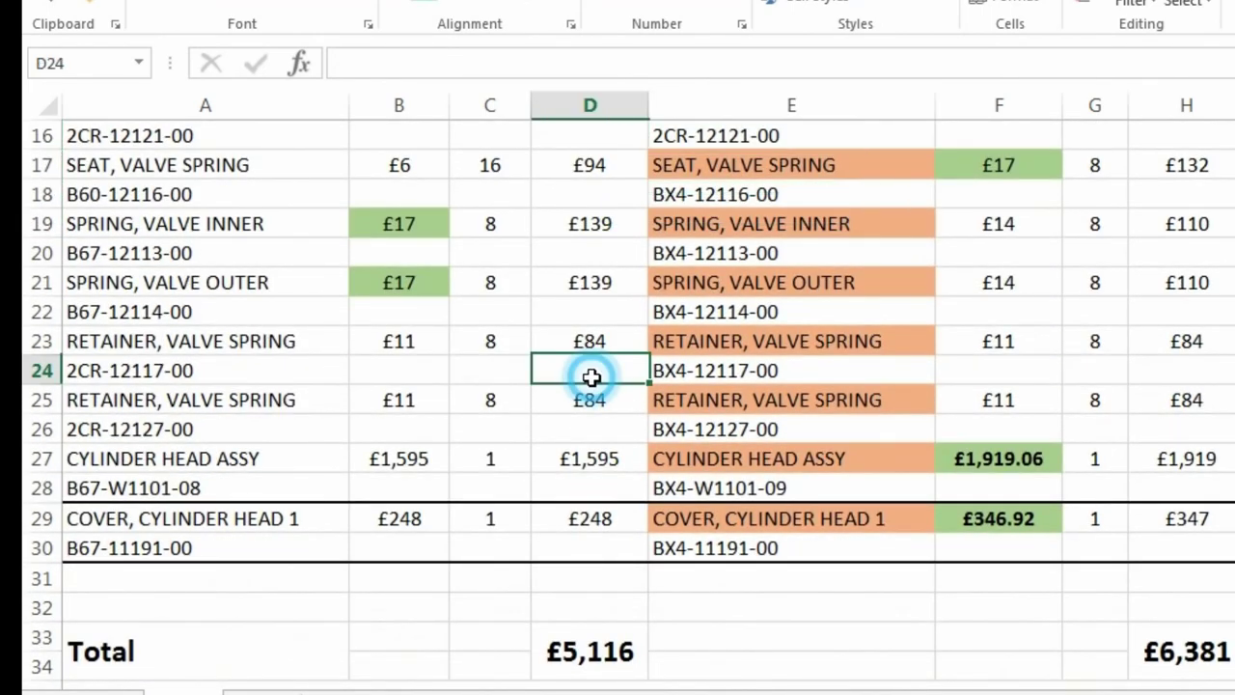
# Compare the CYLINDER HEAD ASSY prices in B27 and F27 and the part numbers in row 28
pyautogui.click(209, 460)
pyautogui.click(398, 452)
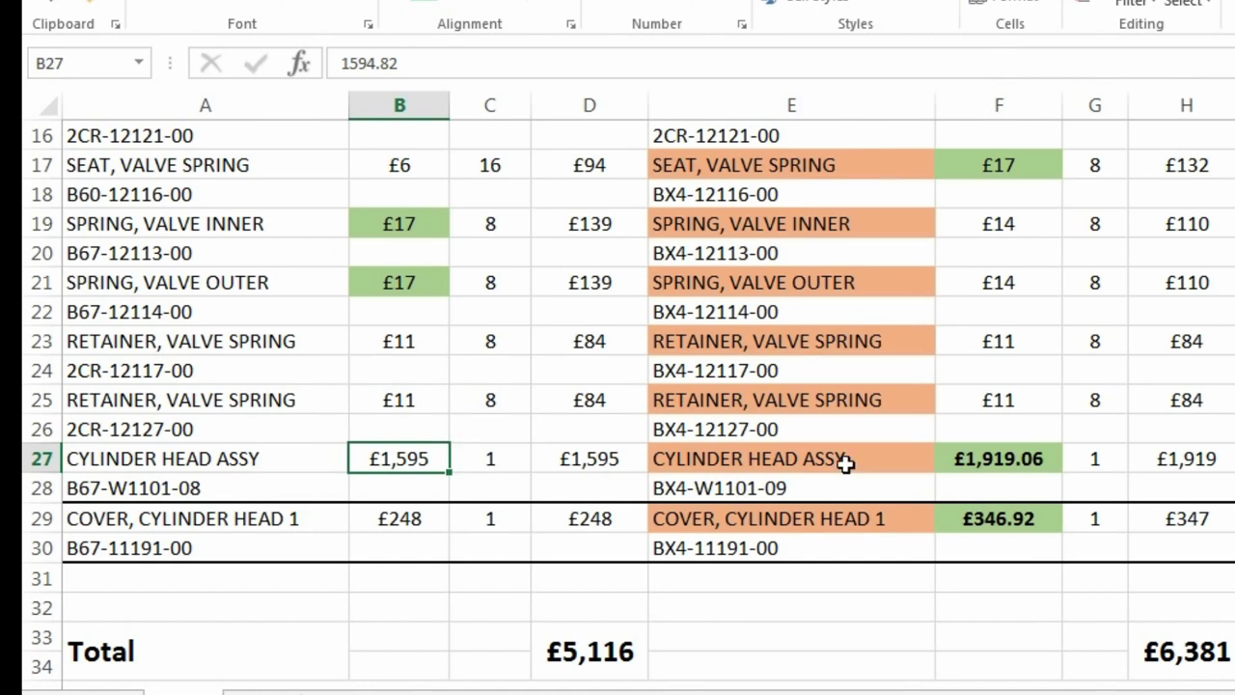
pyautogui.click(980, 454)
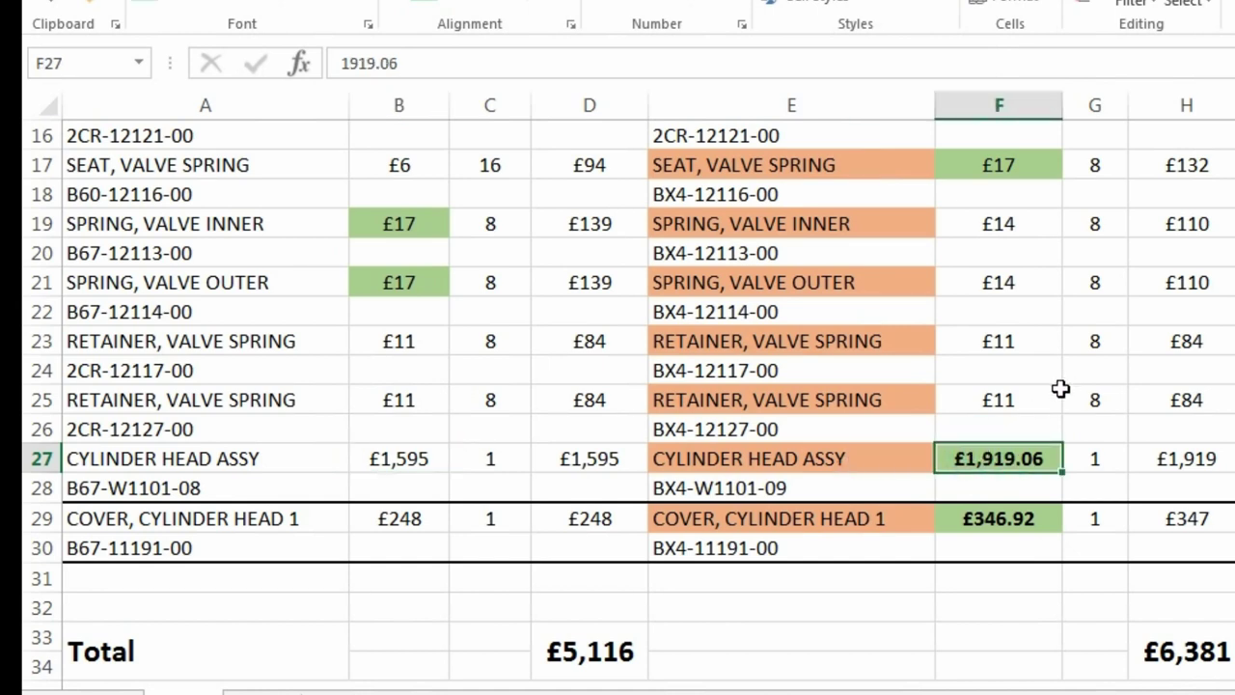
pyautogui.moveTo(729, 483); pyautogui.dragTo(222, 473)
pyautogui.click(529, 436)
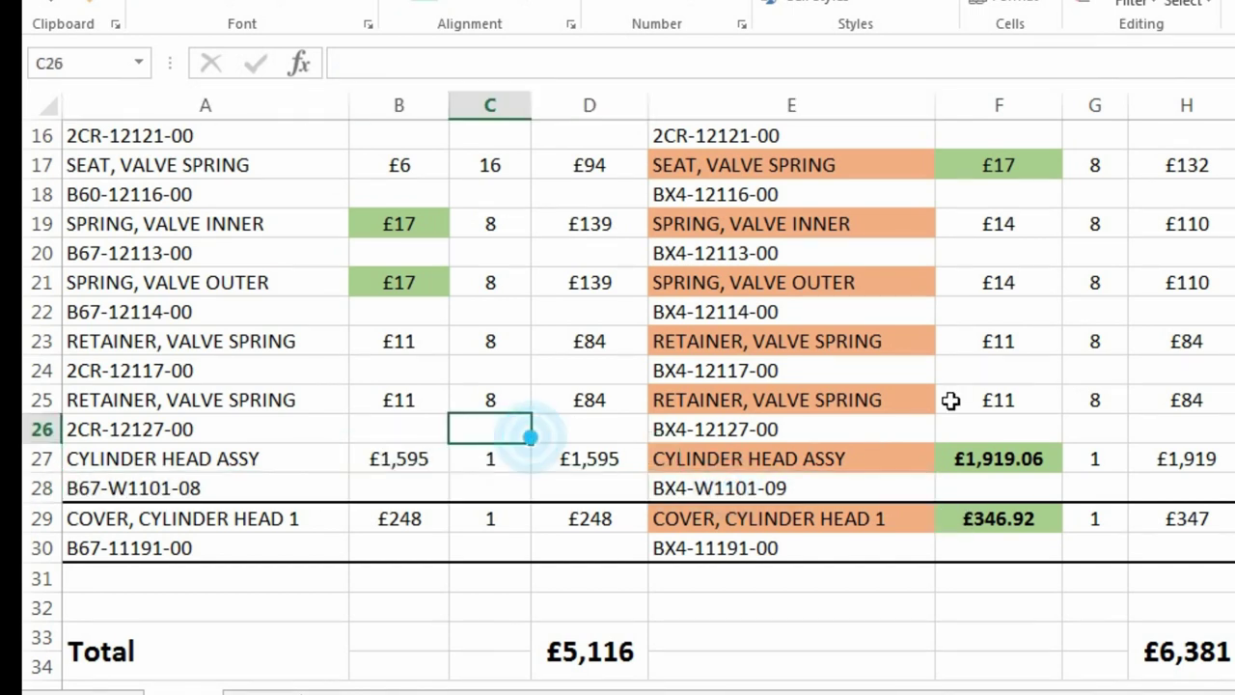
pyautogui.click(962, 457)
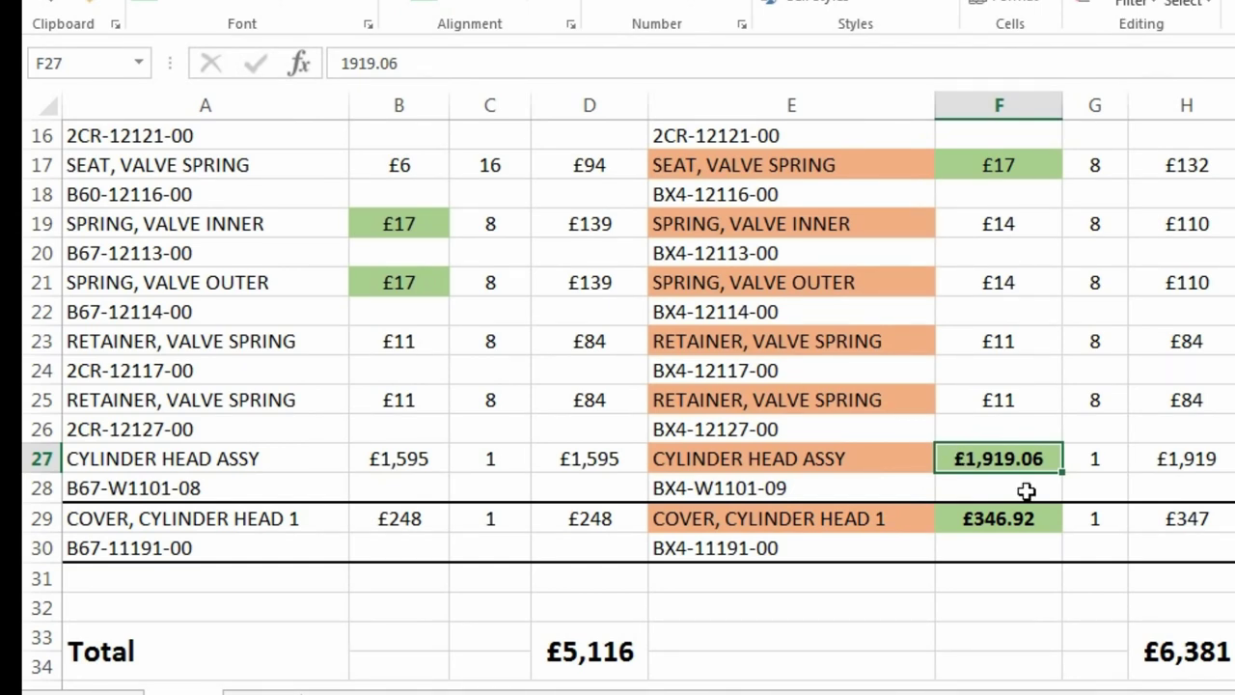
pyautogui.click(382, 470)
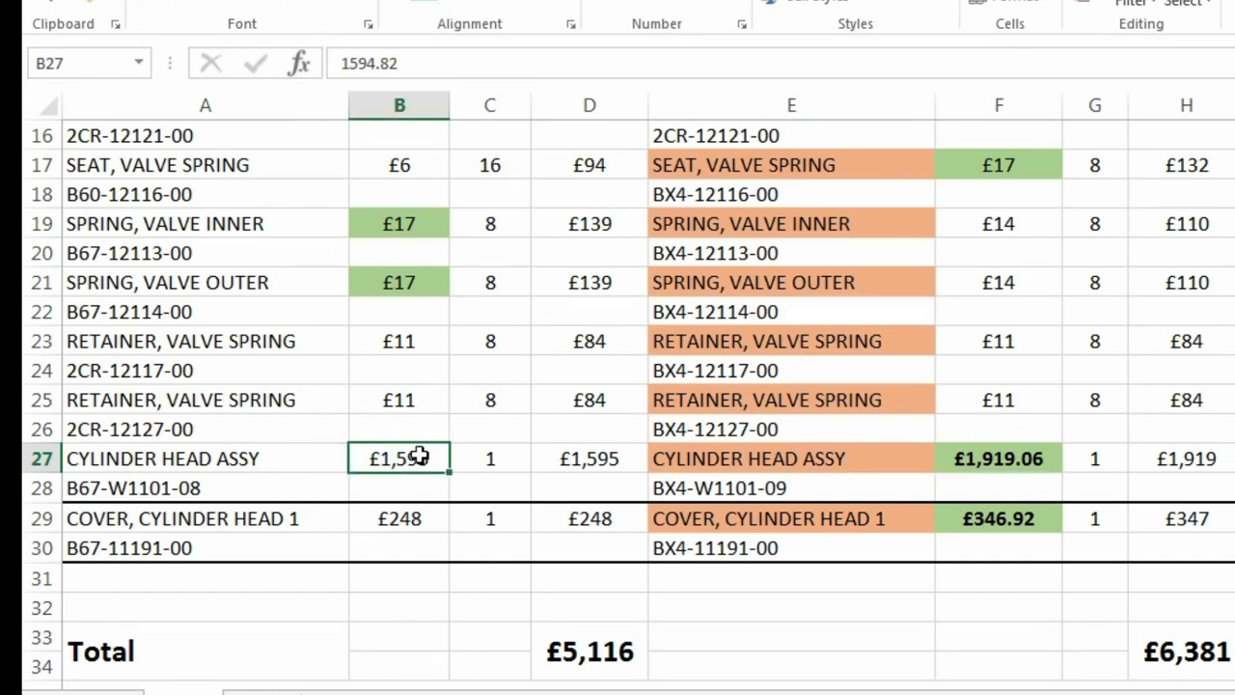
pyautogui.click(993, 453)
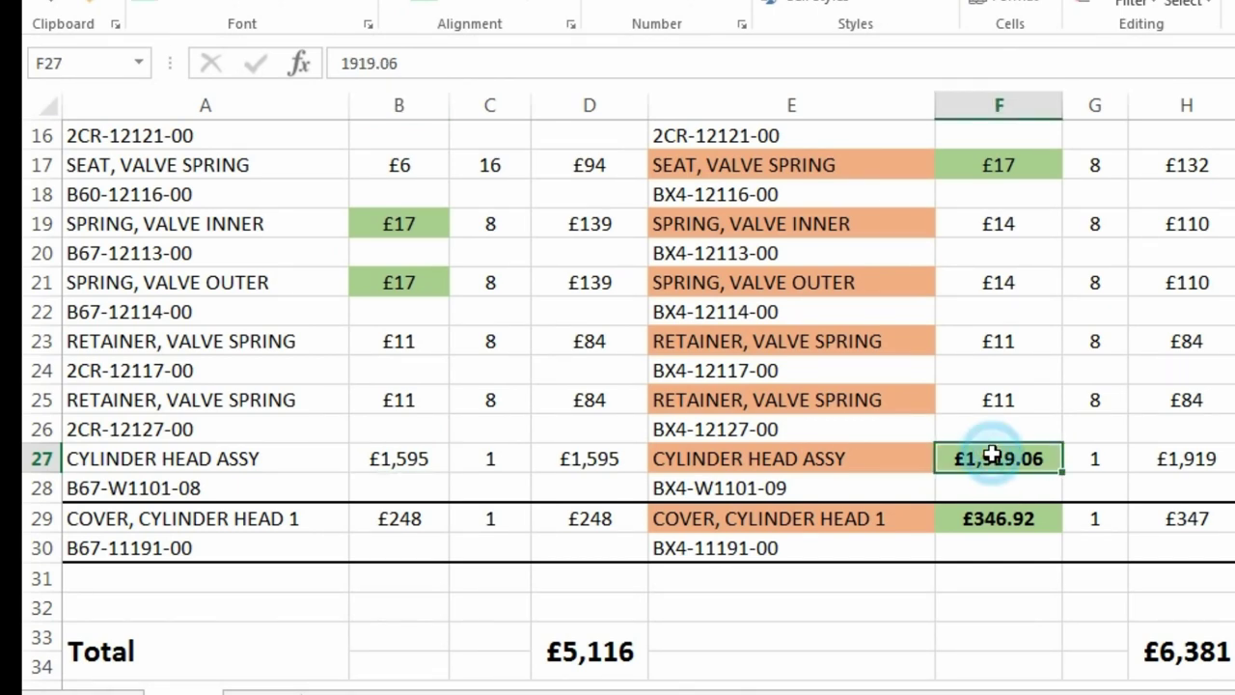
# Examine the R1 cylinder head entry in E27:H28 and compare its part number in E28 with the MT-10 one in A28
pyautogui.moveTo(788, 464); pyautogui.dragTo(1145, 482)
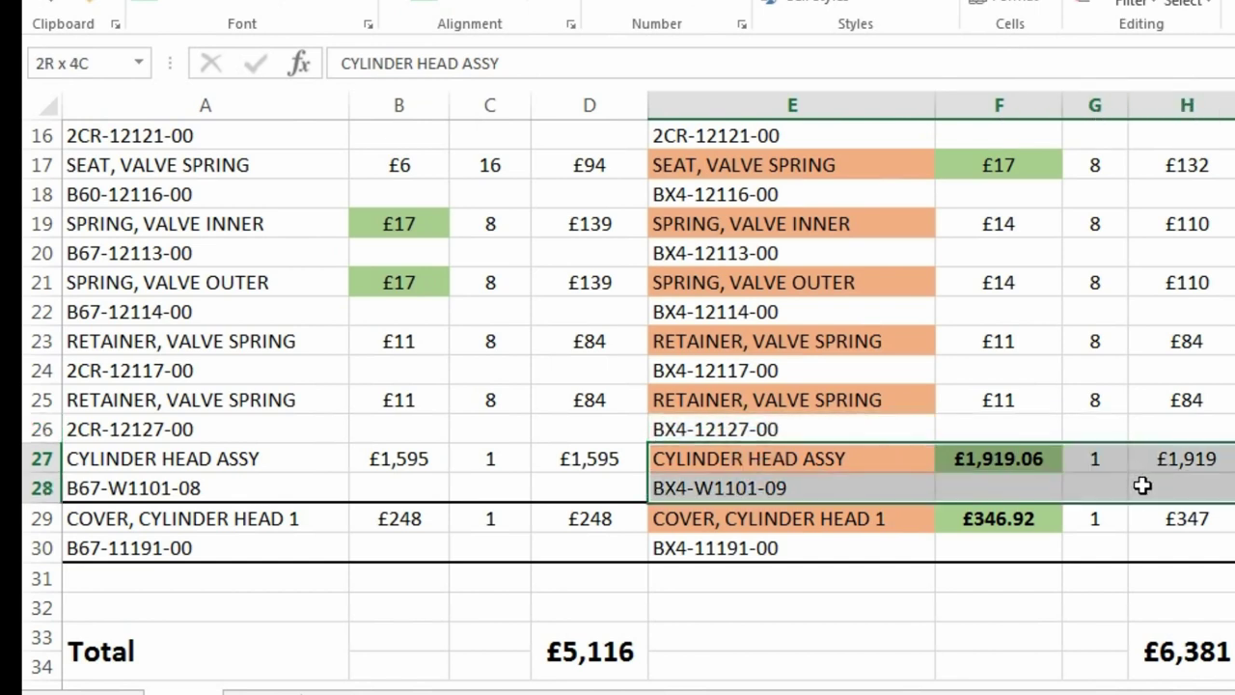
pyautogui.click(912, 450)
pyautogui.click(682, 475)
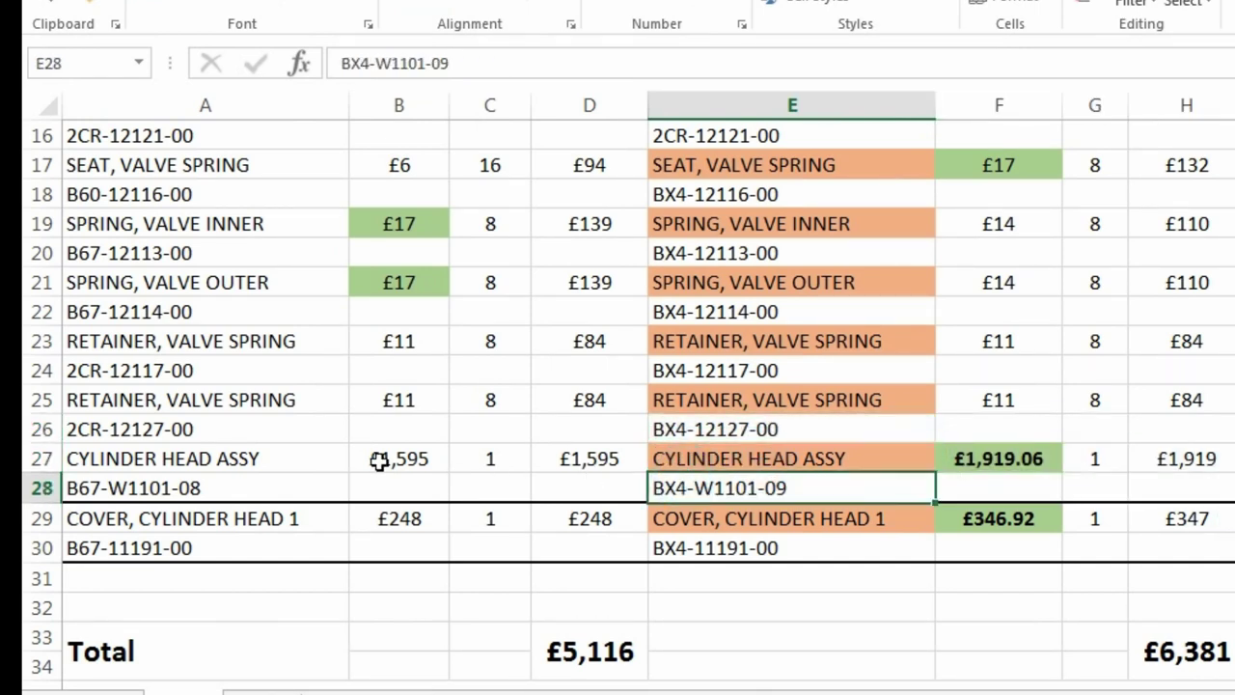
pyautogui.click(251, 492)
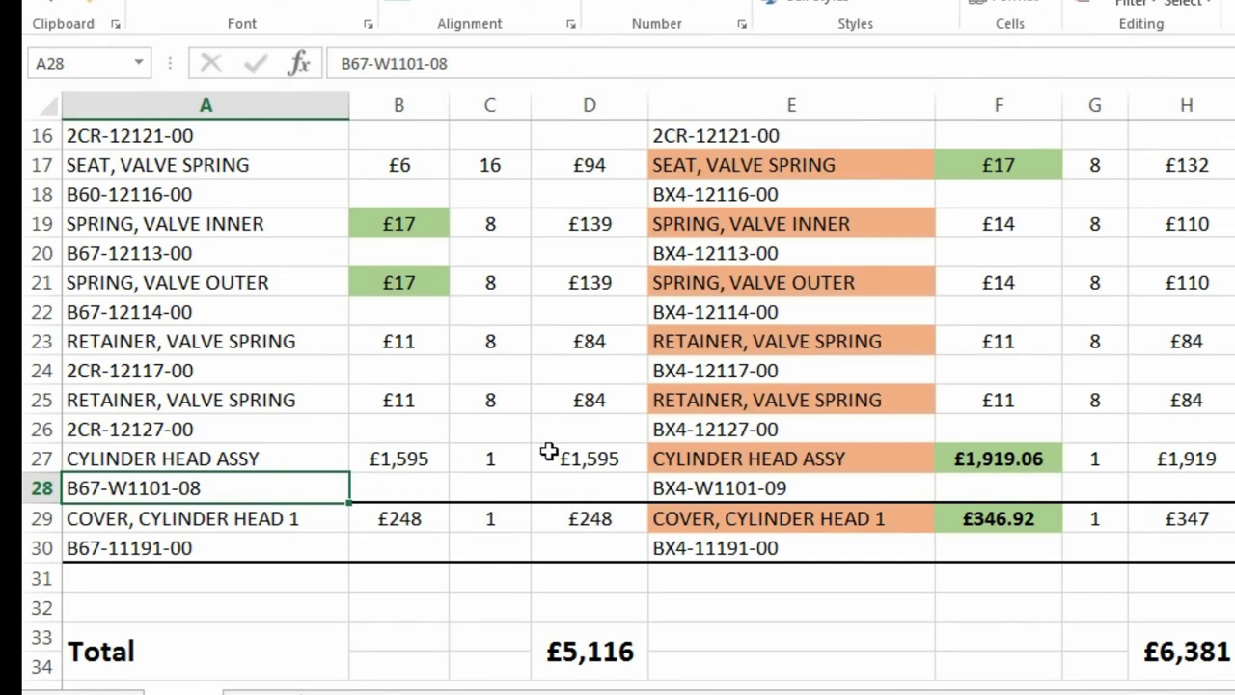
pyautogui.click(764, 463)
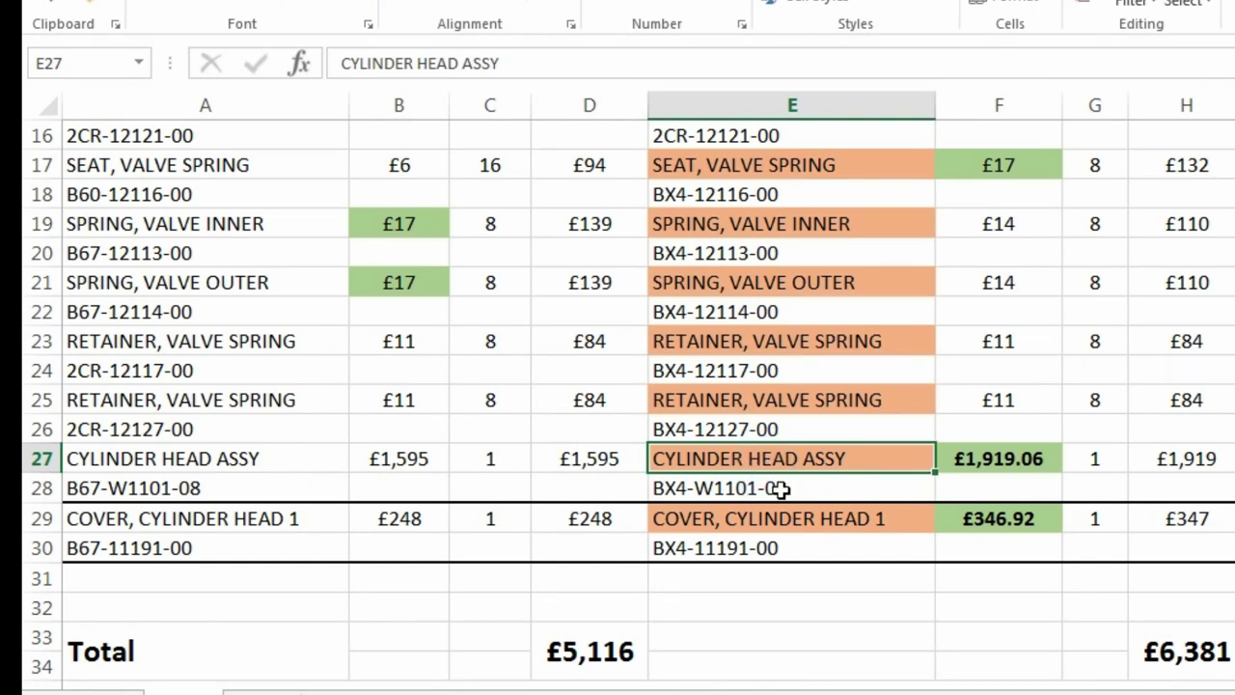
pyautogui.click(780, 491)
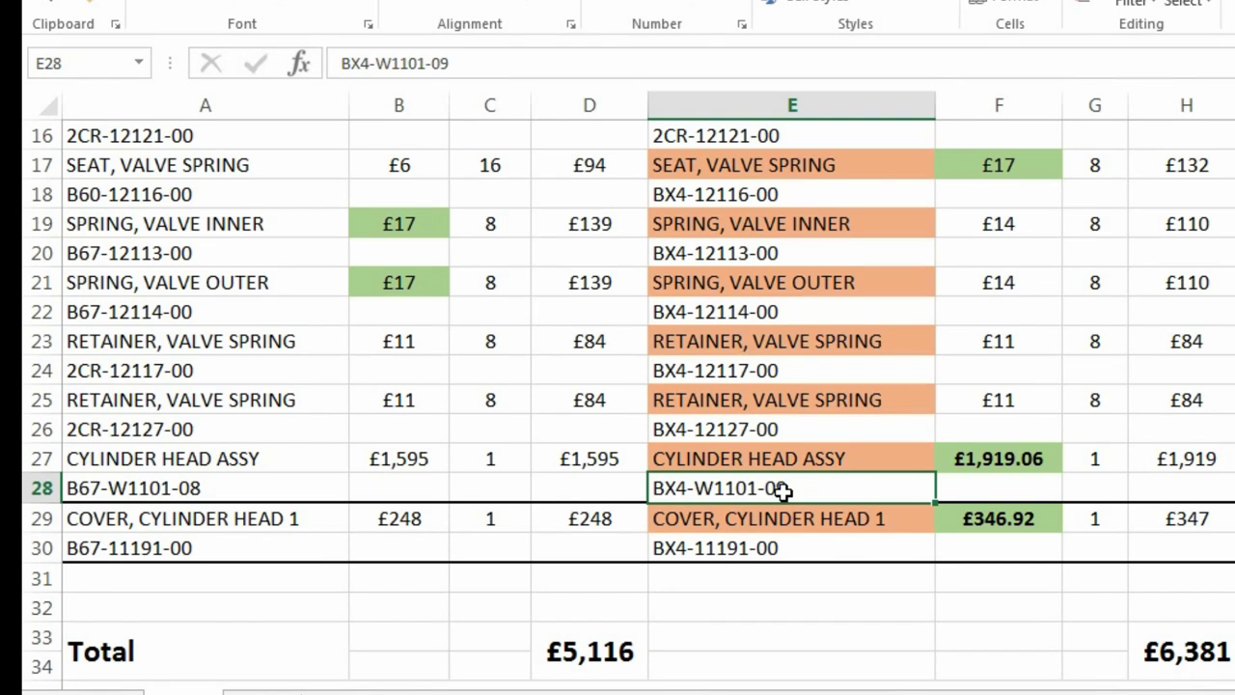
# Recheck the R1 cylinder head price in F27 against the MT-10 price in B27
pyautogui.click(959, 453)
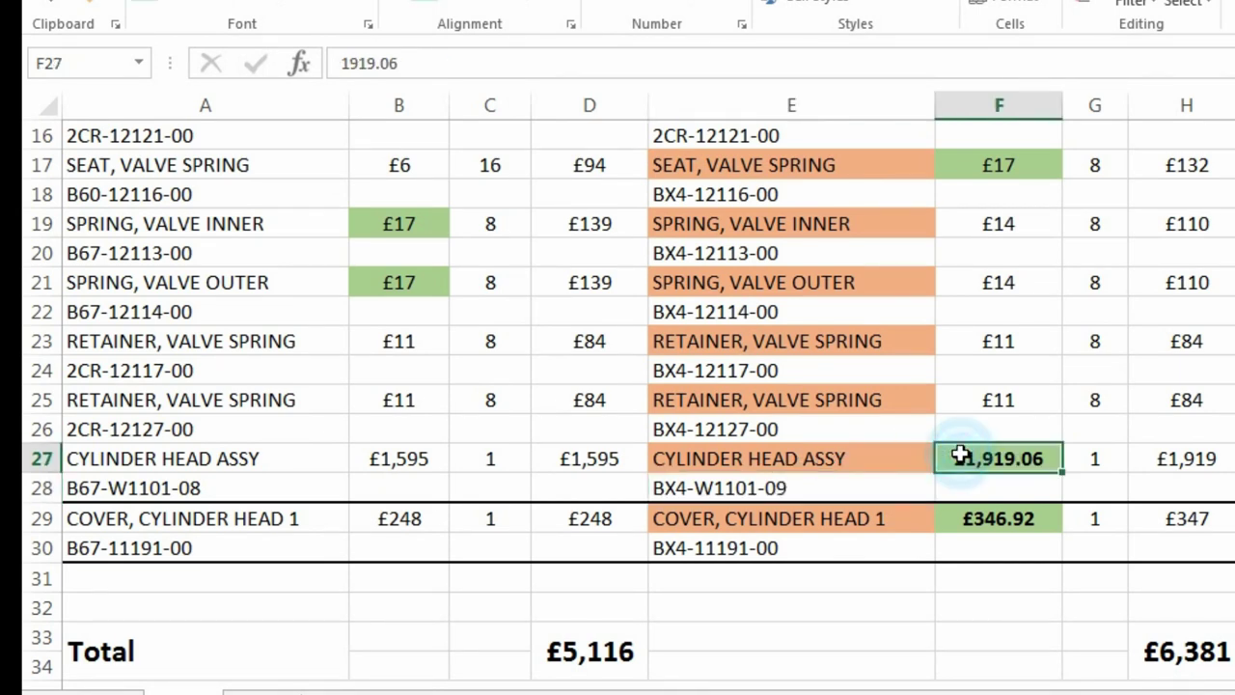
pyautogui.click(442, 458)
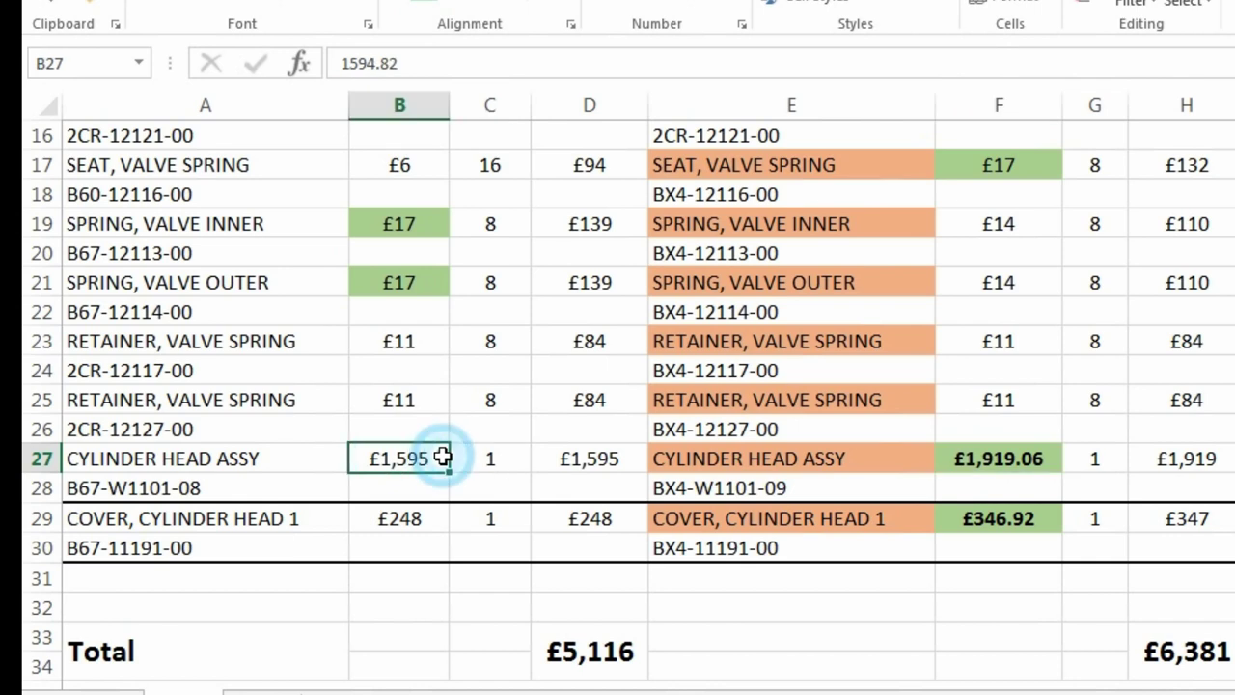
pyautogui.click(1026, 460)
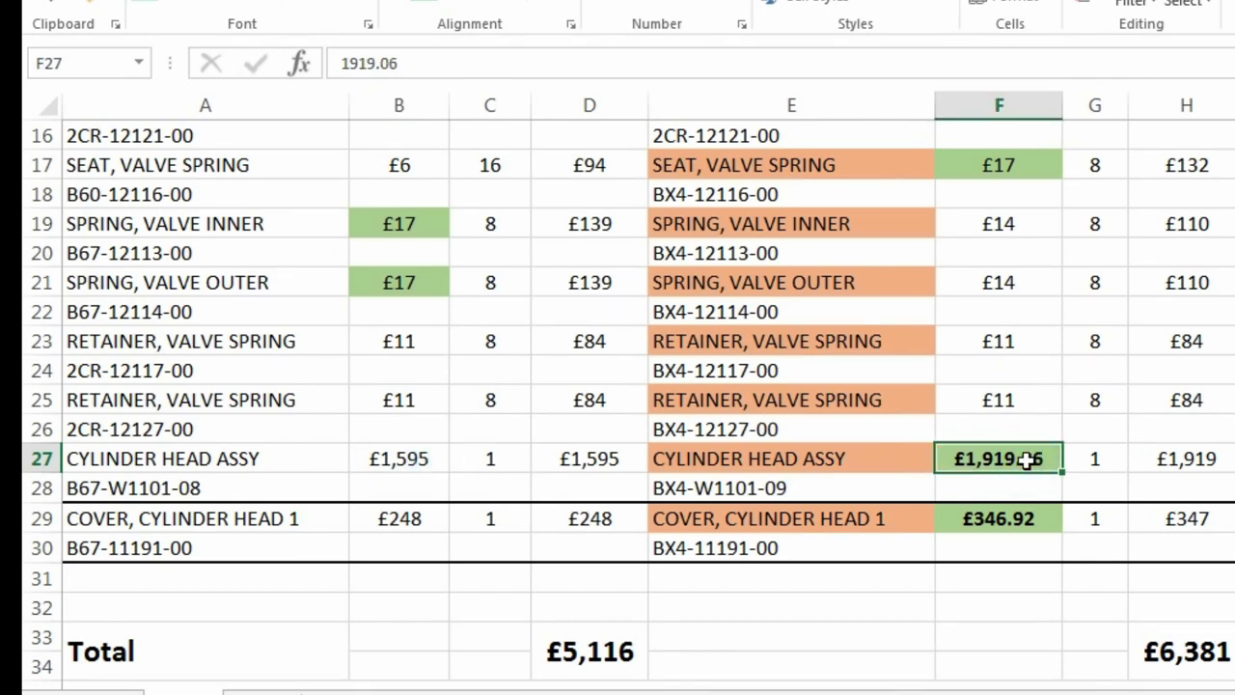
pyautogui.click(455, 486)
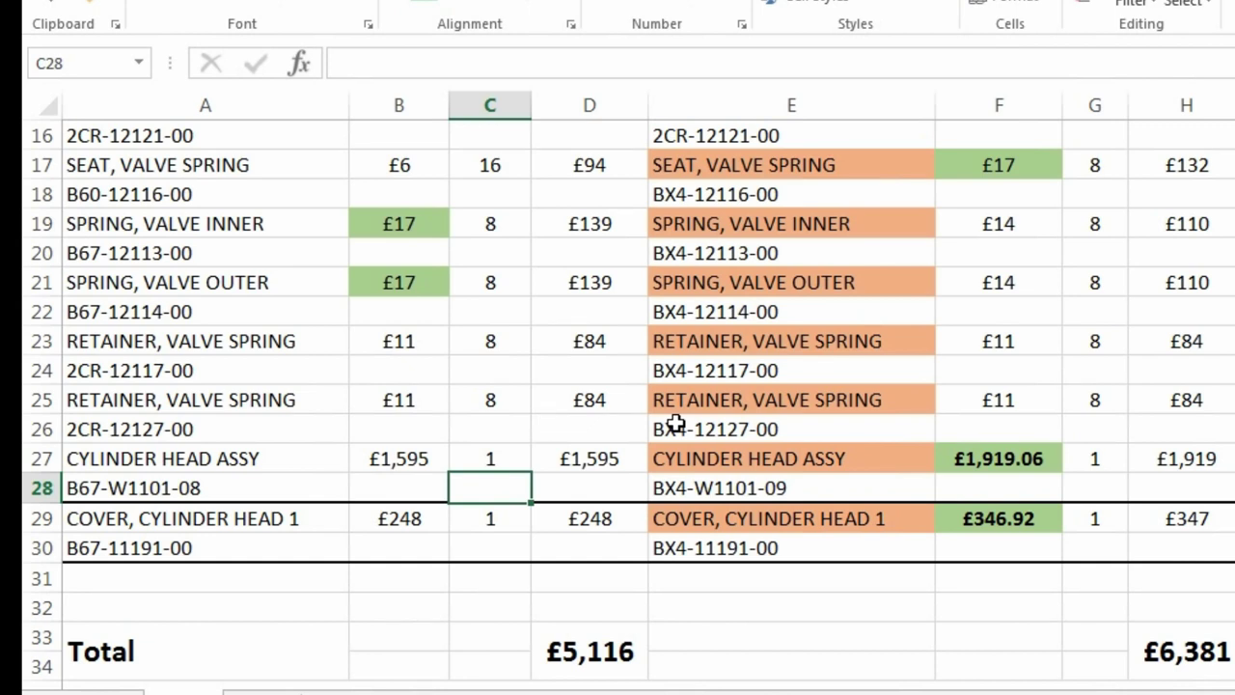
pyautogui.click(771, 371)
# Compare the COVER, CYLINDER HEAD 1 part numbers in A30 and E30 and check the R1 cover price in F29
pyautogui.scroll(-1, 850, 444)
pyautogui.moveTo(977, 691)
pyautogui.mouseDown()
pyautogui.moveTo(989, 691)
pyautogui.moveTo(975, 691)
pyautogui.mouseUp()
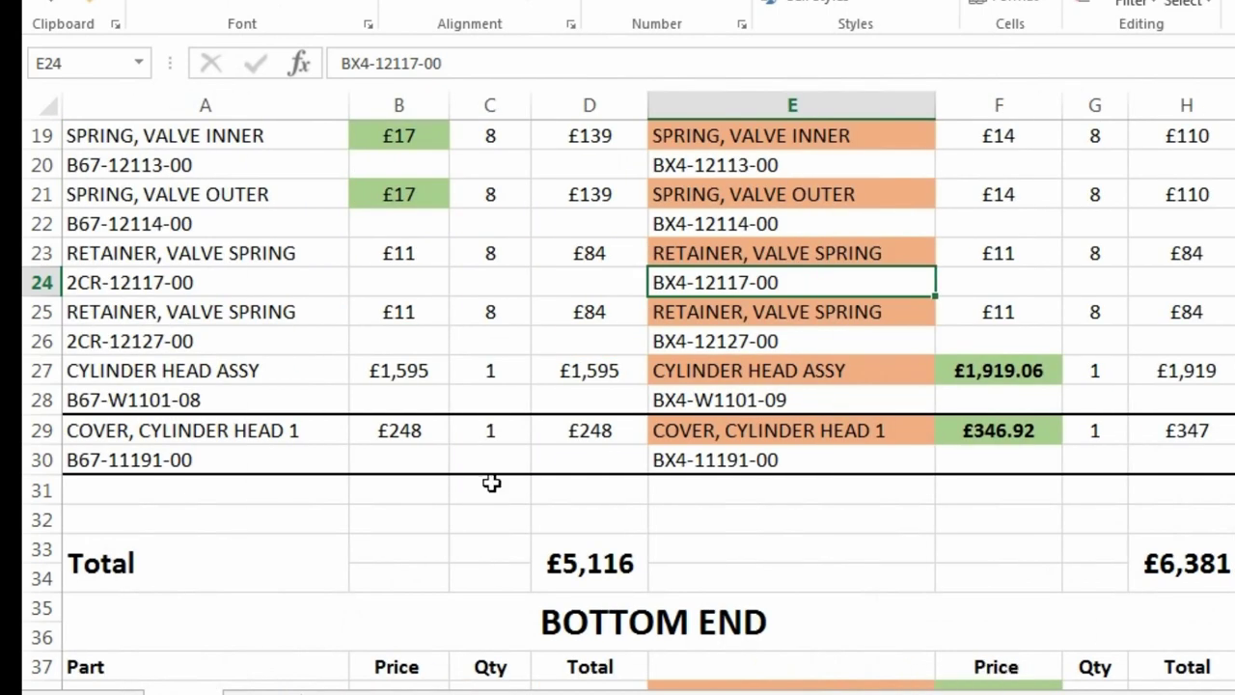
pyautogui.click(319, 430)
pyautogui.click(287, 456)
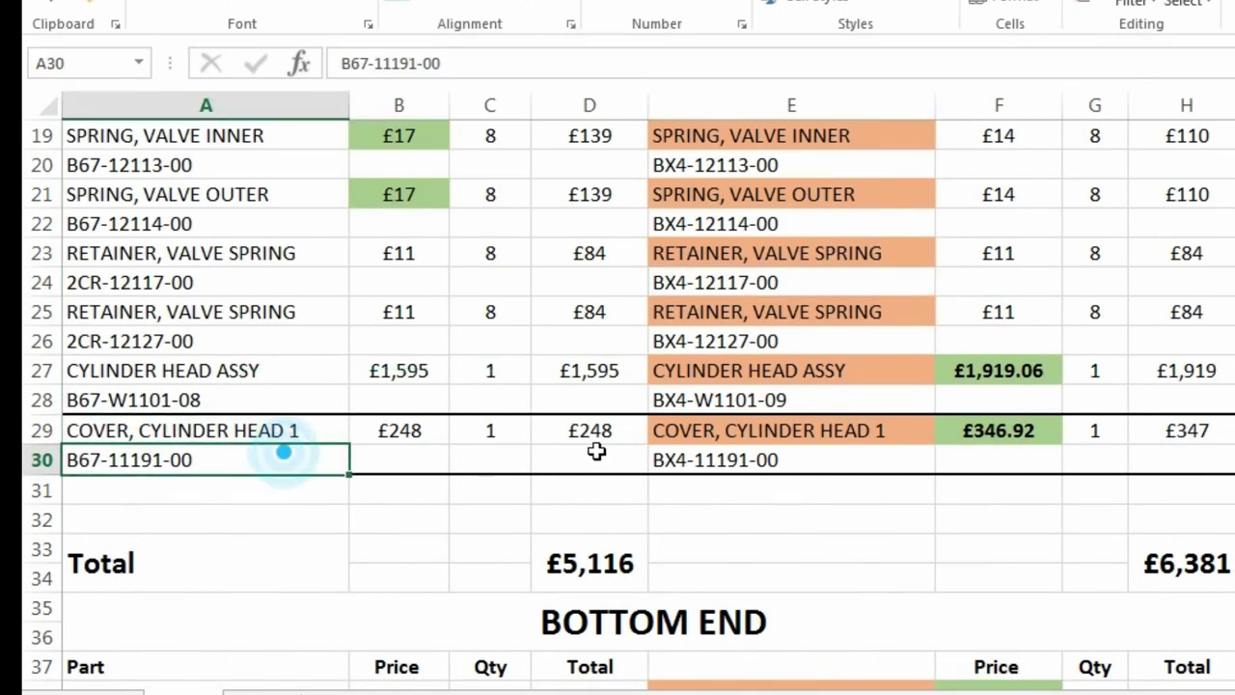
pyautogui.moveTo(681, 463); pyautogui.dragTo(297, 468)
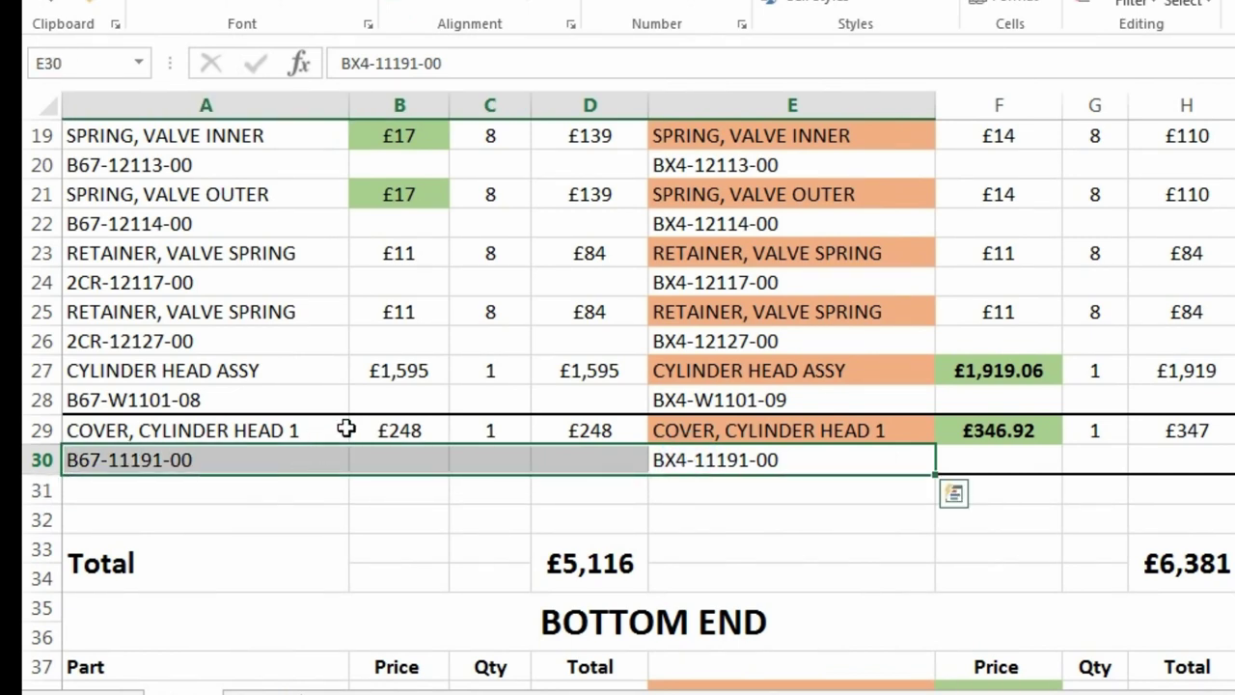
pyautogui.click(276, 463)
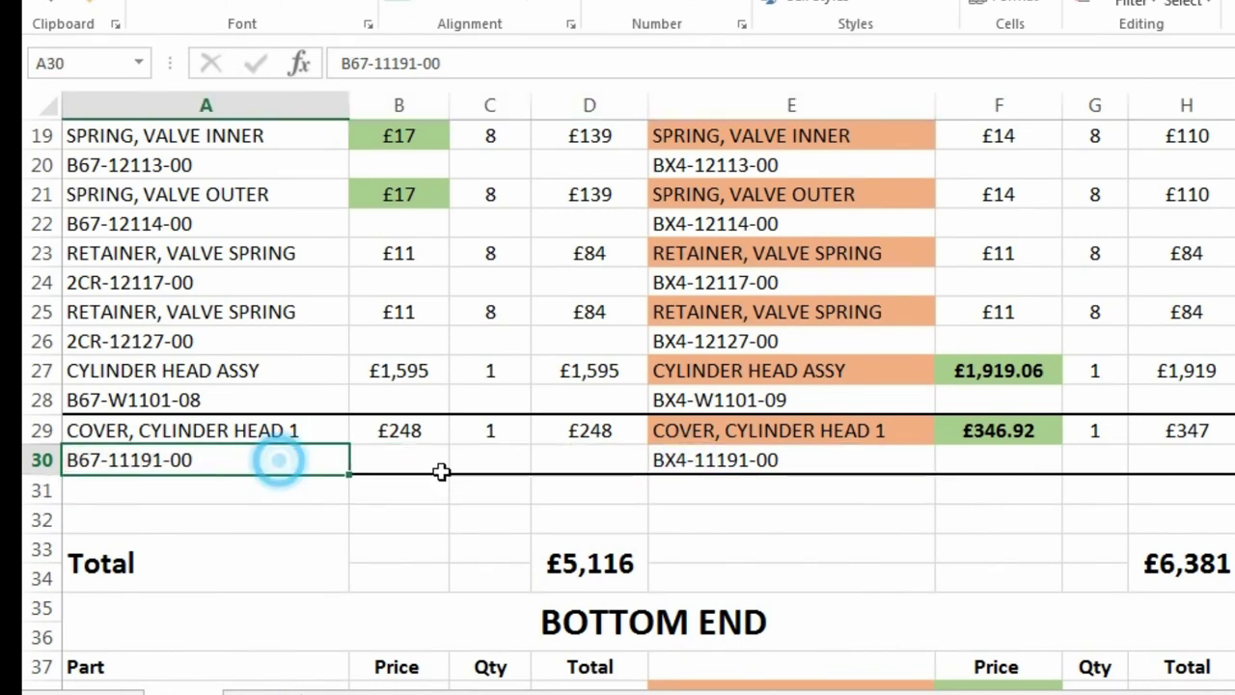
pyautogui.click(671, 465)
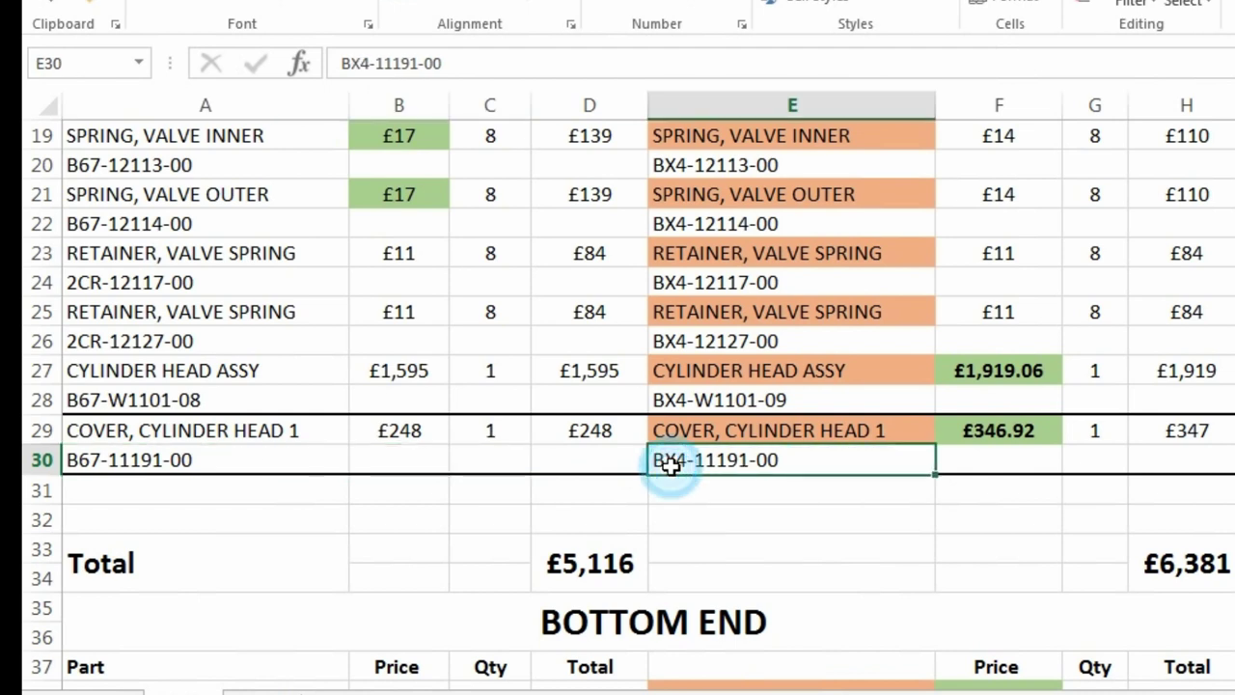
pyautogui.click(965, 436)
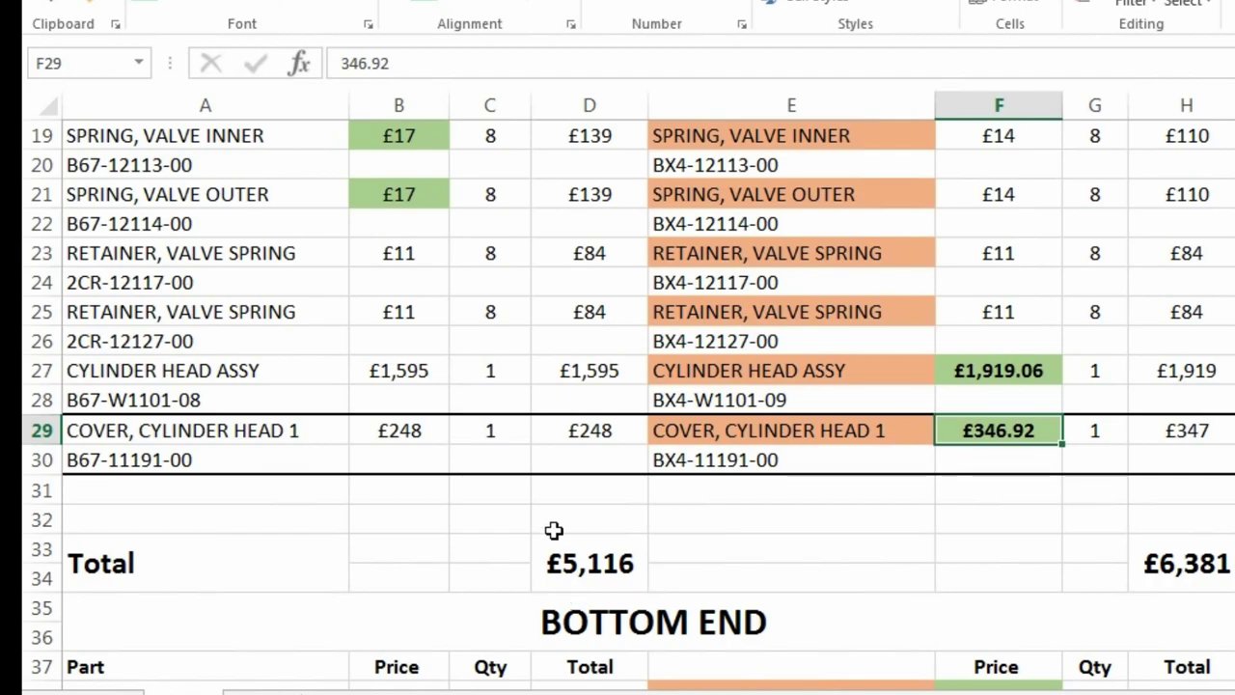
# Switch to the R1 vs MT10 folder and view the MT-10 and Mag cover photos, rotating the Mag cover image so its markings are upright
pyautogui.hotkey('alt', 'Tab')
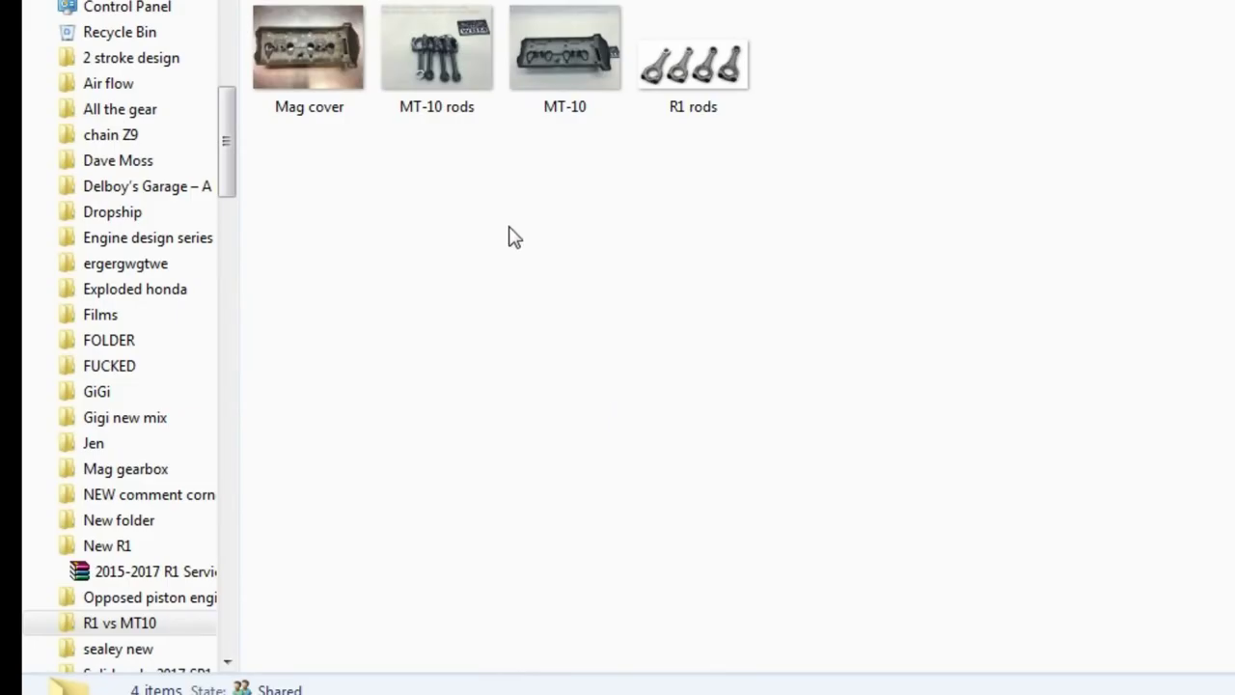
pyautogui.click(517, 56)
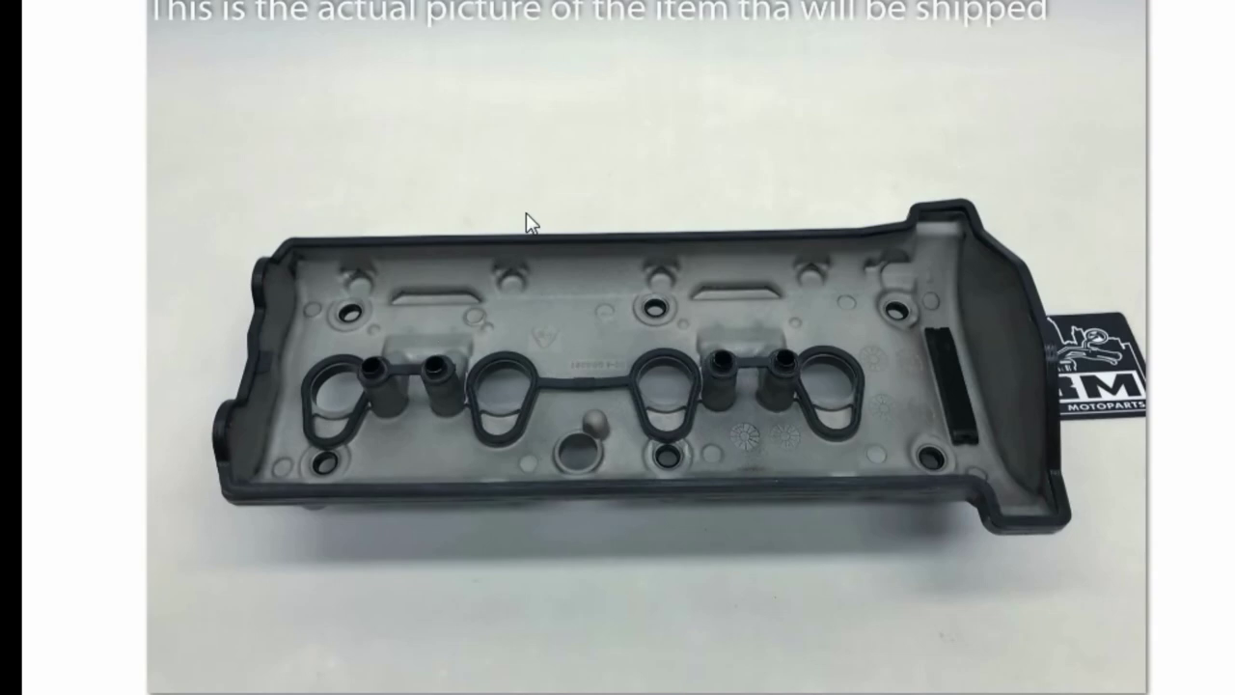
pyautogui.press('Escape')
pyautogui.doubleClick(325, 37)
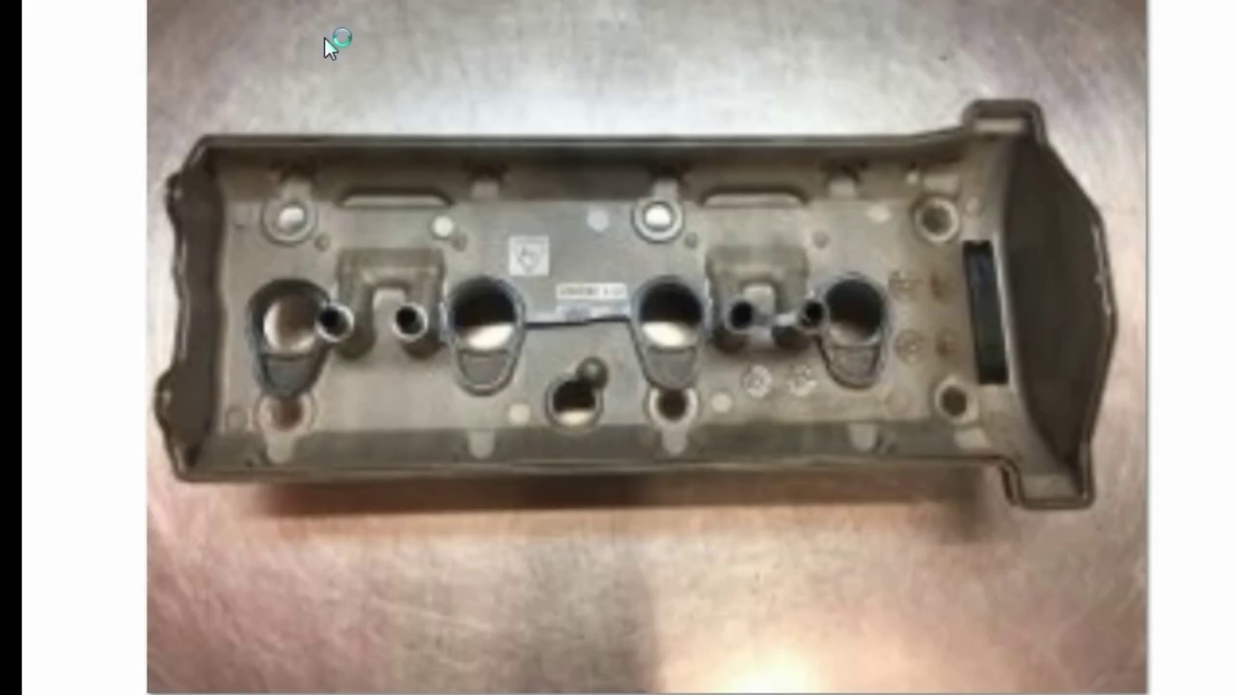
pyautogui.press('Right')
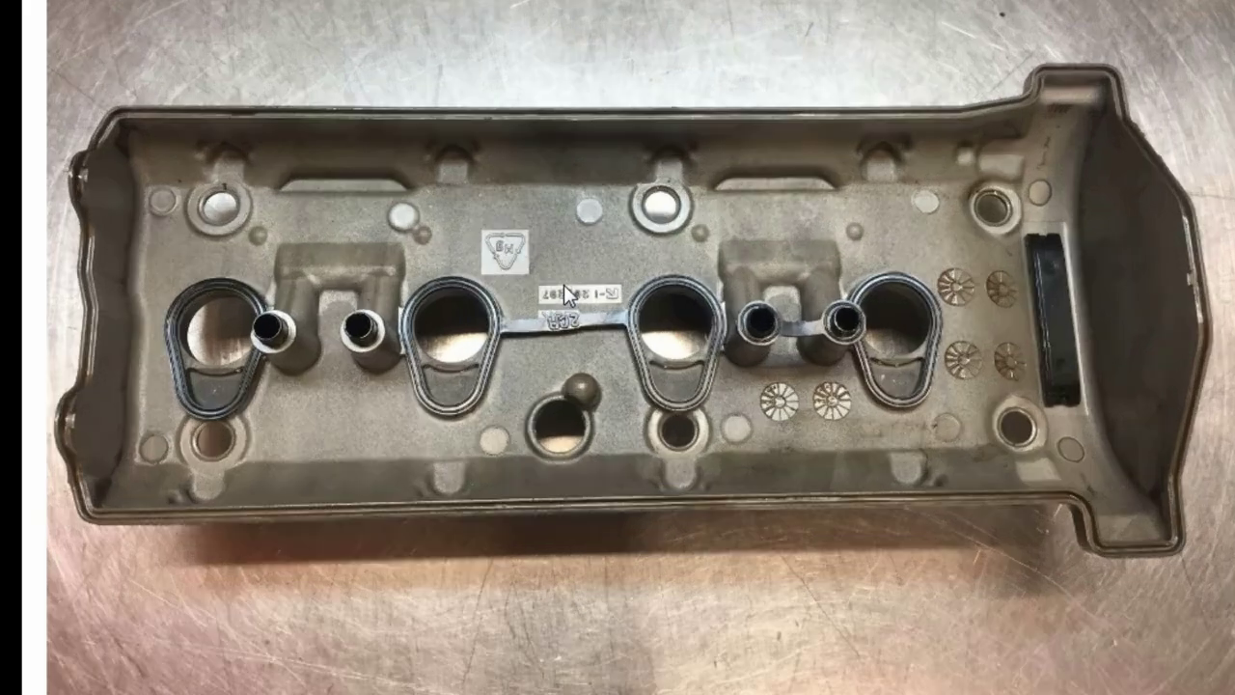
pyautogui.press('Right')
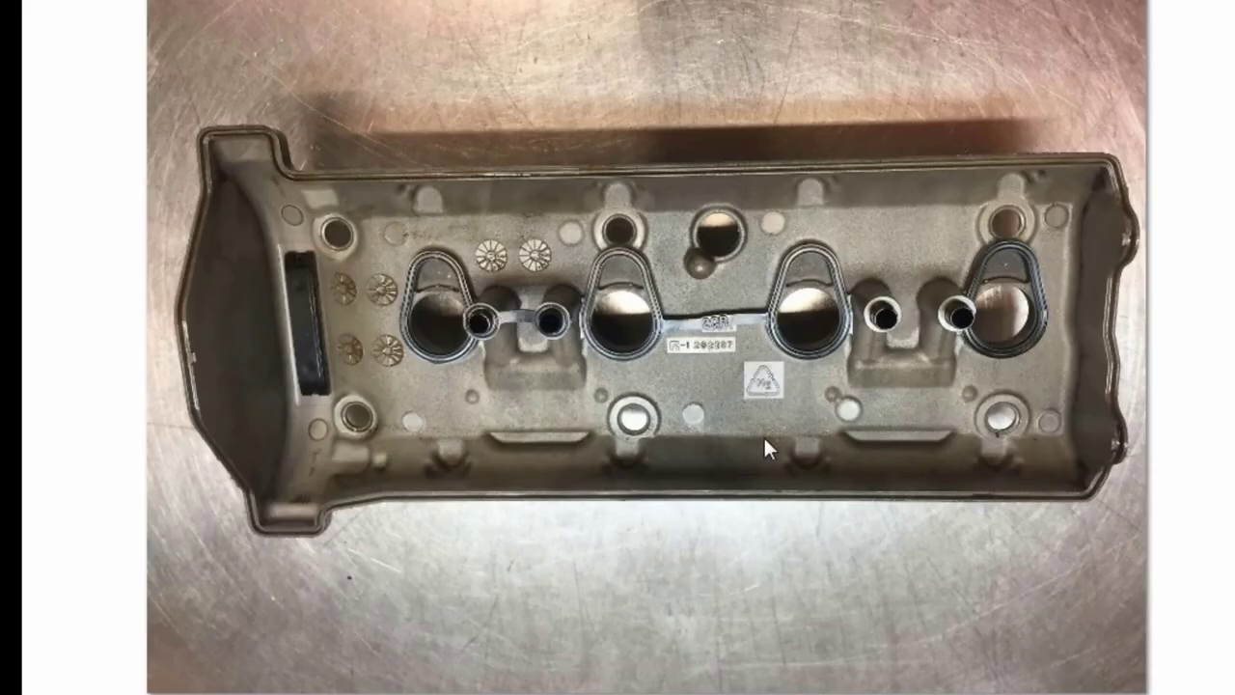
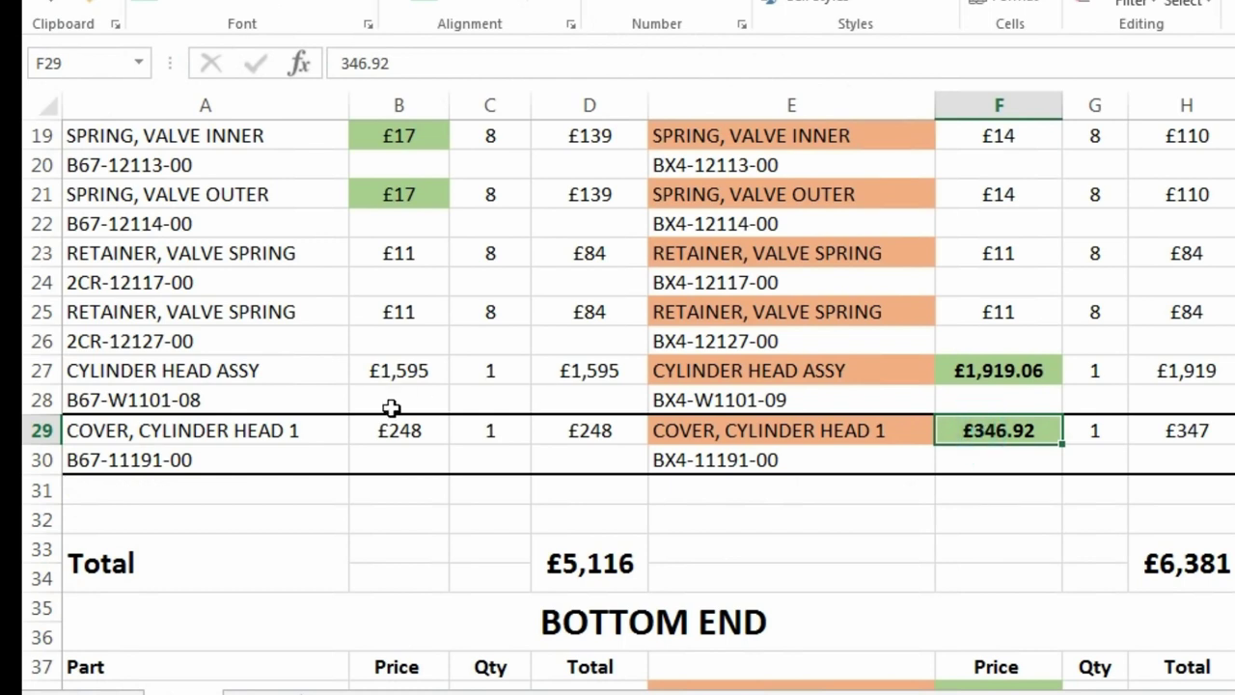
# Return to the spreadsheet and review the HEAD parts from the MT-10 and R1 headings down to the part numbers in A28:E30
pyautogui.click(1013, 449)
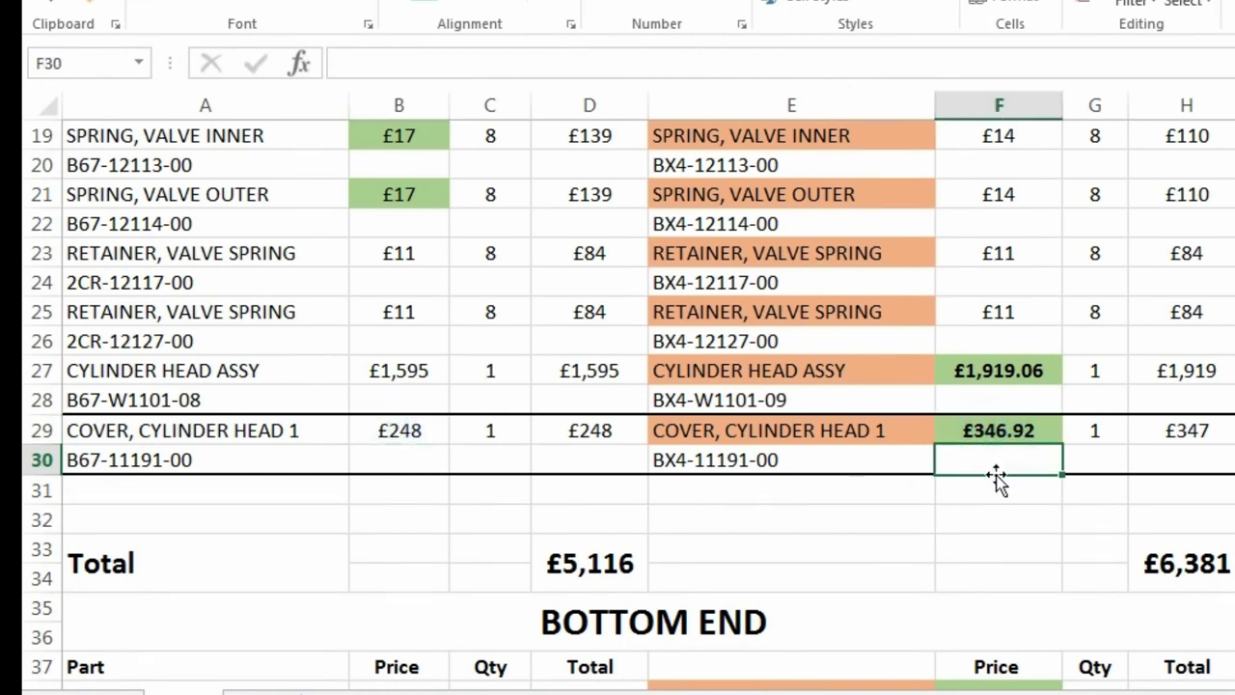
pyautogui.scroll(6, 997, 478)
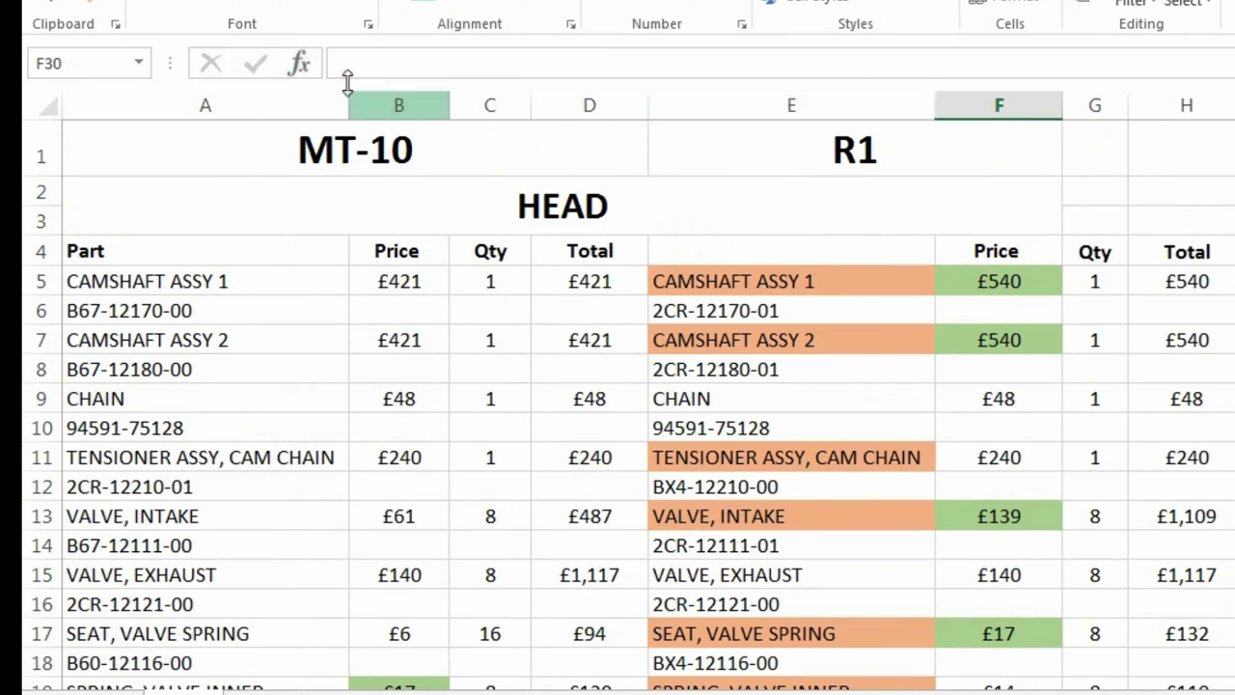
pyautogui.scroll(-7, 873, 251)
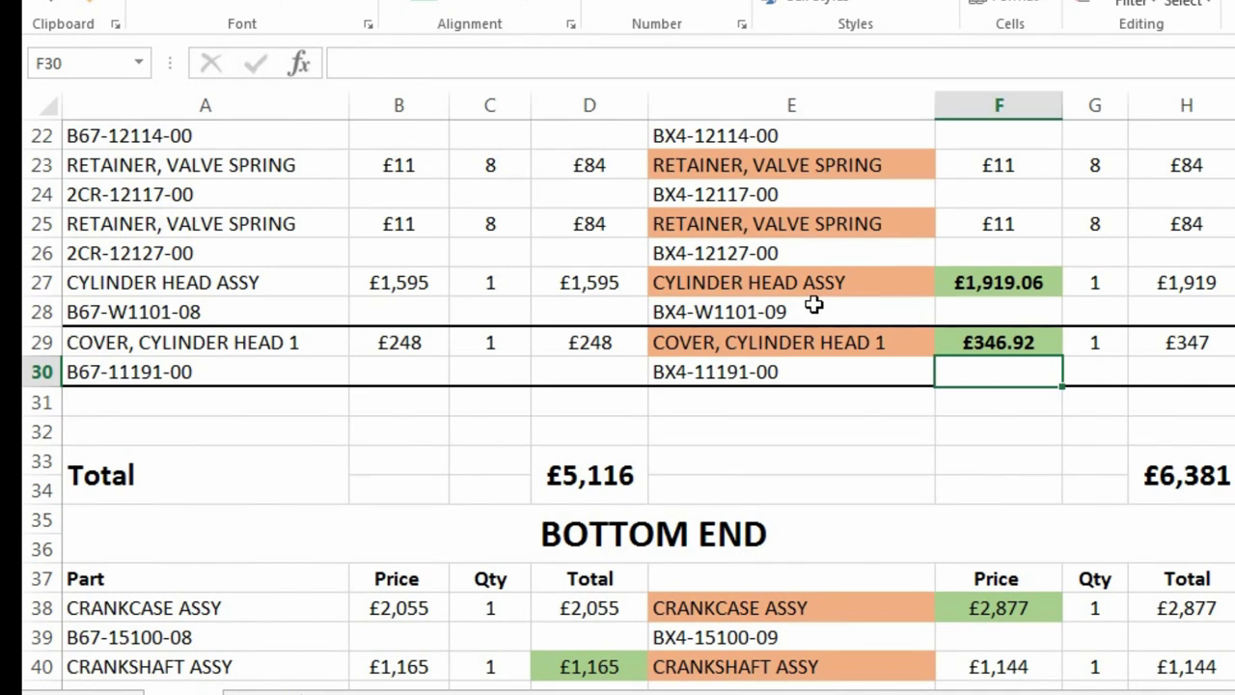
pyautogui.moveTo(775, 370); pyautogui.dragTo(174, 312)
pyautogui.click(521, 453)
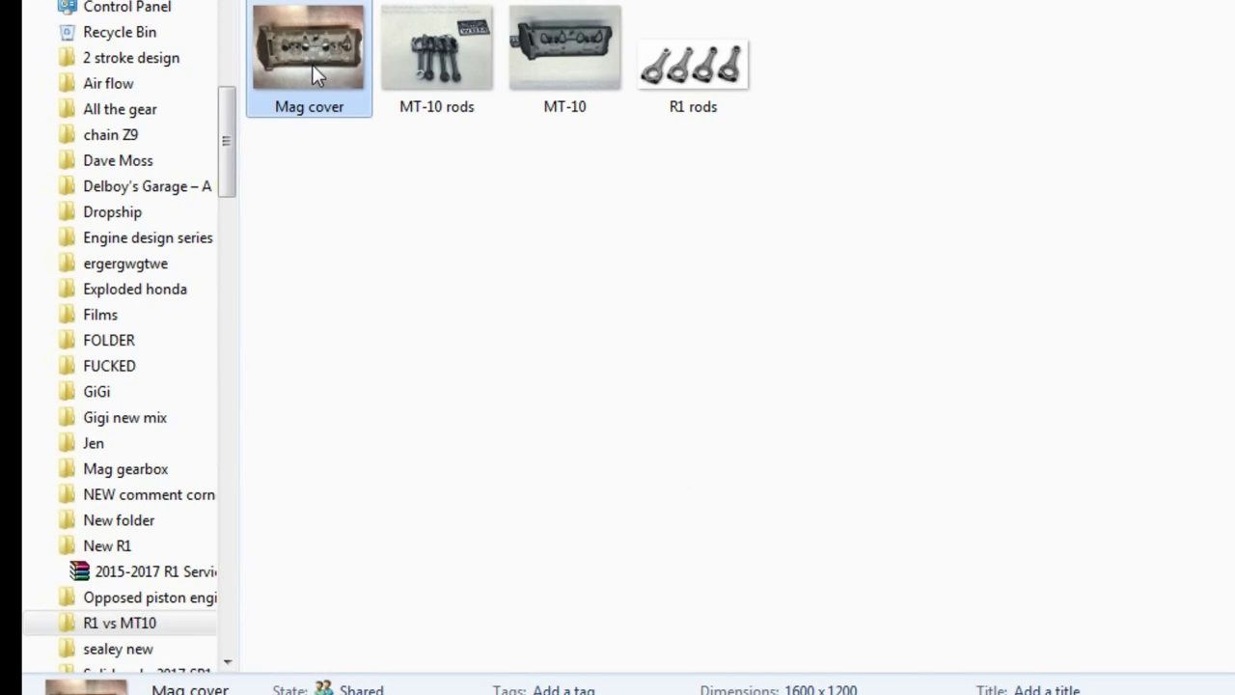
# View the Mag cover photo enlarged and check the cover part numbers in A30 and E30 of the spreadsheet
pyautogui.doubleClick(325, 40)
pyautogui.scroll(5, 650, 362)
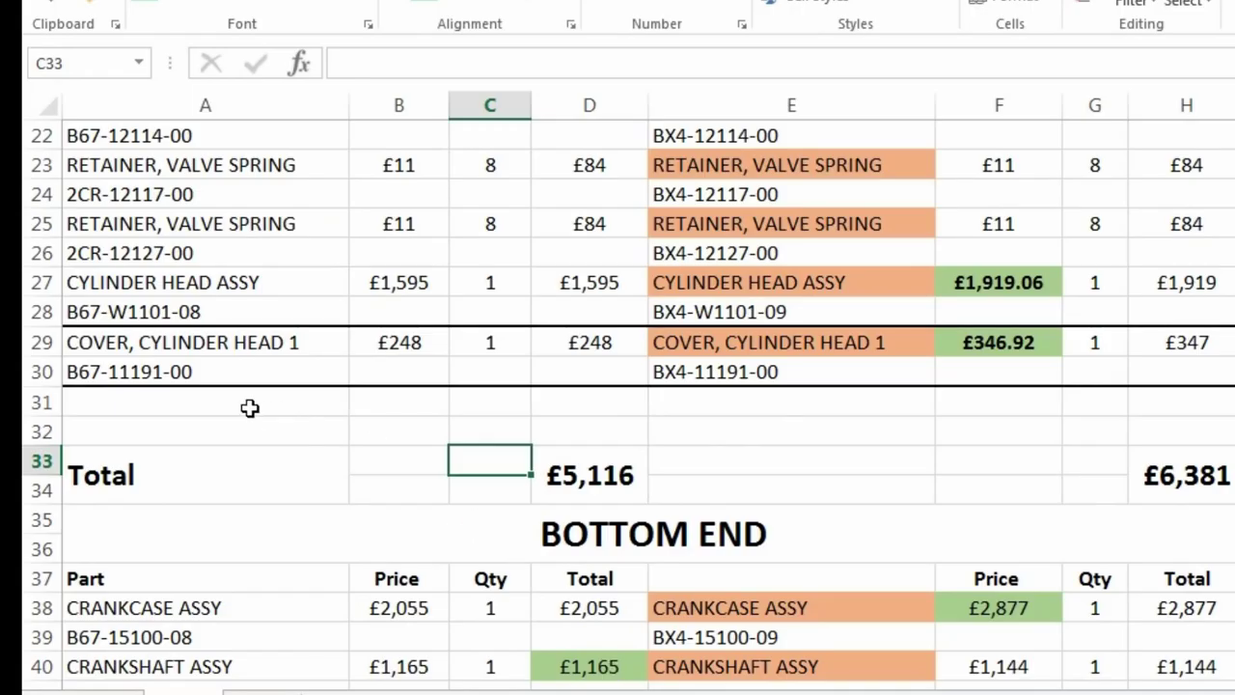
pyautogui.click(223, 377)
pyautogui.click(725, 377)
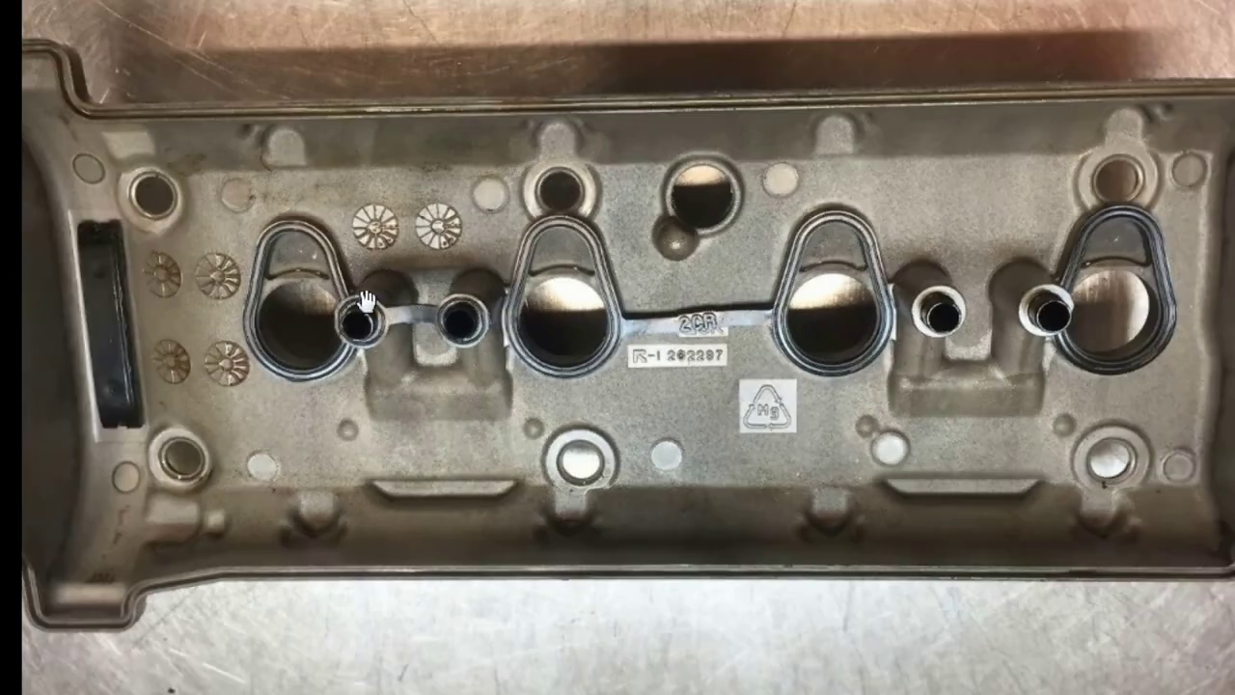
# Inspect the Mag cover photo up close around the round casting stamps, then the markings across the whole cover
pyautogui.scroll(10, 365, 301)
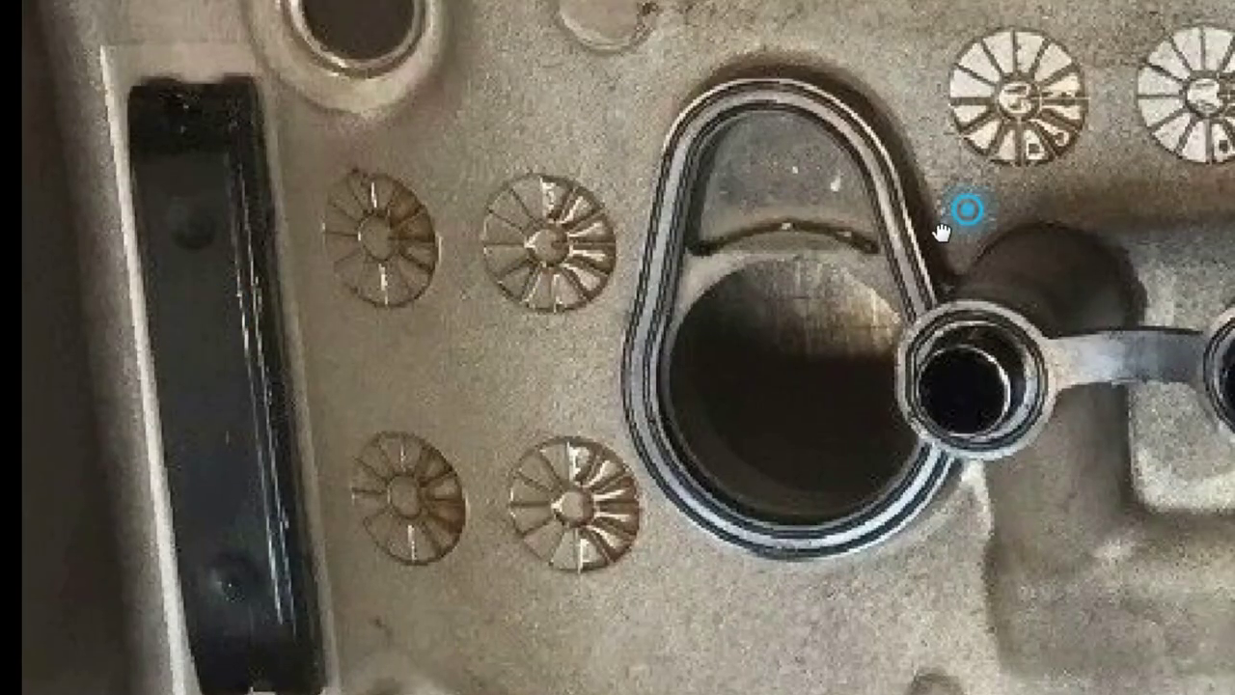
pyautogui.scroll(-8, 941, 232)
pyautogui.scroll(4, 721, 341)
pyautogui.moveTo(721, 341); pyautogui.dragTo(449, 179)
pyautogui.scroll(-3, 450, 179)
pyautogui.scroll(-2, 439, 319)
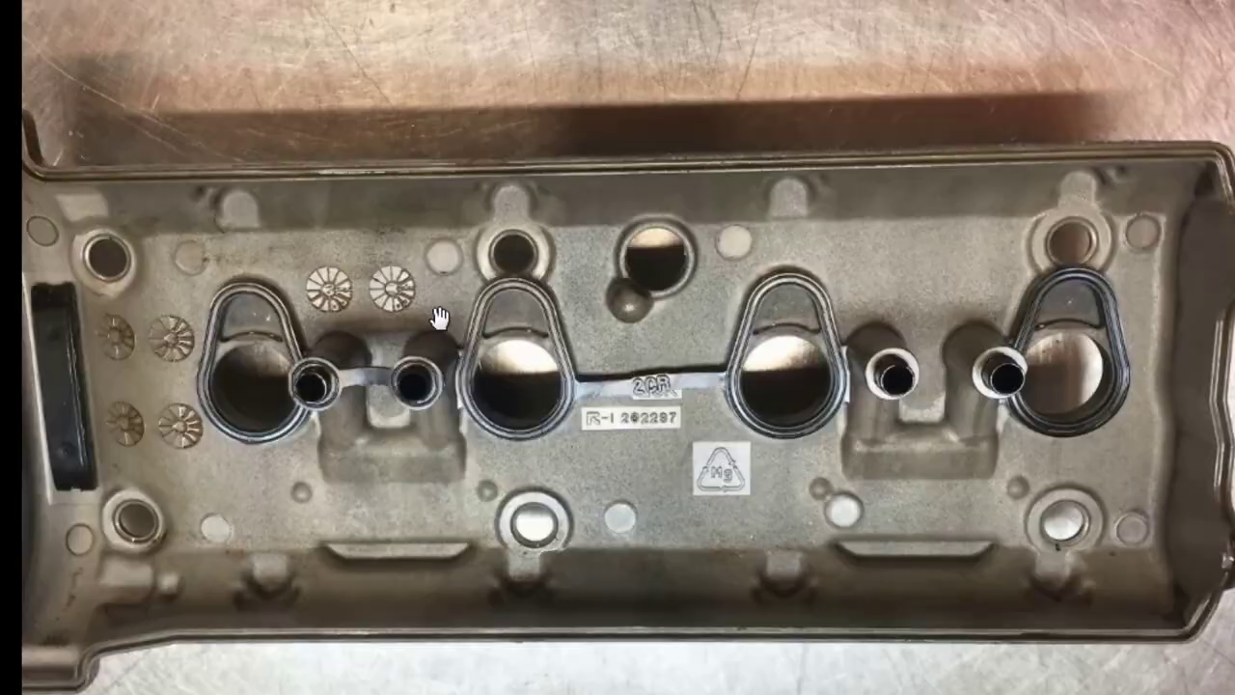
# Take a last look at the Mag cover photo, close it, and return to the parts spreadsheet
pyautogui.scroll(-2, 439, 318)
pyautogui.scroll(2, 495, 317)
pyautogui.press('Escape')
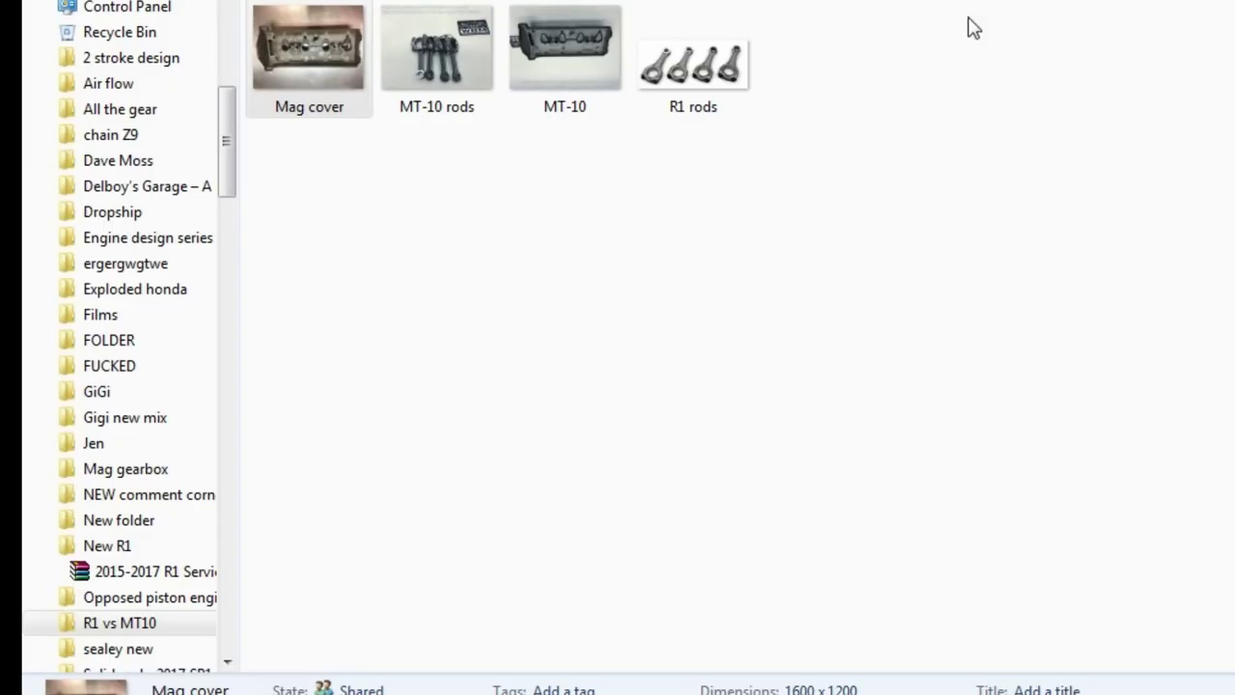
pyautogui.click(673, 210)
pyautogui.hotkey('alt', 'Tab')
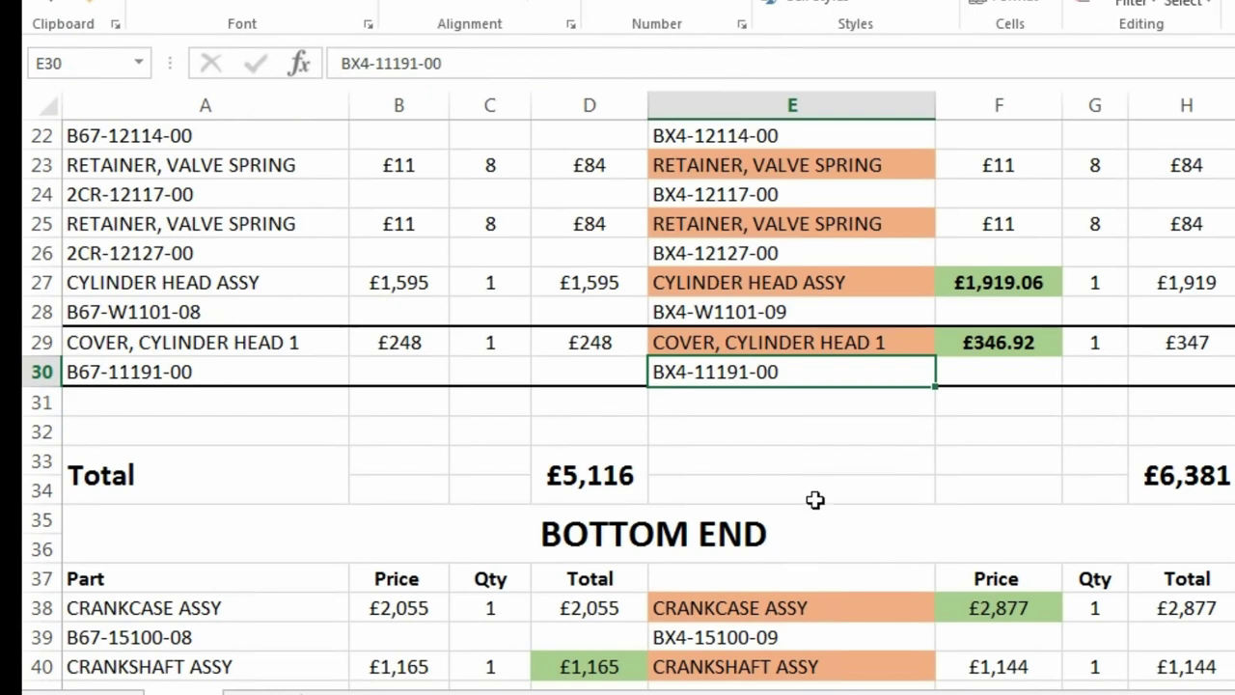
pyautogui.click(841, 449)
# Review the HEAD section's orange-highlighted R1 parts and green-highlighted prices from the camshafts down to the cylinder head cover
pyautogui.scroll(7, 787, 588)
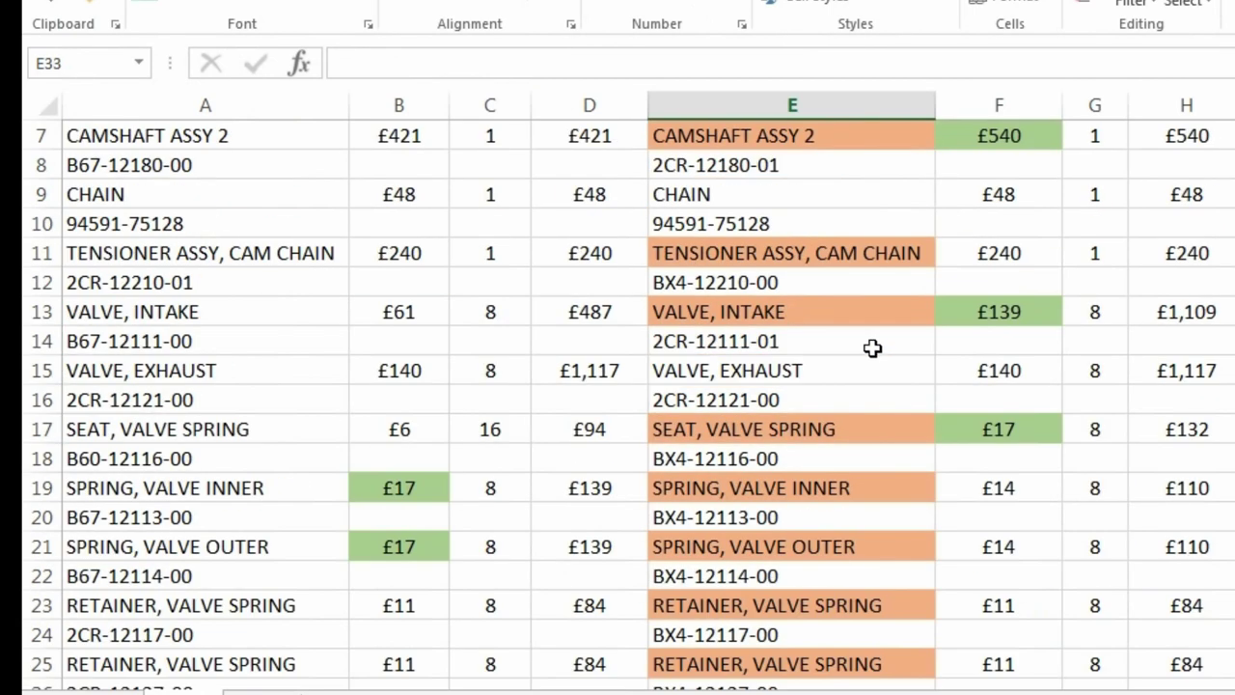
pyautogui.scroll(-2, 780, 253)
pyautogui.scroll(-3, 815, 434)
pyautogui.scroll(5, 802, 509)
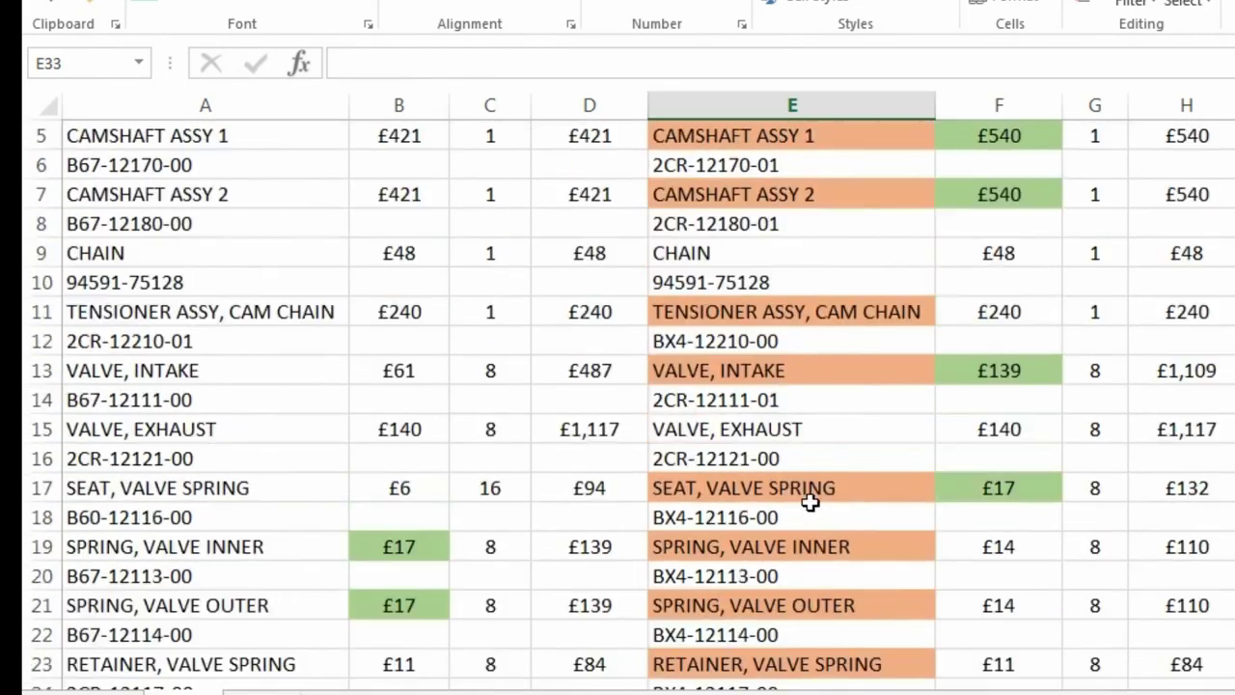
pyautogui.scroll(-1, 800, 403)
pyautogui.scroll(-4, 800, 490)
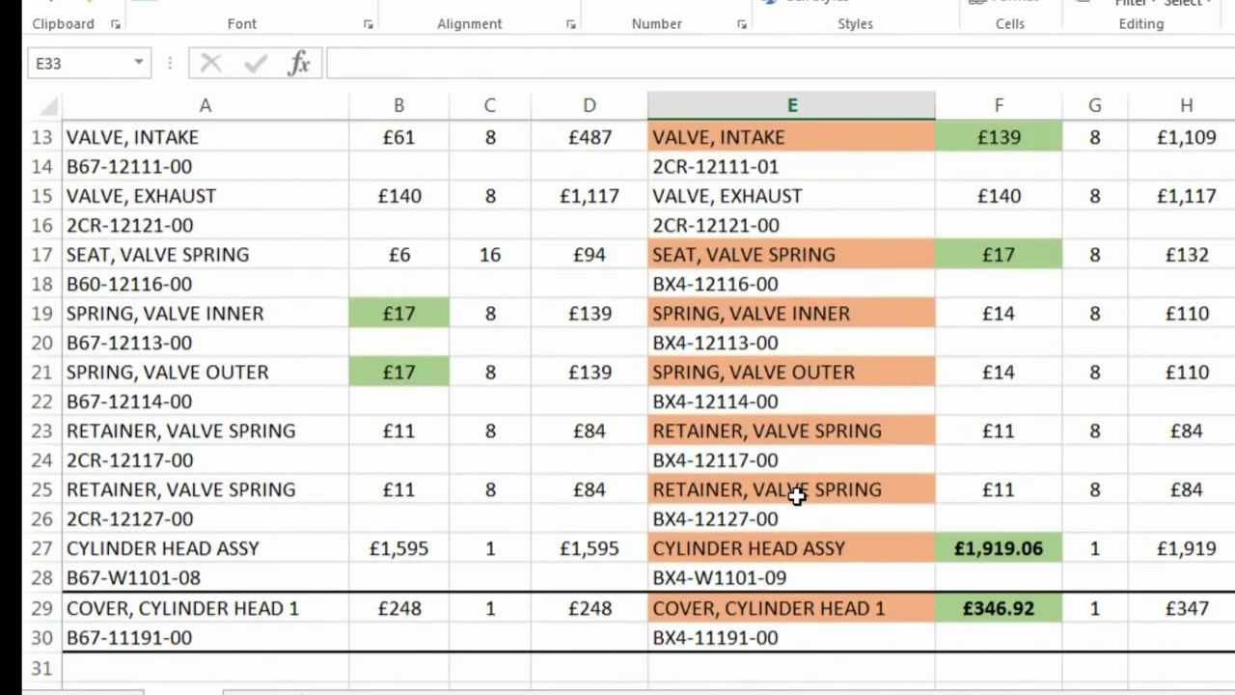
pyautogui.scroll(5, 794, 488)
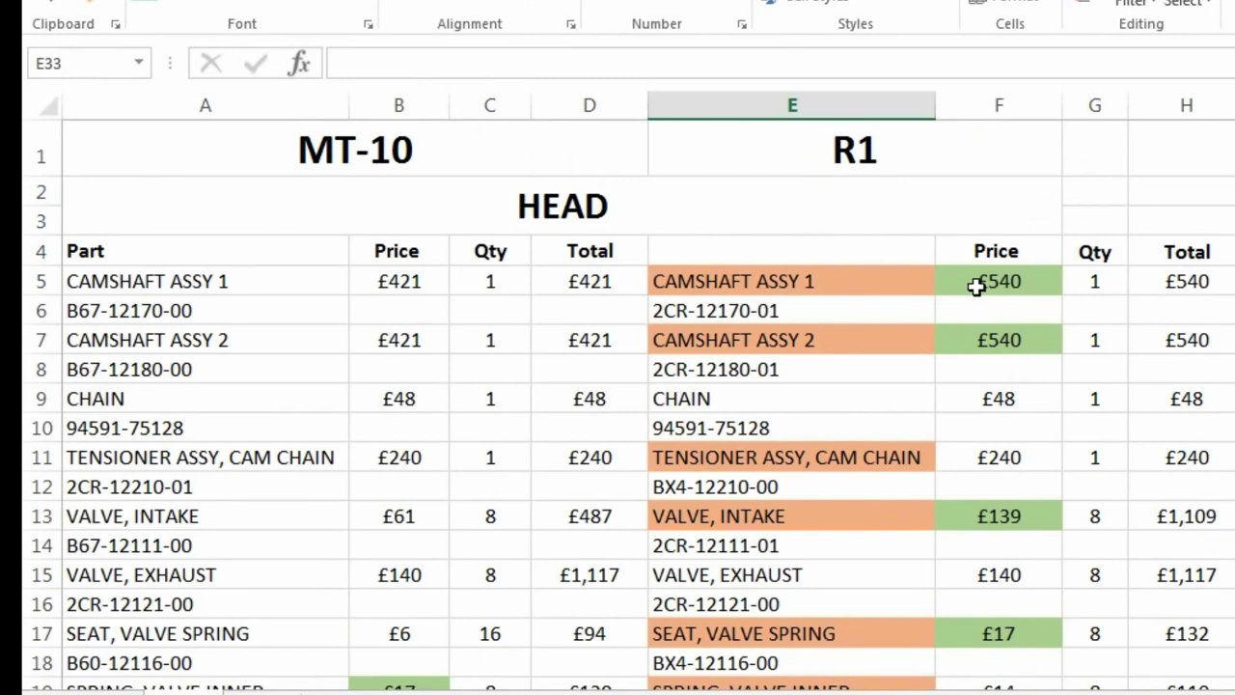
pyautogui.scroll(-3, 974, 281)
pyautogui.scroll(-2, 801, 370)
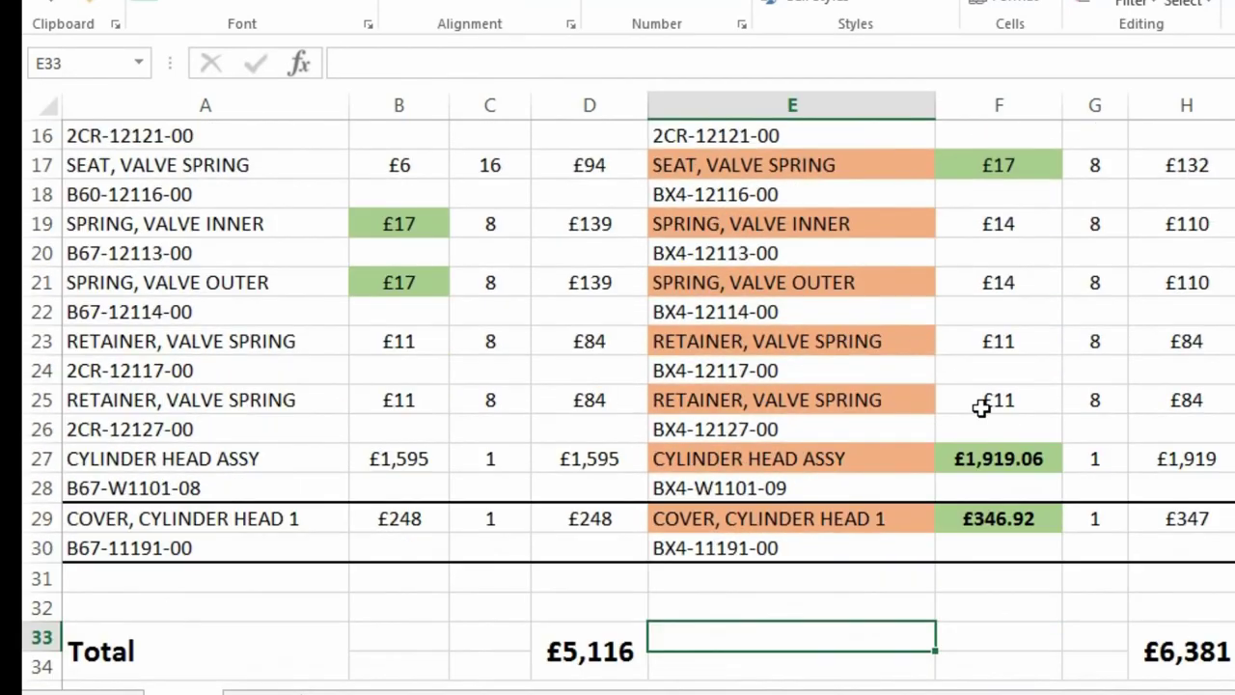
pyautogui.scroll(5, 979, 408)
pyautogui.scroll(-9, 932, 345)
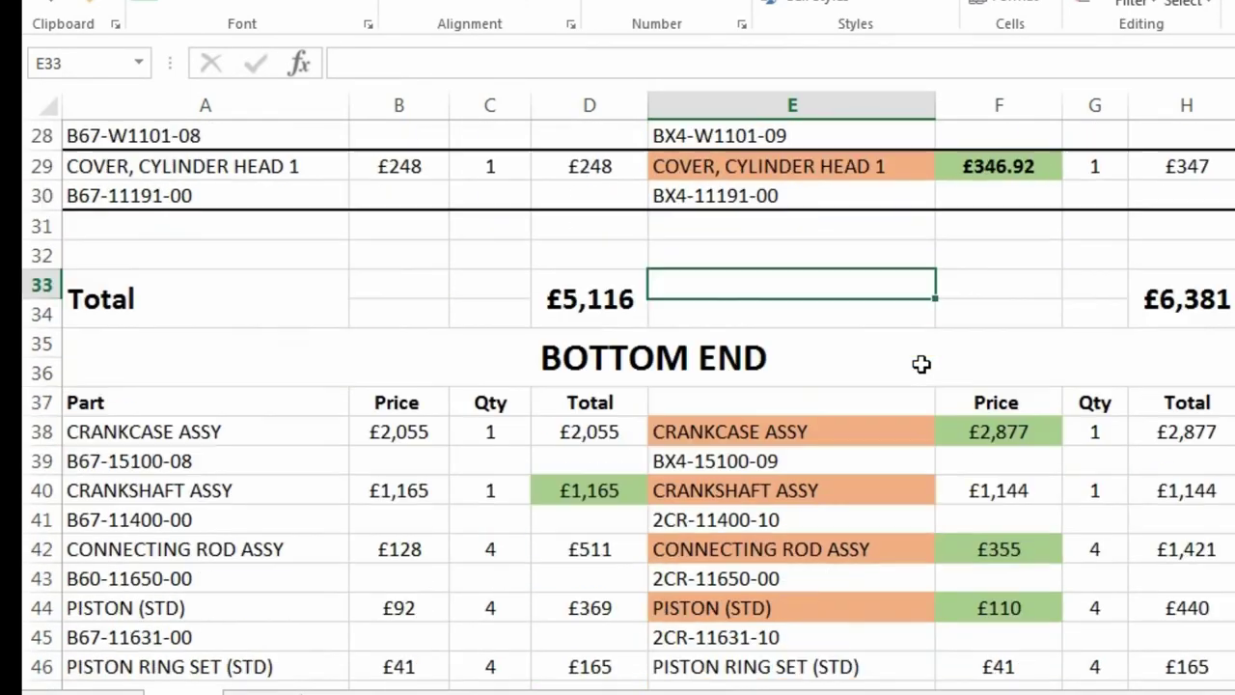
# Compare the MT-10 and R1 HEAD totals in D33 and H33, and check the Difference formula in J33
pyautogui.click(563, 289)
pyautogui.scroll(8, 662, 215)
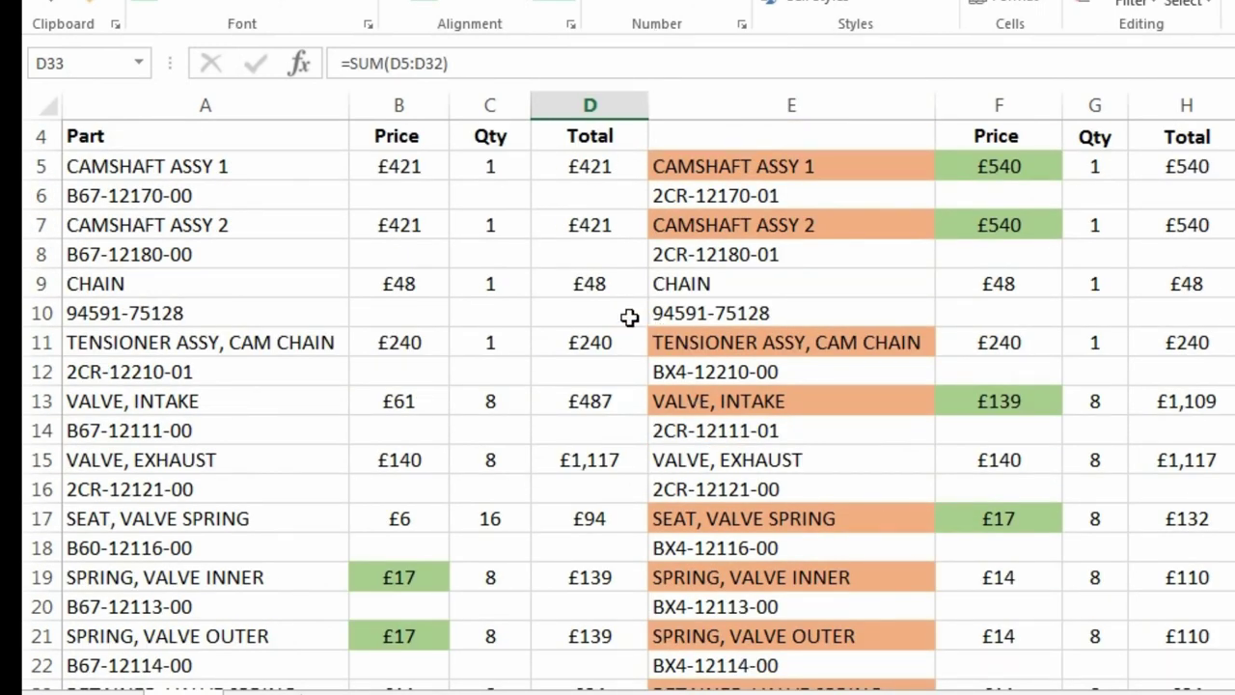
pyautogui.scroll(-6, 629, 318)
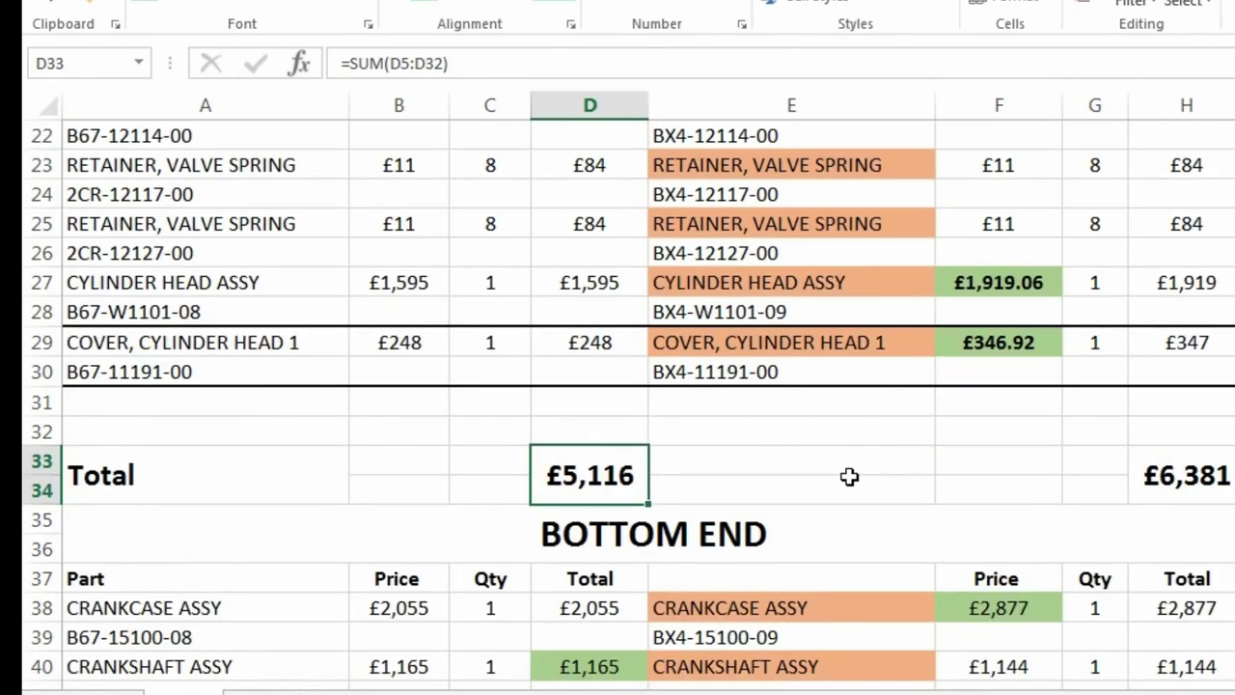
pyautogui.click(1153, 478)
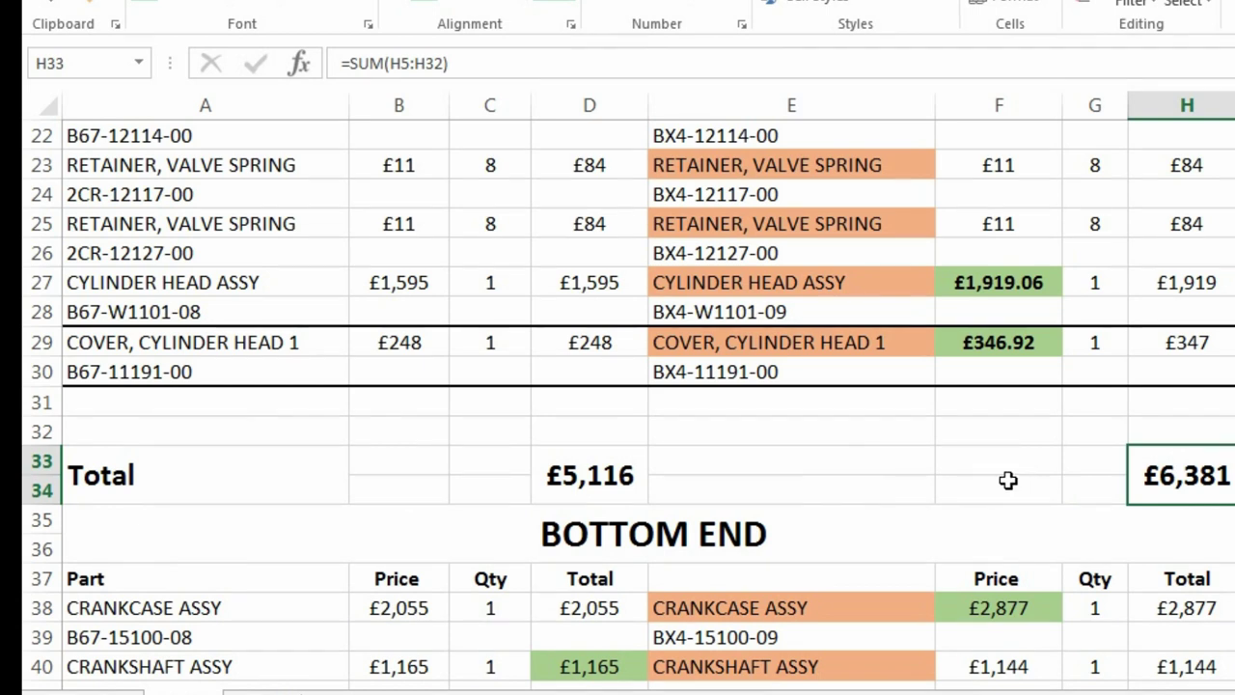
pyautogui.moveTo(612, 461); pyautogui.dragTo(1187, 485)
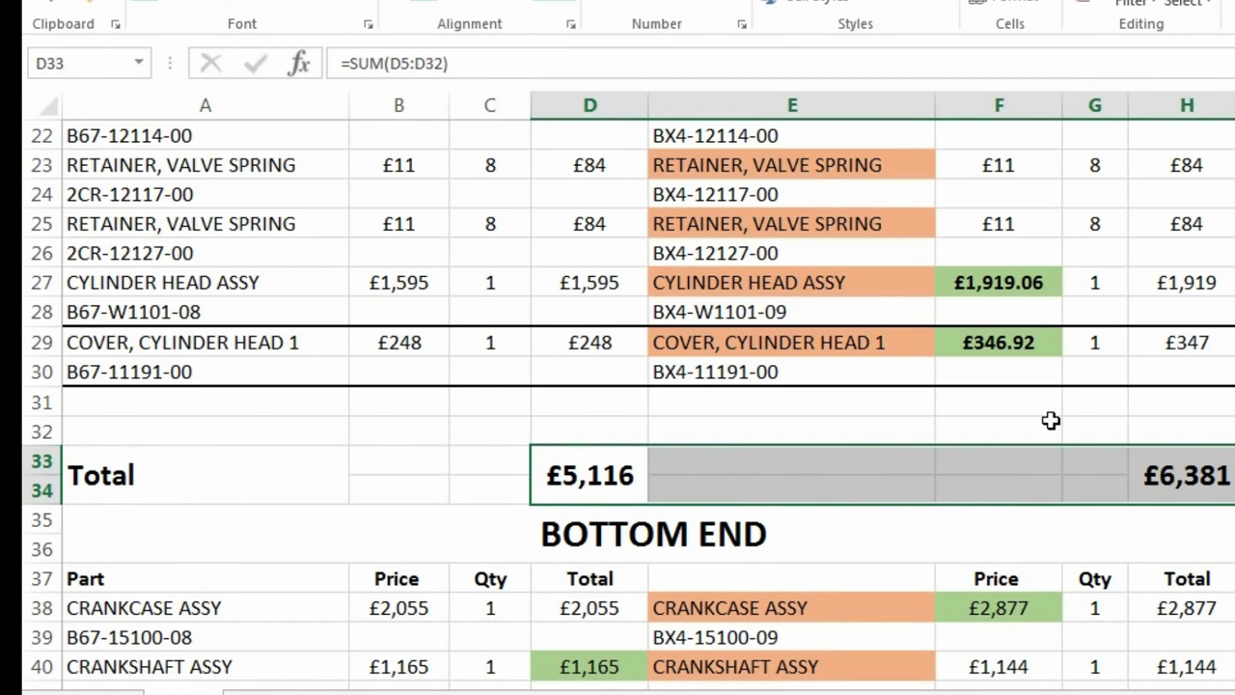
pyautogui.hscroll(3, 646, 406)
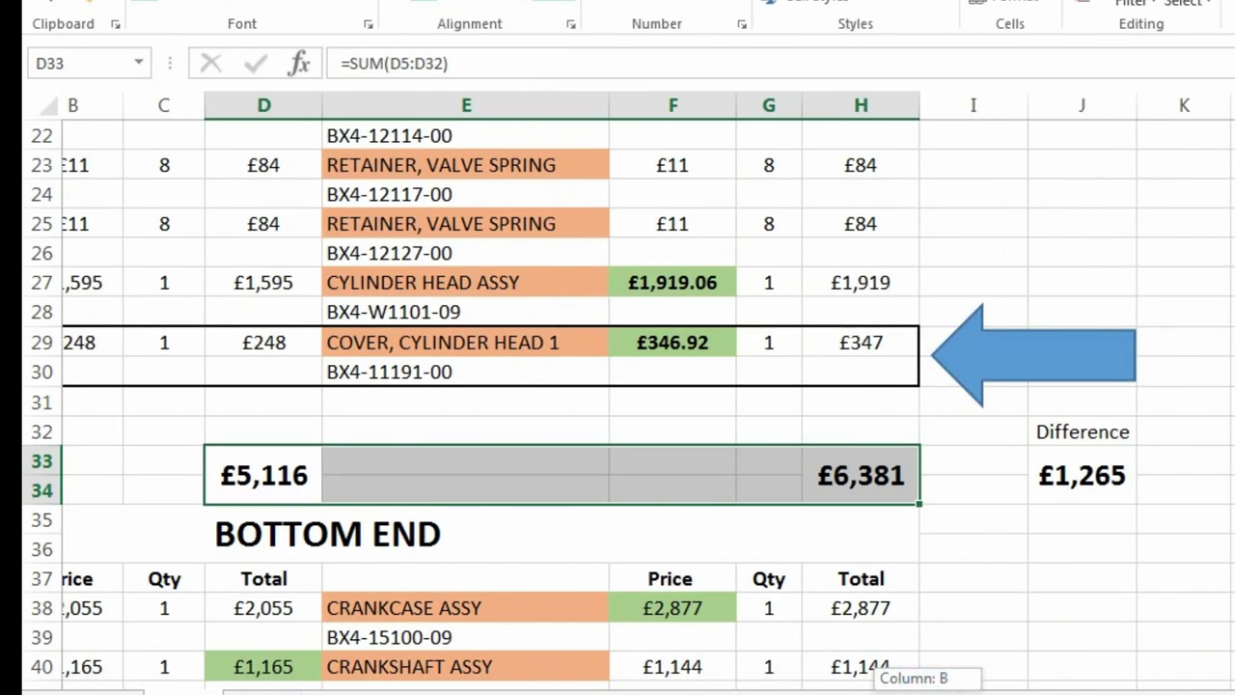
pyautogui.click(1121, 475)
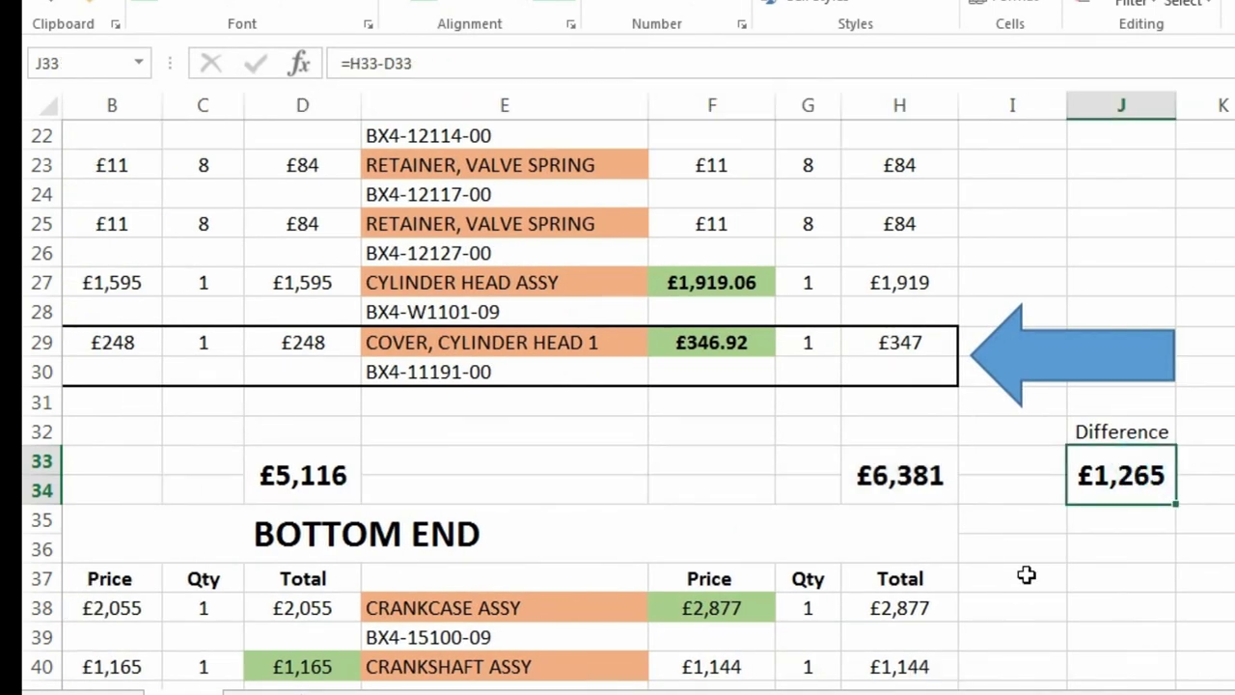
# Go back over the HEAD parts list in both the MT-10 and R1 columns, ending at the Total row
pyautogui.click(621, 455)
pyautogui.hscroll(-3, 1003, 666)
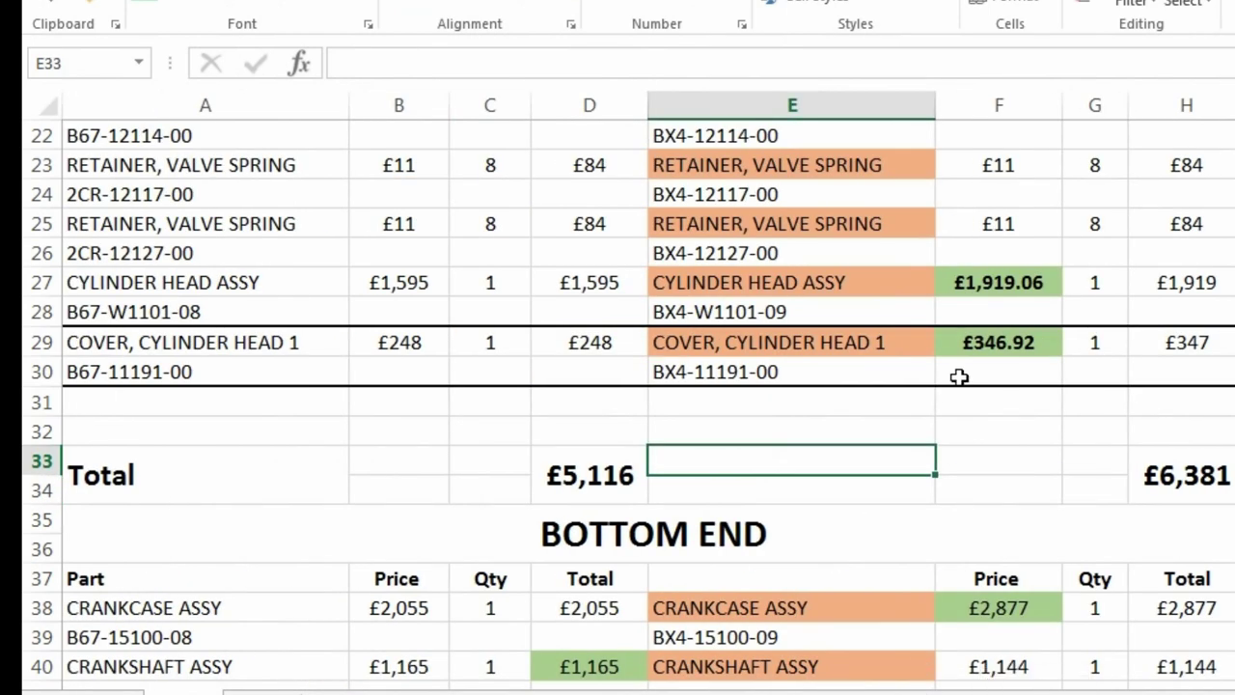
pyautogui.scroll(7, 960, 376)
pyautogui.scroll(-2, 901, 383)
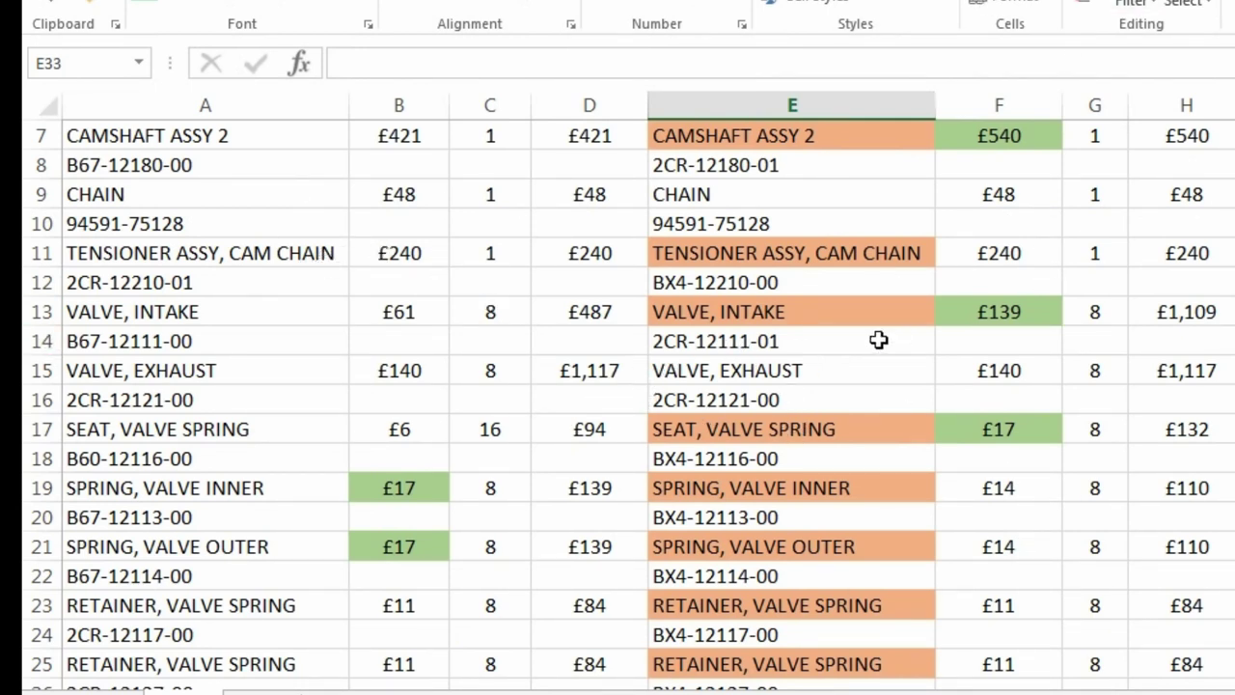
pyautogui.scroll(-2, 875, 354)
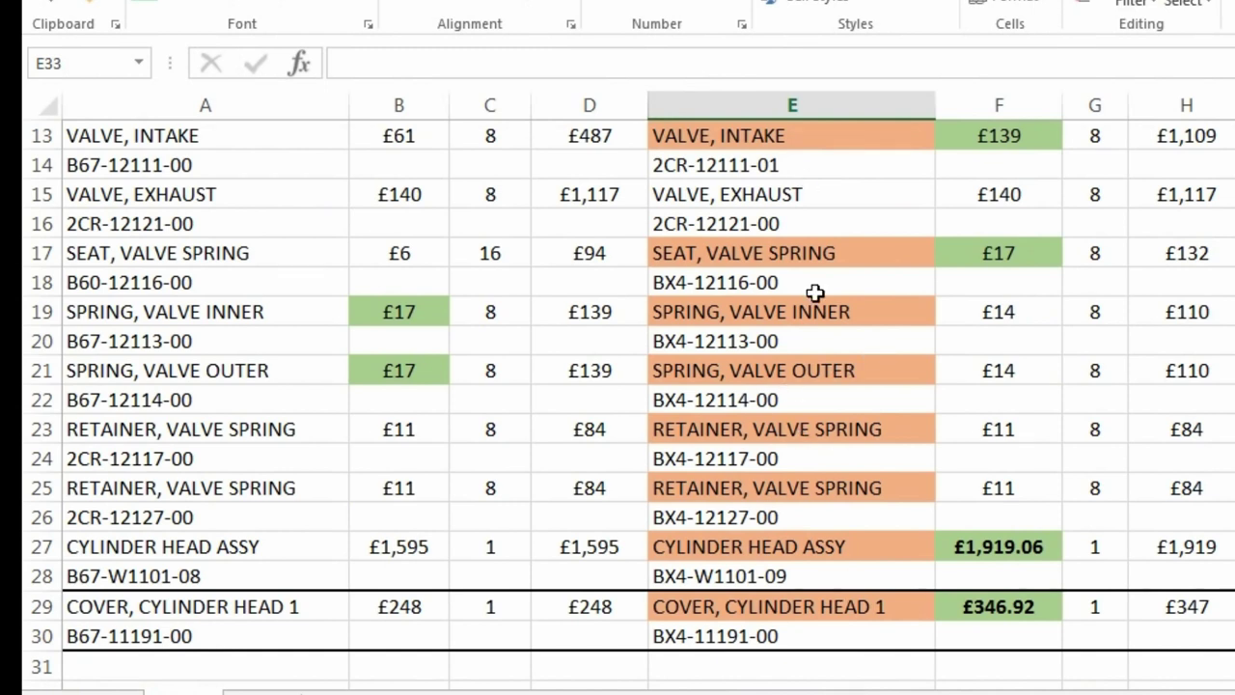
pyautogui.scroll(-3, 815, 292)
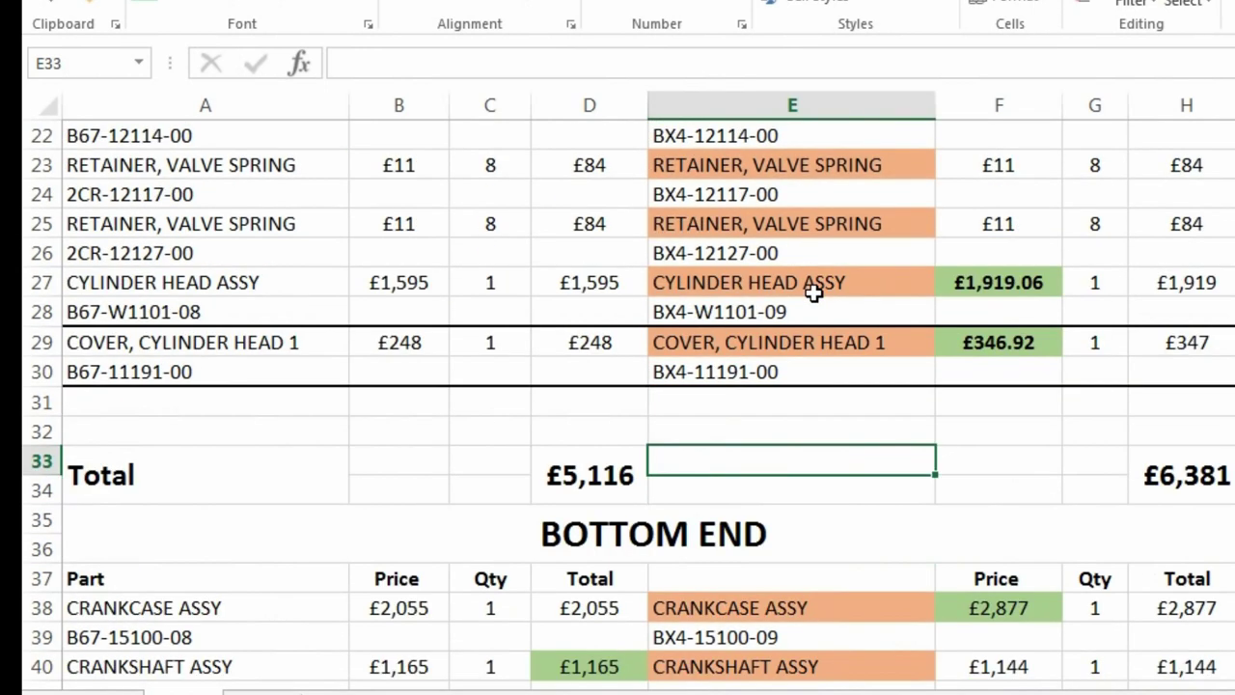
# Check the R1 HEAD total in H33 against the MT-10 total in D33 once more
pyautogui.click(1211, 469)
pyautogui.click(602, 455)
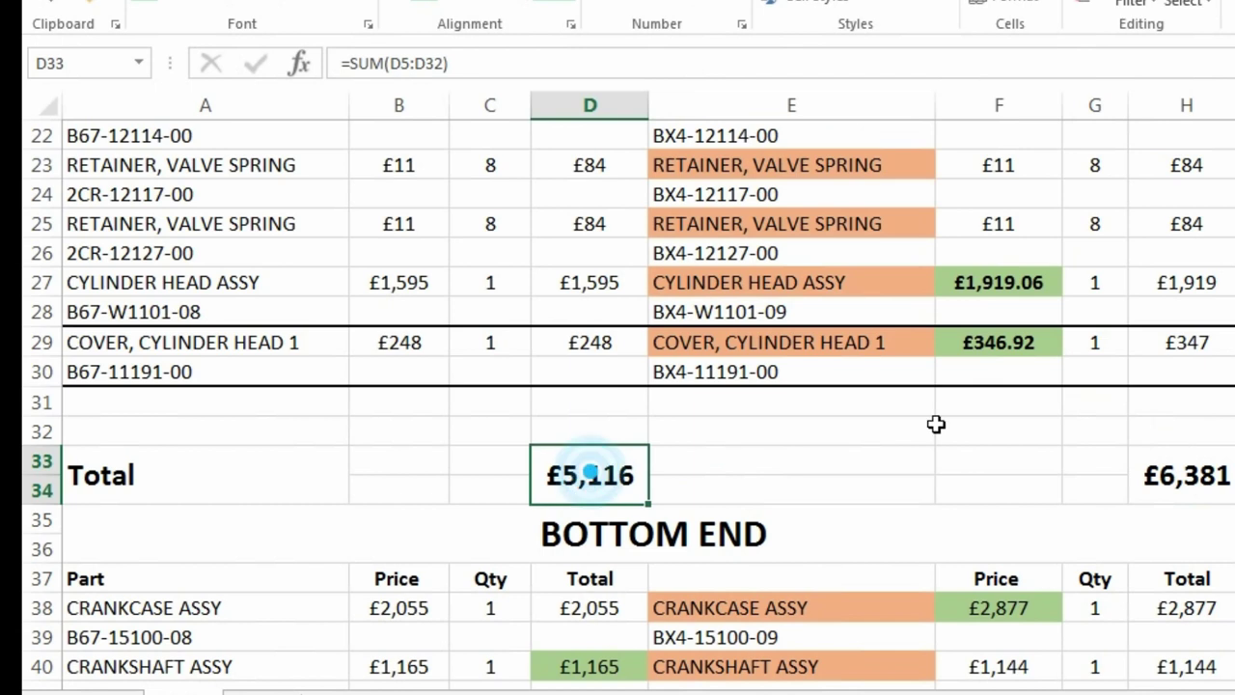
pyautogui.click(1206, 473)
pyautogui.click(763, 454)
# Go to the BOTTOM END section and compare the crankcase assembly part numbers in E39 and A39
pyautogui.scroll(-3, 865, 384)
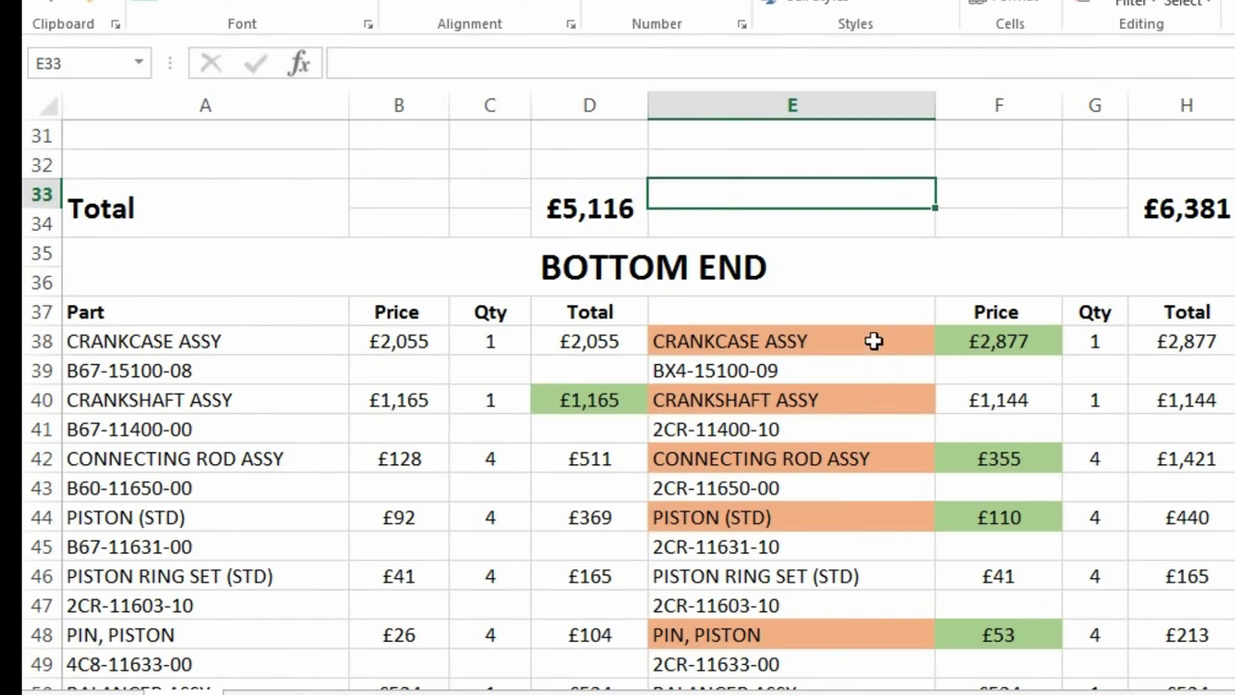
pyautogui.click(876, 273)
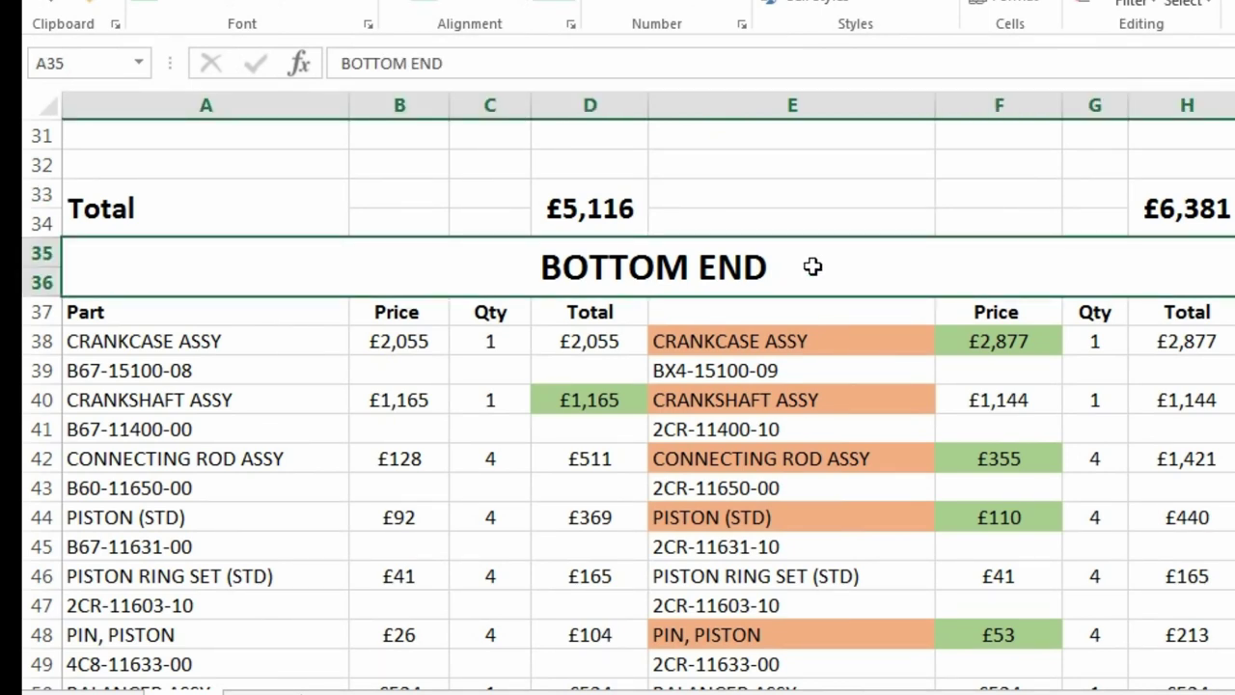
pyautogui.click(770, 335)
pyautogui.click(754, 362)
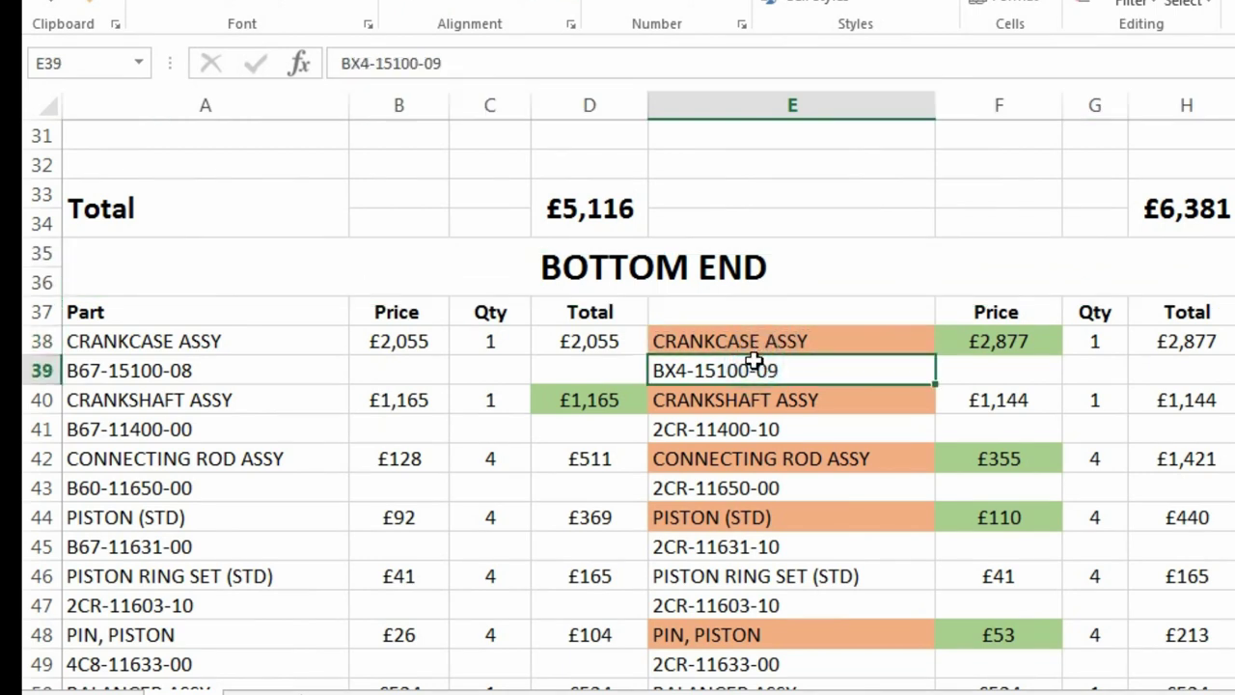
pyautogui.click(245, 373)
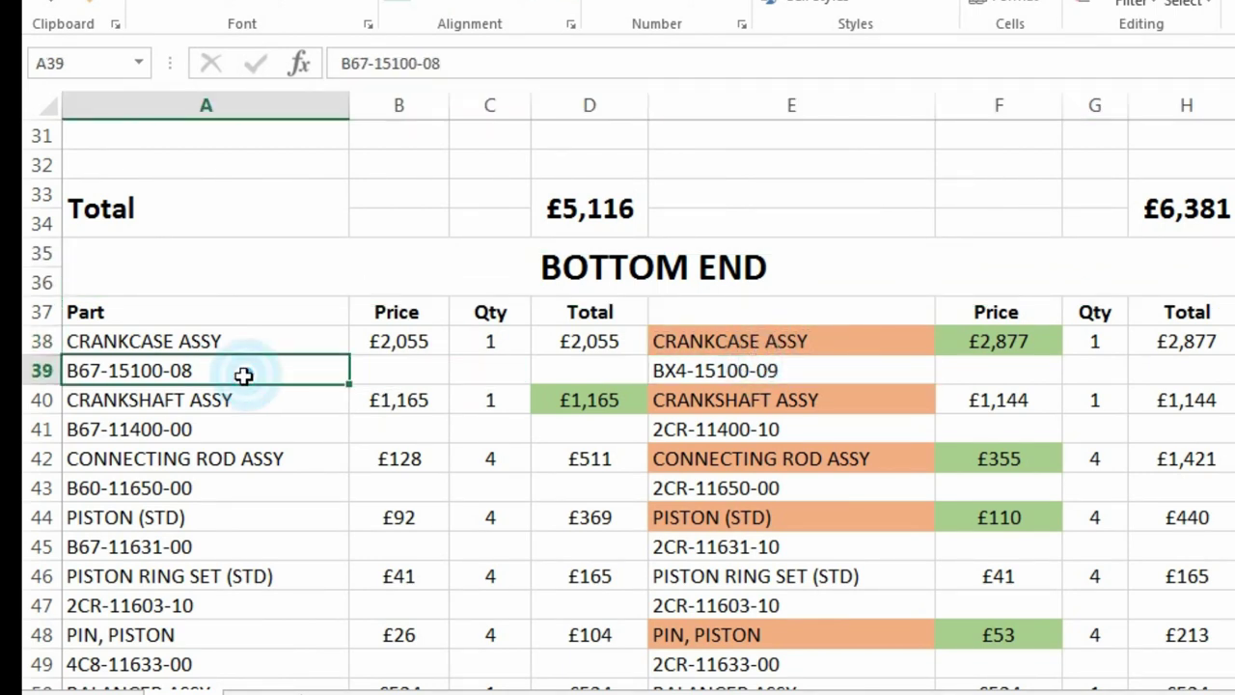
# Compare the MT-10 and R1 crankcase assembly prices in B38 and F38
pyautogui.click(423, 340)
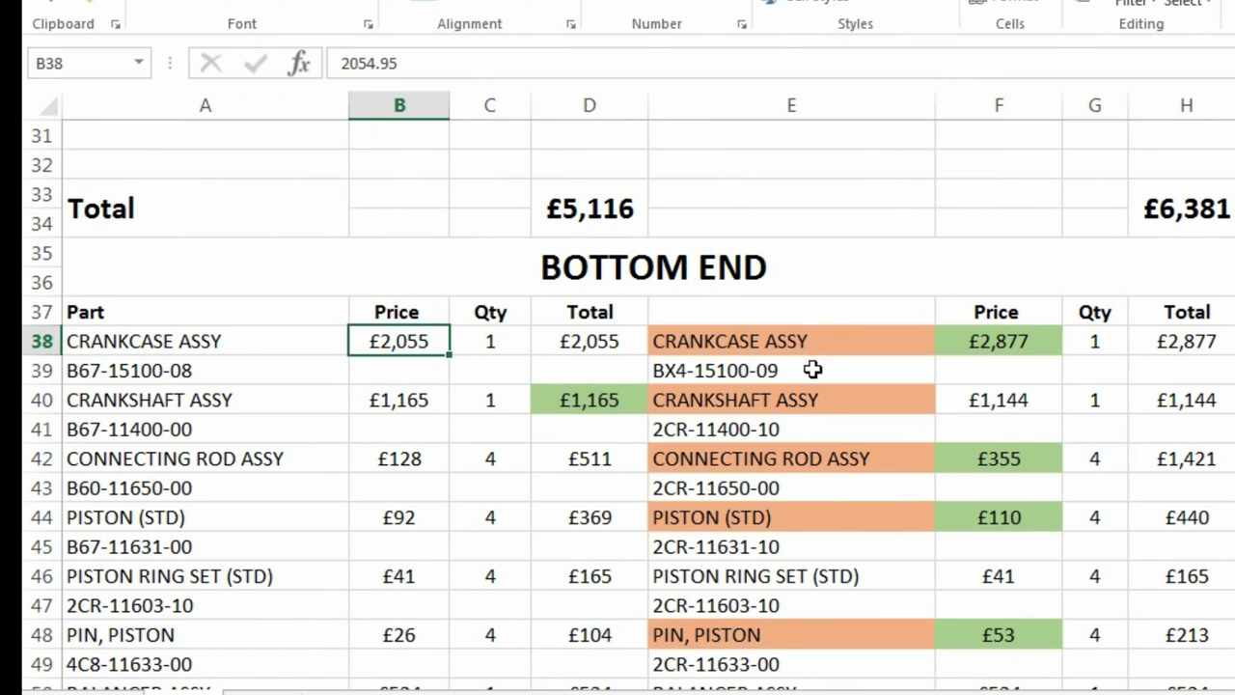
pyautogui.click(977, 345)
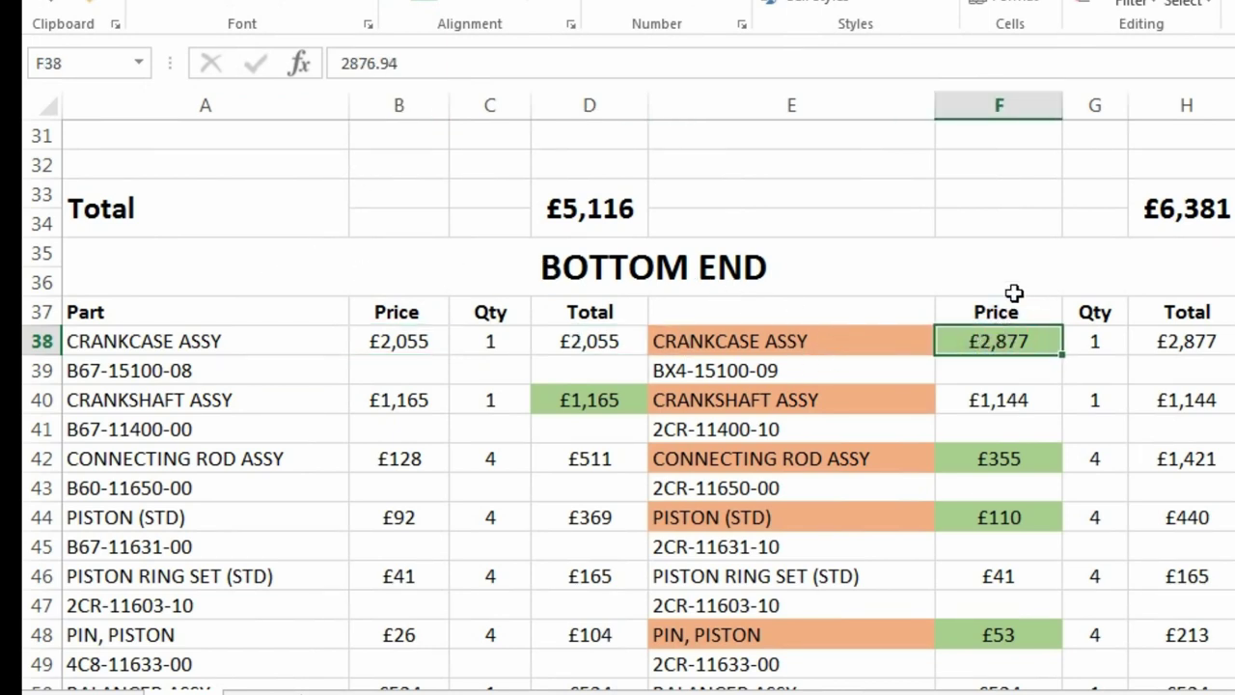
pyautogui.scroll(-1, 655, 308)
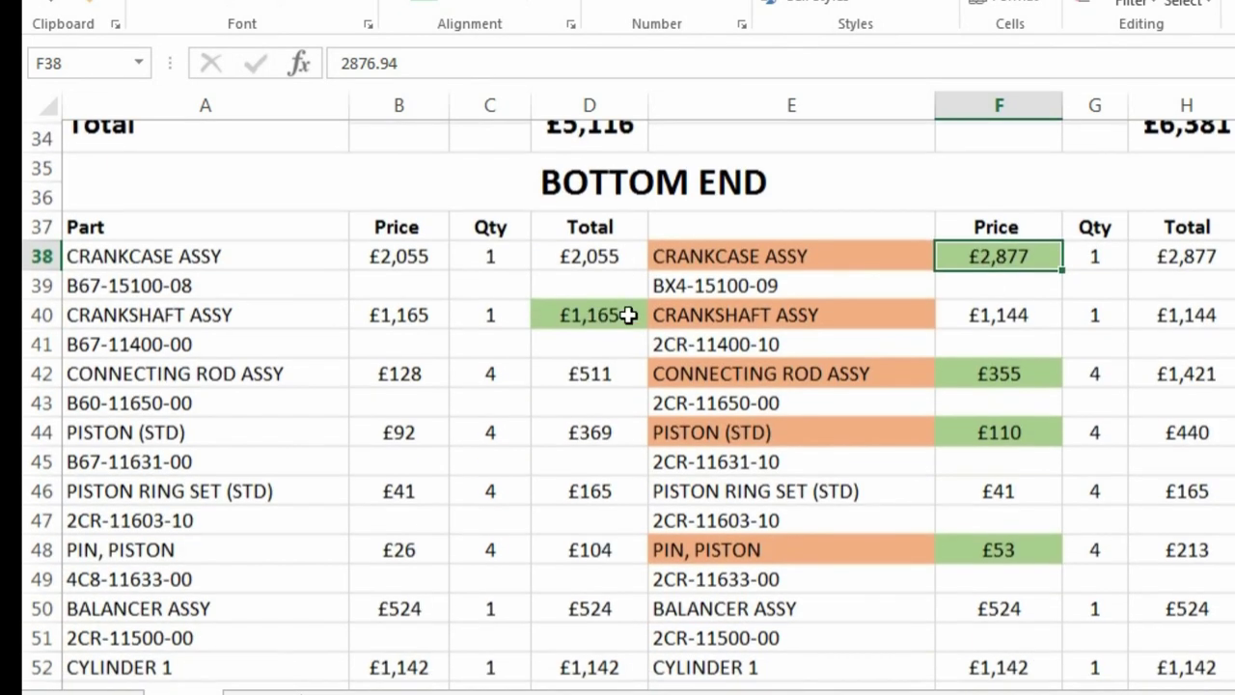
pyautogui.click(315, 254)
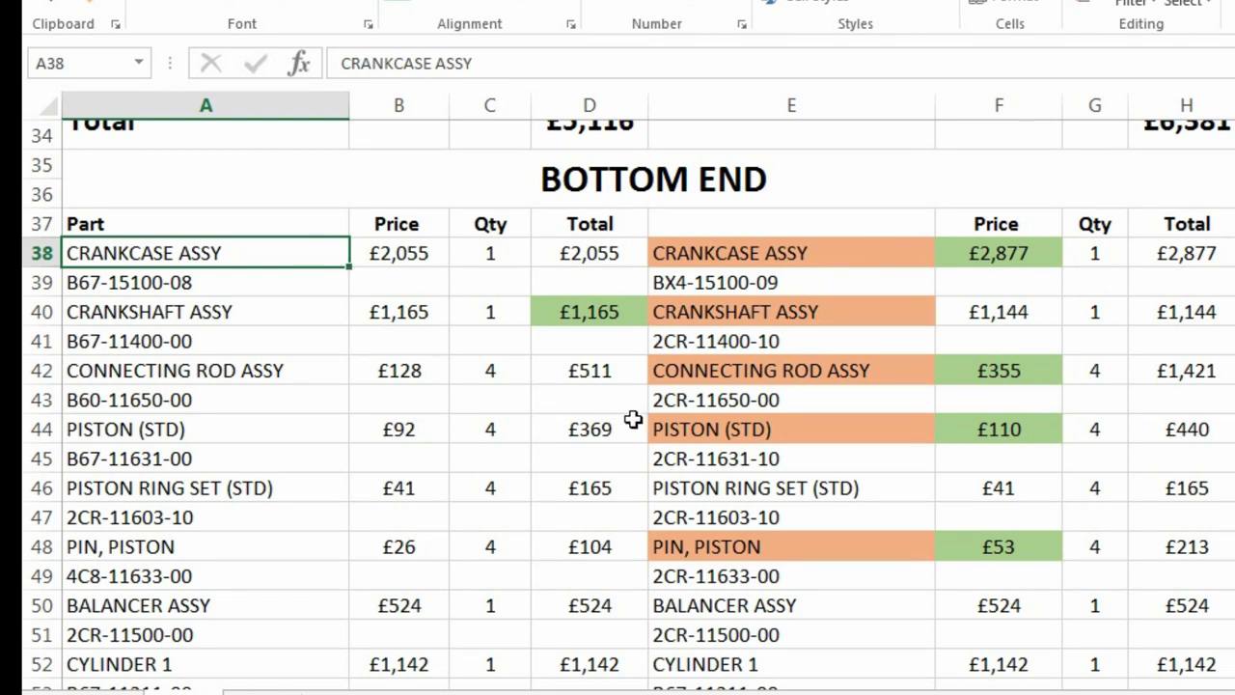
pyautogui.click(967, 261)
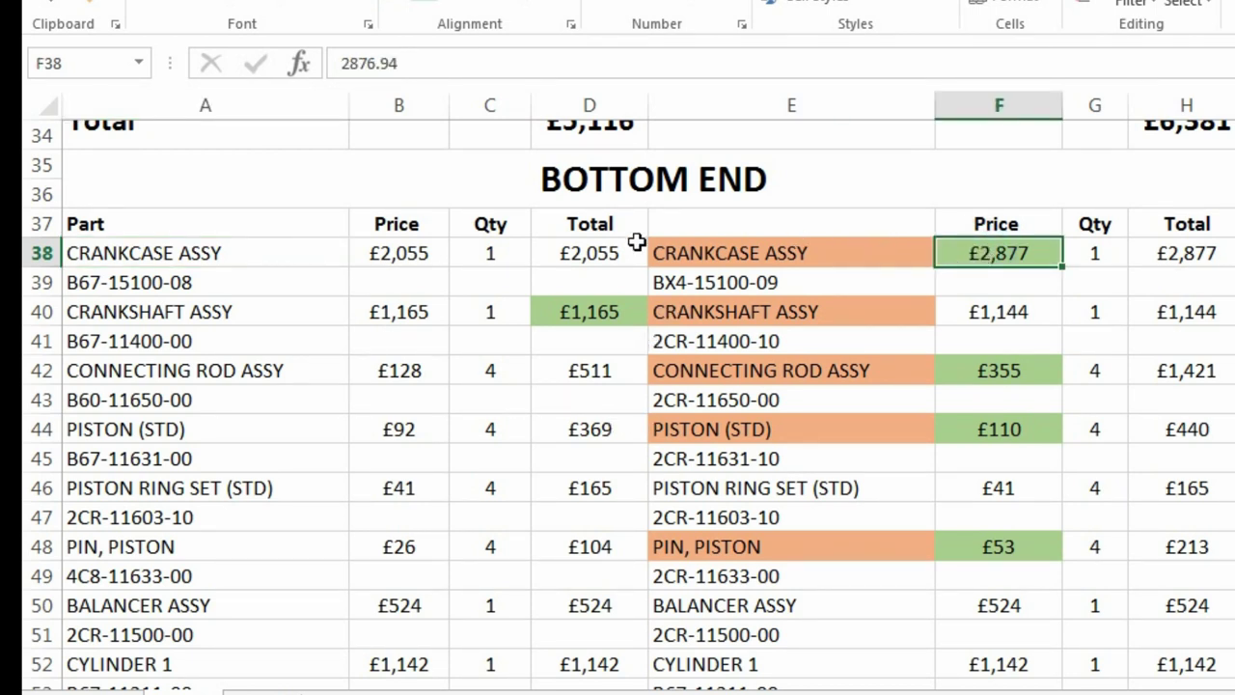
# Check the crankshaft assembly entry in A40, its MT-10 total in D40, and the R1 part number in E41
pyautogui.click(301, 311)
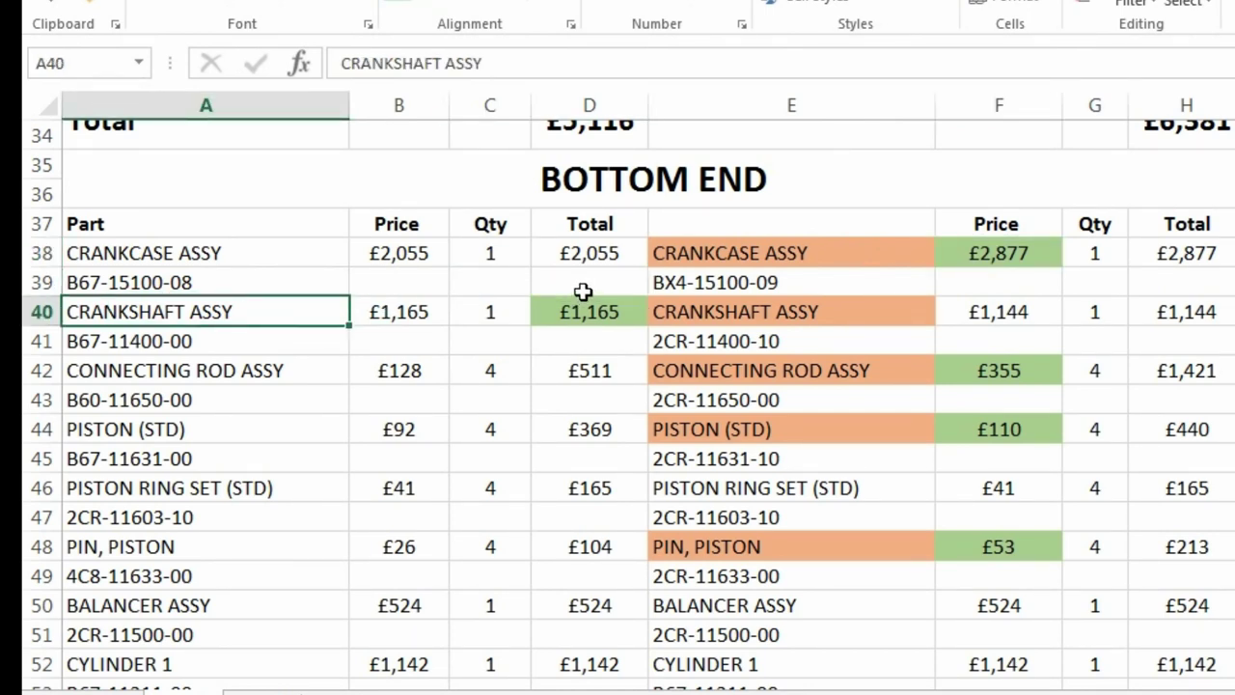
pyautogui.click(609, 311)
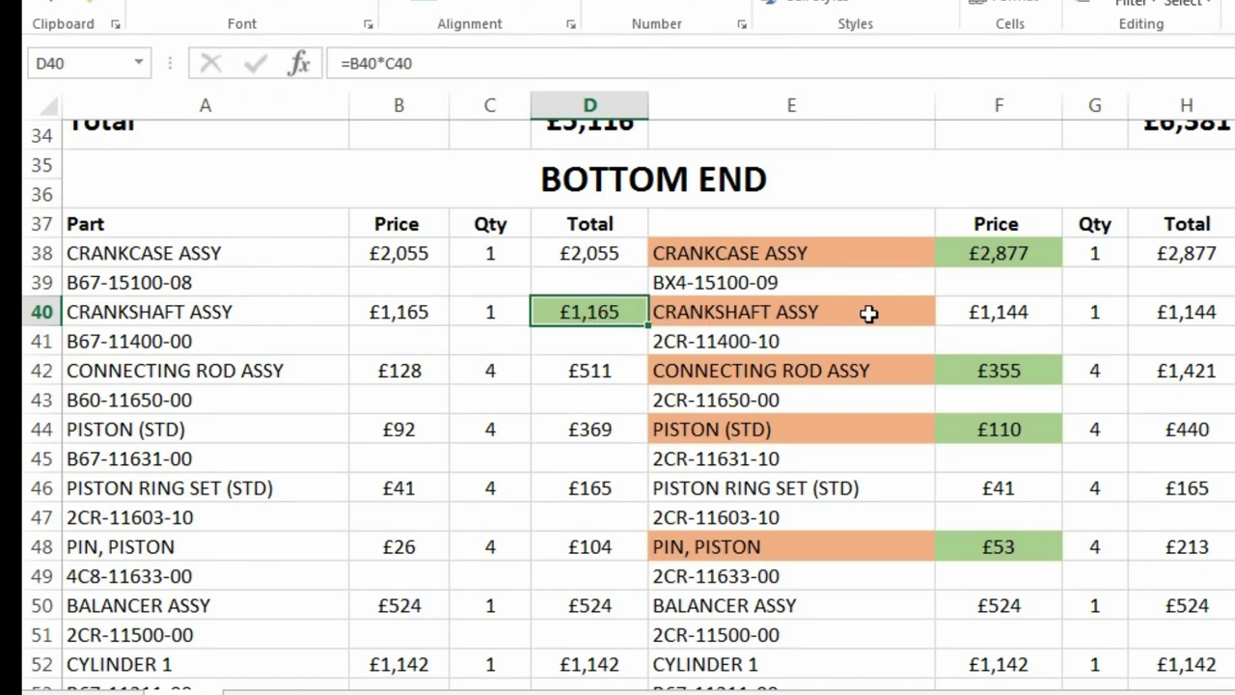
pyautogui.click(820, 337)
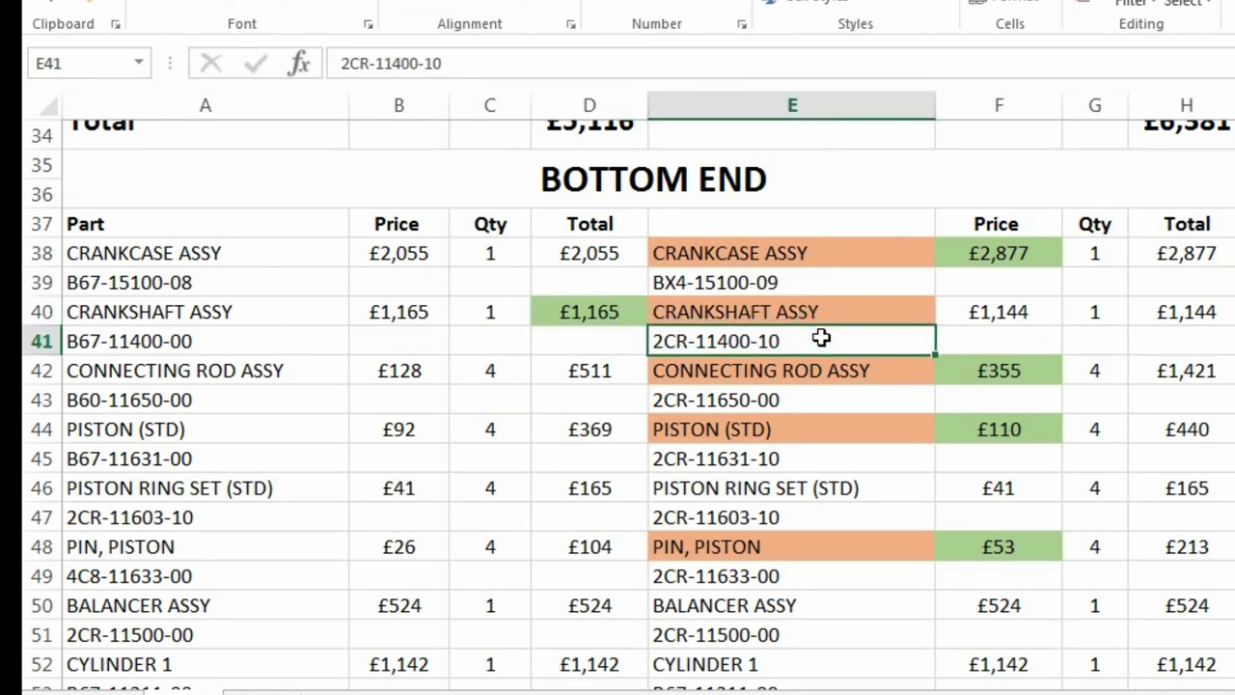
# From the MT-10 connecting rod row, switch to the R1 vs MT10 folder and view the MT-10 rods photo enlarged
pyautogui.click(254, 374)
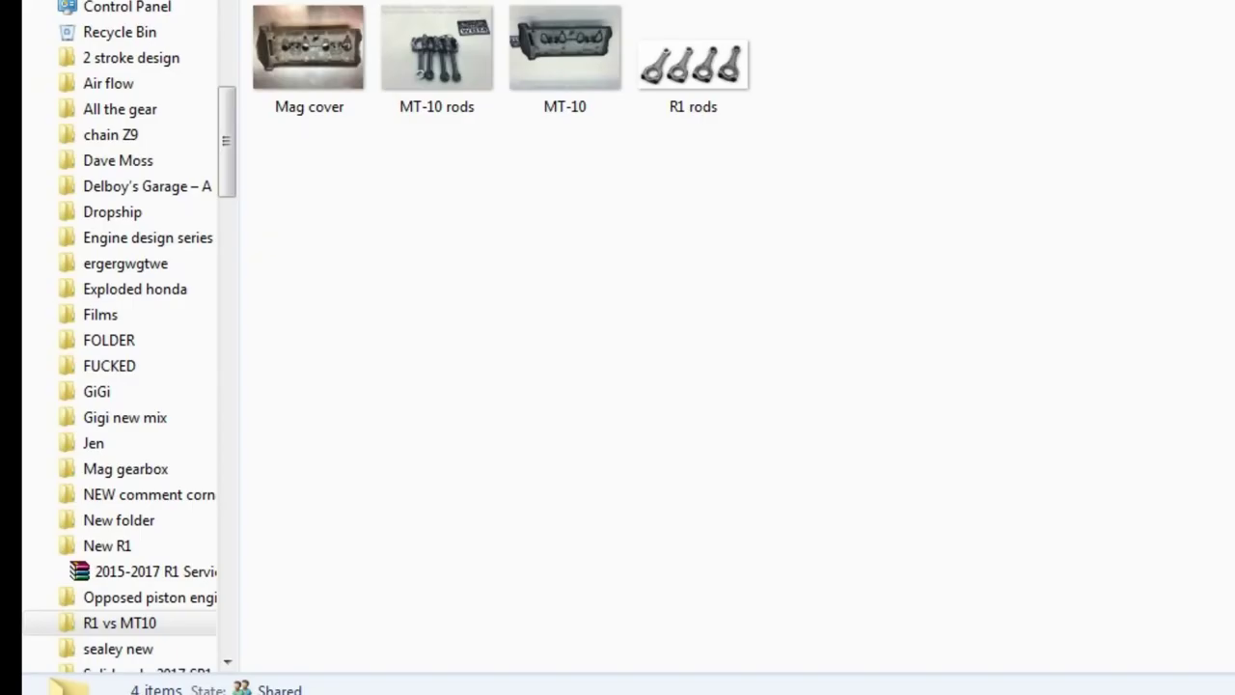
pyautogui.doubleClick(445, 40)
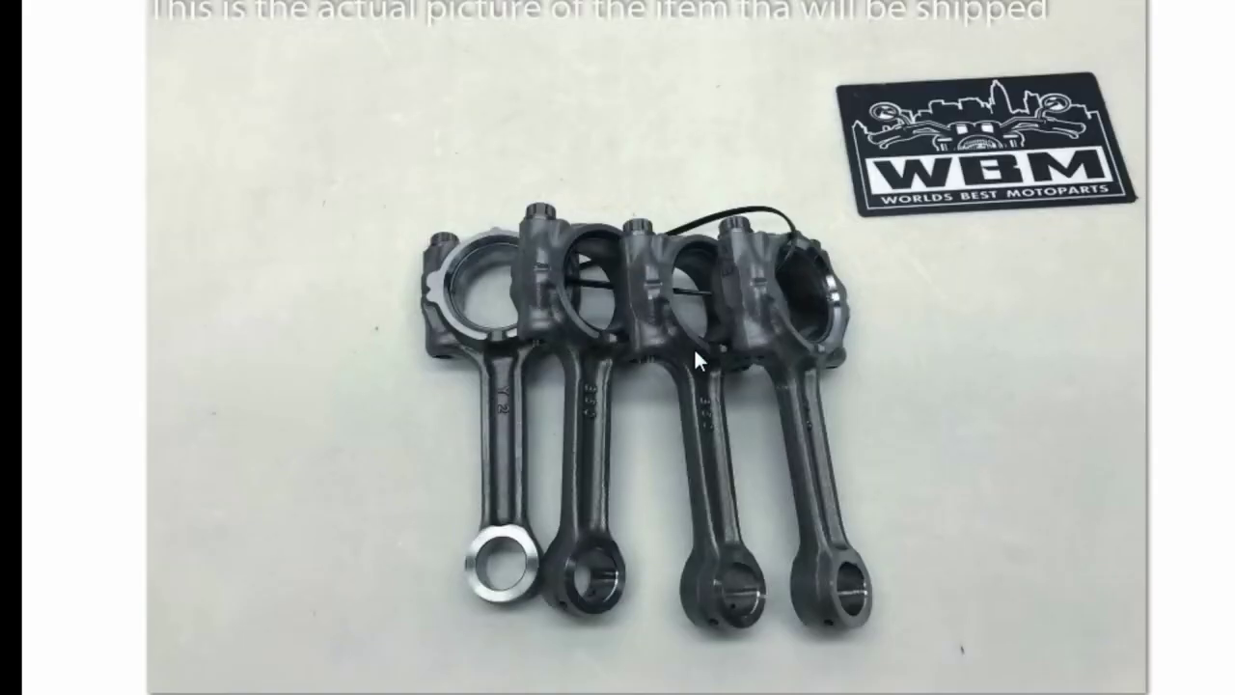
pyautogui.scroll(3, 694, 346)
pyautogui.scroll(-4, 652, 384)
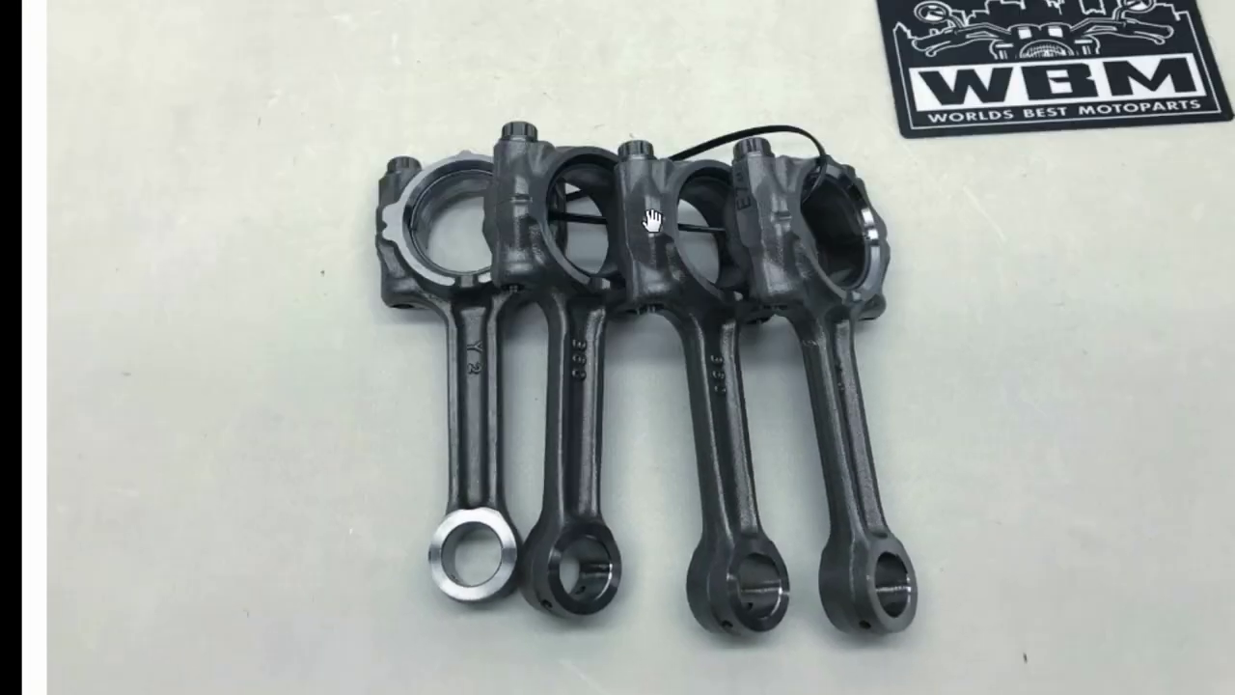
pyautogui.scroll(1, 637, 299)
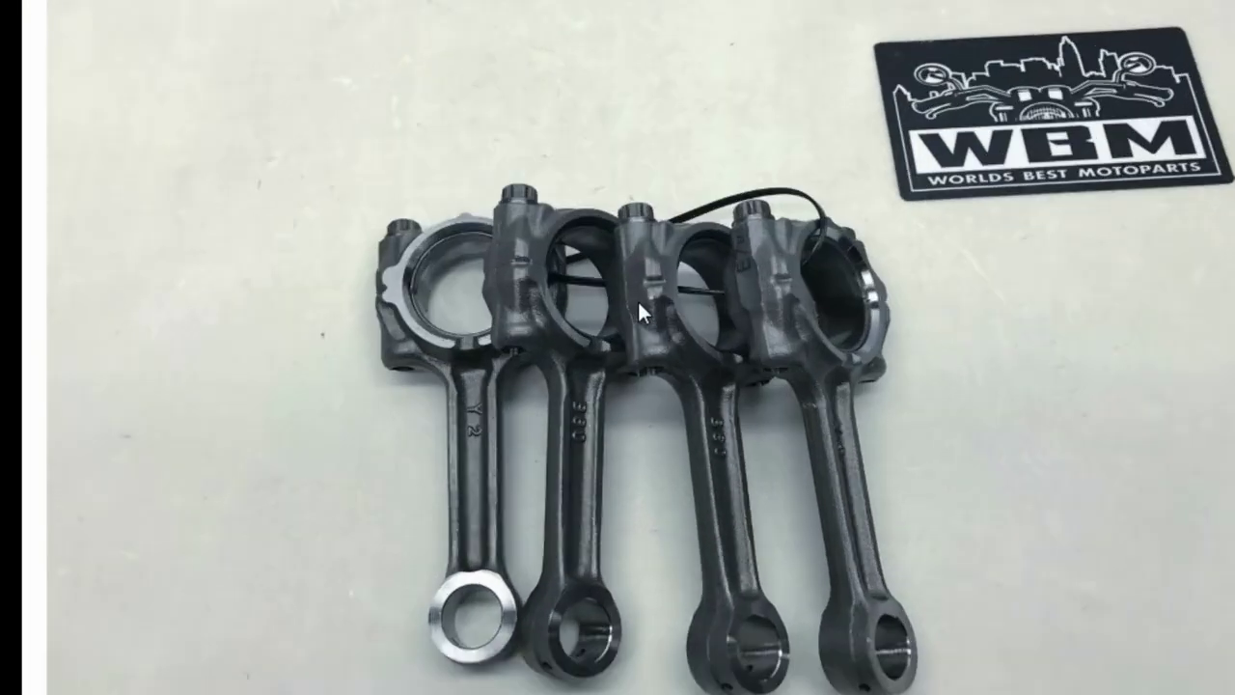
# Examine the MT-10 rods photo close up, covering the big ends, small ends and shank markings, and close it
pyautogui.scroll(1, 640, 364)
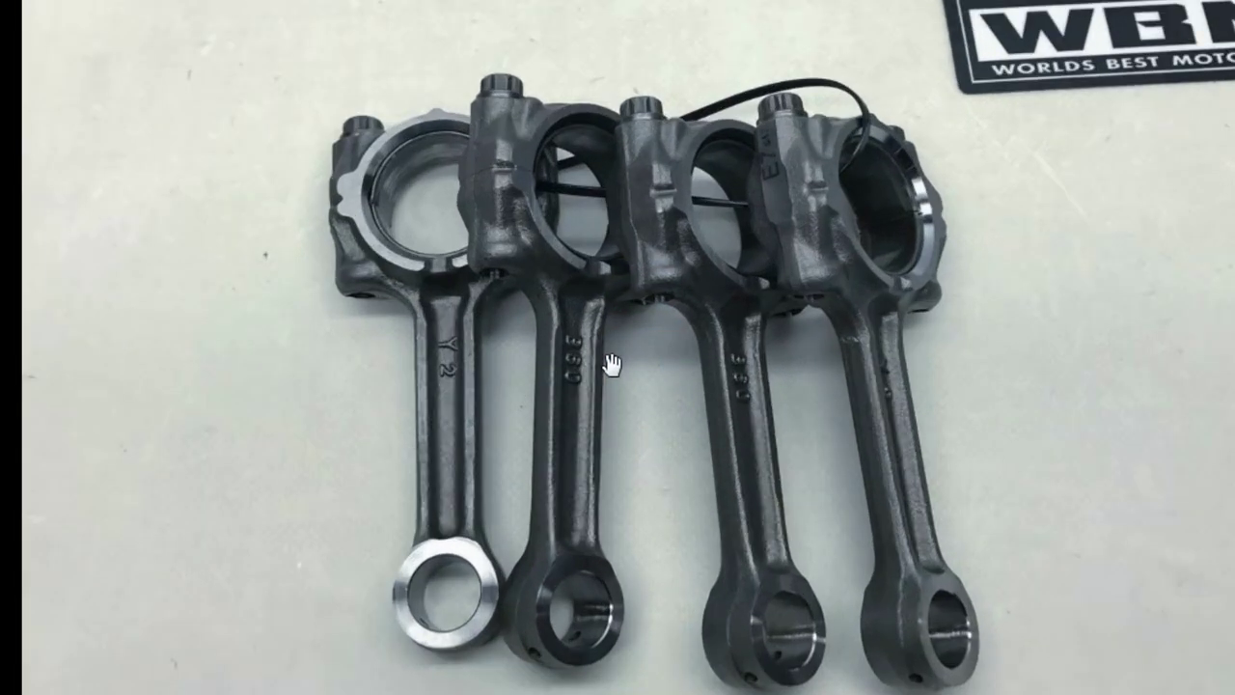
pyautogui.scroll(1, 628, 366)
pyautogui.scroll(2, 800, 110)
pyautogui.scroll(-3, 797, 115)
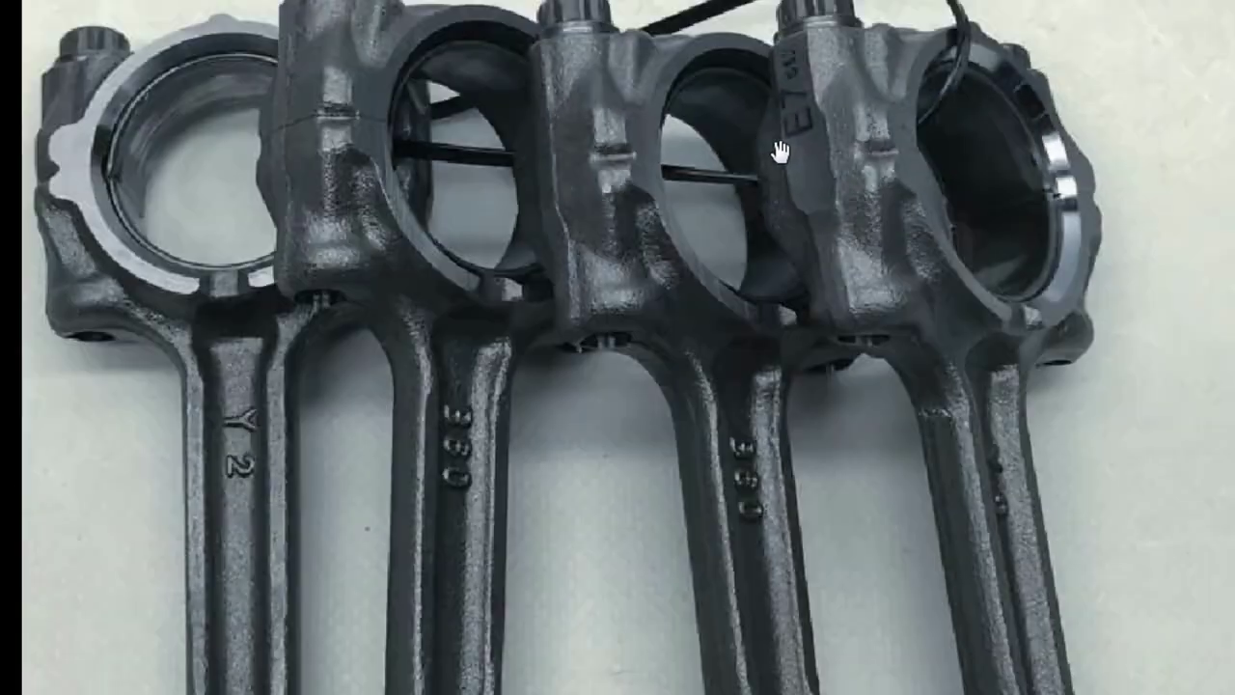
pyautogui.scroll(1, 637, 312)
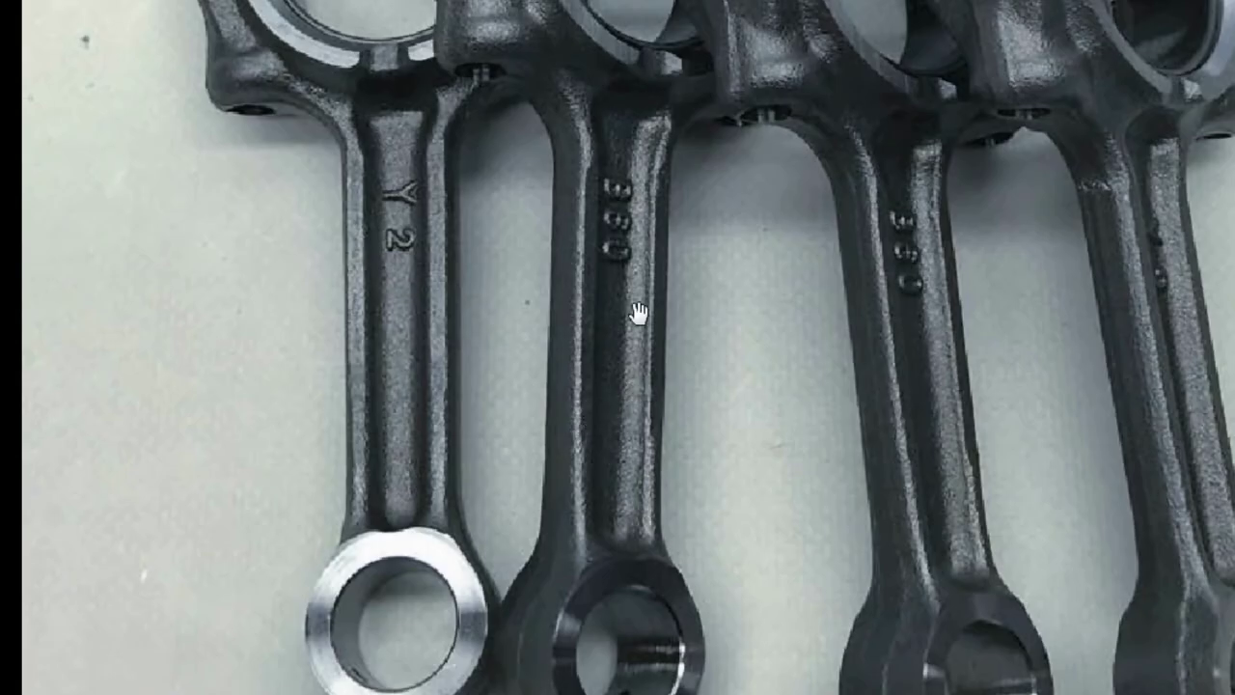
pyautogui.scroll(1, 653, 643)
pyautogui.scroll(2, 590, 380)
pyautogui.scroll(-1, 622, 377)
pyautogui.scroll(-3, 623, 376)
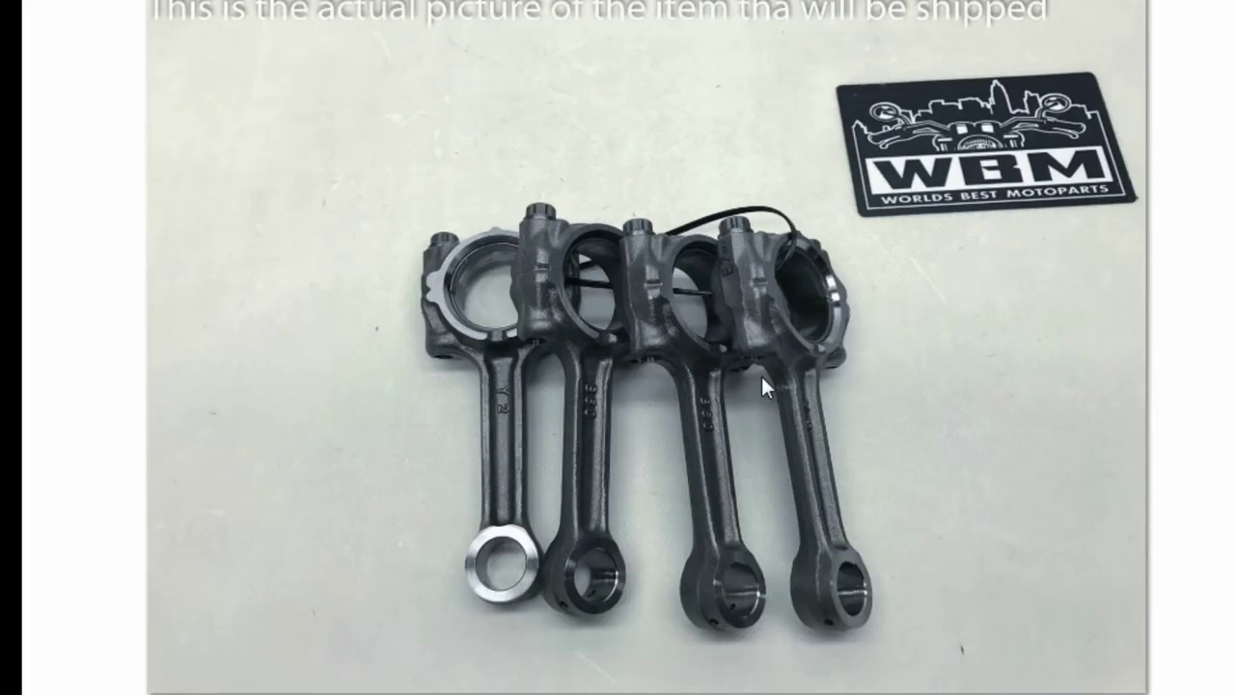
pyautogui.scroll(2, 699, 289)
pyautogui.scroll(-1, 667, 408)
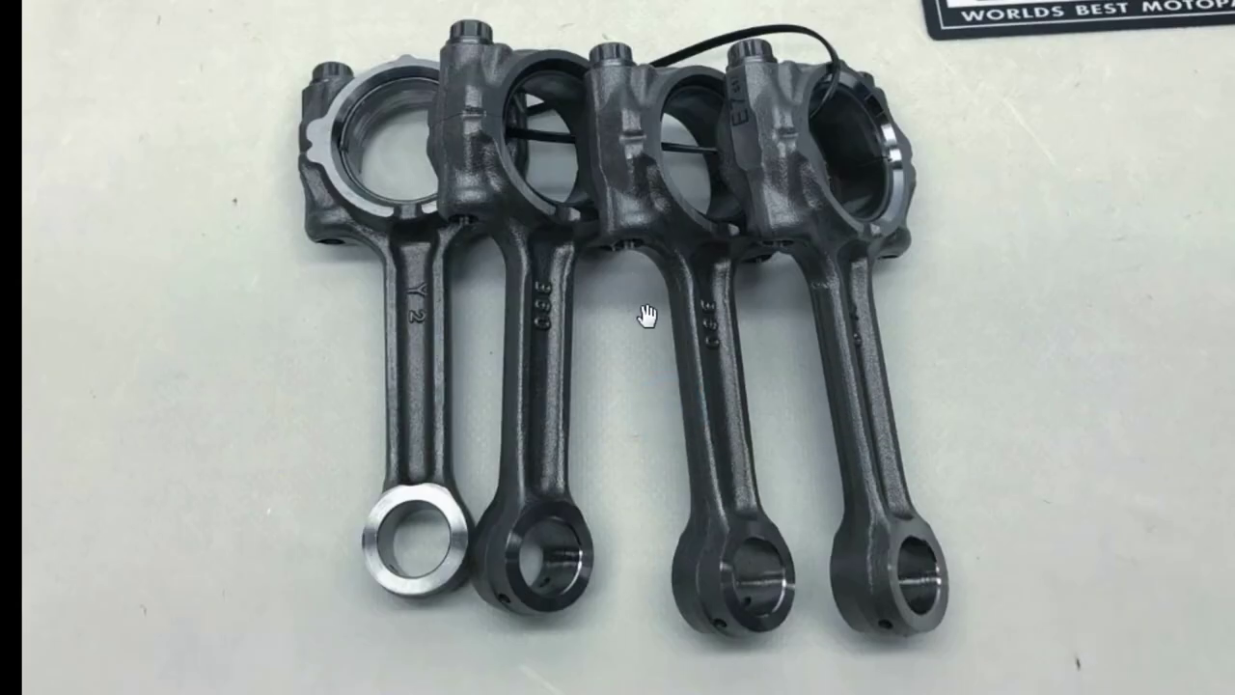
pyautogui.scroll(-1, 645, 289)
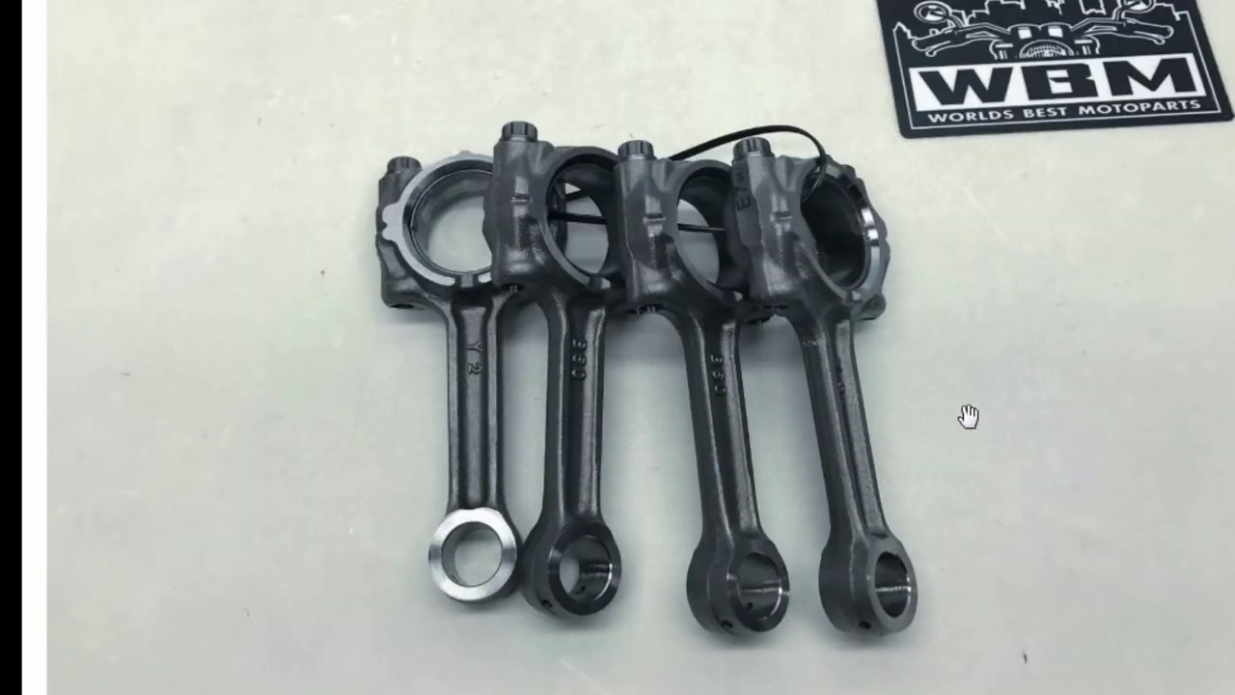
pyautogui.press('Escape')
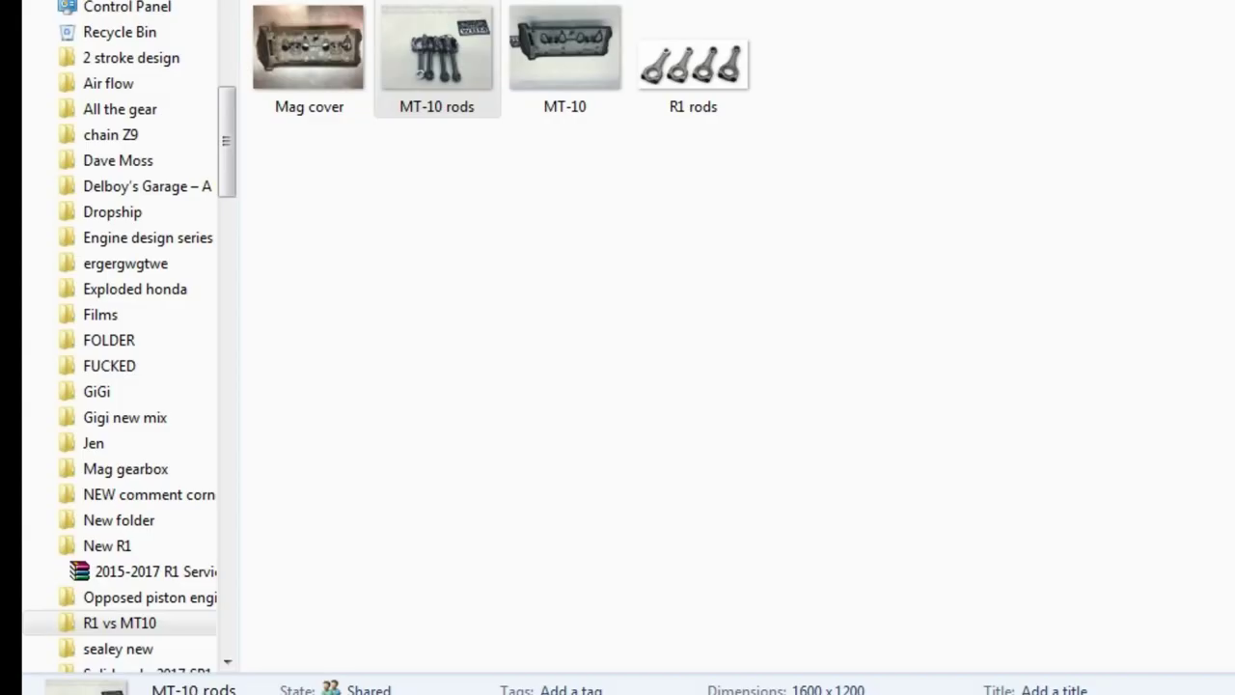
# View the R1 rods photo enlarged, close it and return to the parts spreadsheet
pyautogui.doubleClick(685, 63)
pyautogui.scroll(3, 578, 323)
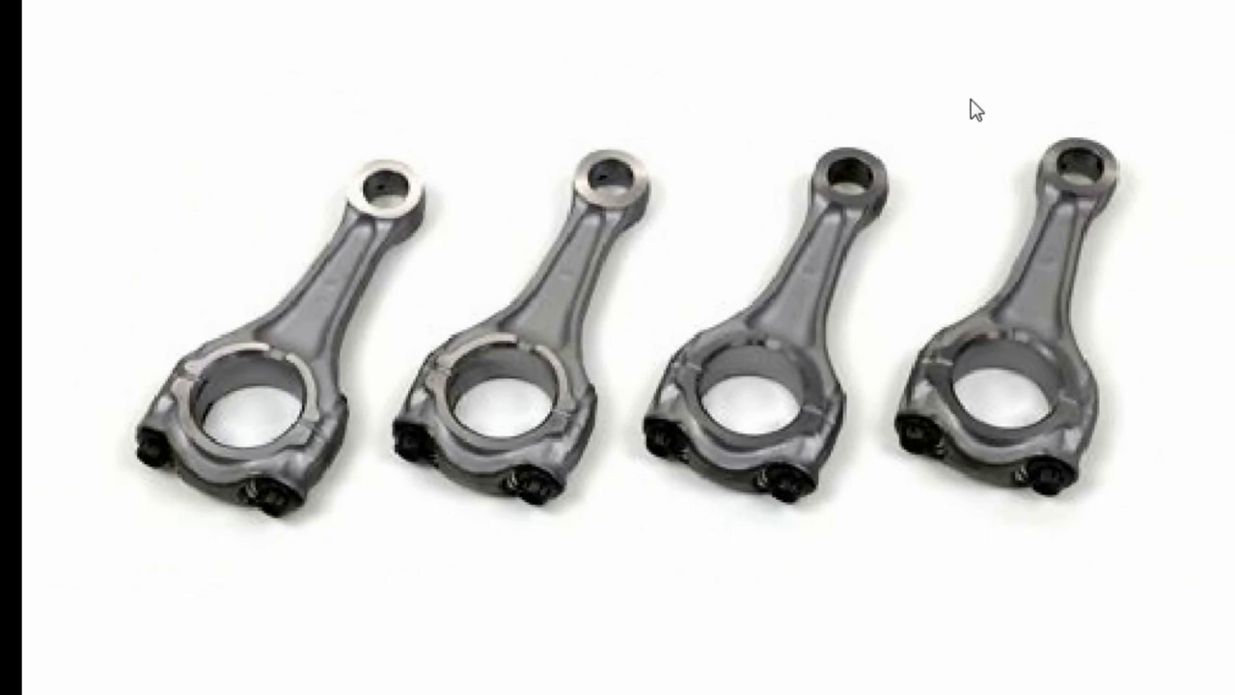
pyautogui.press('Escape')
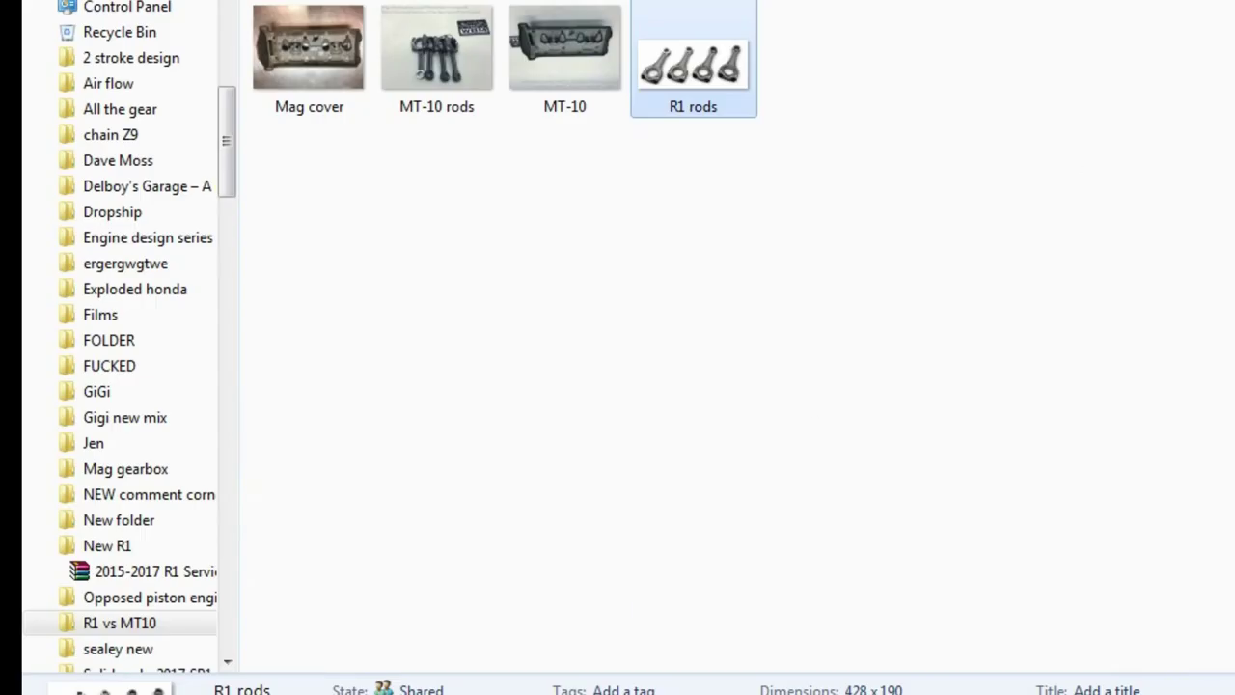
pyautogui.hotkey('alt', 'Tab')
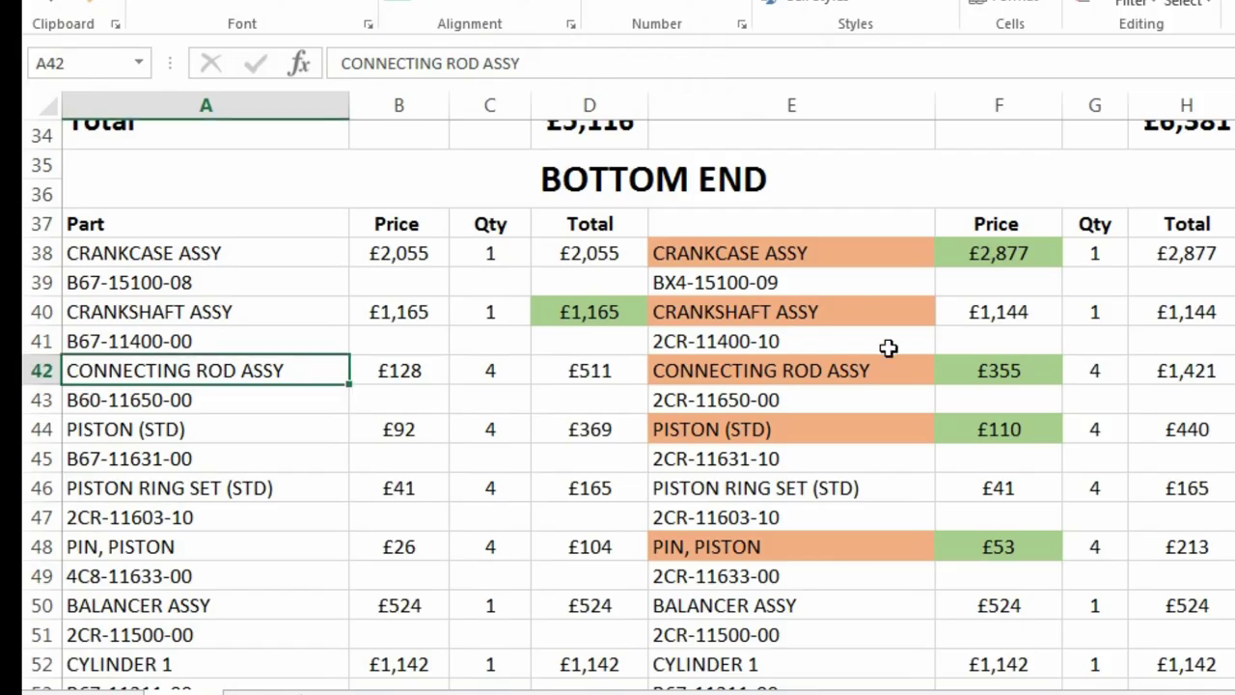
# Compare the MT-10 and R1 connecting rod prices in B42 and F42 and the piston prices in B44 and F44
pyautogui.click(405, 373)
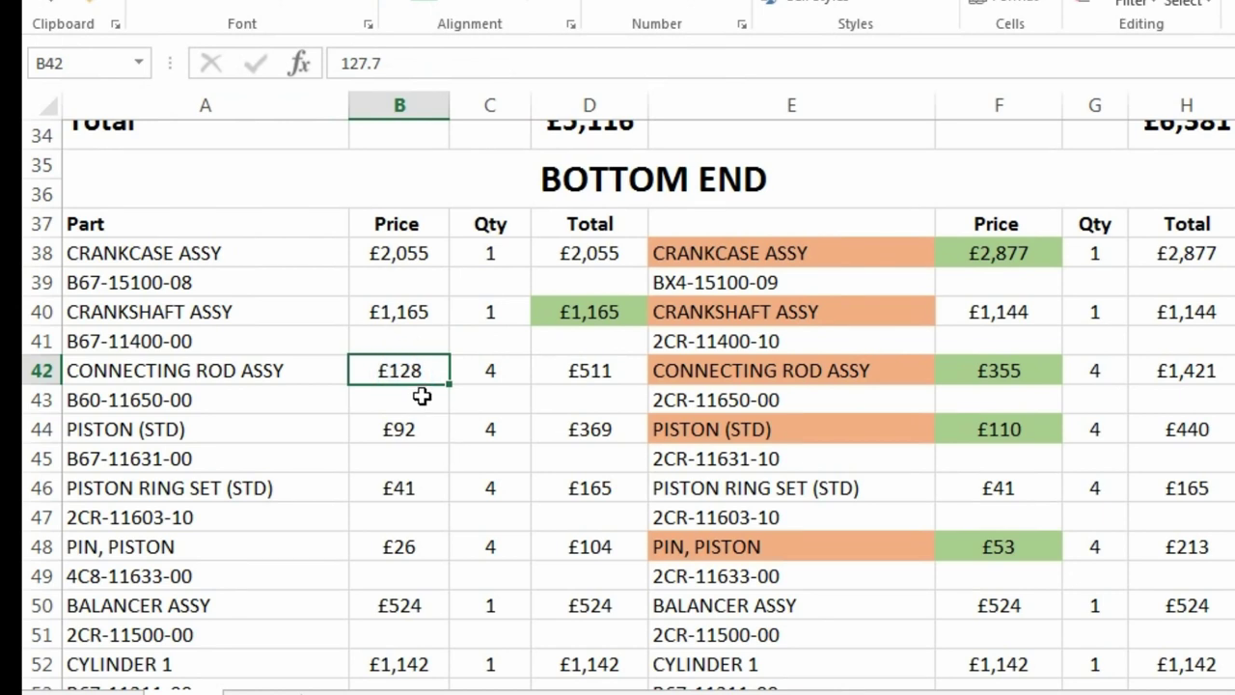
pyautogui.click(960, 375)
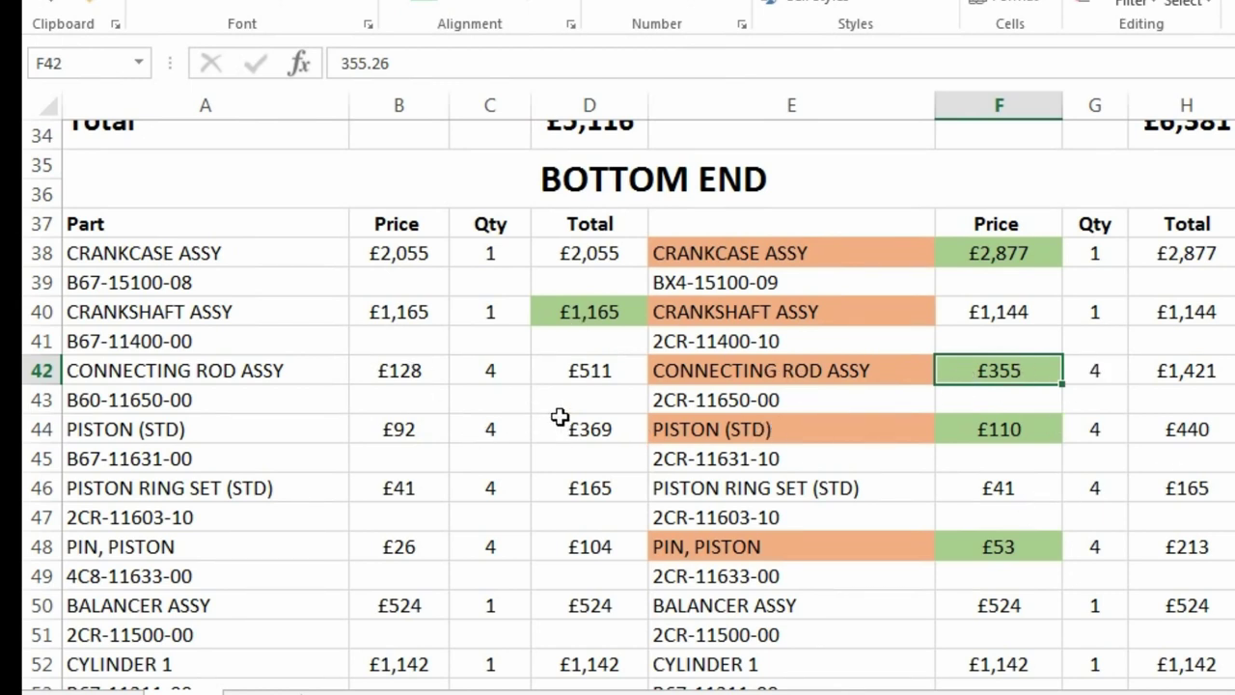
pyautogui.scroll(-1, 560, 417)
pyautogui.click(522, 378)
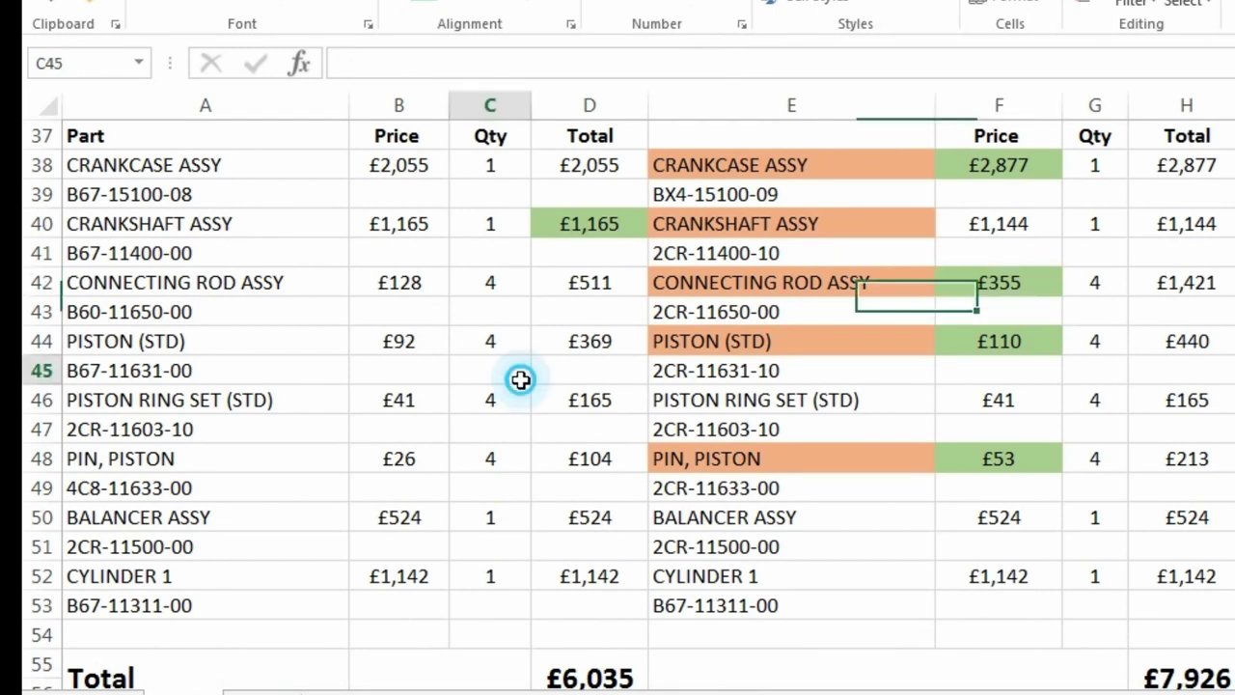
pyautogui.click(402, 338)
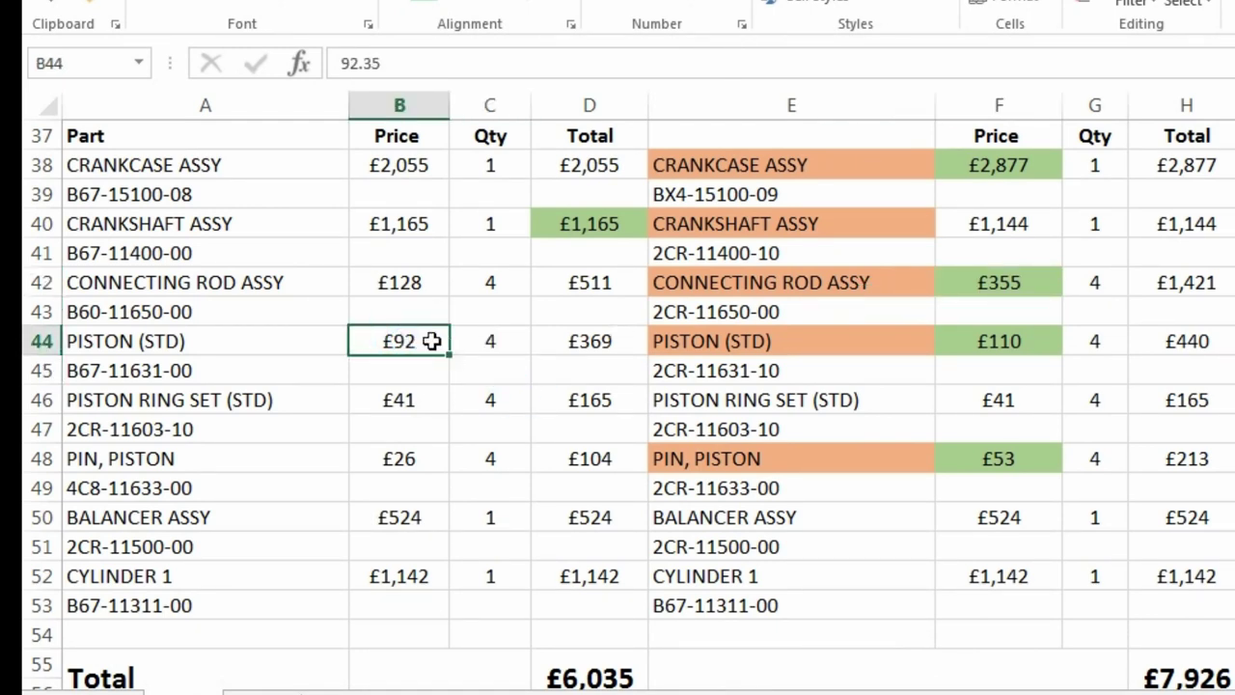
pyautogui.click(948, 338)
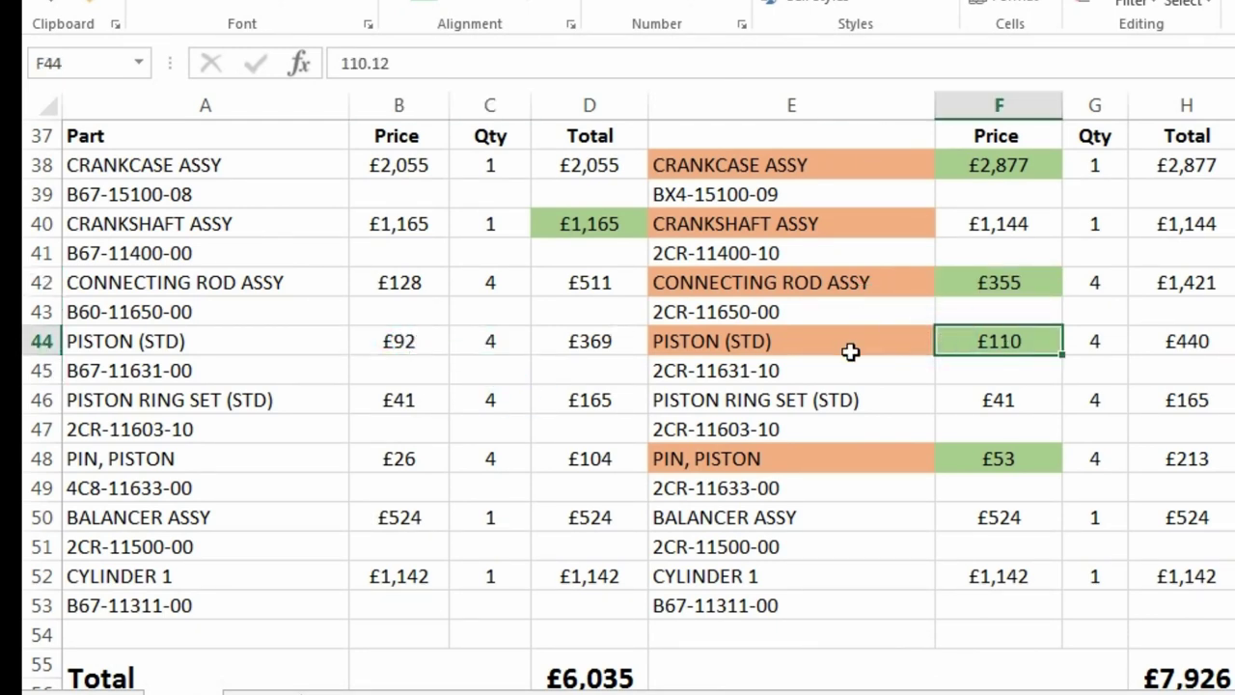
# Compare the piston ring set part numbers across A47:E47 and the prices in B46 and F46
pyautogui.moveTo(206, 431); pyautogui.dragTo(788, 428)
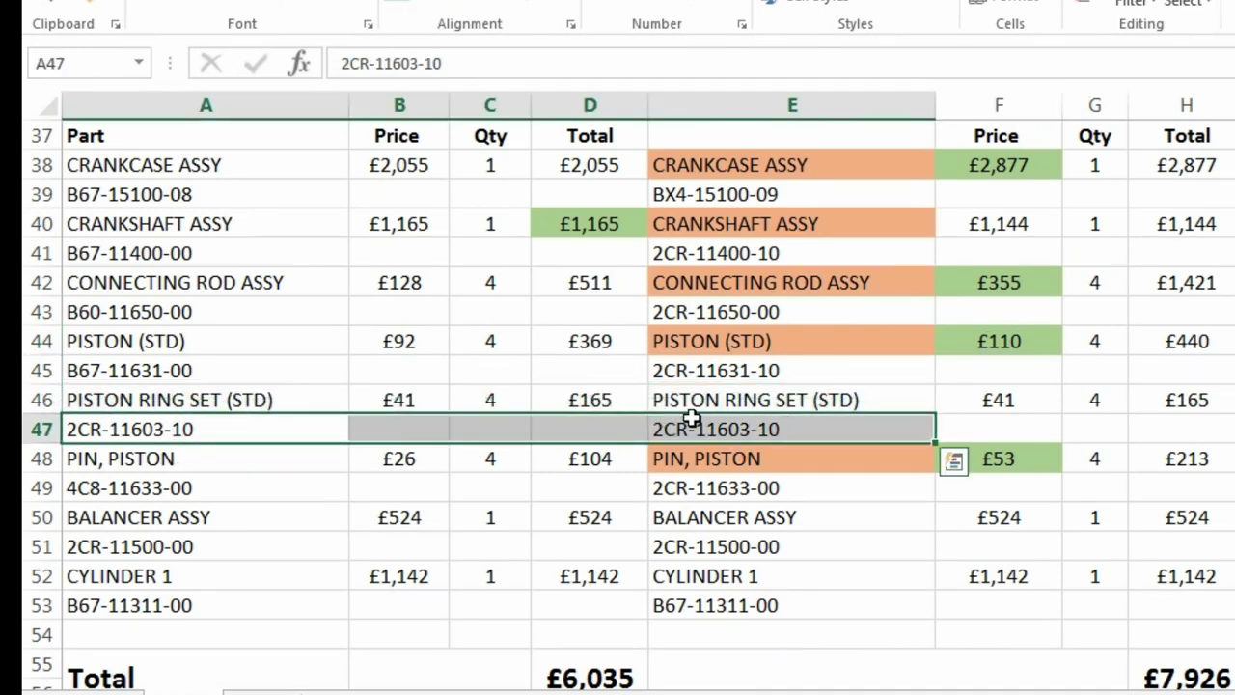
pyautogui.click(436, 395)
pyautogui.click(945, 396)
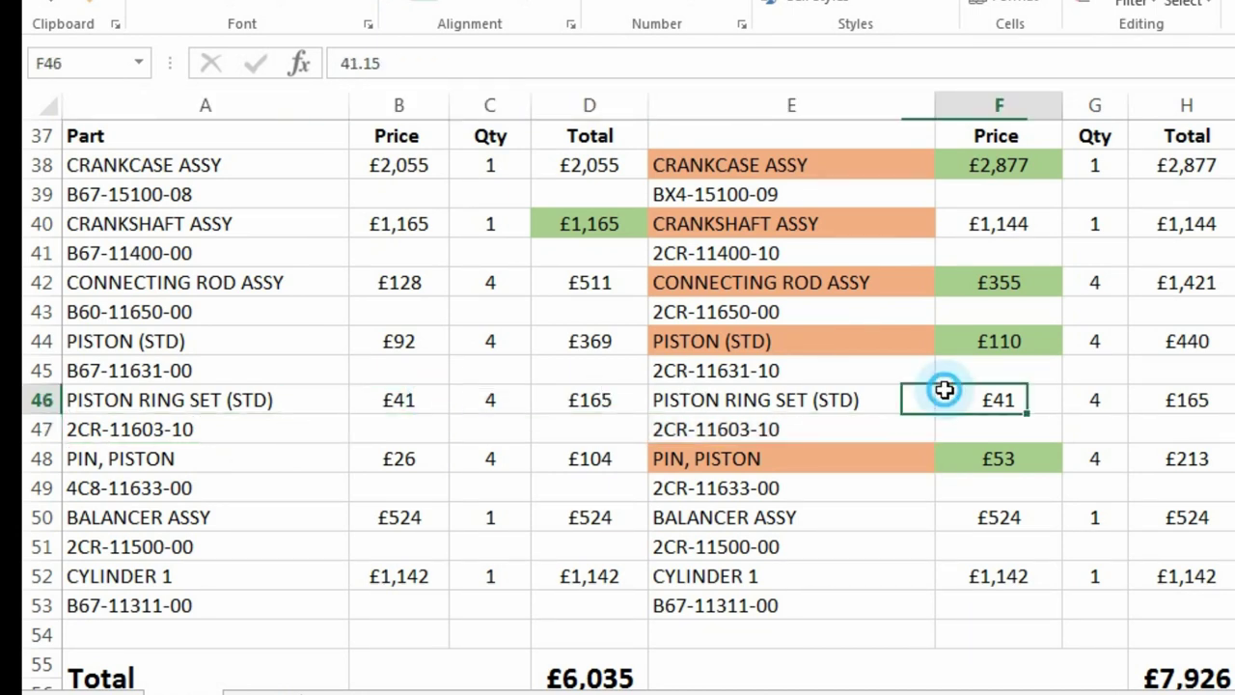
# Compare the piston pin entries and prices in row 48 and the part numbers across A49:E49
pyautogui.click(664, 482)
pyautogui.click(294, 453)
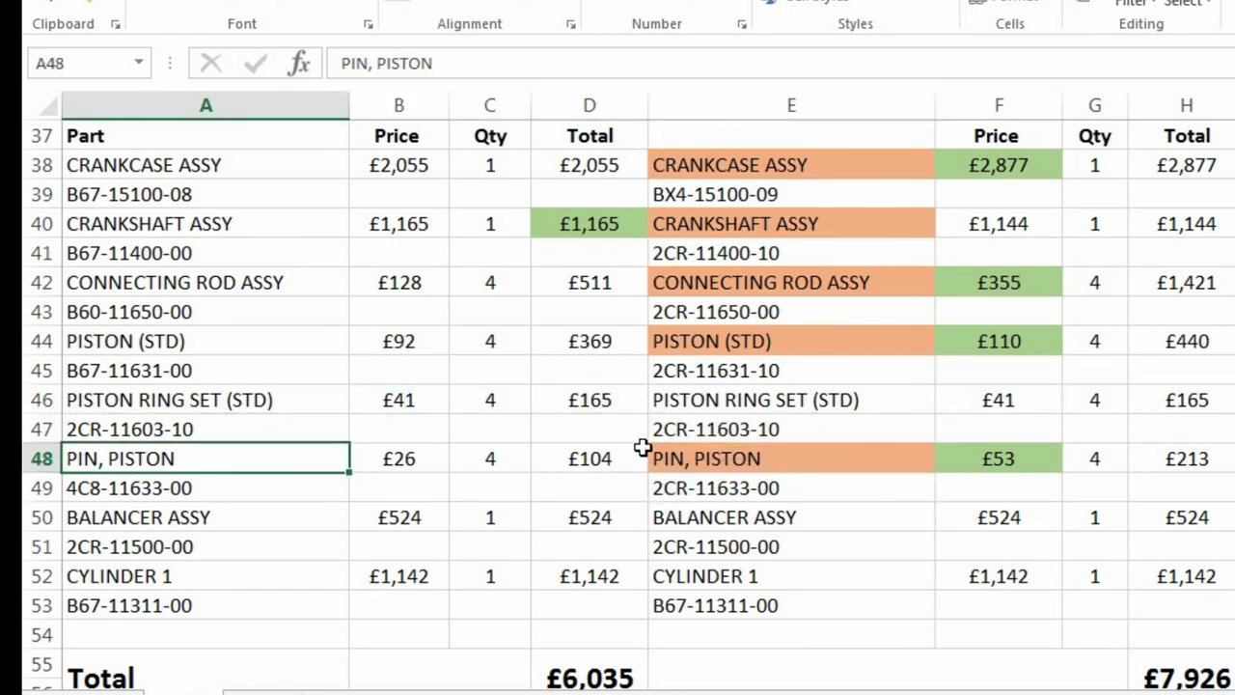
pyautogui.click(1004, 457)
pyautogui.click(887, 464)
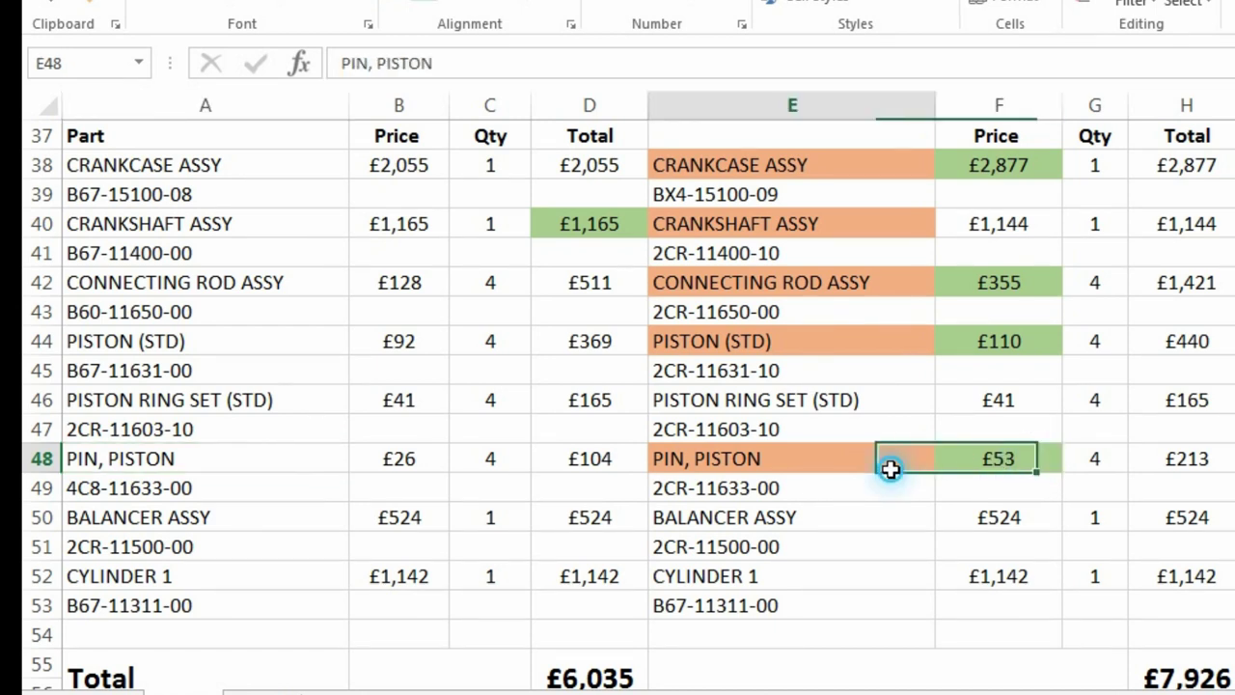
pyautogui.moveTo(780, 496); pyautogui.dragTo(295, 494)
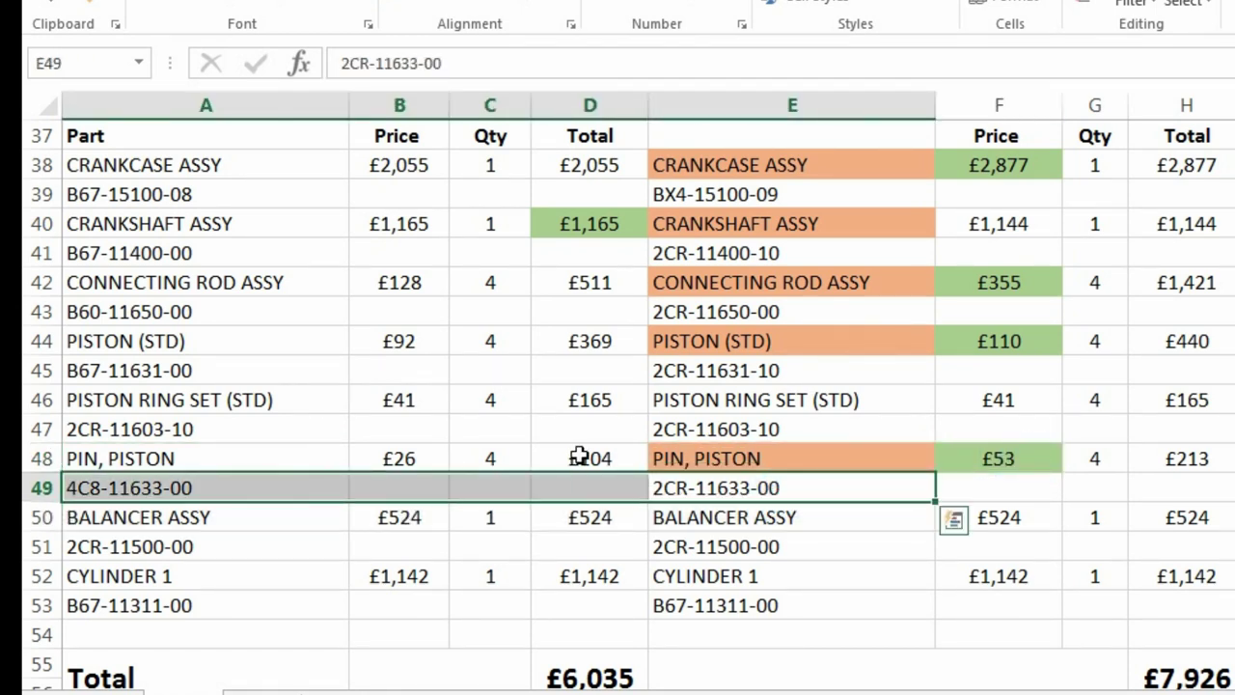
pyautogui.click(584, 456)
# Compare the MT-10 and R1 balancer assembly entries in row 50 and their part numbers in row 51
pyautogui.scroll(-1, 1062, 439)
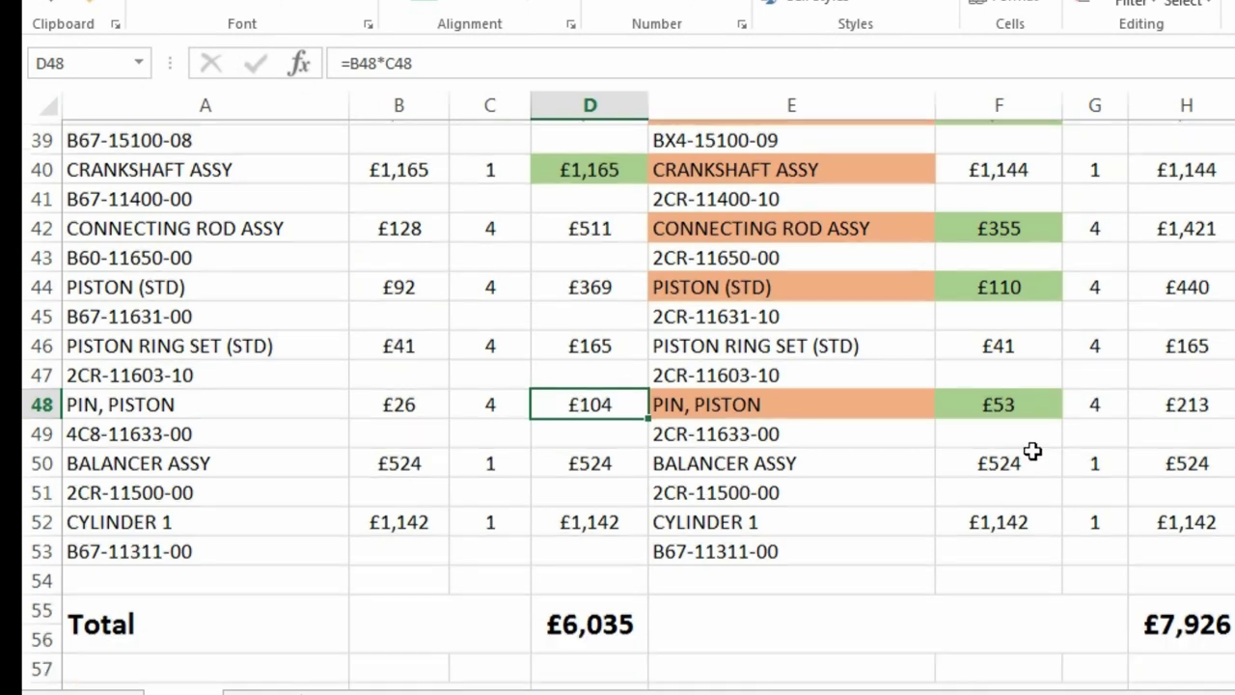
pyautogui.moveTo(294, 432); pyautogui.dragTo(714, 425)
pyautogui.moveTo(794, 461); pyautogui.dragTo(241, 463)
pyautogui.moveTo(300, 433); pyautogui.dragTo(1018, 447)
pyautogui.click(901, 405)
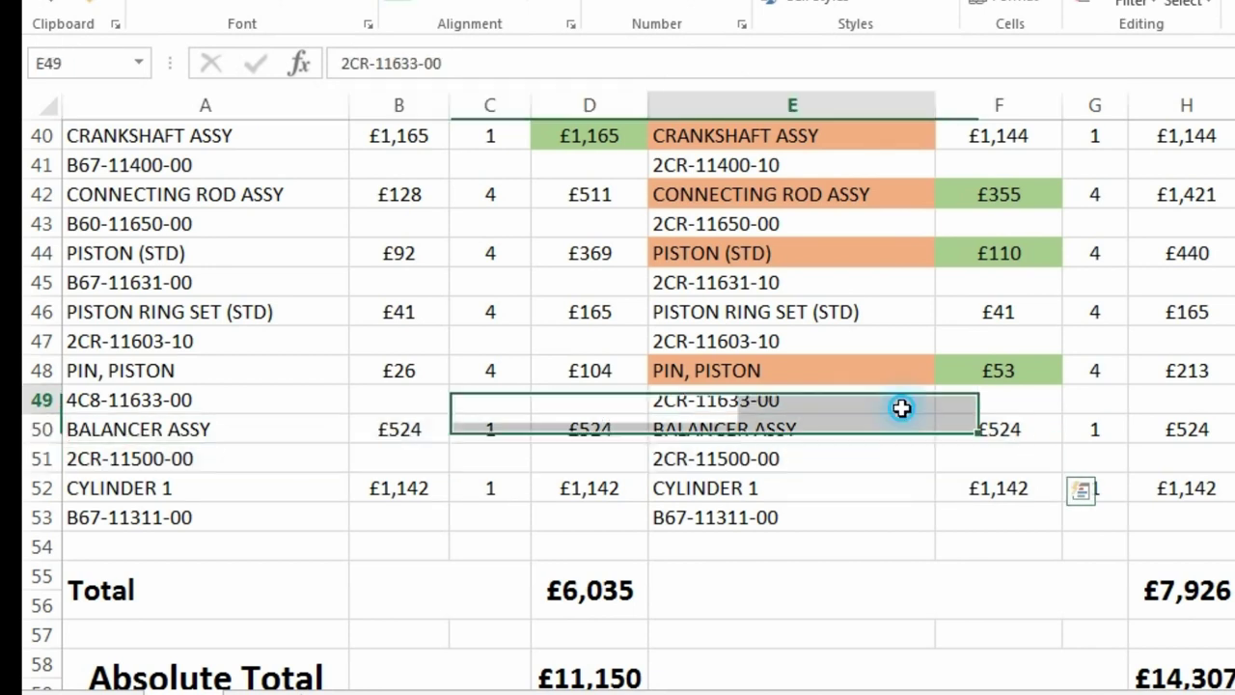
# Compare the cylinder entries and prices across row 52 and the part numbers across A53:E53
pyautogui.scroll(-1, 295, 441)
pyautogui.moveTo(243, 397); pyautogui.dragTo(941, 400)
pyautogui.moveTo(322, 430); pyautogui.dragTo(801, 447)
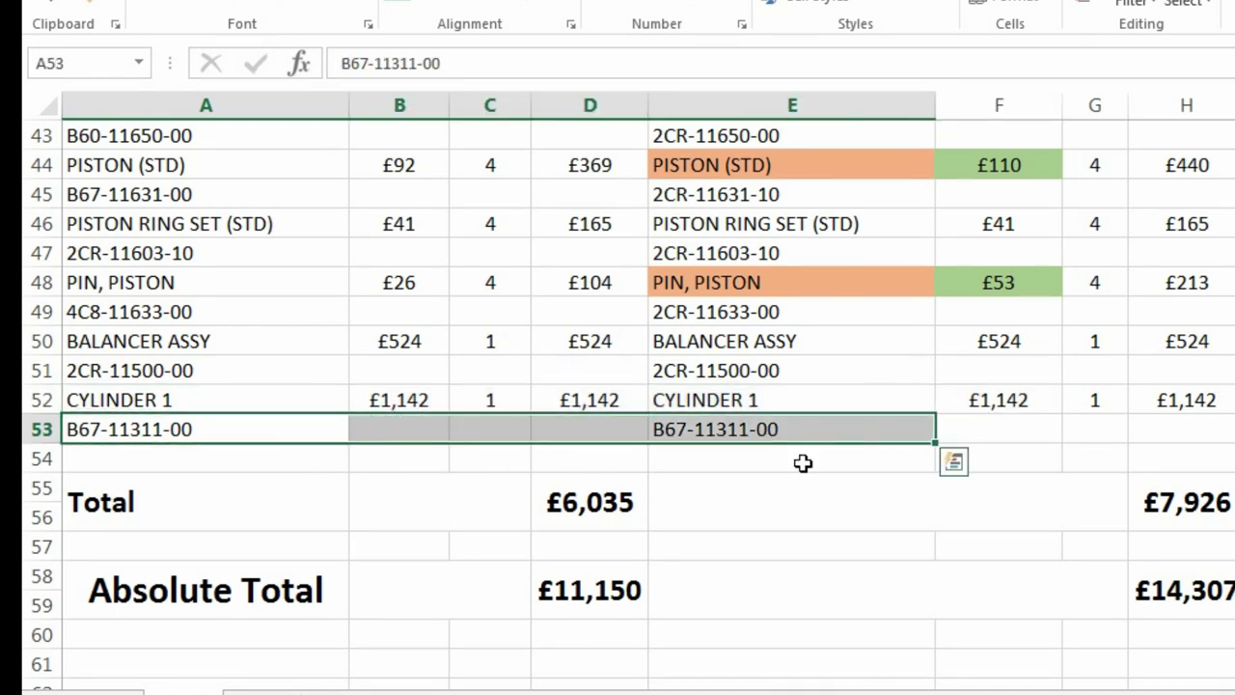
pyautogui.click(802, 463)
# Bring the Difference column into view and check the absolute total difference formula in J58
pyautogui.moveTo(921, 691)
pyautogui.mouseDown()
pyautogui.moveTo(943, 683)
pyautogui.moveTo(925, 687)
pyautogui.mouseUp()
pyautogui.scroll(-1, 945, 516)
pyautogui.scroll(15, 635, 422)
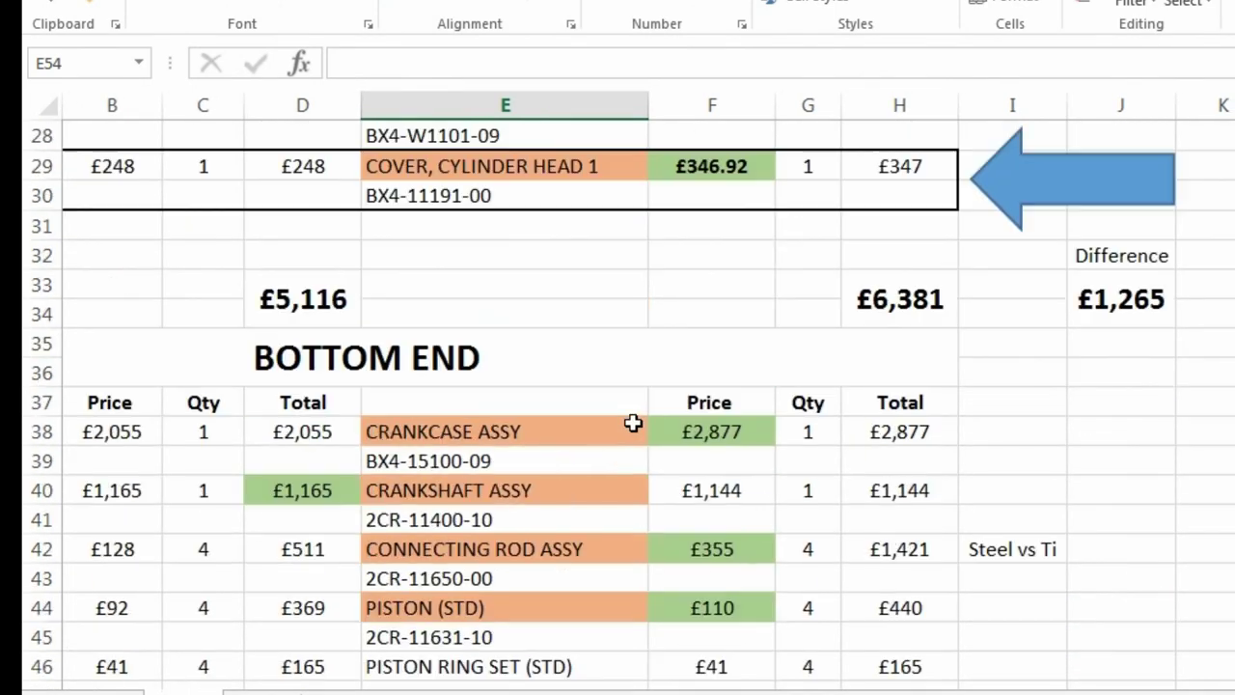
pyautogui.scroll(-5, 627, 521)
pyautogui.scroll(-4, 579, 473)
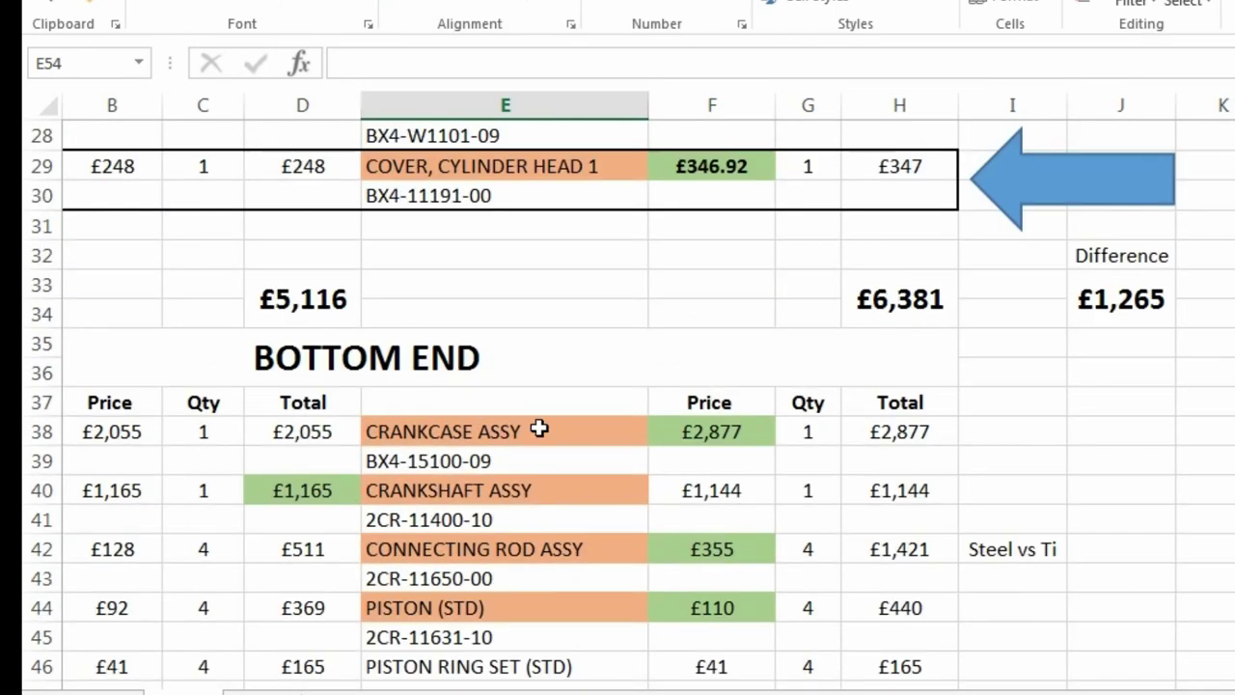
pyautogui.scroll(-8, 617, 396)
pyautogui.scroll(2, 657, 425)
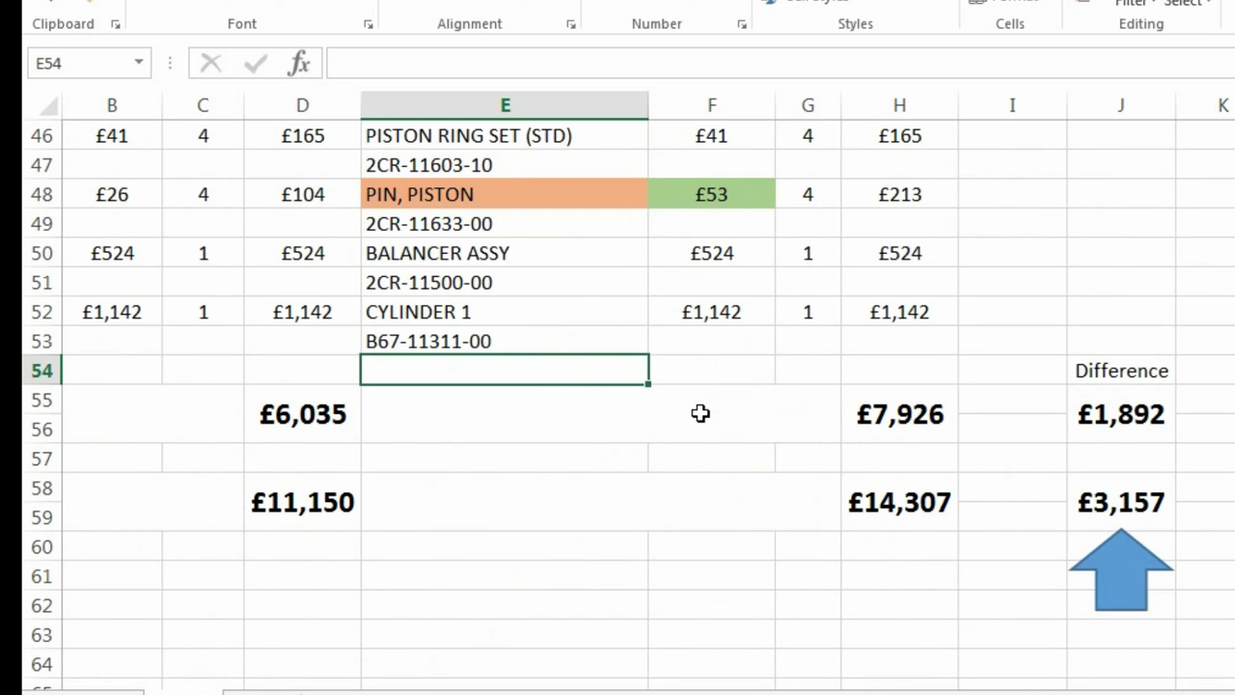
pyautogui.click(1124, 509)
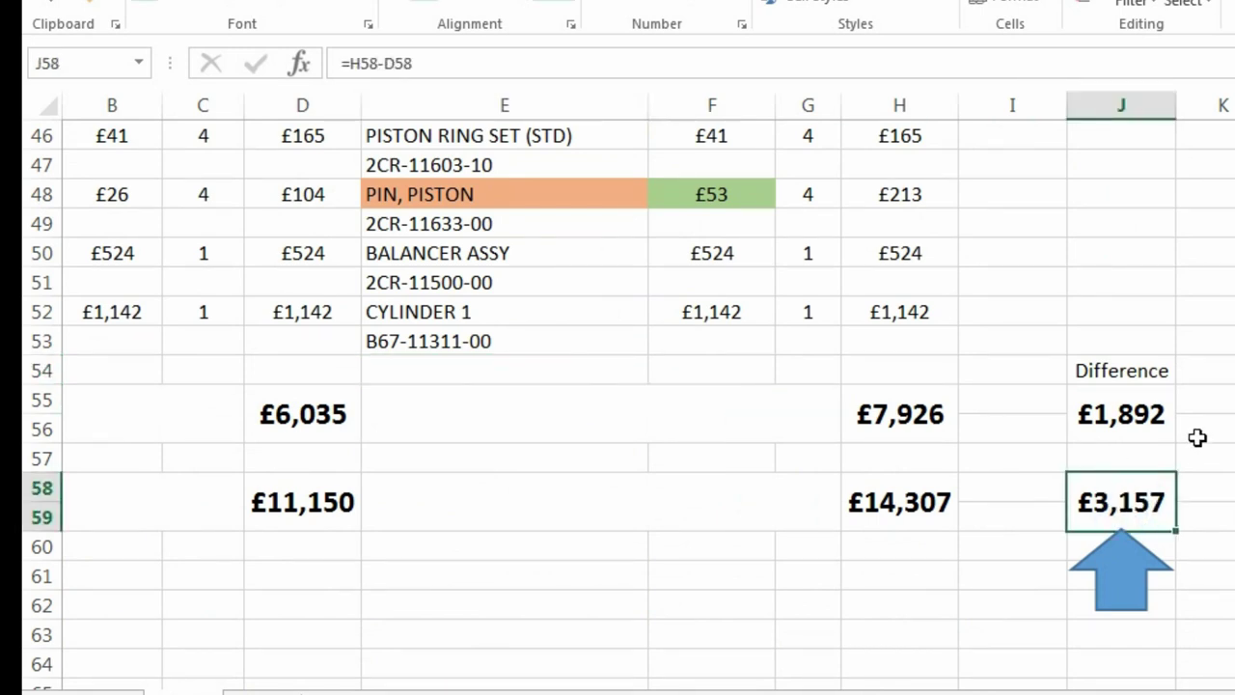
pyautogui.moveTo(952, 687); pyautogui.dragTo(936, 688)
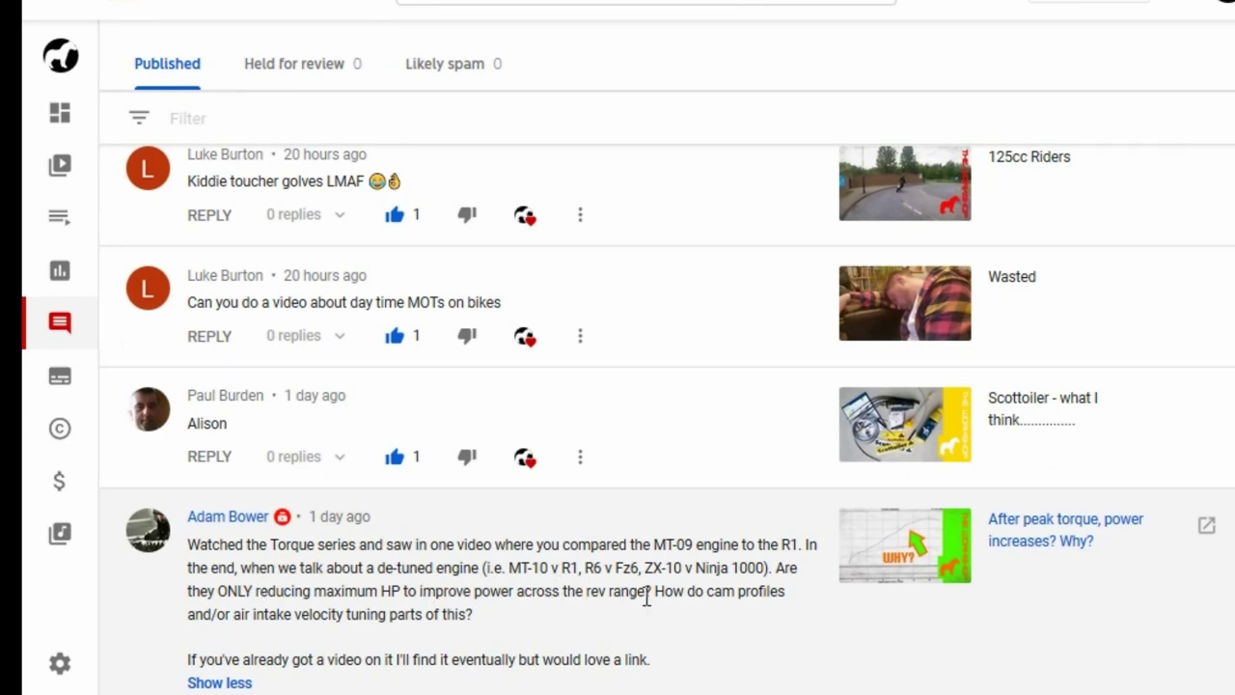
# In the YouTube Studio comment about de-tuned engines, highlight the phrase "improve power across the rev range?"
pyautogui.moveTo(420, 591); pyautogui.dragTo(655, 591)
pyautogui.click(676, 583)
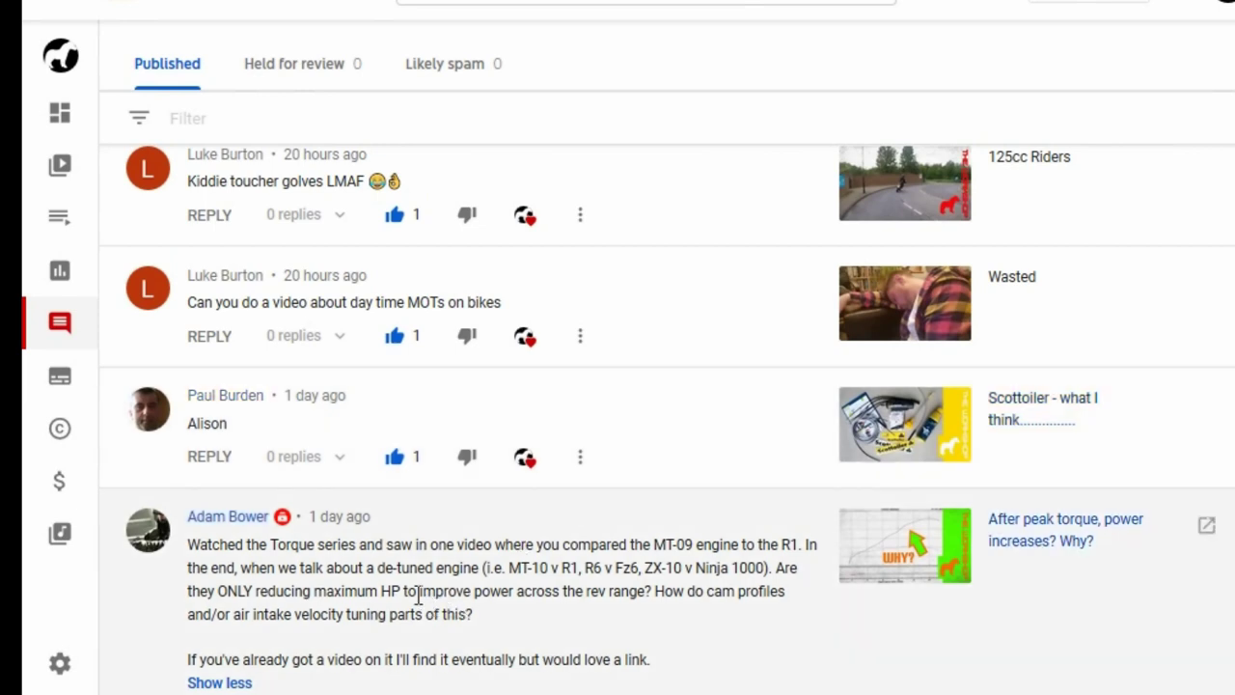
pyautogui.moveTo(417, 591); pyautogui.dragTo(651, 591)
pyautogui.click(650, 591)
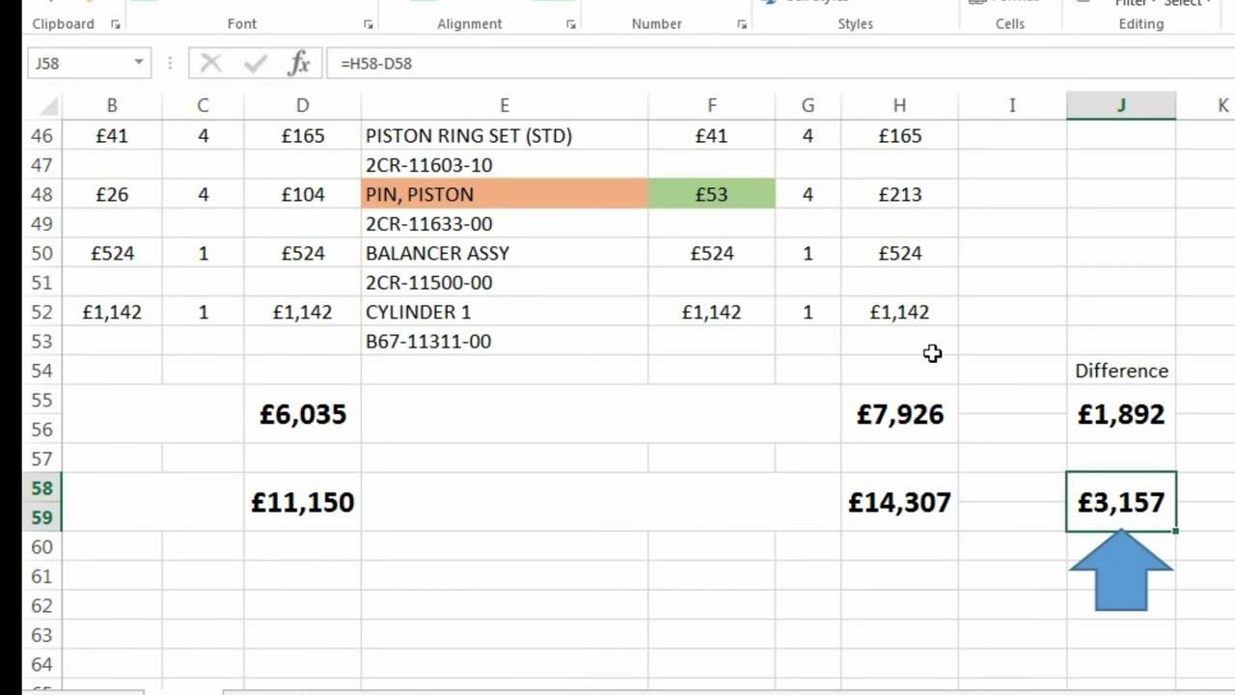
# Back in the spreadsheet, review the whole BOTTOM END table with its totals and select the R1 connecting rod part number in E43
pyautogui.scroll(-5, 627, 386)
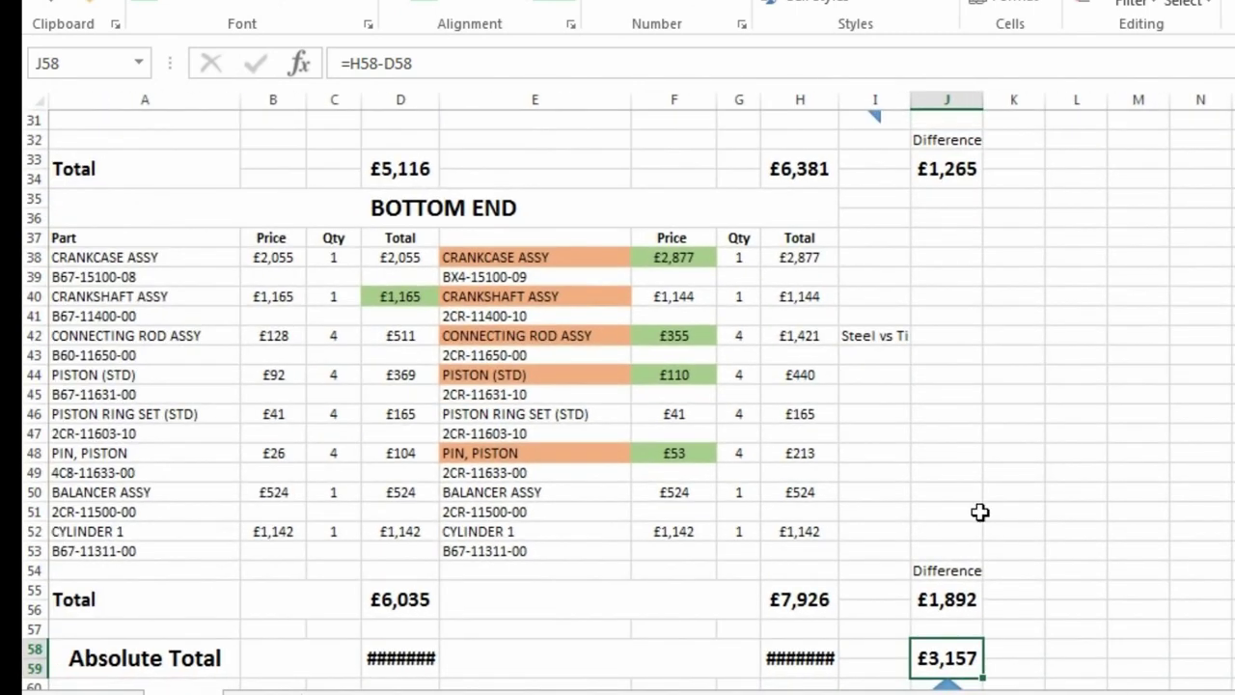
pyautogui.scroll(1, 627, 386)
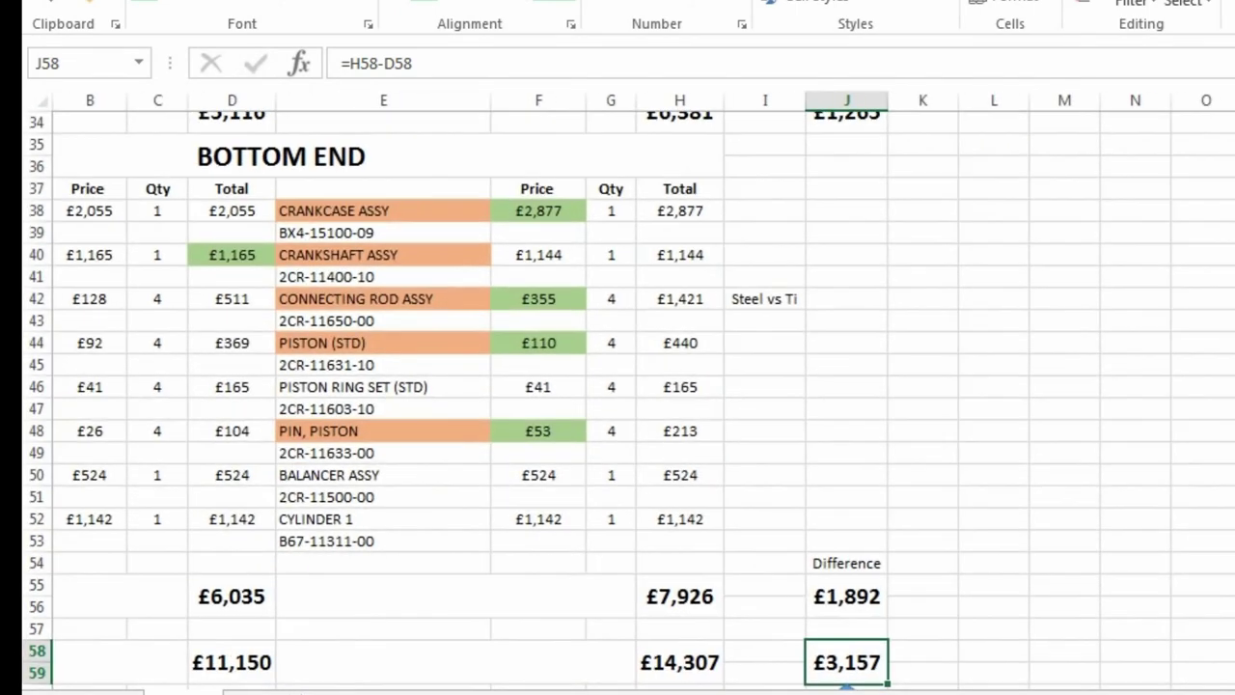
pyautogui.click(979, 502)
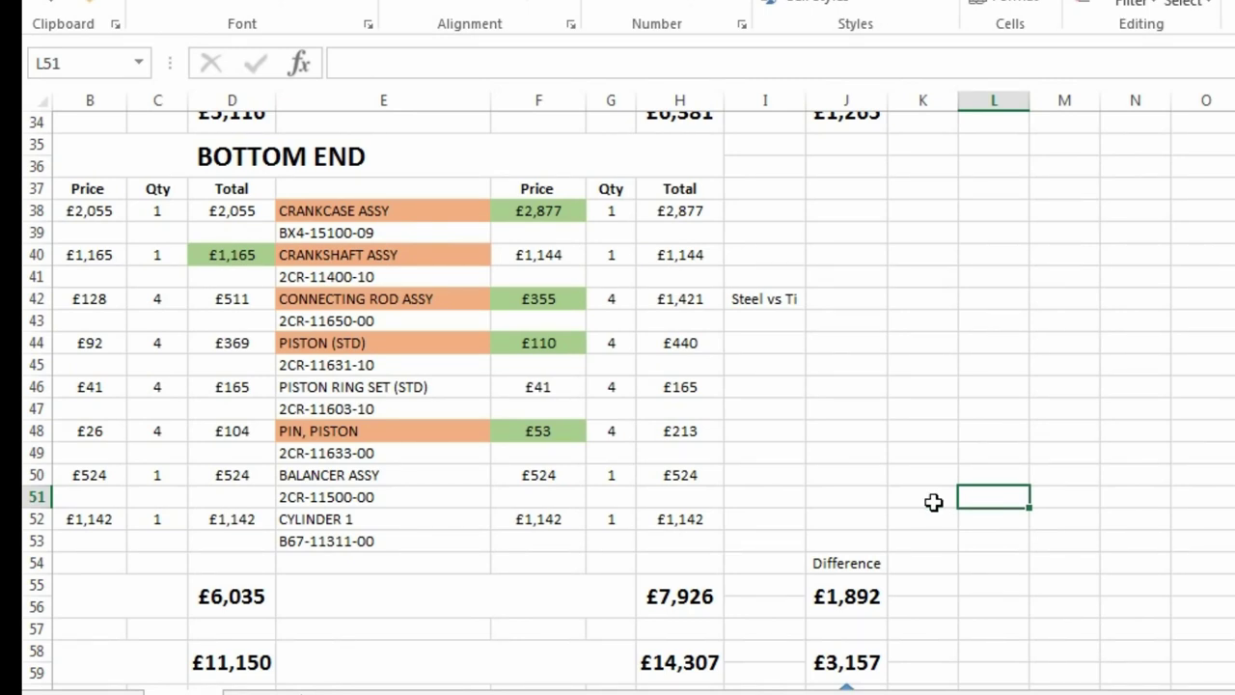
pyautogui.hscroll(-2, 726, 650)
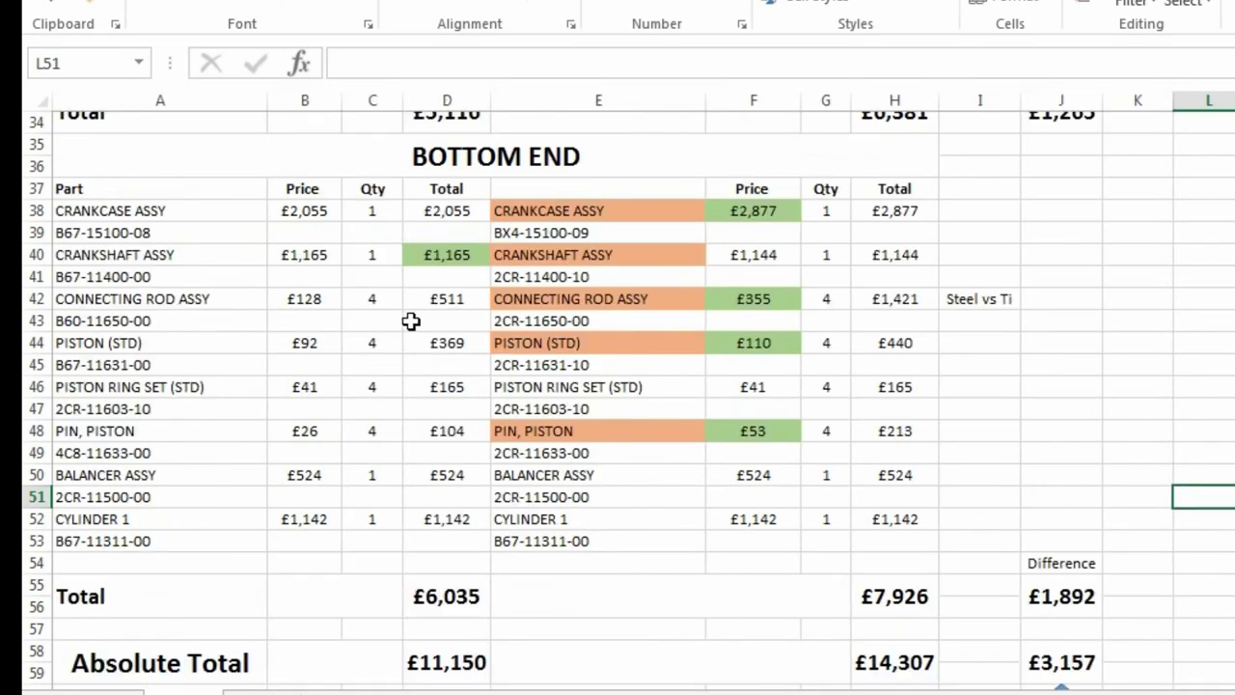
pyautogui.keyDown('ctrl'); pyautogui.scroll(2, 712, 383); pyautogui.keyUp('ctrl')
pyautogui.hscroll(-3, 713, 383)
pyautogui.click(695, 284)
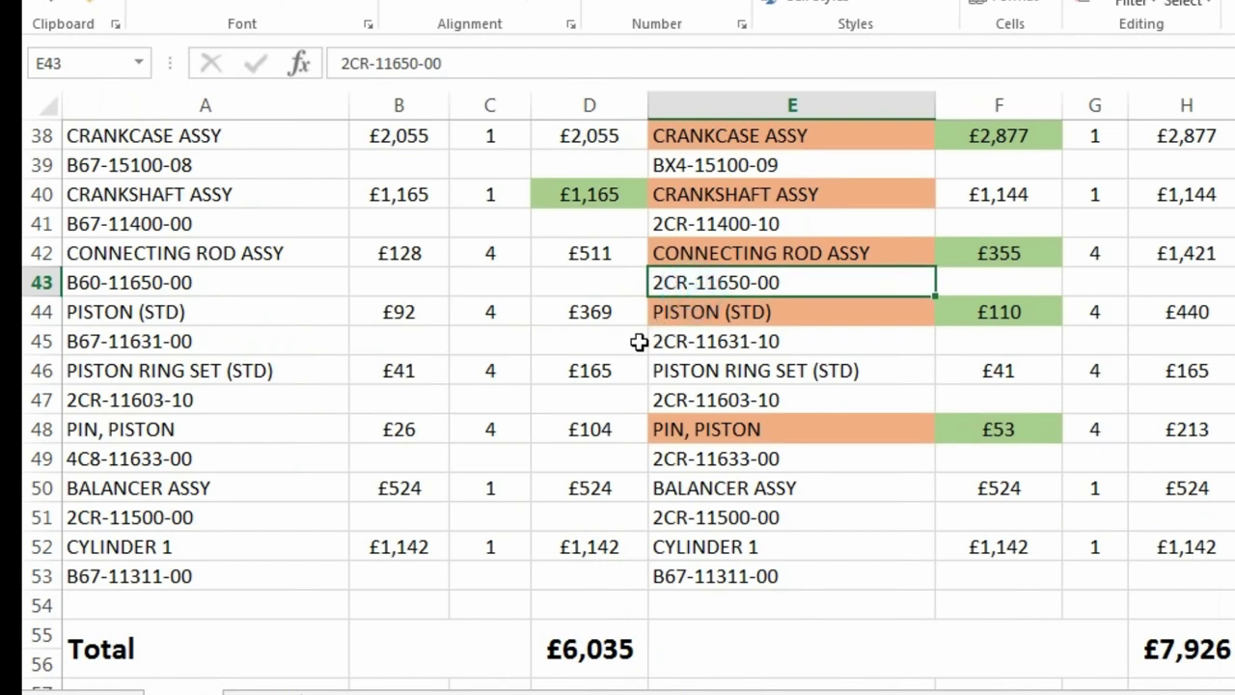
# Check the MT-10 piston part number in A45 and the piston pin part number in A49
pyautogui.click(273, 358)
pyautogui.click(272, 340)
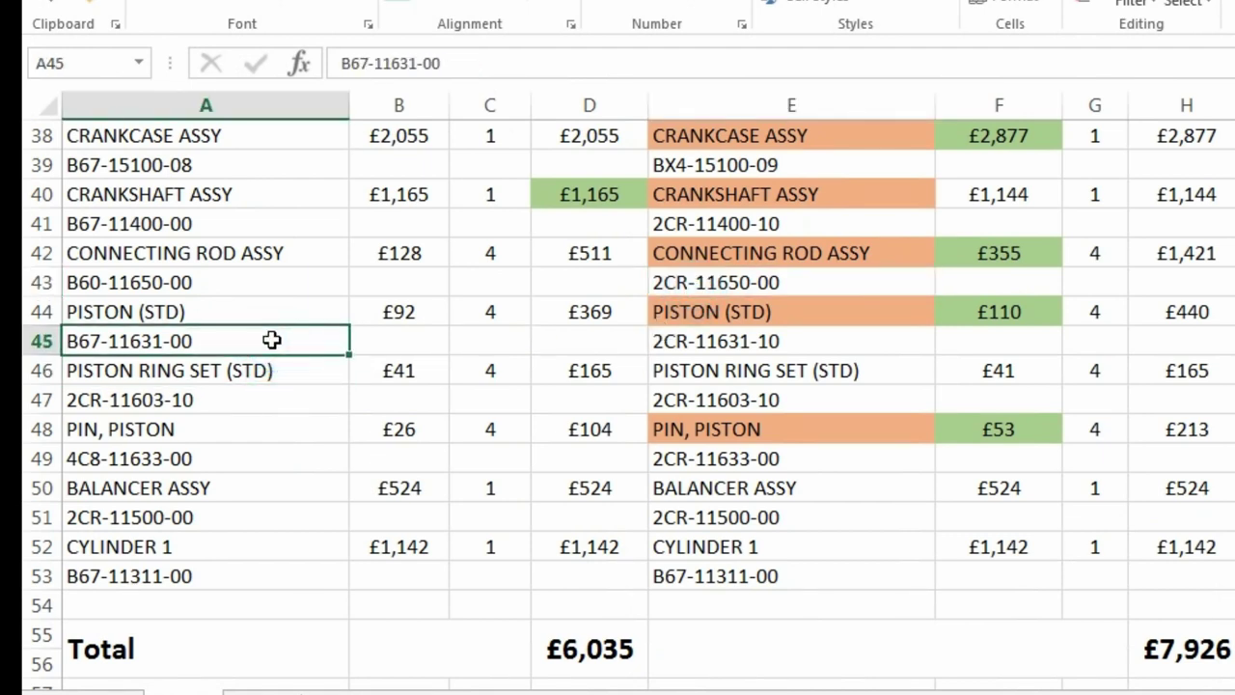
pyautogui.click(249, 449)
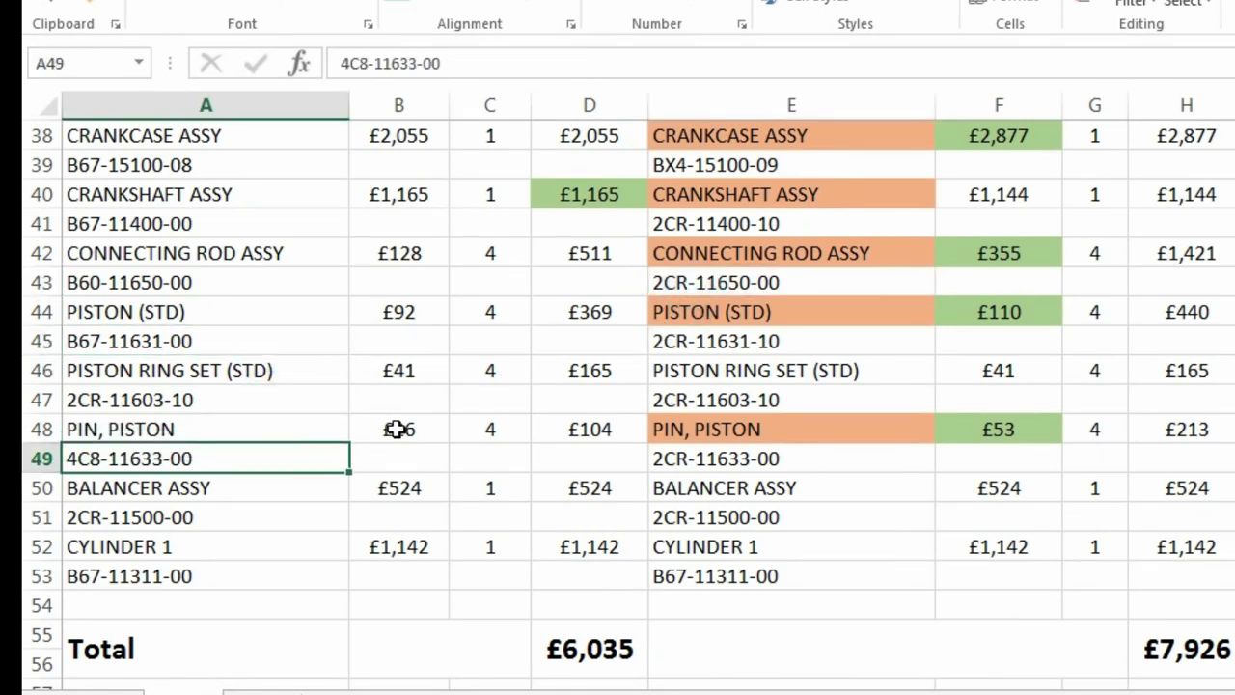
# Review the HEAD table from the R1 camshaft part number in E6 through to the totals in row 33
pyautogui.scroll(10, 398, 428)
pyautogui.scroll(3, 399, 428)
pyautogui.click(700, 313)
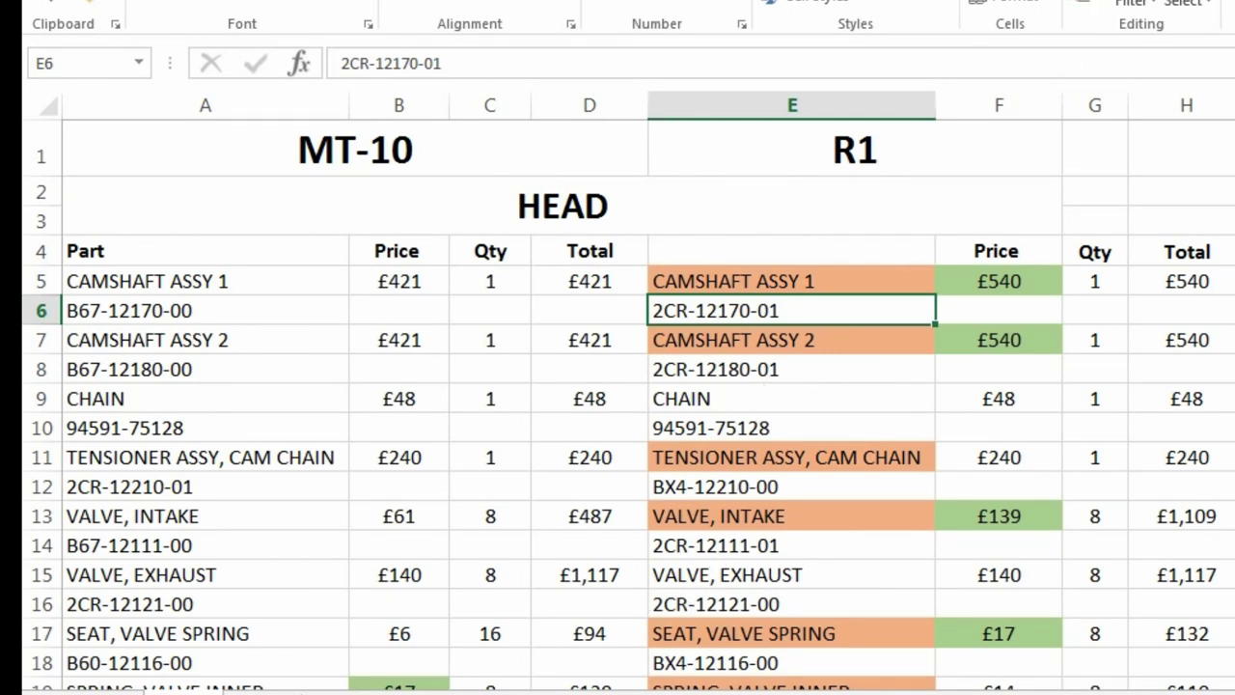
pyautogui.click(566, 372)
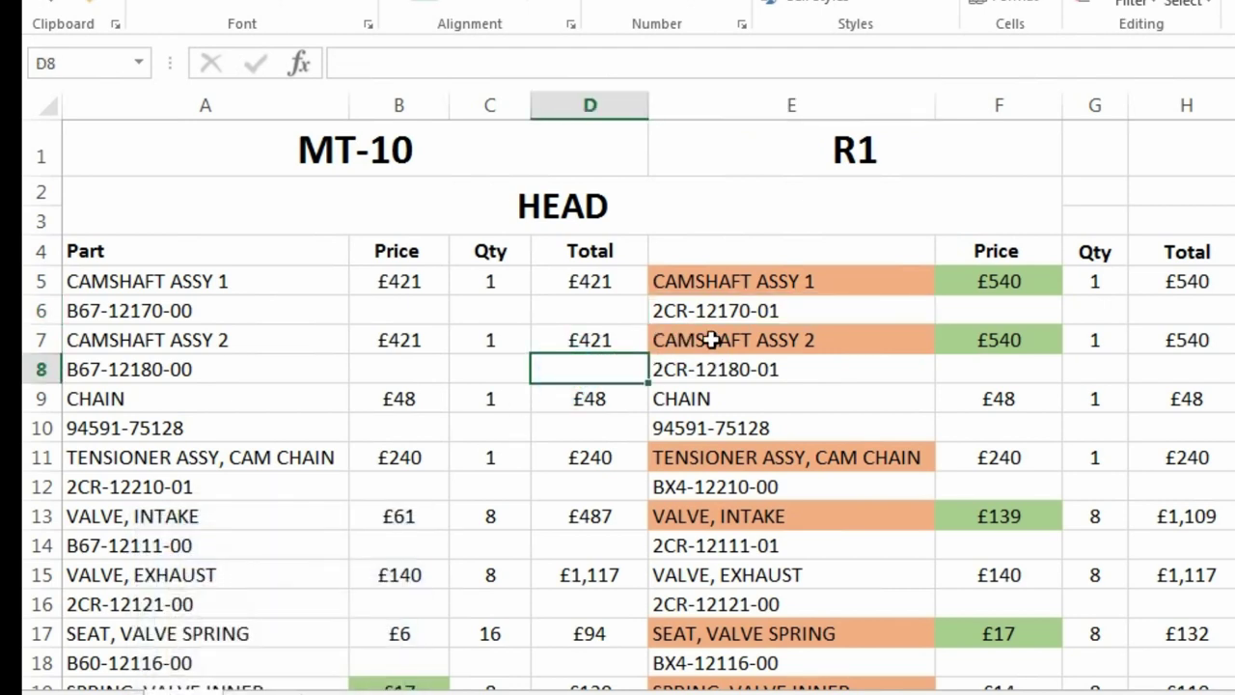
pyautogui.scroll(-3, 711, 340)
pyautogui.scroll(-4, 711, 339)
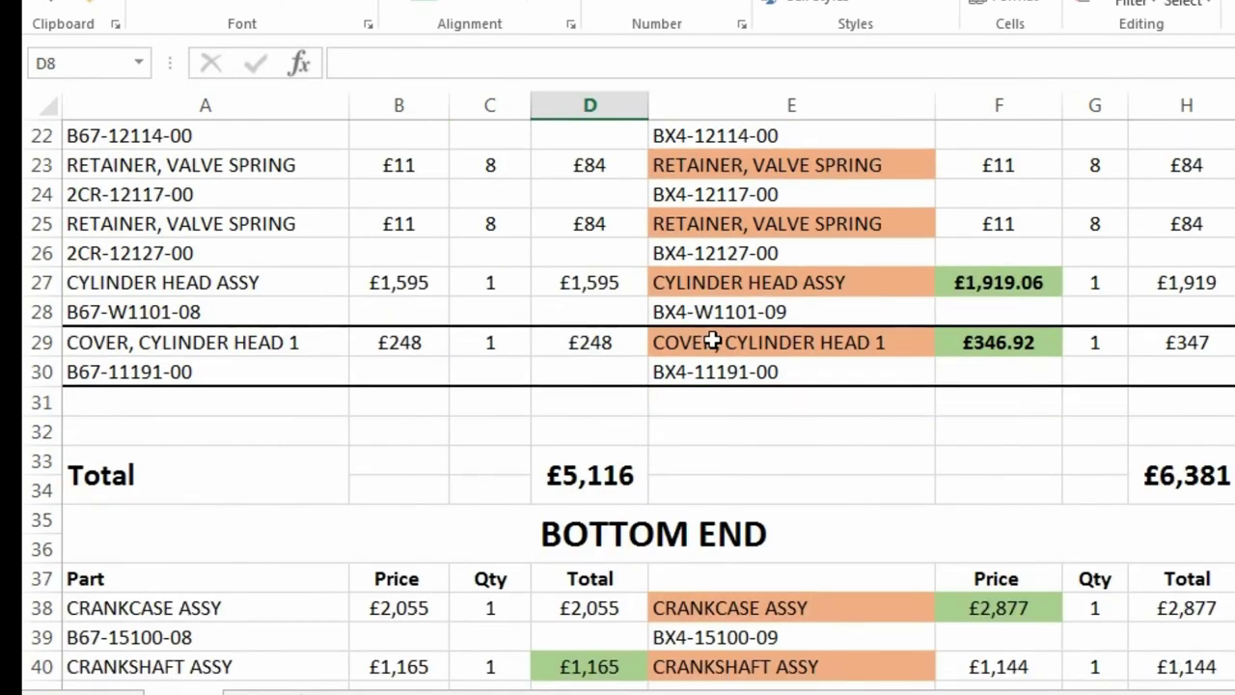
pyautogui.scroll(-1, 711, 344)
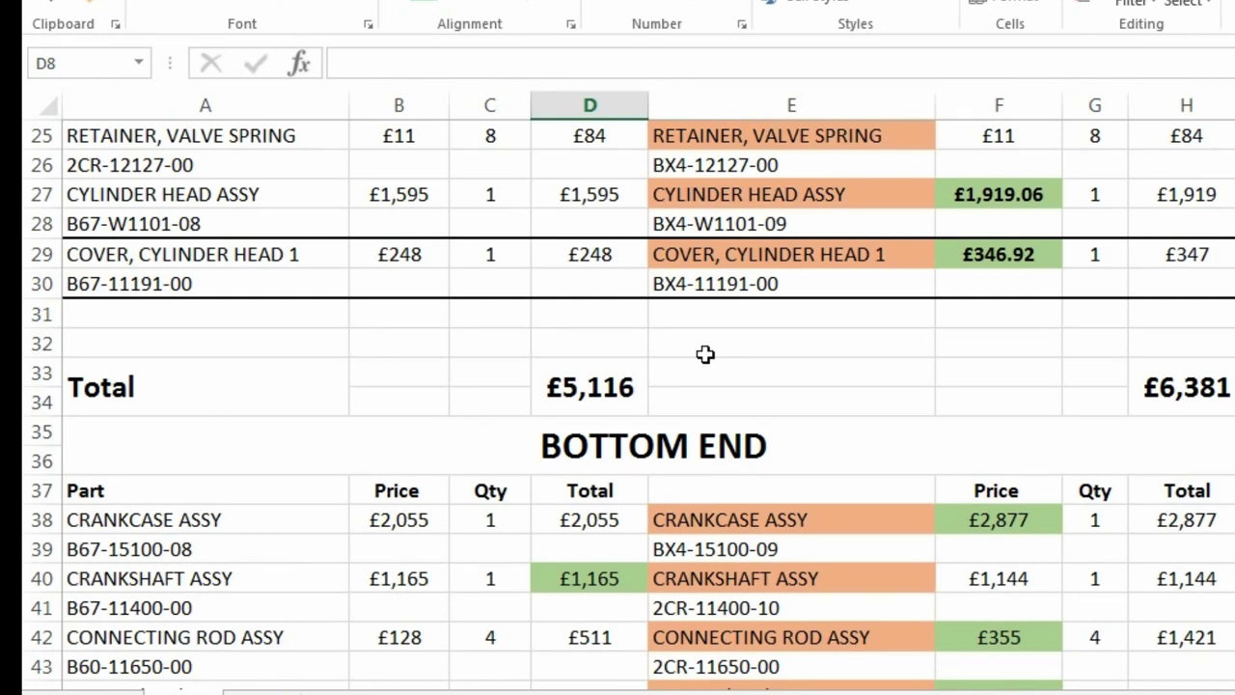
pyautogui.scroll(8, 739, 370)
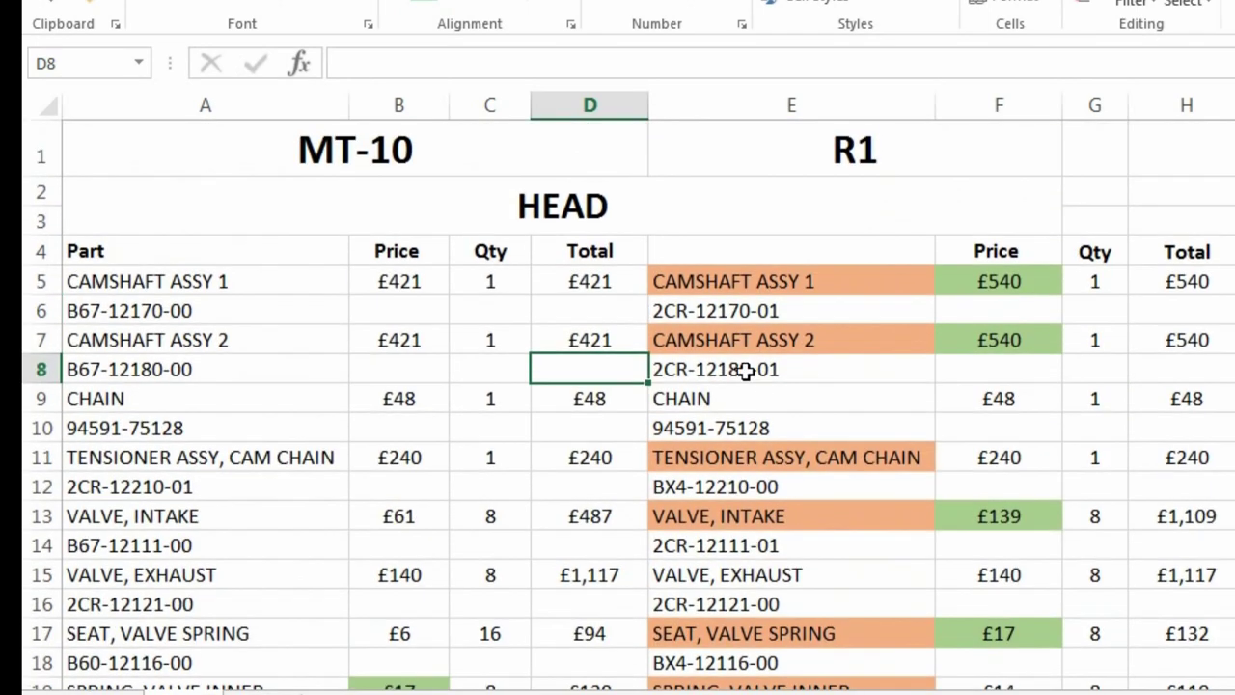
# Examine the R1 camshaft, chain and intake valve entries in the HEAD table
pyautogui.click(739, 369)
pyautogui.click(769, 394)
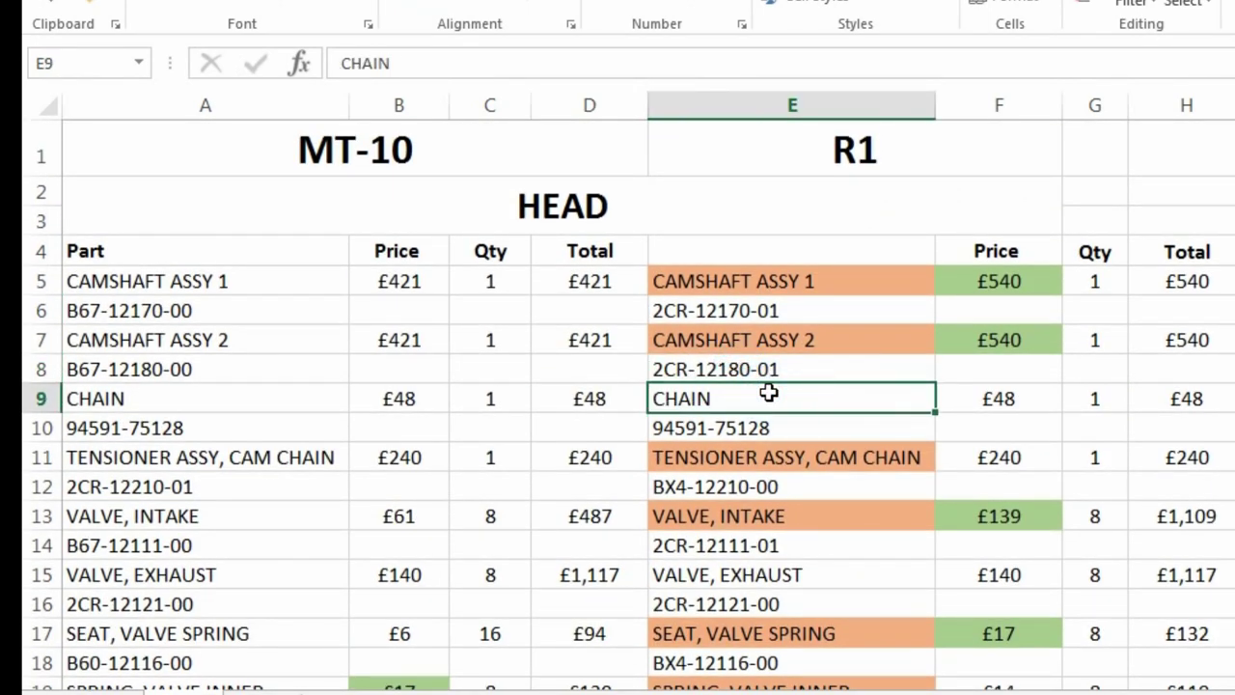
pyautogui.moveTo(795, 288); pyautogui.dragTo(565, 273)
pyautogui.click(724, 329)
pyautogui.click(717, 516)
# In the BOTTOM END table, check the R1 piston entry in E44 and the crankshaft part number in E41
pyautogui.scroll(-4, 714, 515)
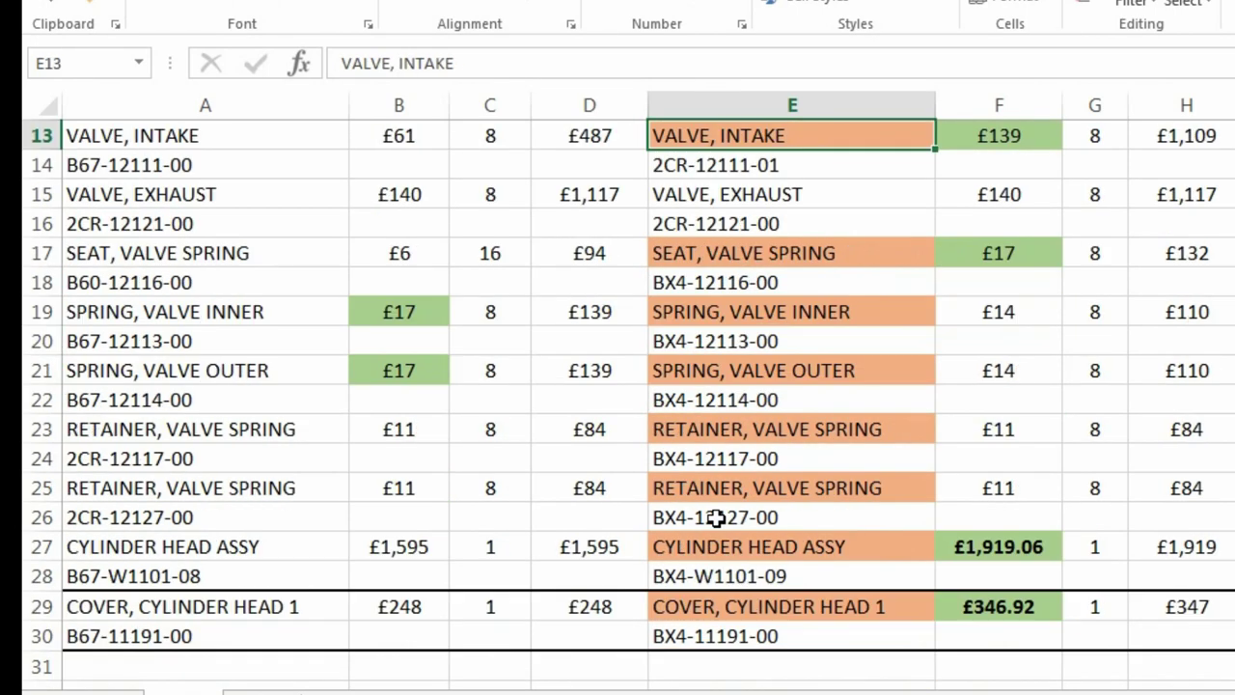
pyautogui.scroll(-8, 772, 432)
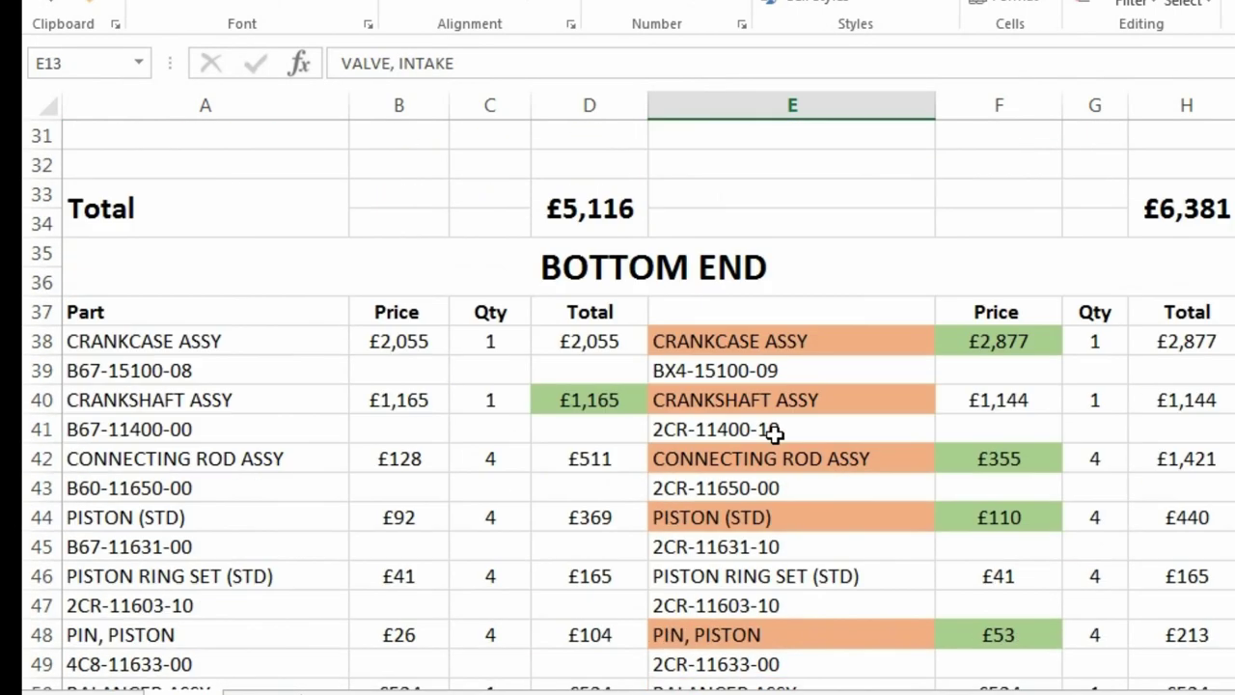
pyautogui.click(793, 343)
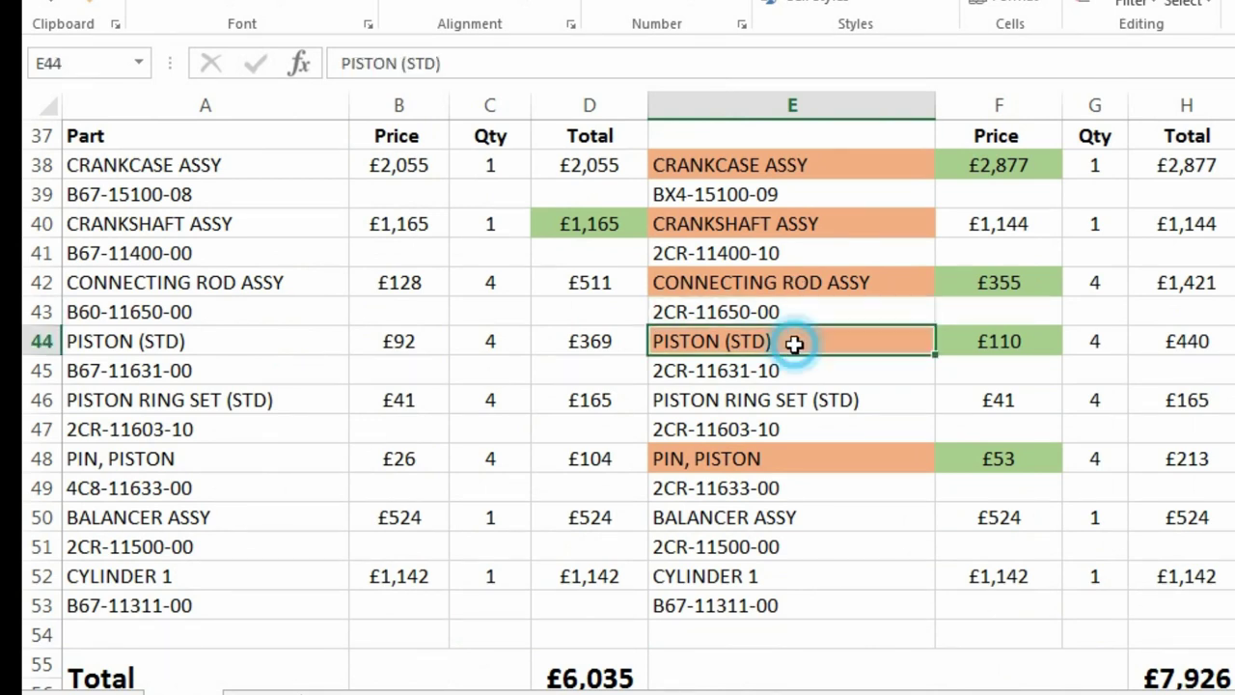
pyautogui.click(821, 249)
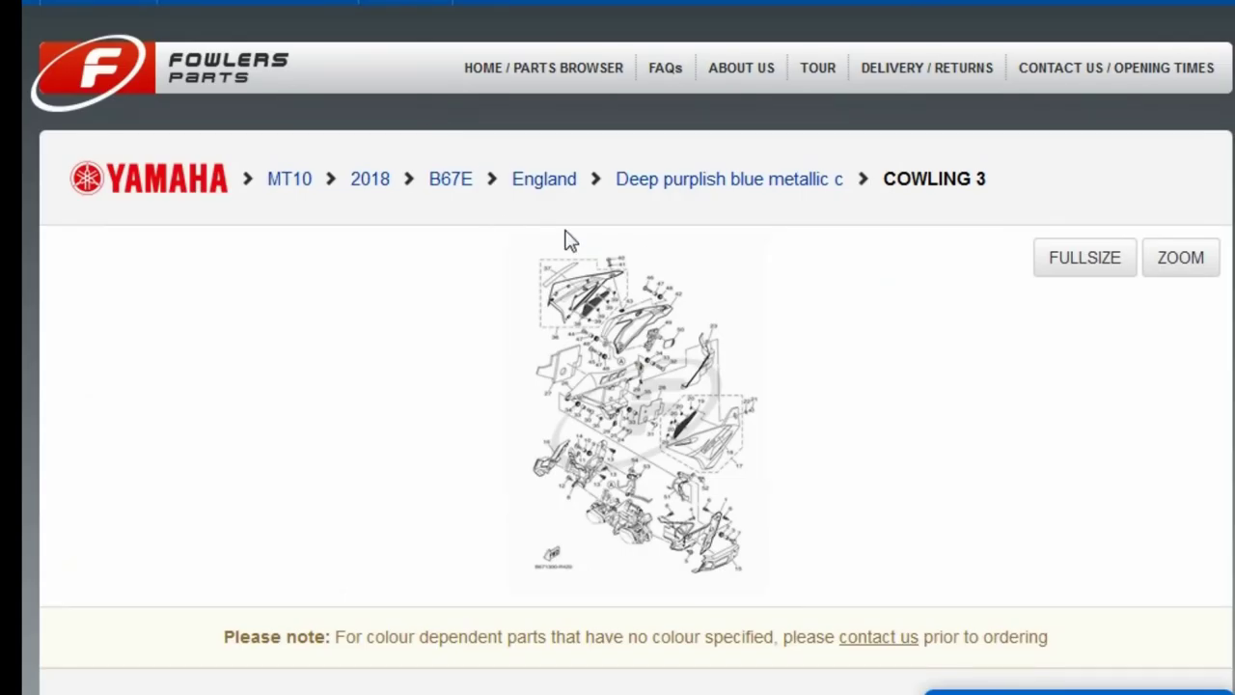
# On the Fowlers Parts website, open the ELECTRICAL 1 diagram for the 2018 MT10
pyautogui.click(762, 182)
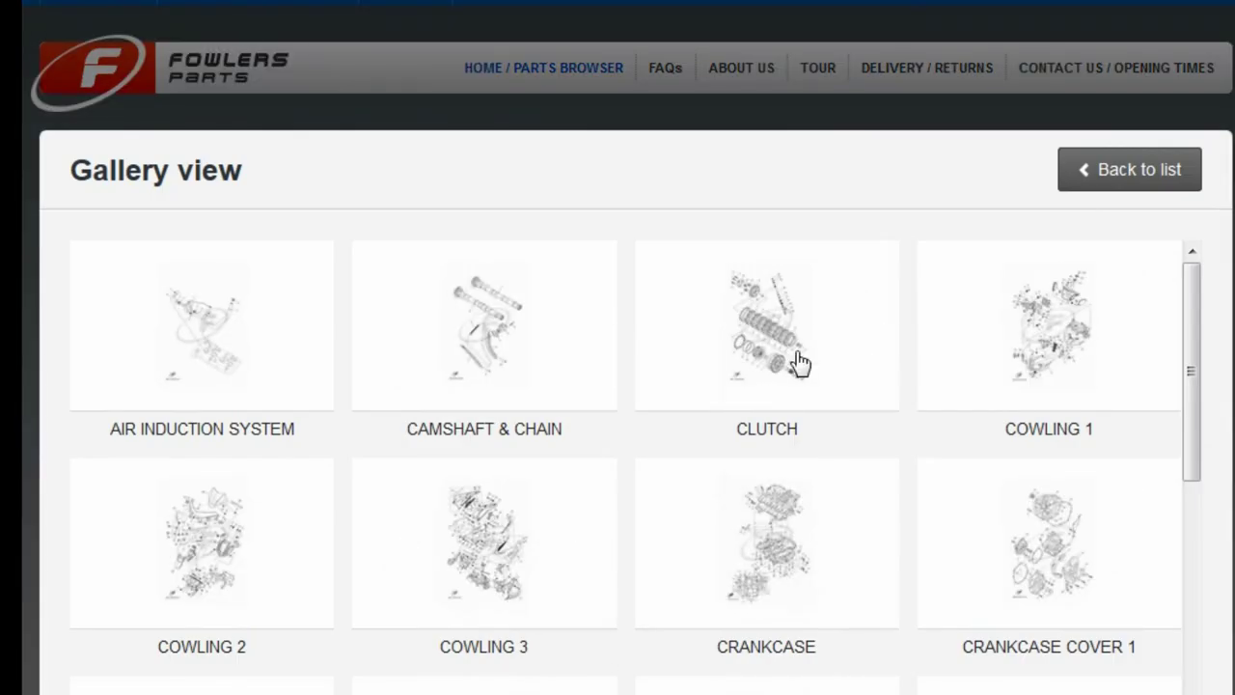
pyautogui.scroll(-5, 910, 418)
pyautogui.scroll(-2, 907, 418)
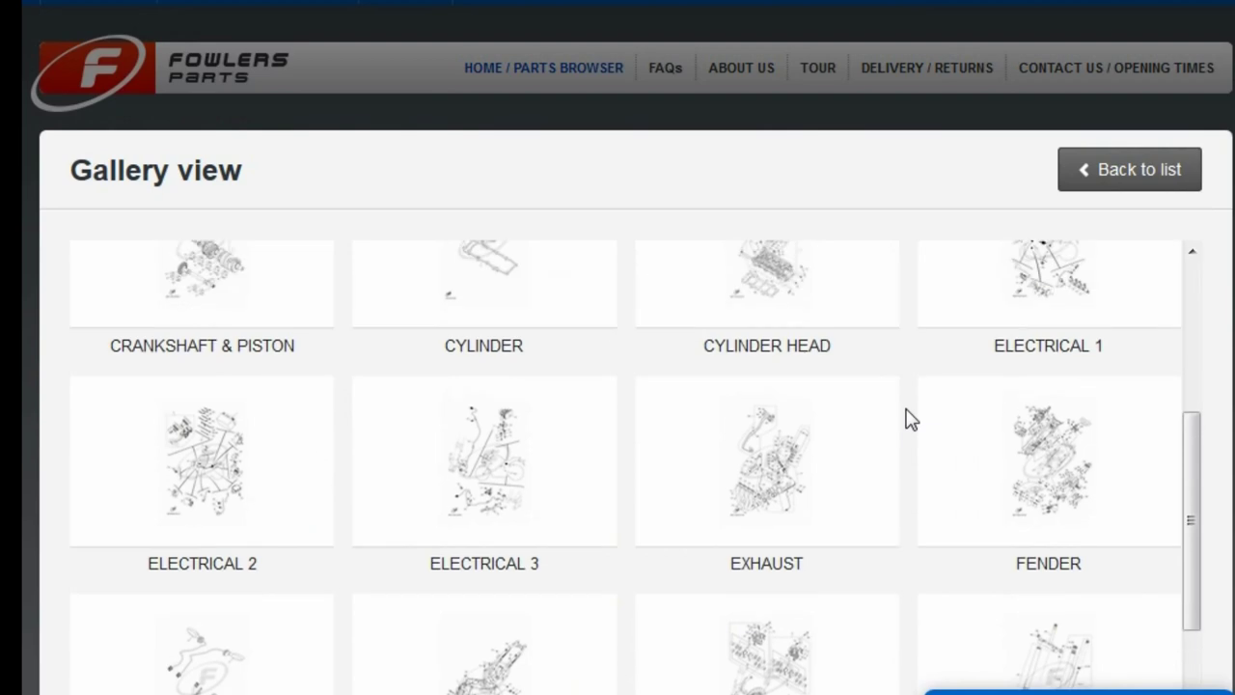
pyautogui.scroll(1, 907, 418)
pyautogui.click(998, 331)
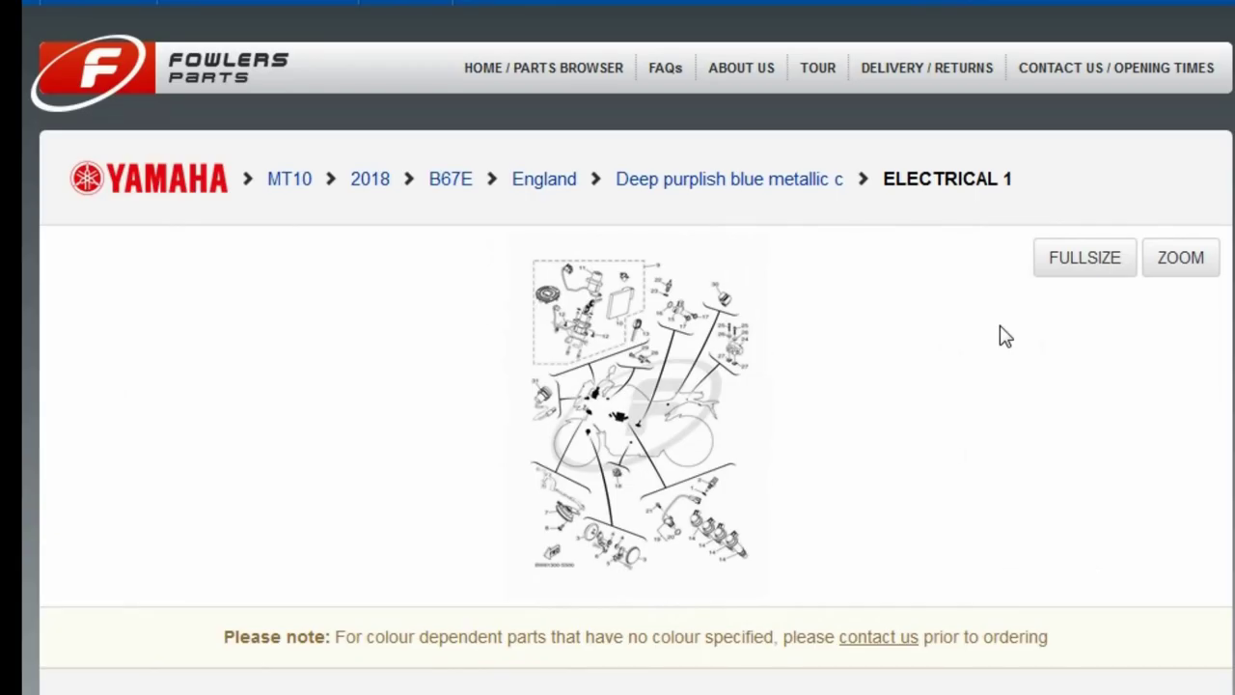
# Enlarge the MT10 ELECTRICAL 1 diagram and look through its parts list
pyautogui.click(1054, 261)
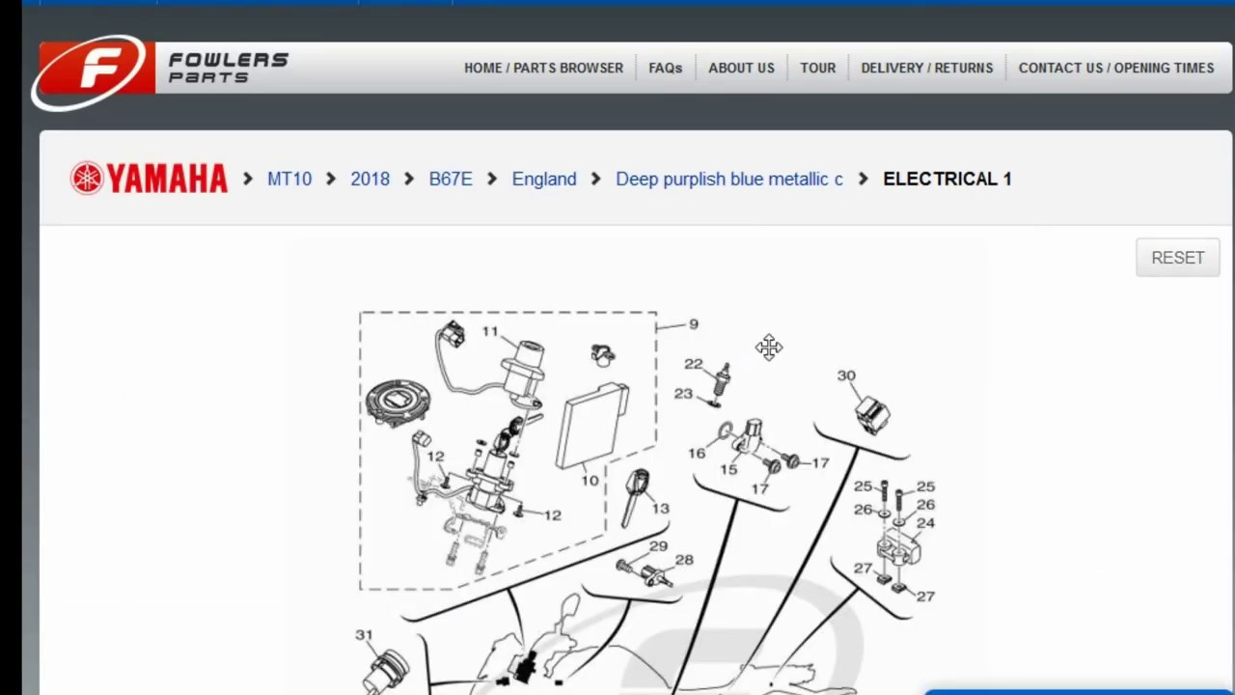
pyautogui.scroll(-5, 666, 401)
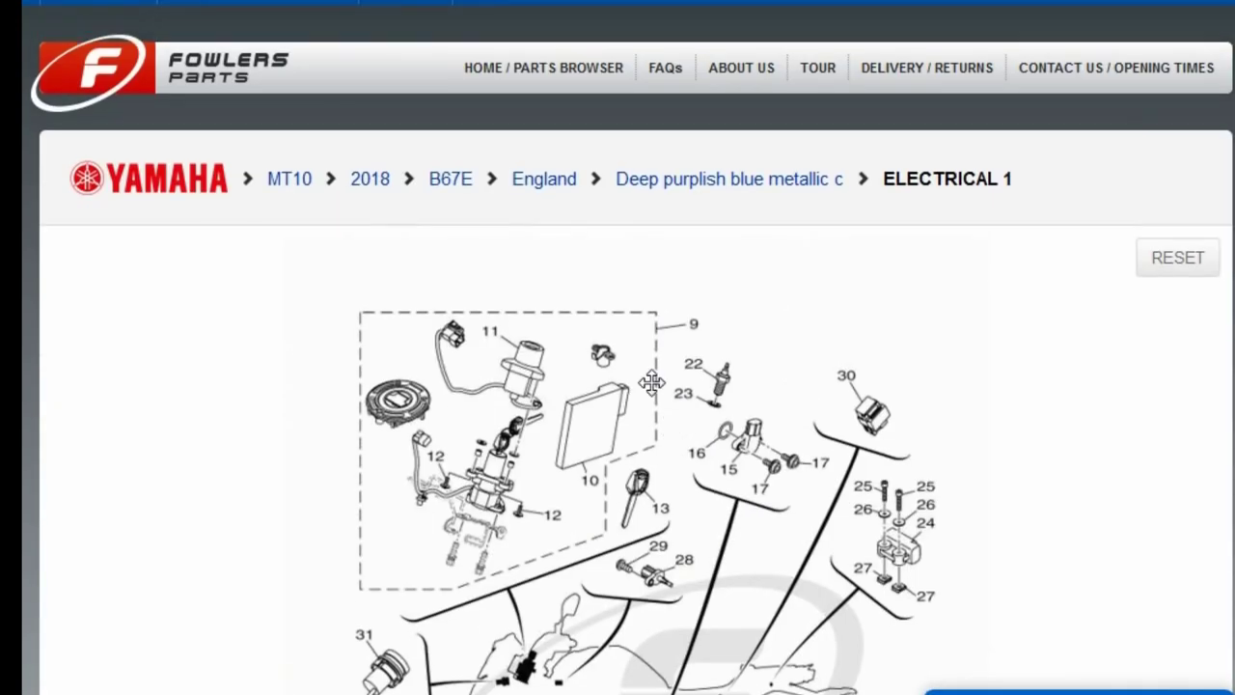
pyautogui.scroll(-15, 608, 415)
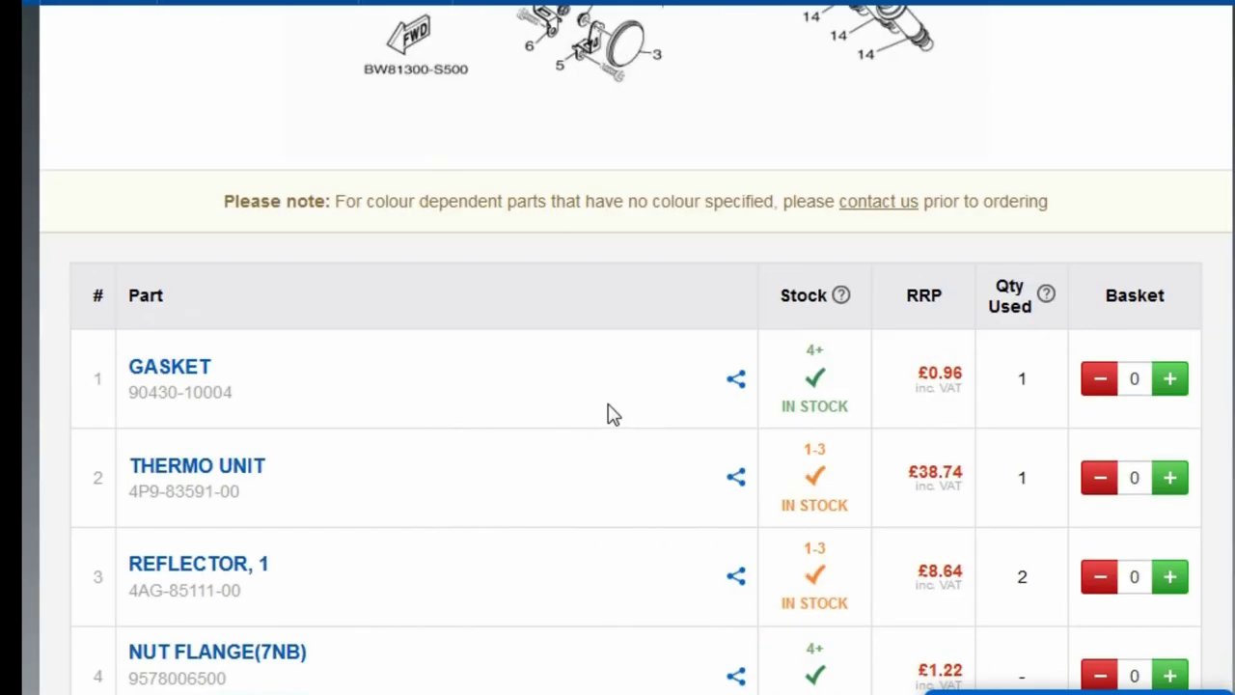
pyautogui.scroll(3, 608, 415)
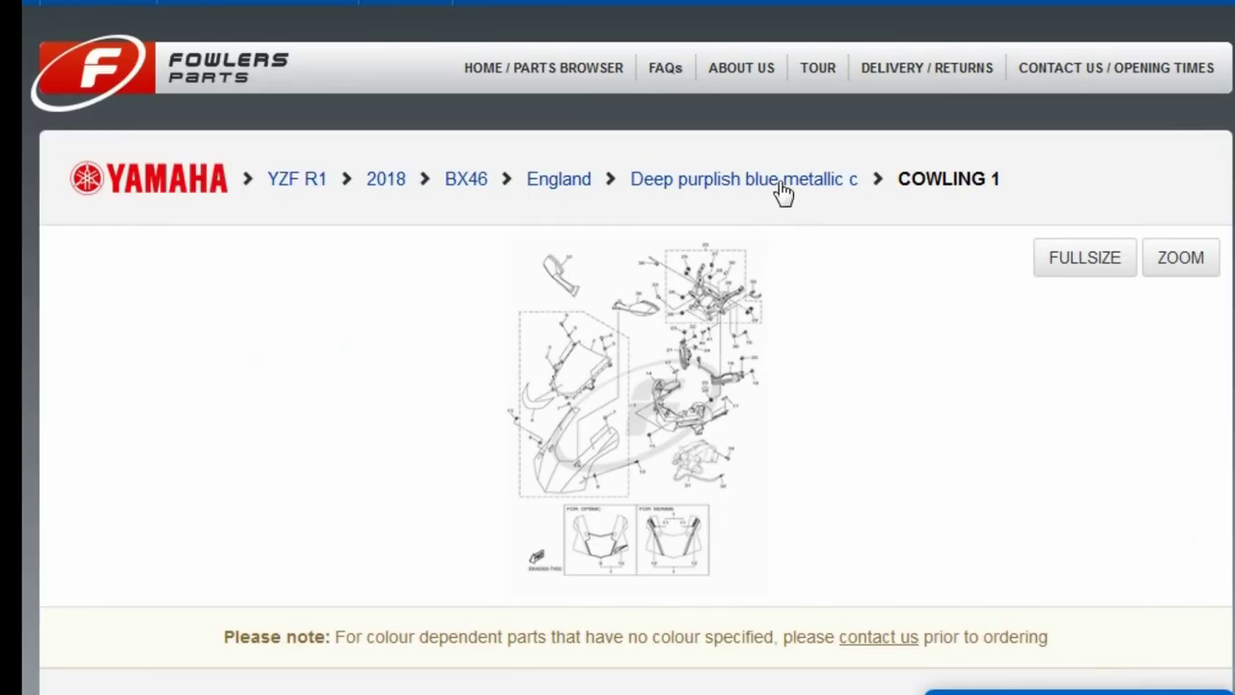
# On the 2018 YZF R1 parts page, open the ELECTRICAL 1 diagram
pyautogui.click(786, 192)
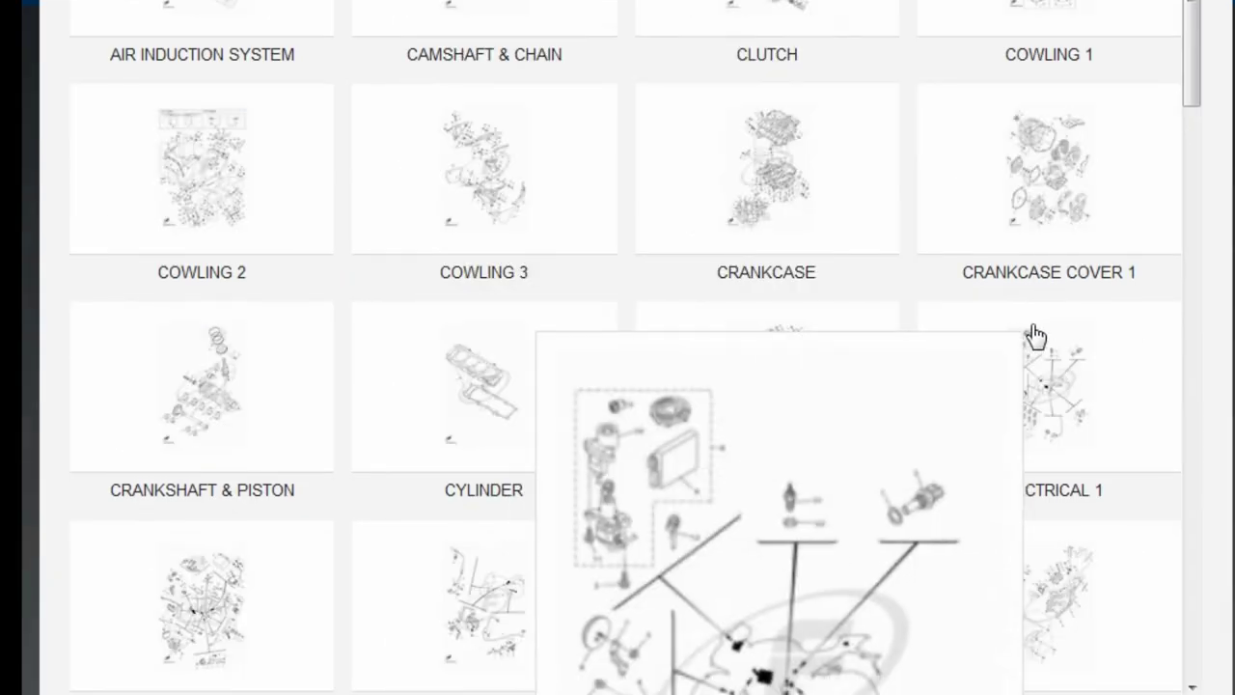
pyautogui.scroll(-3, 763, 311)
pyautogui.click(1012, 186)
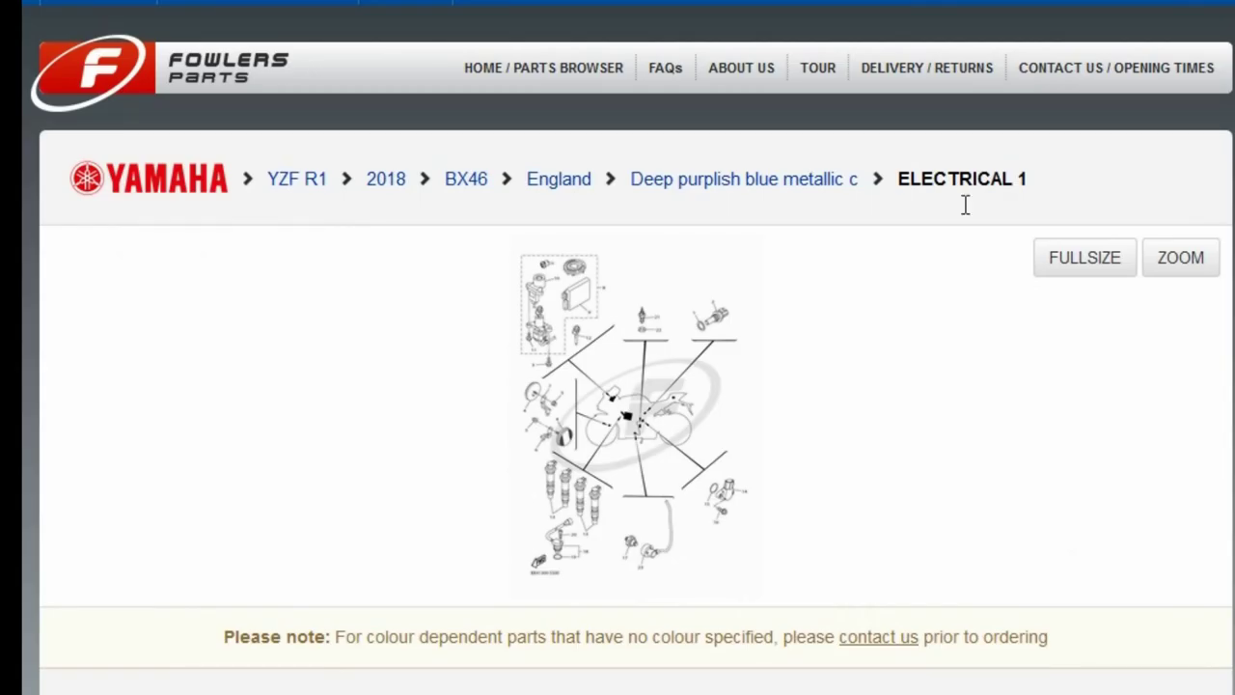
# Inspect the R1 ELECTRICAL 1 diagram at full size, reset it and look through the parts list
pyautogui.click(1077, 258)
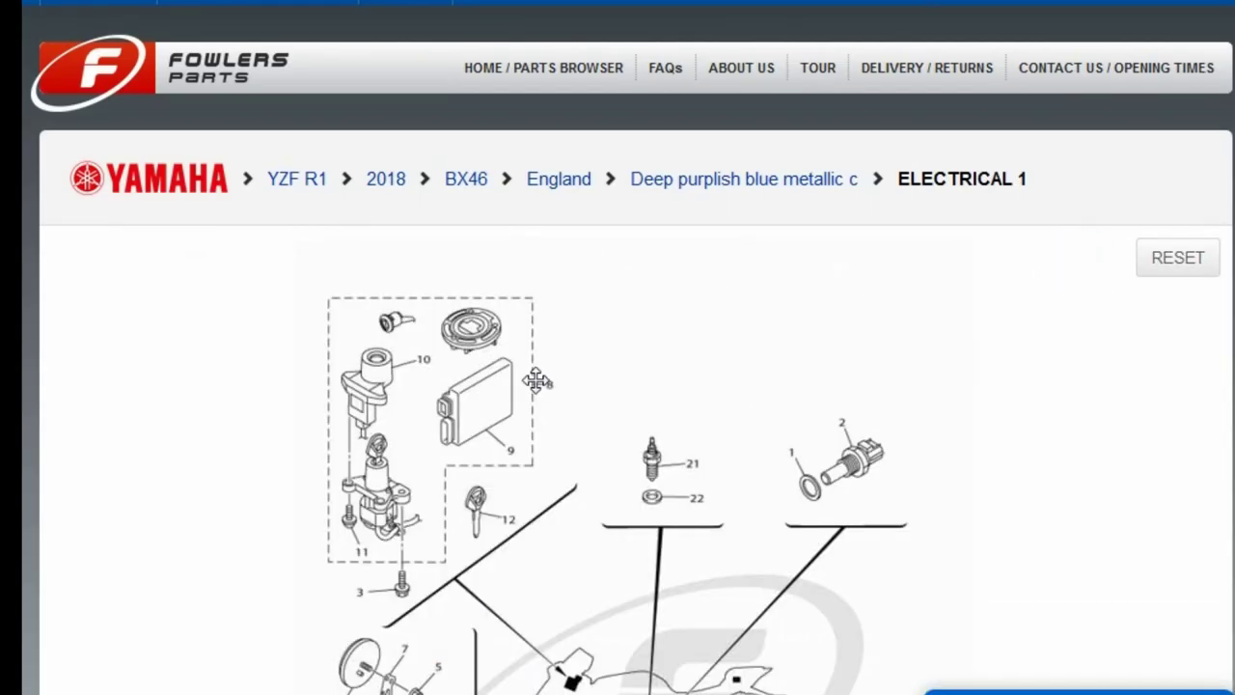
pyautogui.click(1197, 253)
pyautogui.scroll(-10, 646, 373)
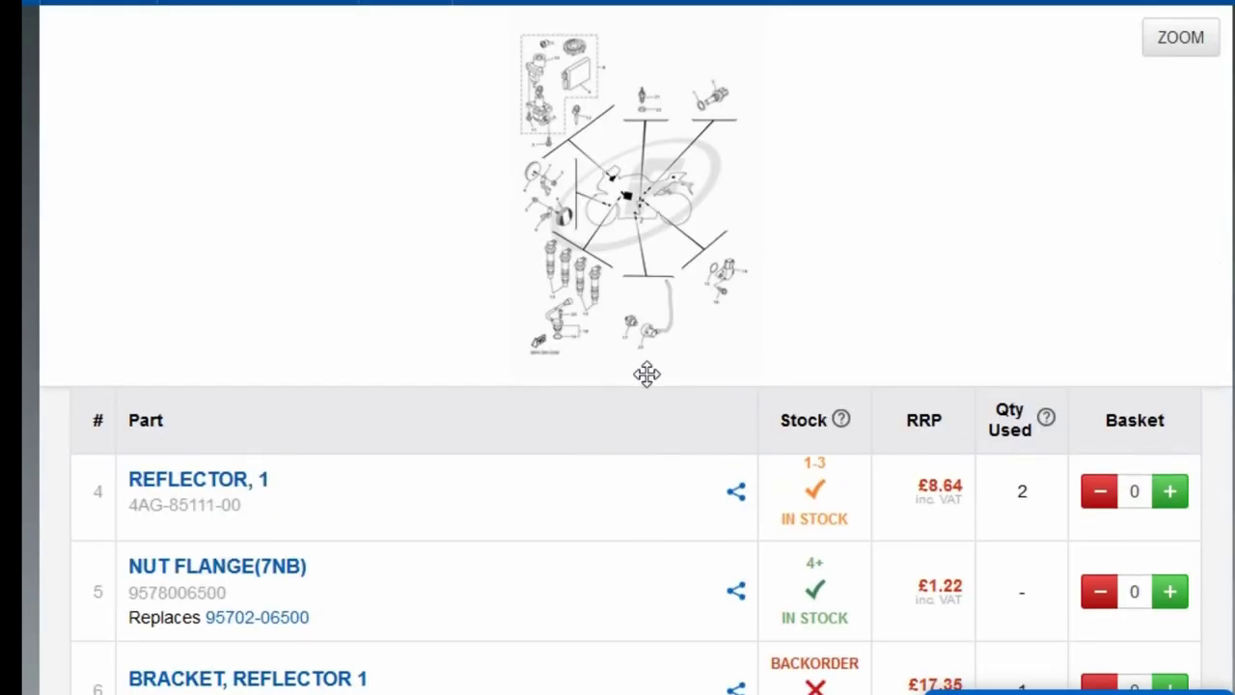
pyautogui.scroll(-1, 623, 547)
pyautogui.scroll(2, 640, 574)
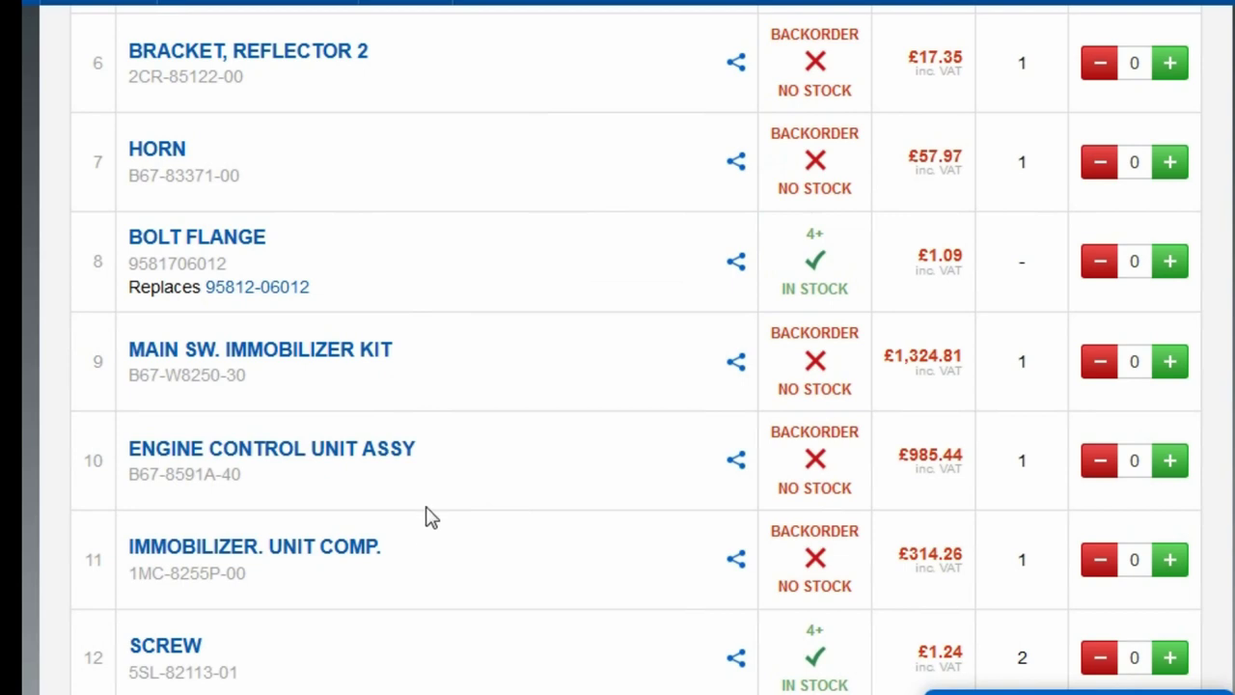
# Compare the part numbers and prices of the engine control unit and immobilizer entries in the MT10 and R1 parts lists
pyautogui.scroll(-4, 625, 437)
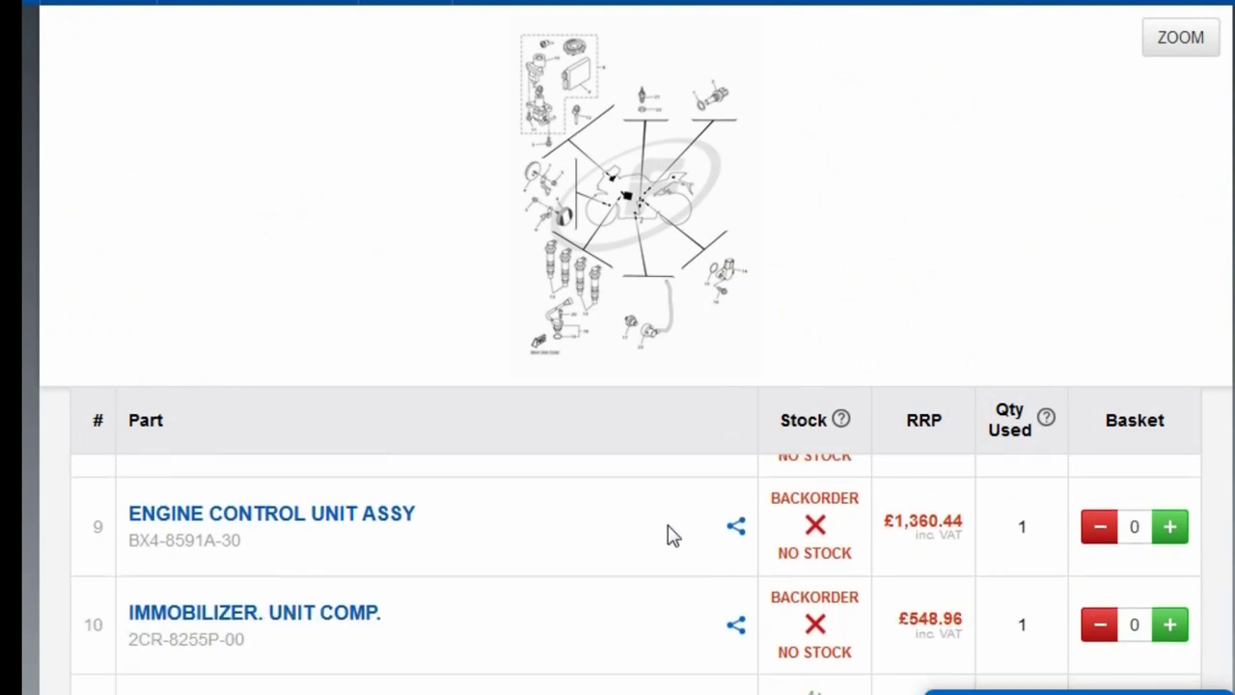
pyautogui.scroll(-1, 673, 537)
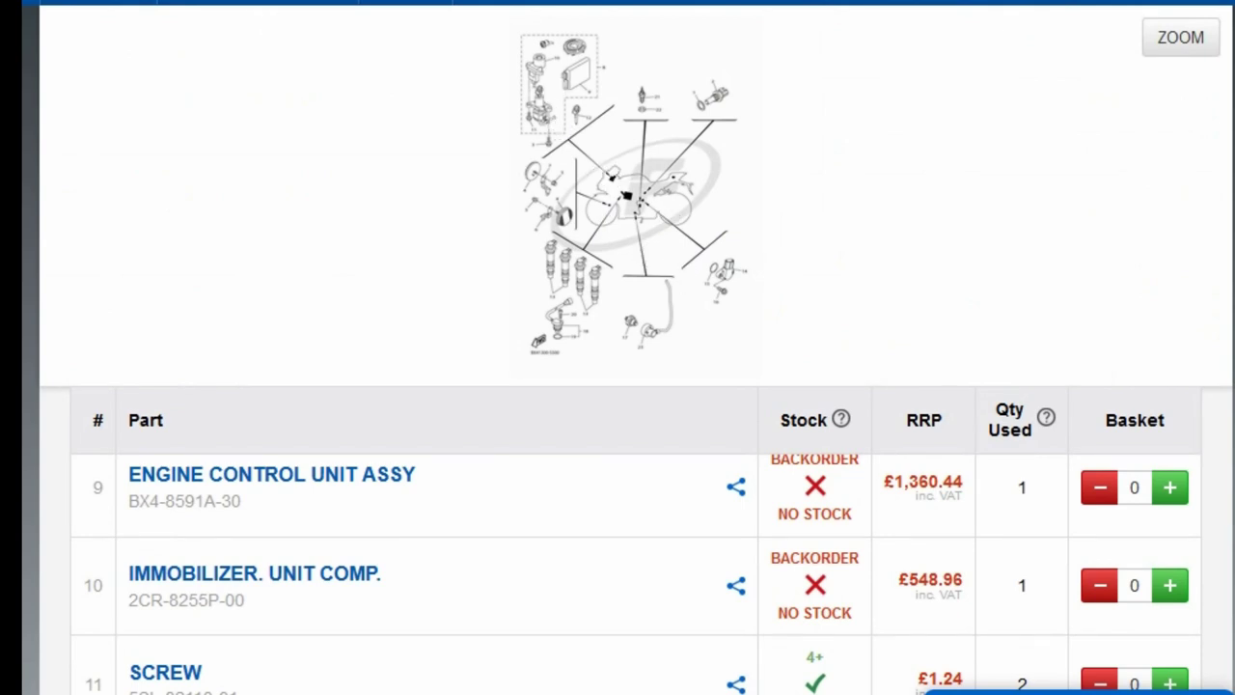
pyautogui.scroll(1, 681, 555)
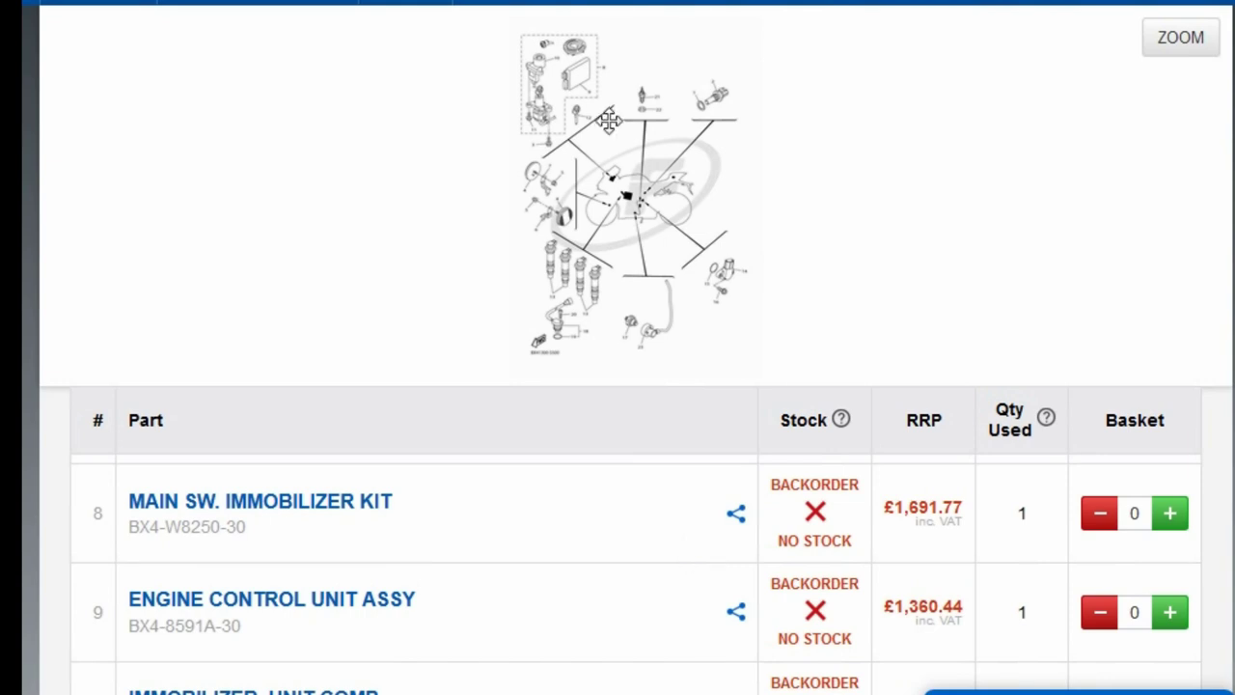
pyautogui.scroll(-6, 610, 122)
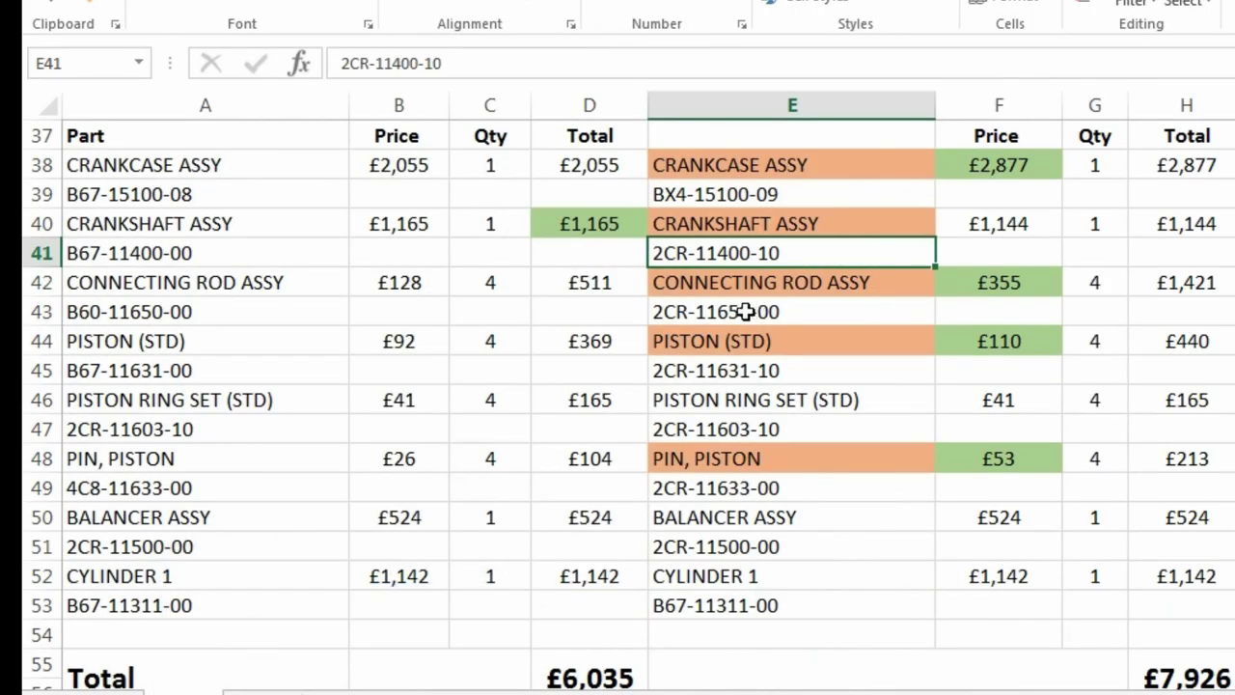
# Back in the spreadsheet, check the R1 piston pin part number in E49 and compare the HEAD totals across row 33
pyautogui.click(793, 496)
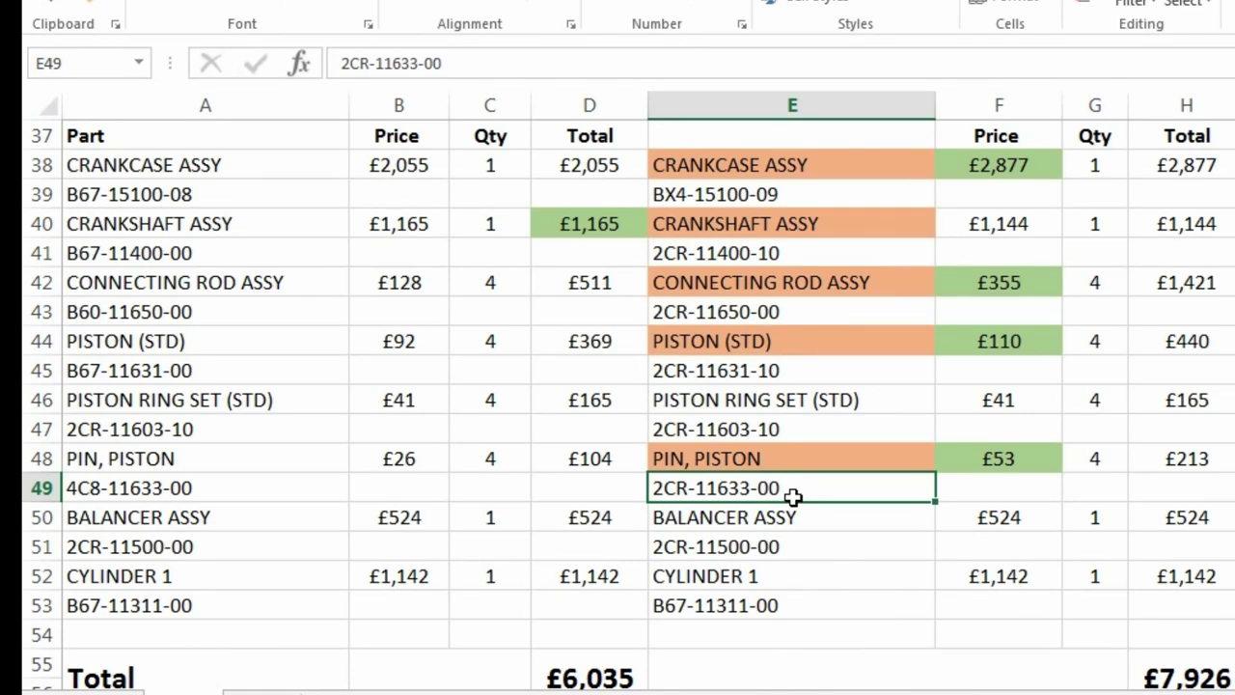
pyautogui.scroll(12, 791, 495)
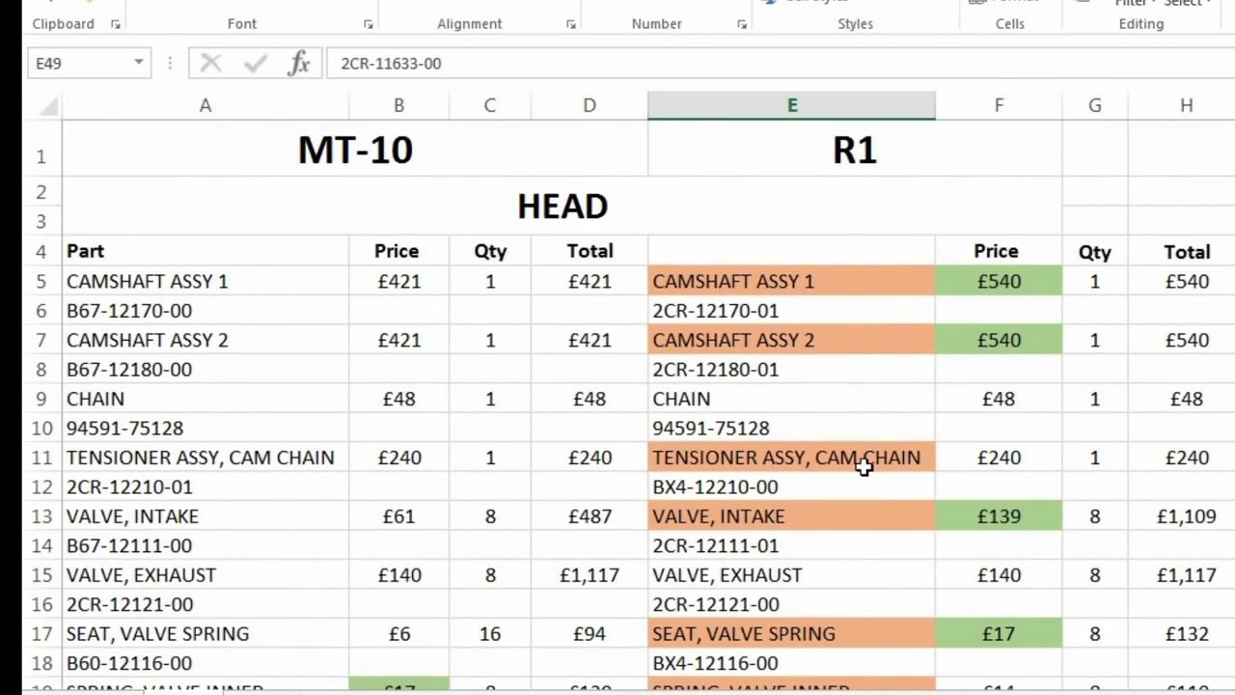
pyautogui.scroll(-7, 864, 466)
pyautogui.moveTo(546, 474); pyautogui.dragTo(1143, 458)
pyautogui.click(951, 474)
# Compare the MT-10 and R1 absolute totals by highlighting them across D58:H58
pyautogui.scroll(-10, 936, 475)
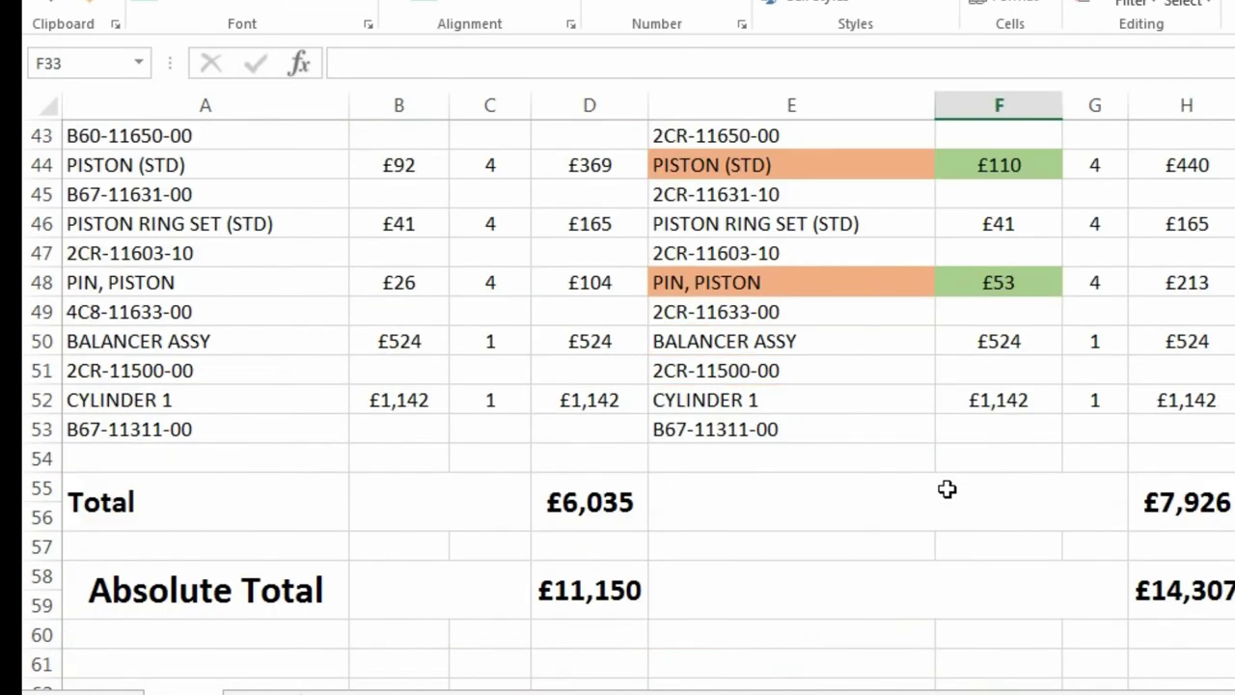
pyautogui.scroll(2, 924, 478)
pyautogui.moveTo(577, 495); pyautogui.dragTo(1113, 512)
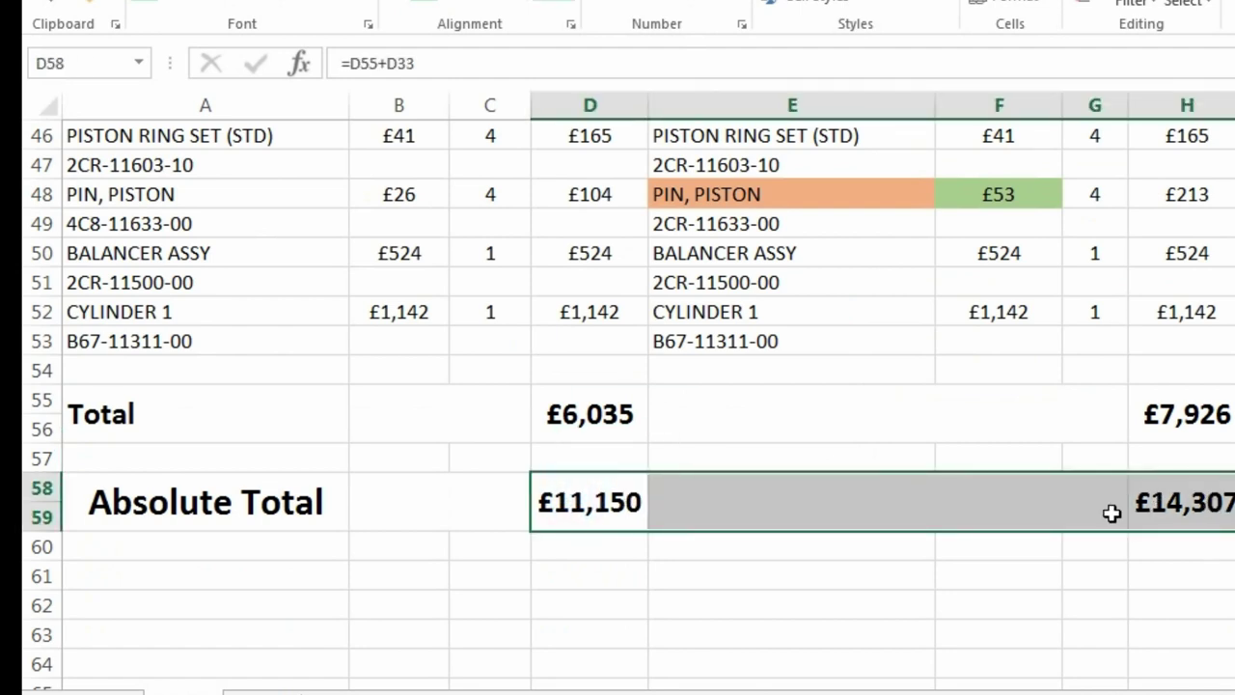
pyautogui.click(977, 556)
pyautogui.moveTo(595, 488); pyautogui.dragTo(1162, 479)
# Highlight the entries for the shared parts: the cylinder in row 52, the chain in row 9 and the exhaust valve in A15:F16
pyautogui.moveTo(1168, 314); pyautogui.dragTo(418, 309)
pyautogui.click(664, 345)
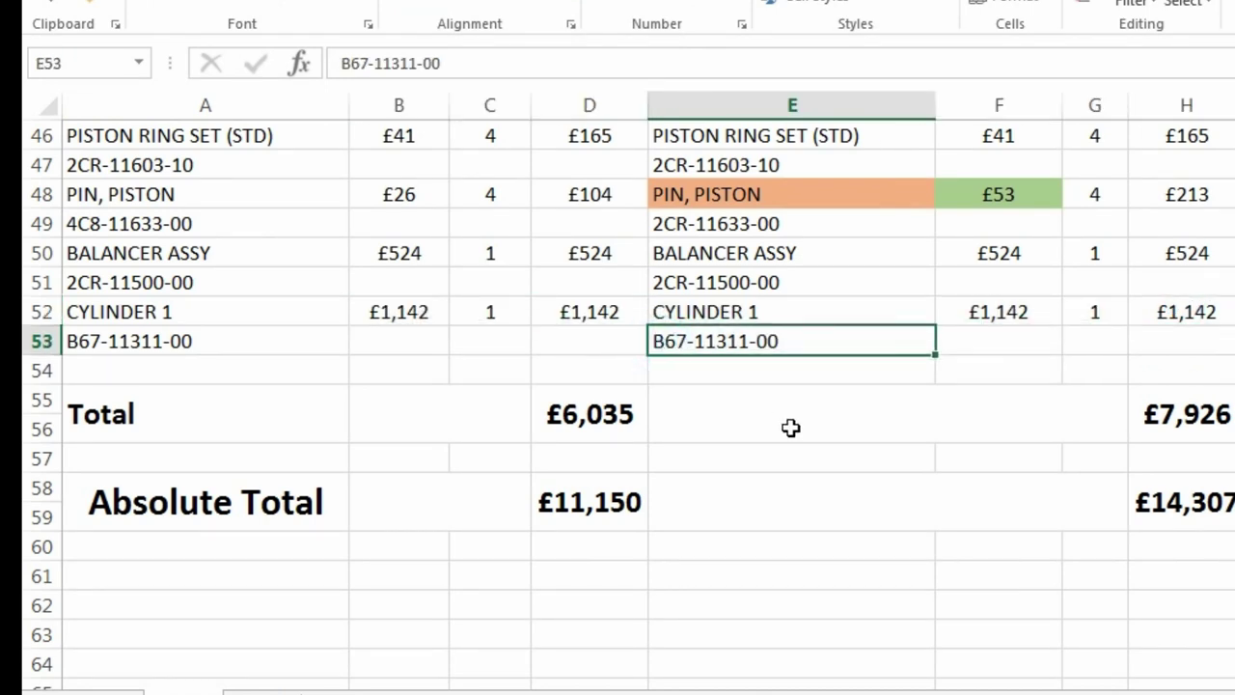
pyautogui.scroll(4, 788, 429)
pyautogui.scroll(10, 789, 429)
pyautogui.scroll(-1, 637, 381)
pyautogui.moveTo(719, 290); pyautogui.dragTo(260, 284)
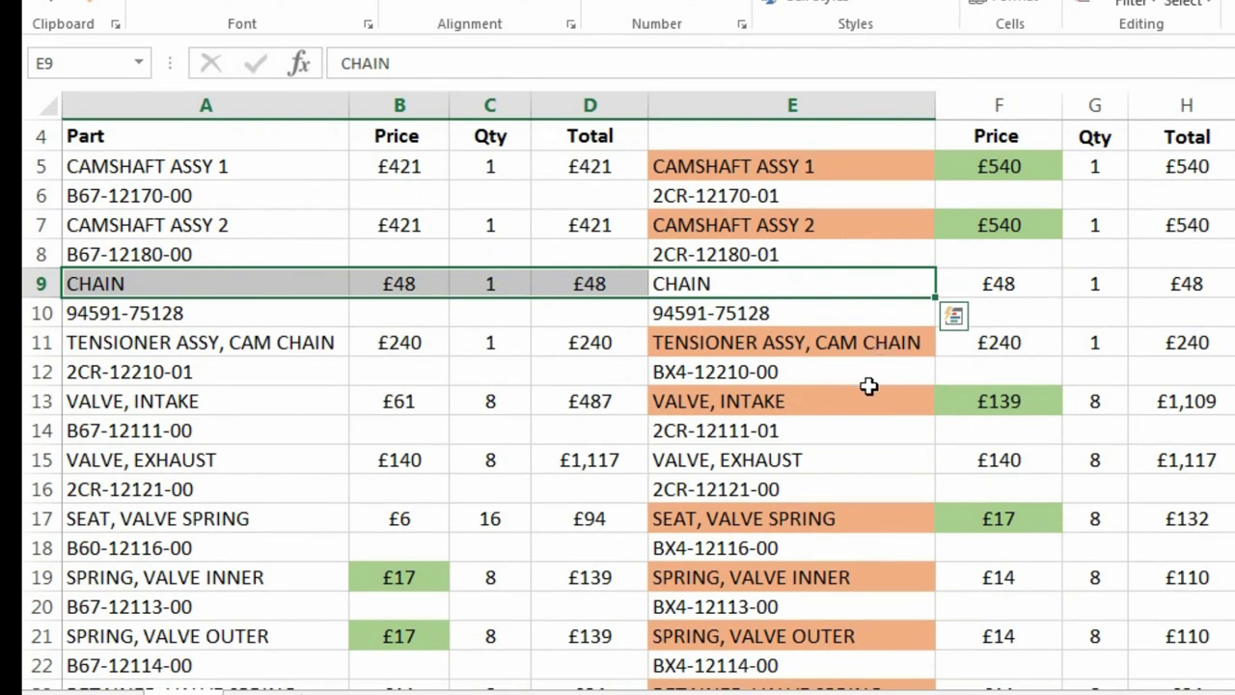
pyautogui.moveTo(815, 459); pyautogui.dragTo(258, 495)
pyautogui.moveTo(960, 460); pyautogui.dragTo(238, 498)
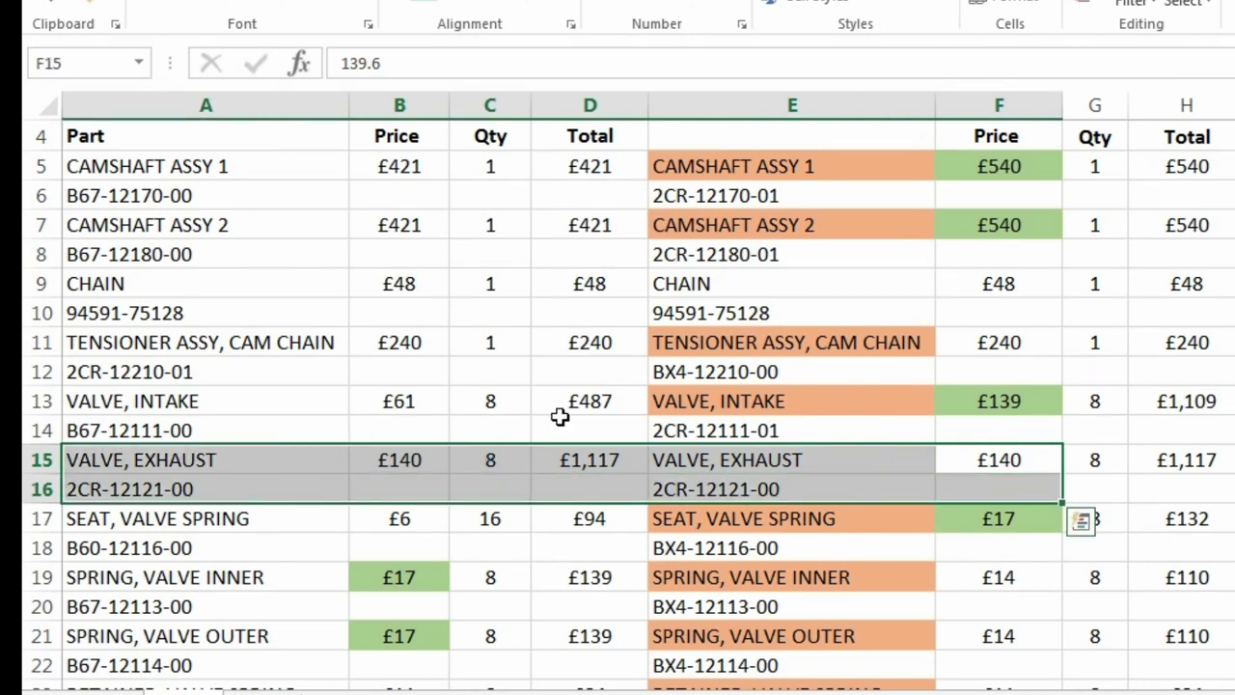
# Compare the MT-10 and R1 cylinder head cover entries by highlighting them across A29:F30
pyautogui.scroll(-2, 579, 407)
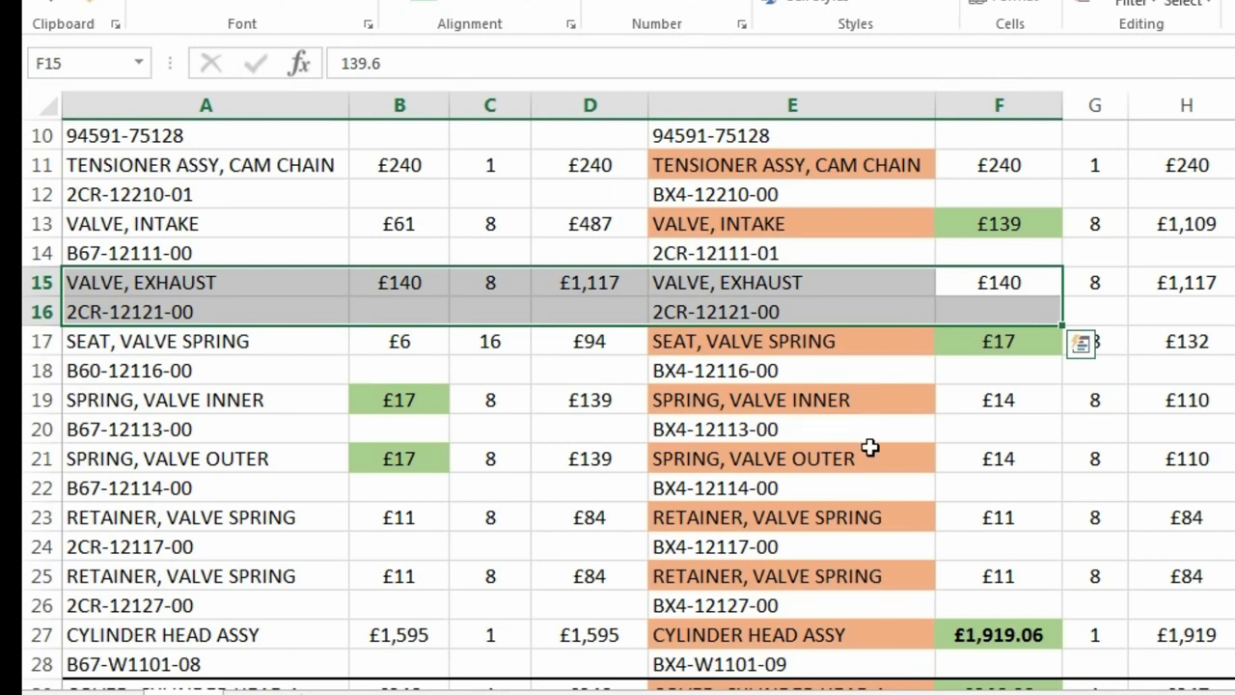
pyautogui.scroll(-3, 850, 446)
pyautogui.click(999, 491)
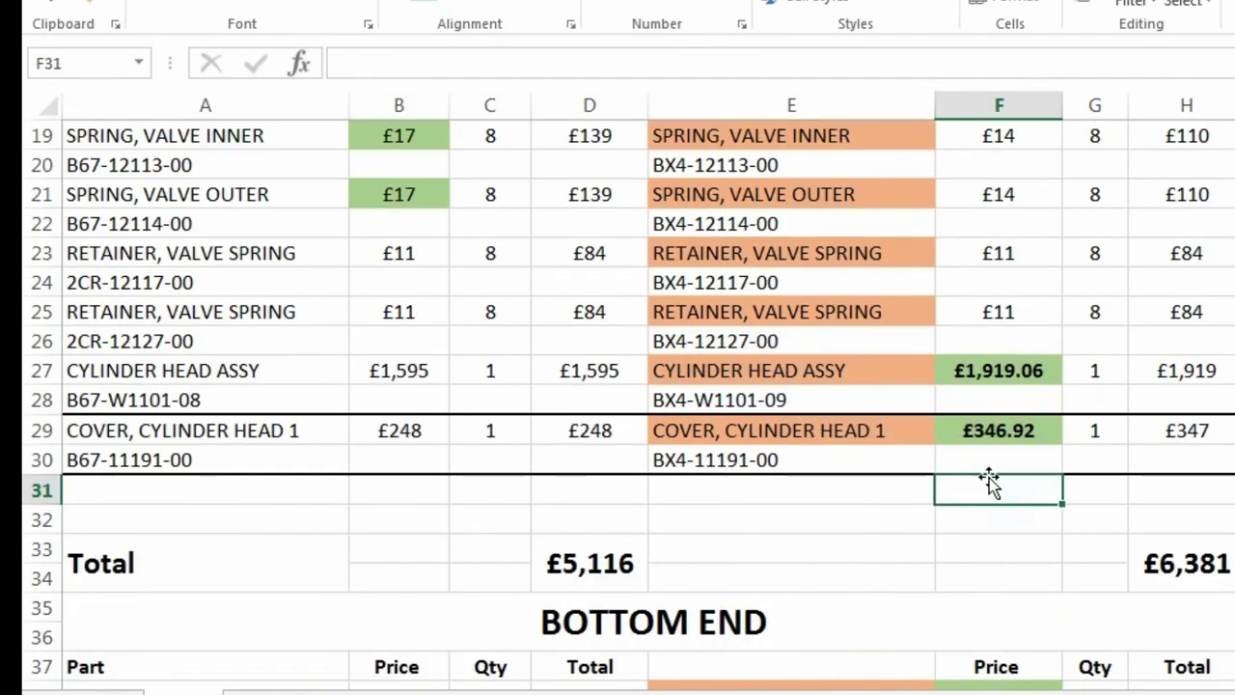
pyautogui.click(1003, 427)
pyautogui.moveTo(1004, 427); pyautogui.dragTo(160, 449)
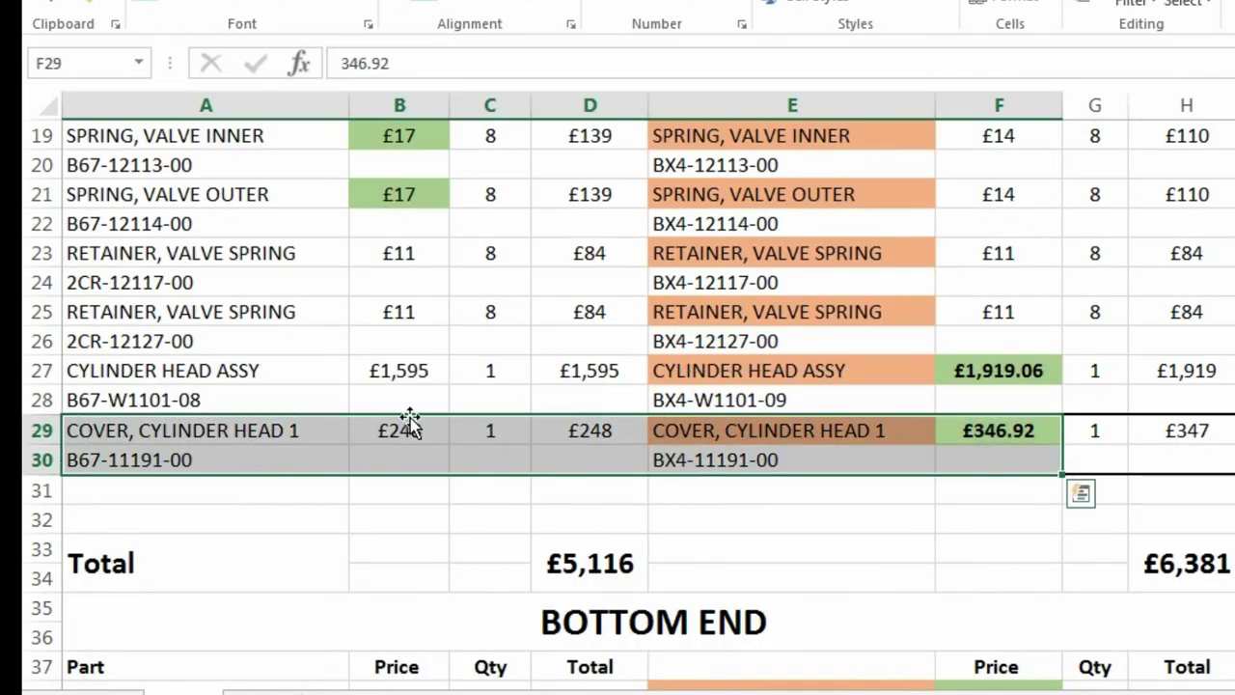
pyautogui.click(629, 369)
# Highlight the R1 cylinder head assembly's part number and price in E27:F28, and check the retainer part number in E26
pyautogui.scroll(-1, 628, 374)
pyautogui.scroll(-3, 705, 357)
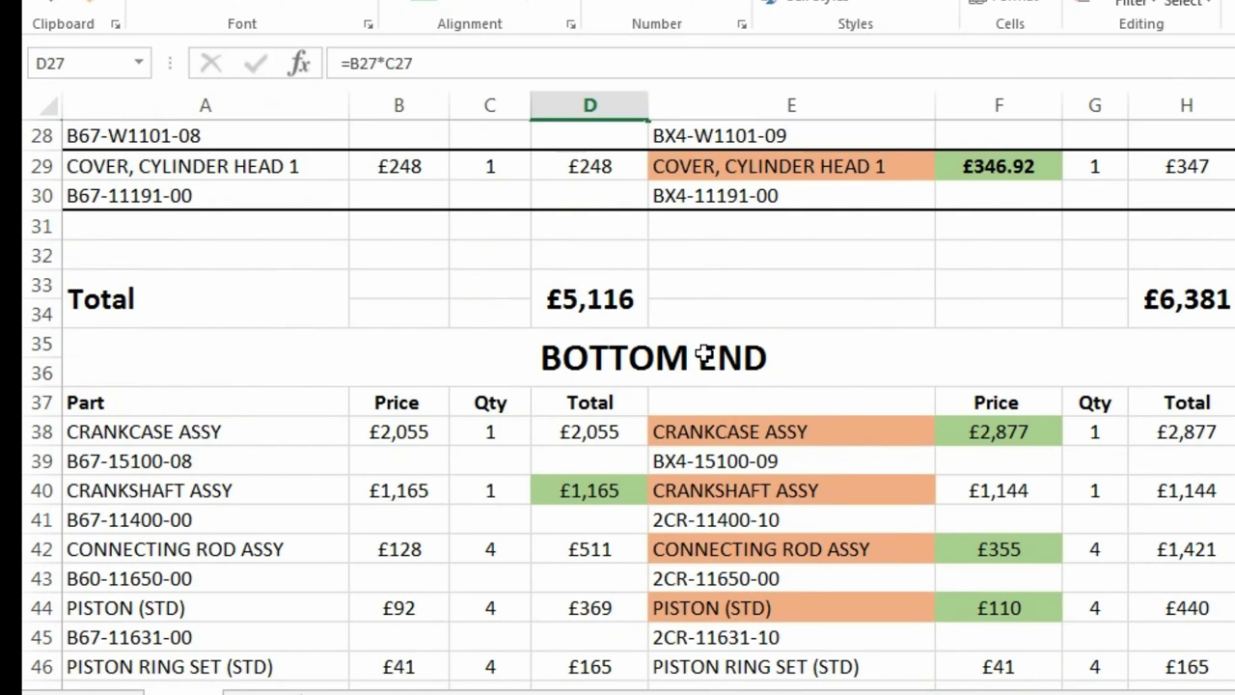
pyautogui.scroll(3, 705, 357)
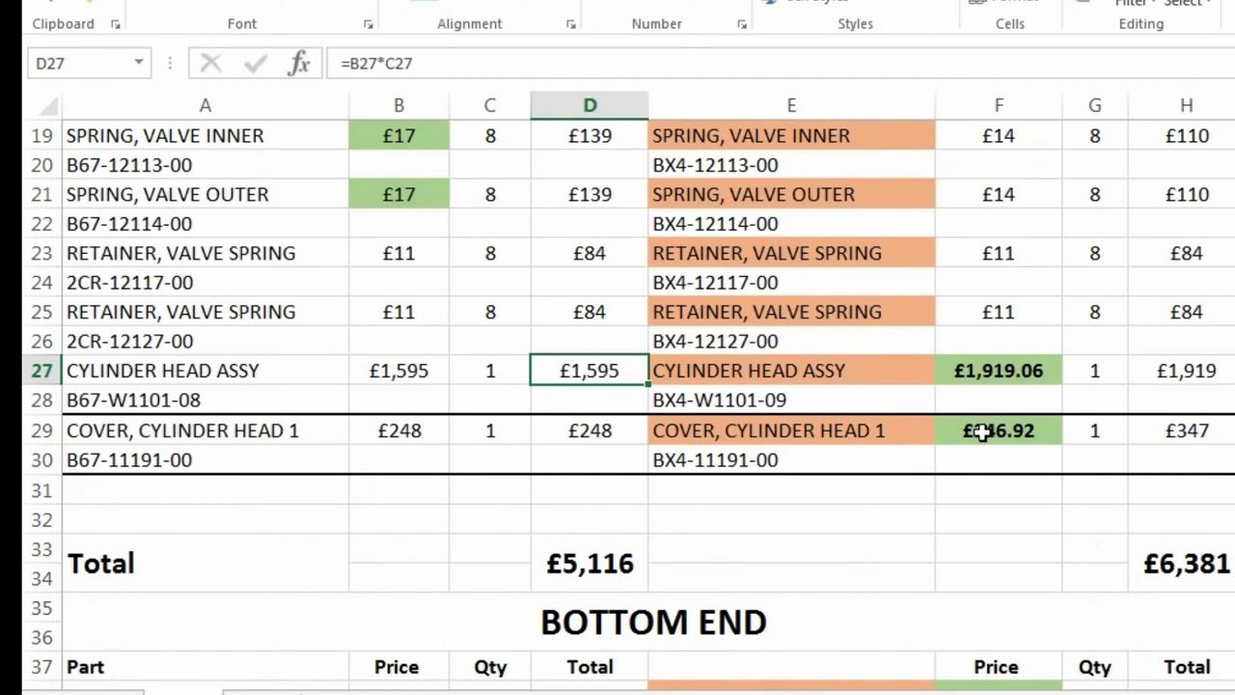
pyautogui.moveTo(851, 394); pyautogui.dragTo(960, 366)
pyautogui.click(836, 339)
# Compare the MT-10 and R1 connecting rod prices in B42 and F42 of the BOTTOM END section
pyautogui.scroll(-4, 816, 347)
pyautogui.scroll(-4, 816, 348)
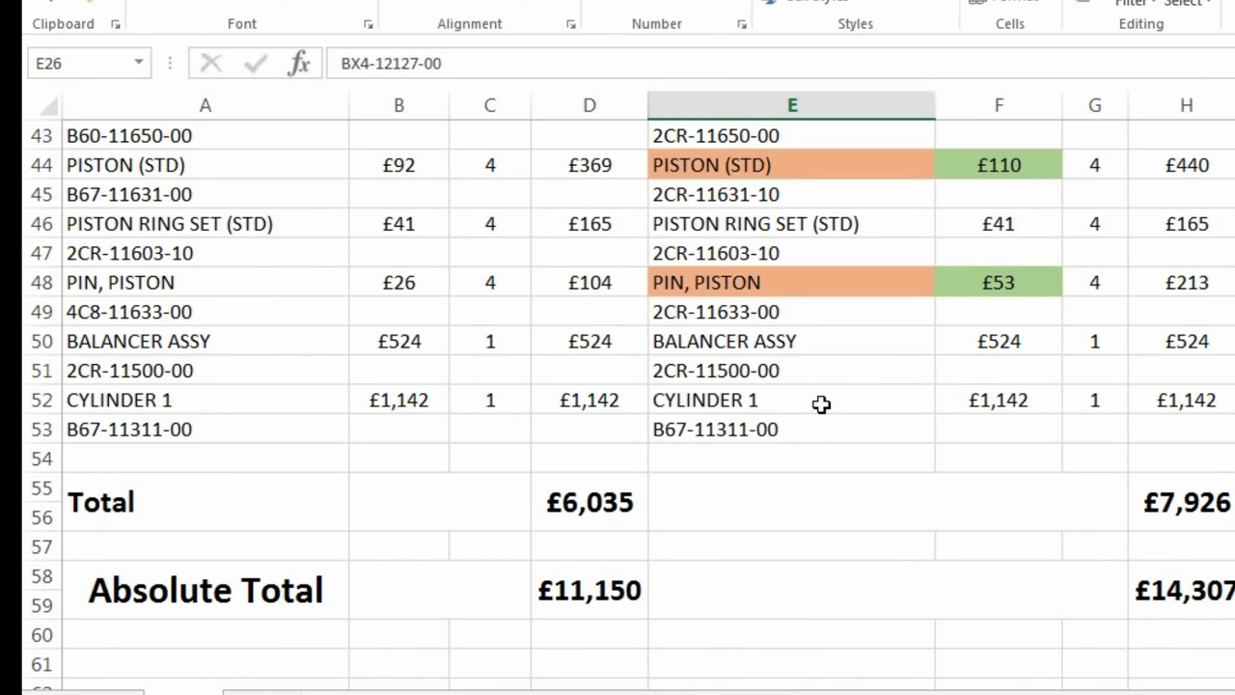
pyautogui.scroll(12, 821, 403)
pyautogui.scroll(-7, 800, 428)
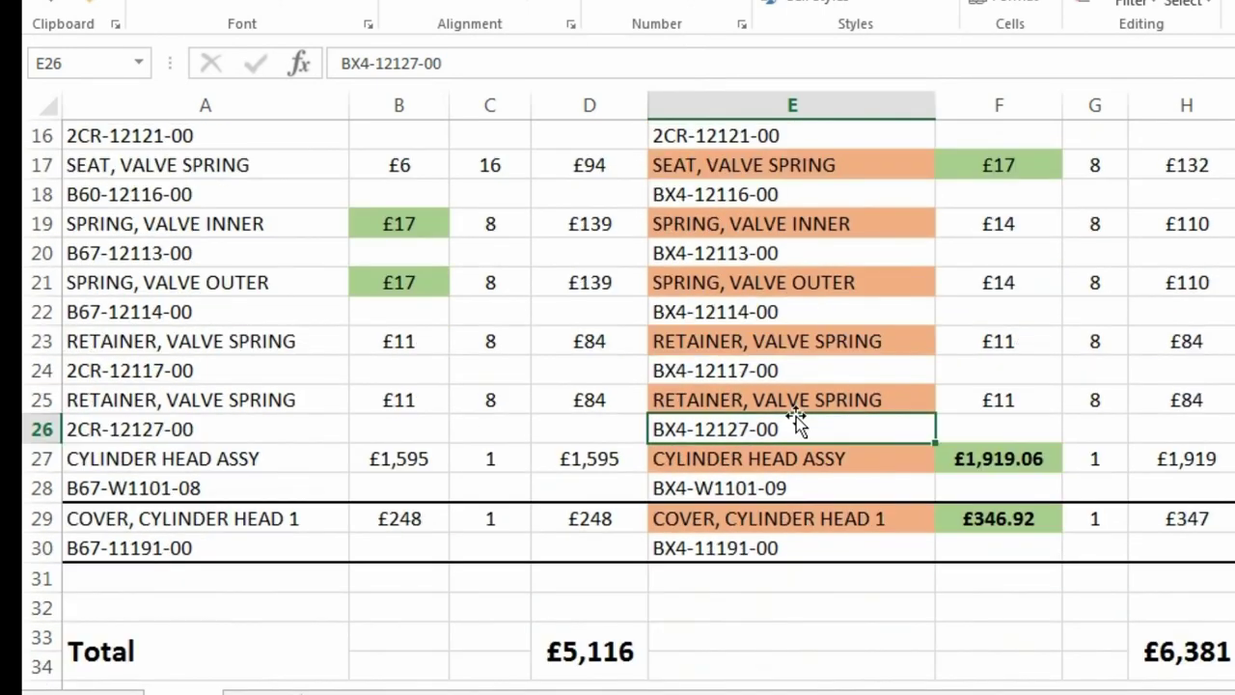
pyautogui.scroll(-2, 670, 433)
pyautogui.click(534, 425)
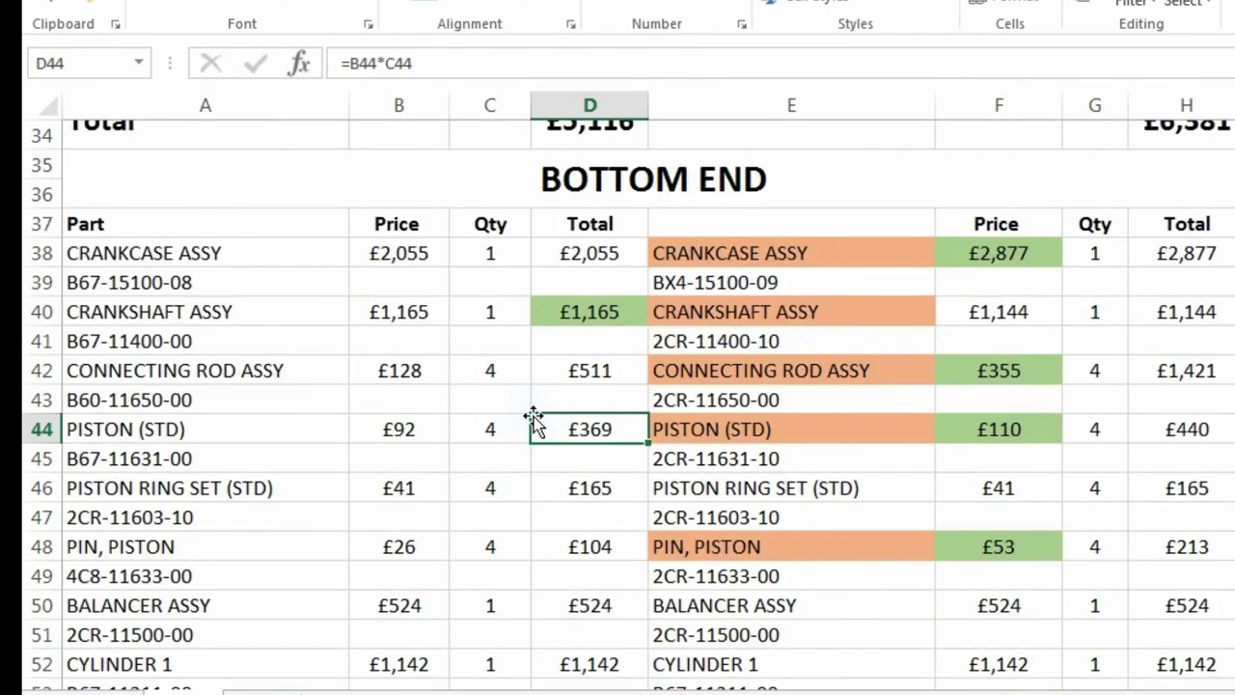
pyautogui.click(442, 373)
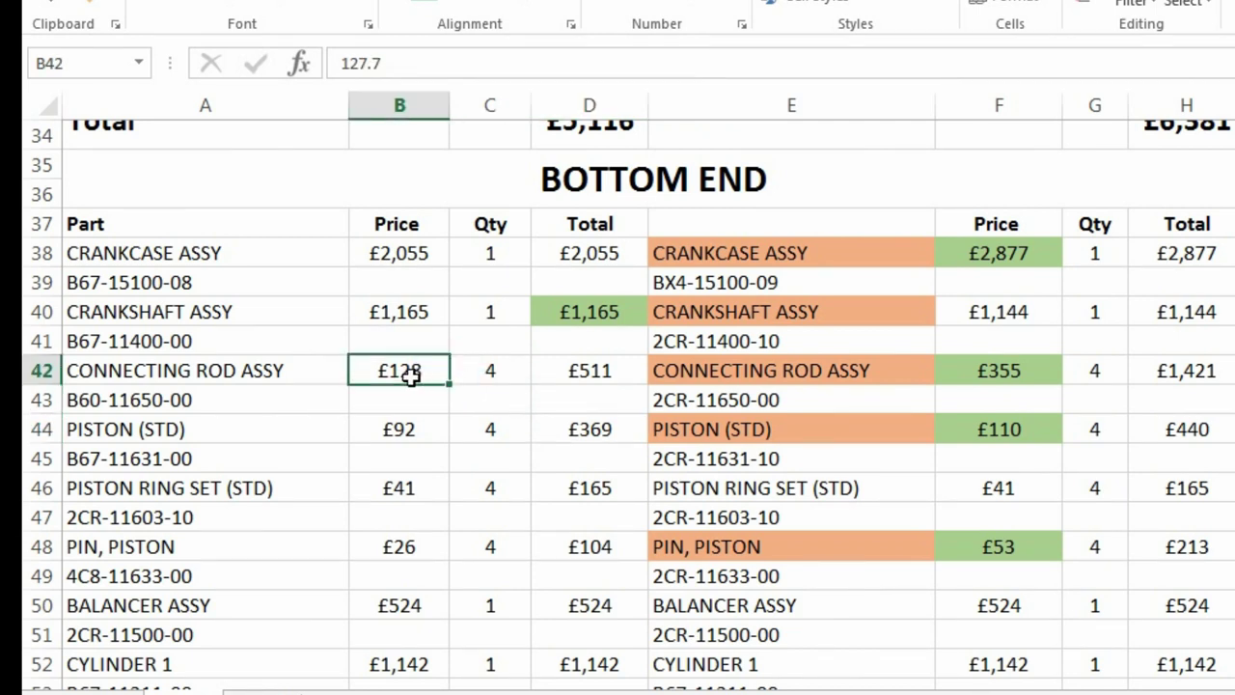
pyautogui.click(951, 362)
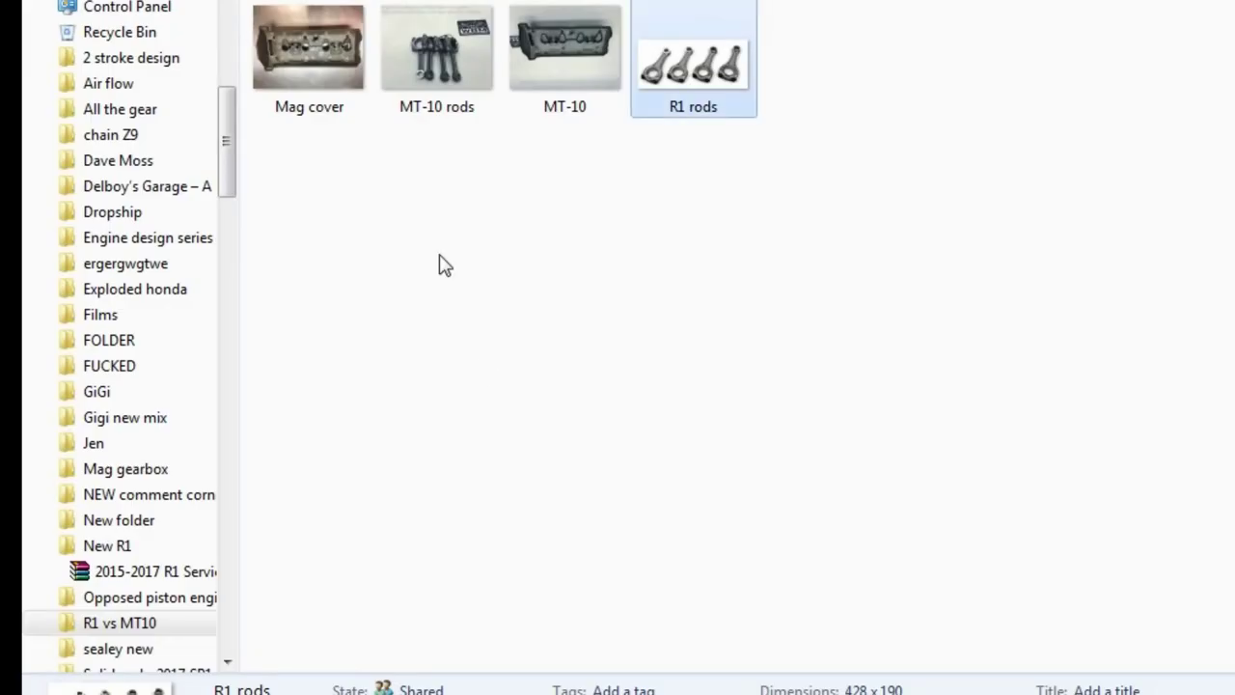
# View the part pictures in the R1 vs MT10 folder, and highlight the connecting rod prices across B42:F42 in the spreadsheet
pyautogui.moveTo(411, 77); pyautogui.dragTo(616, 94)
pyautogui.doubleClick(527, 53)
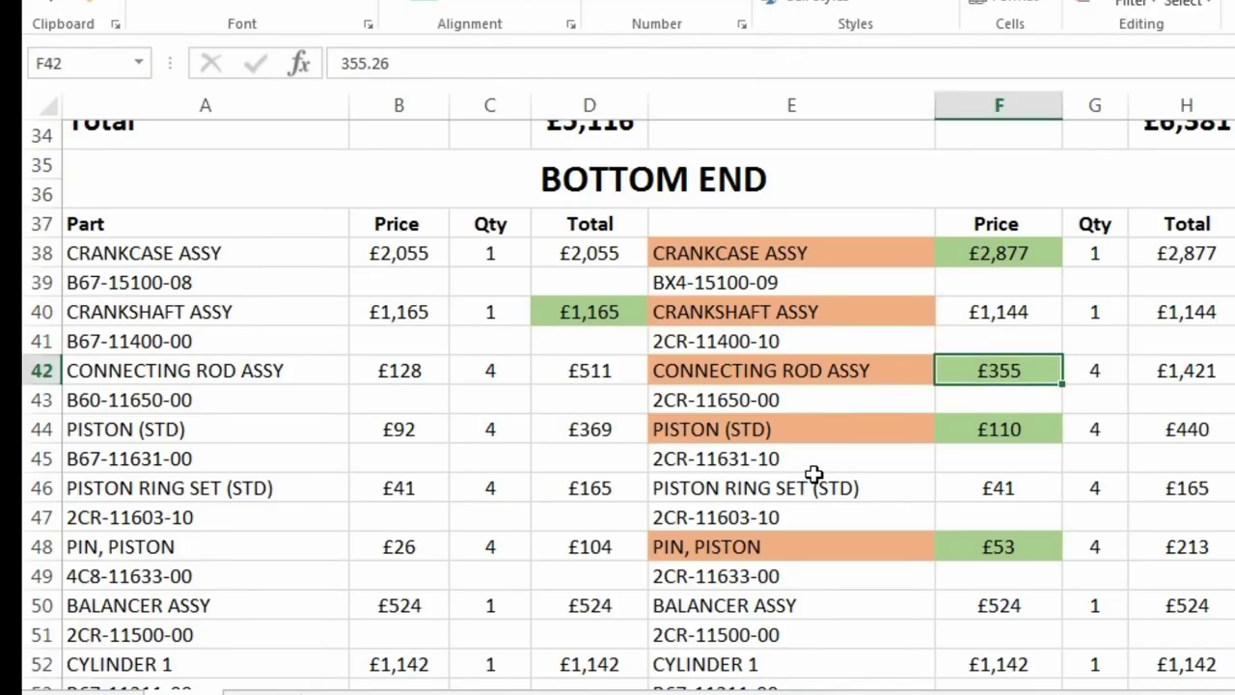
pyautogui.click(810, 459)
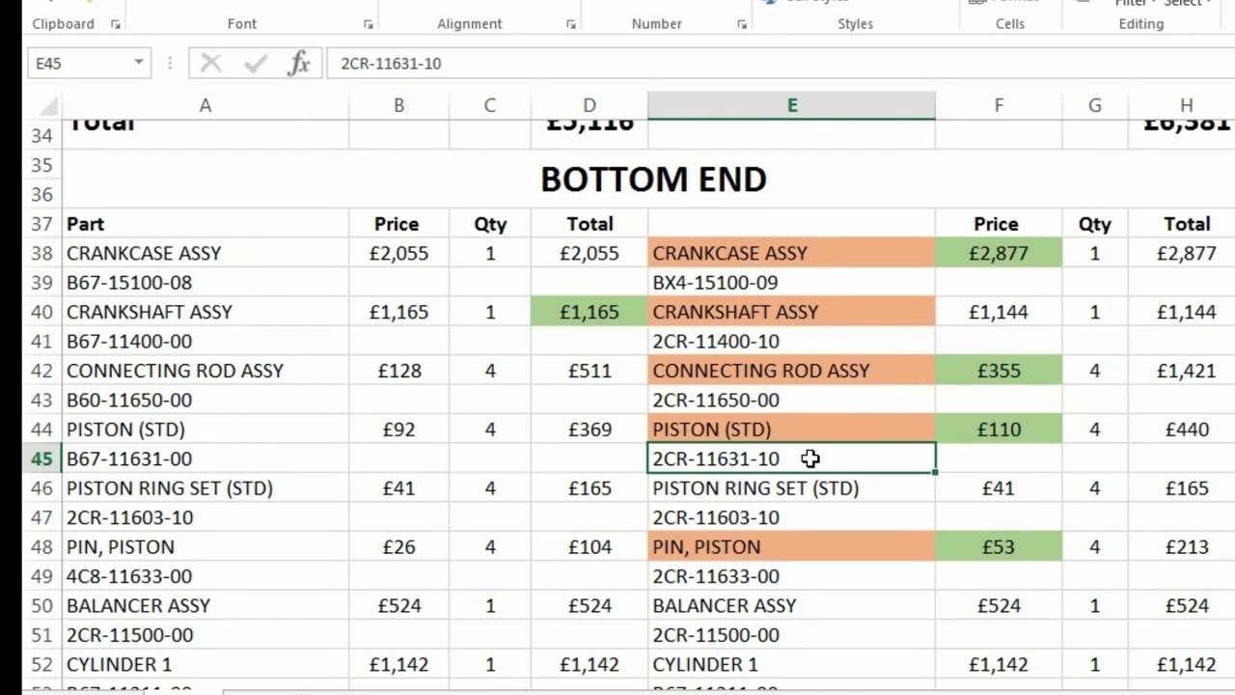
pyautogui.moveTo(984, 371); pyautogui.dragTo(401, 382)
pyautogui.click(606, 496)
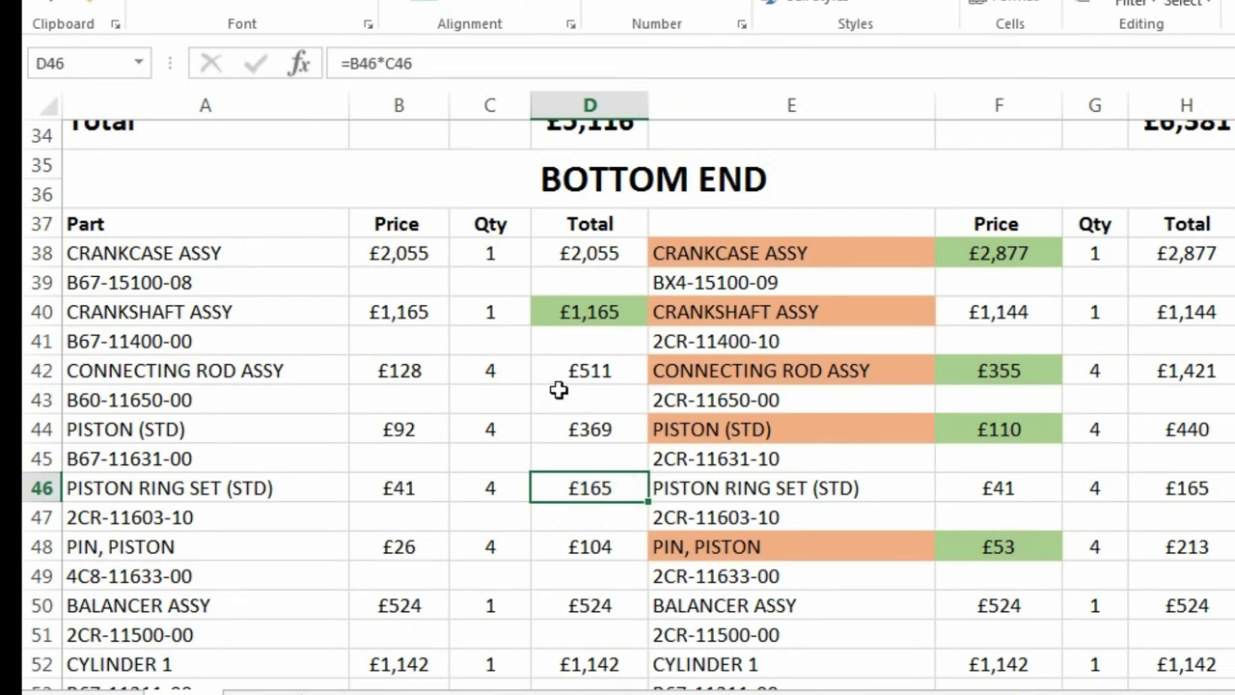
# Compare the MT-10 and R1 crankcase part numbers and prices in rows 38 and 39, and check the crankshaft price in B40
pyautogui.moveTo(394, 253); pyautogui.dragTo(1037, 262)
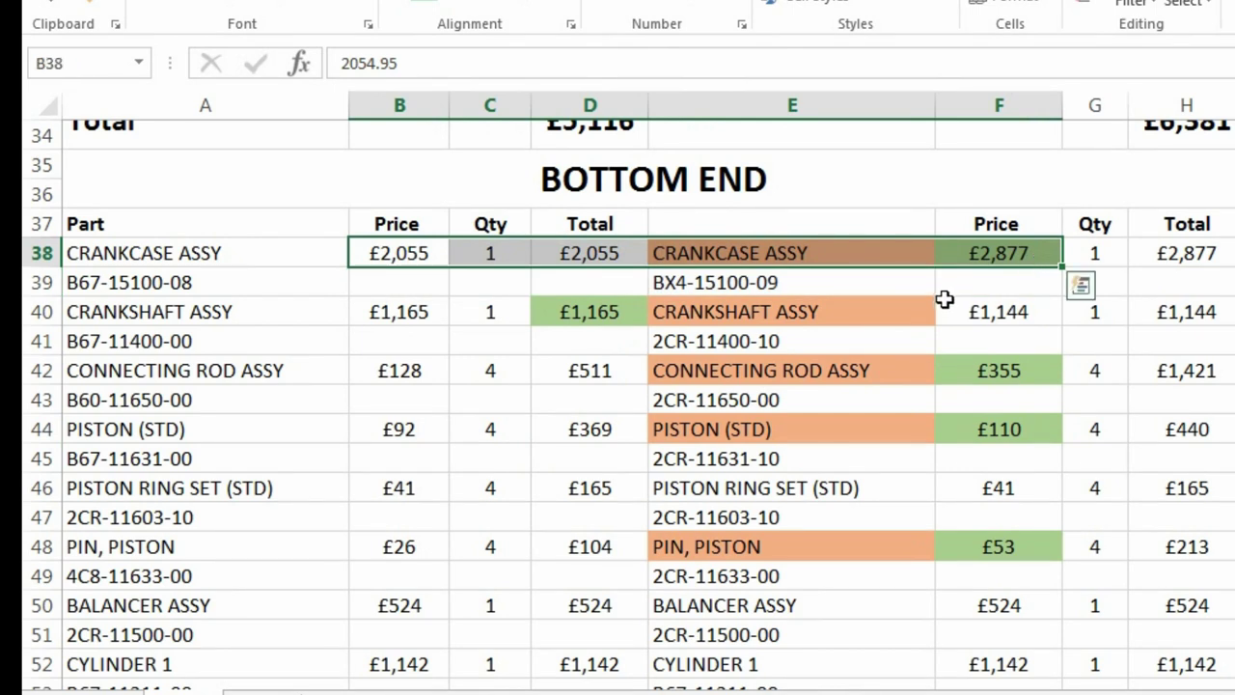
pyautogui.click(350, 272)
pyautogui.moveTo(325, 276); pyautogui.dragTo(671, 285)
pyautogui.moveTo(793, 255); pyautogui.dragTo(1004, 283)
pyautogui.moveTo(267, 254); pyautogui.dragTo(400, 289)
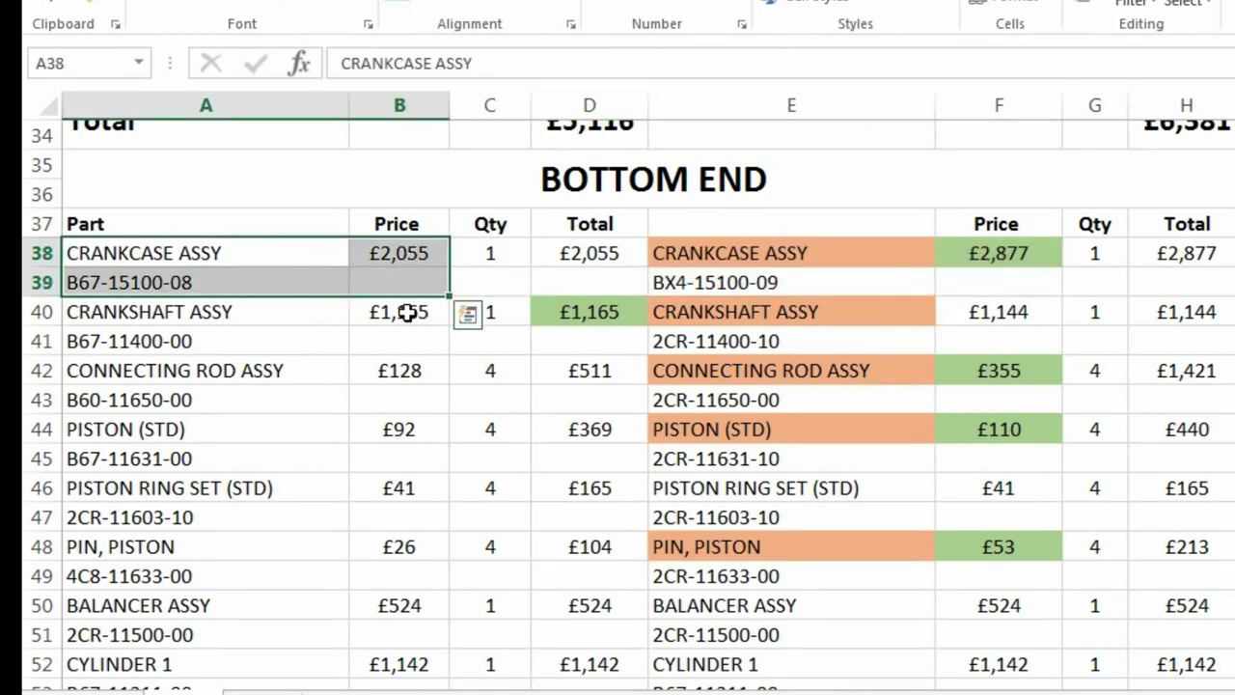
pyautogui.click(402, 312)
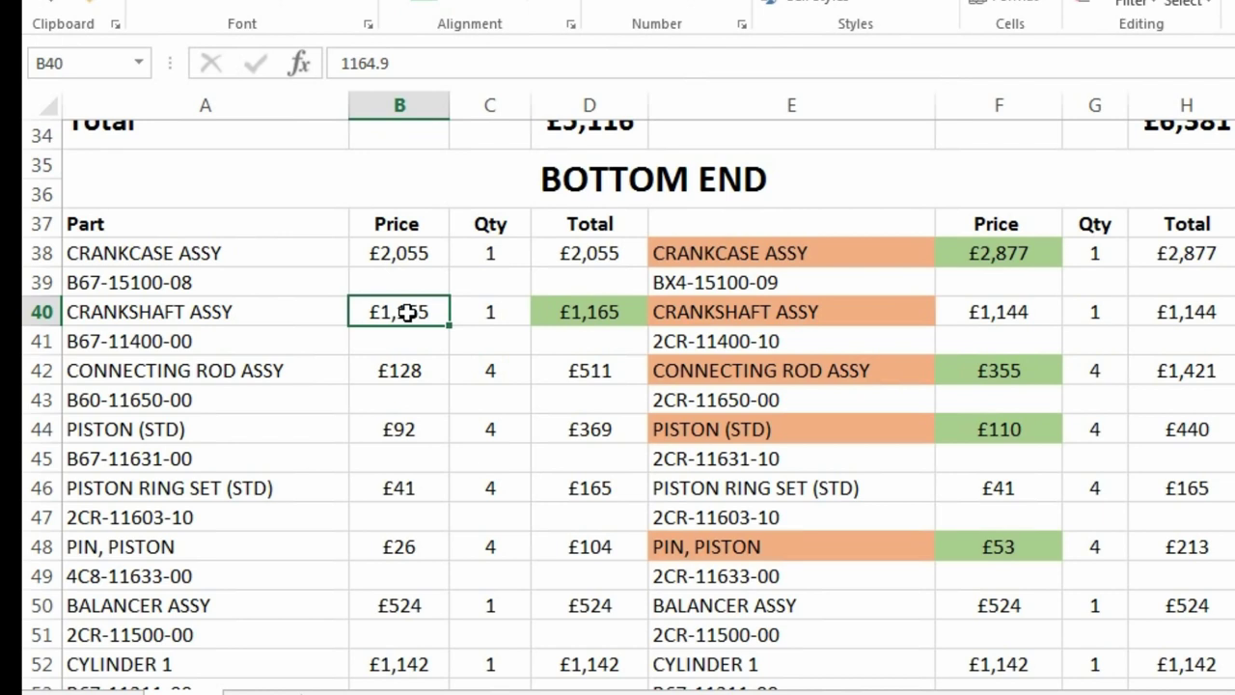
# Examine which MT-10 and R1 parts differ in part number and price across the HEAD and BOTTOM END sections
pyautogui.scroll(11, 449, 369)
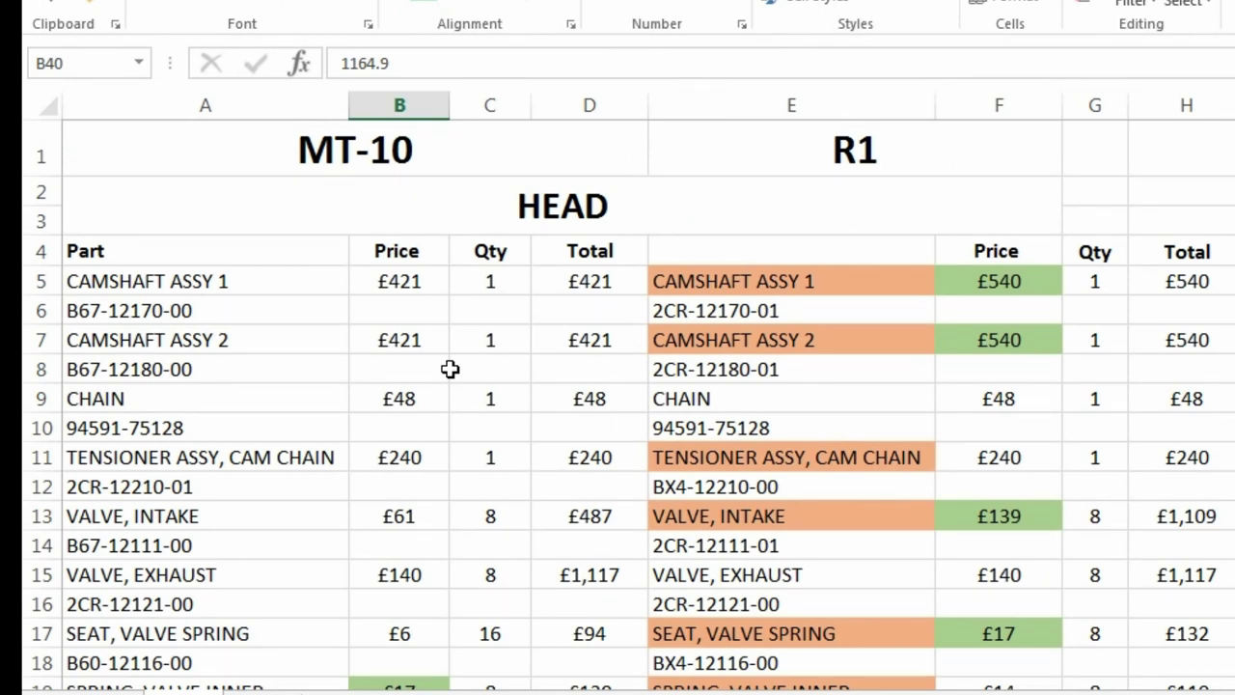
pyautogui.scroll(-5, 401, 358)
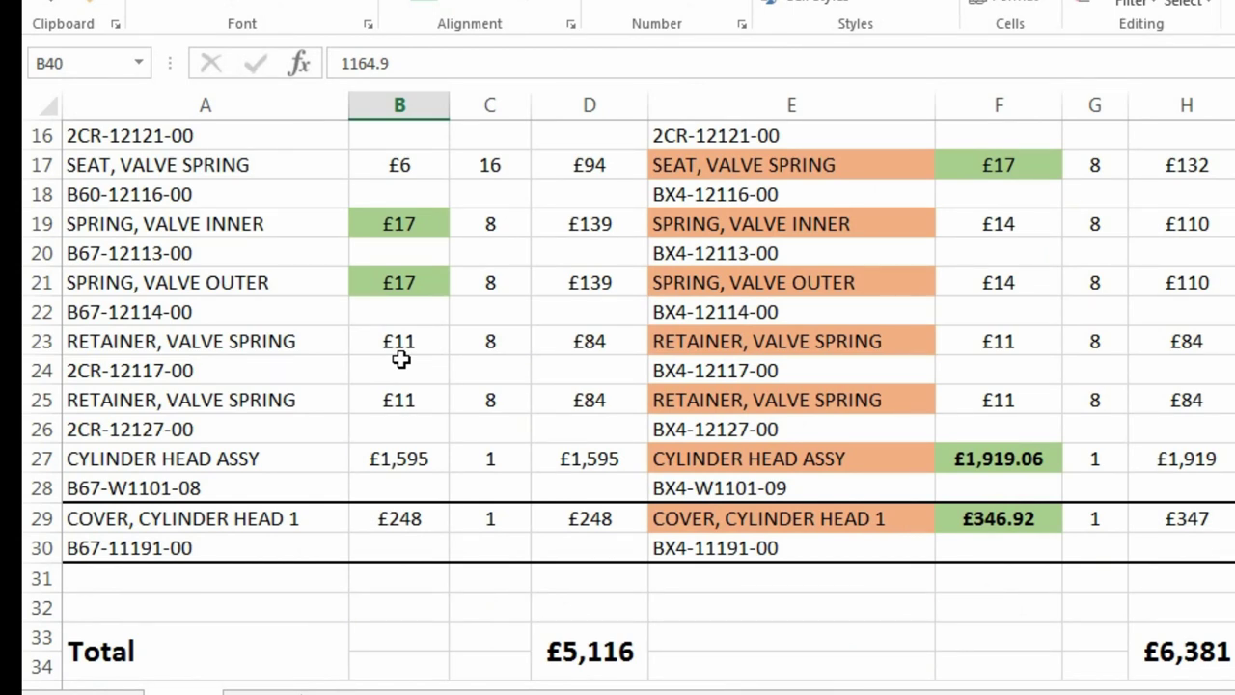
pyautogui.scroll(5, 402, 358)
pyautogui.scroll(-3, 805, 318)
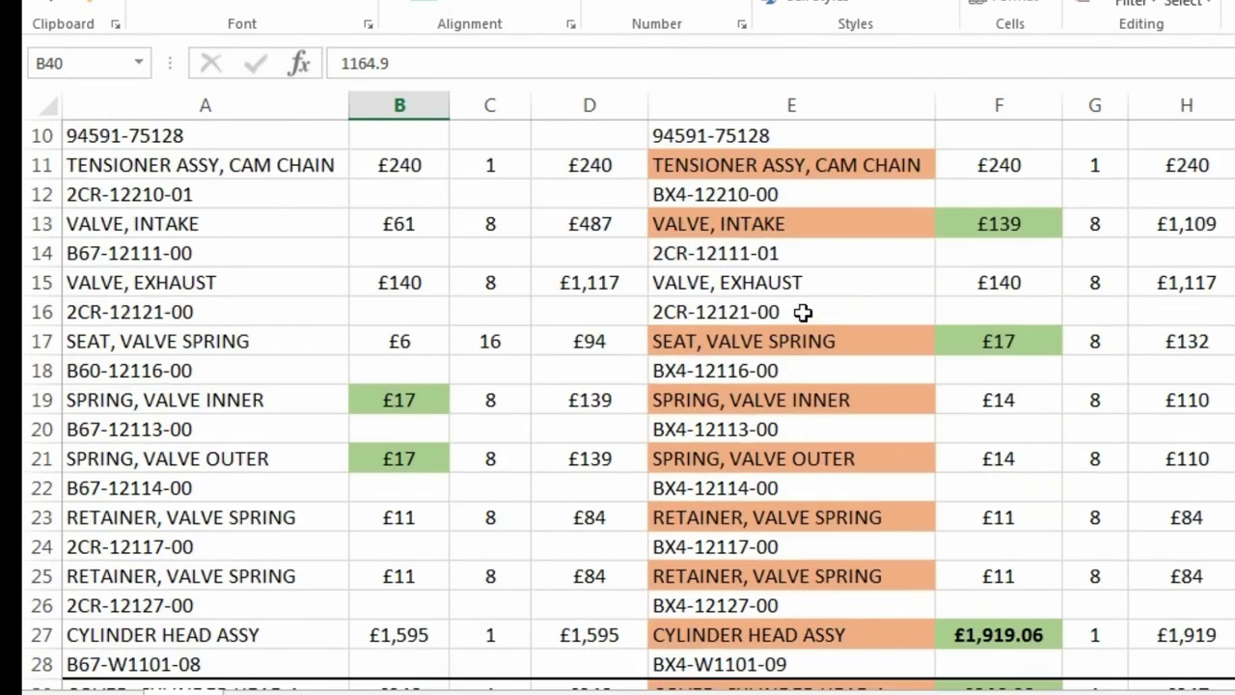
pyautogui.scroll(-2, 804, 311)
pyautogui.scroll(4, 802, 311)
pyautogui.scroll(-11, 789, 193)
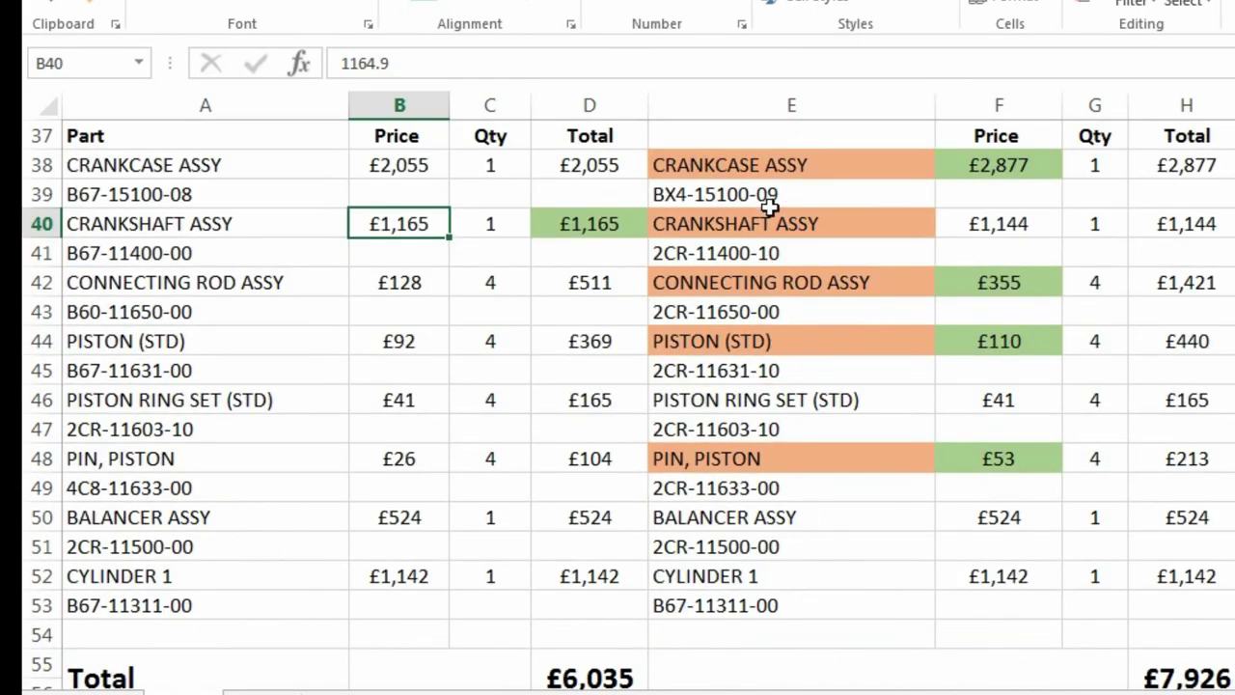
pyautogui.scroll(12, 780, 187)
pyautogui.scroll(-2, 801, 253)
pyautogui.scroll(-11, 801, 253)
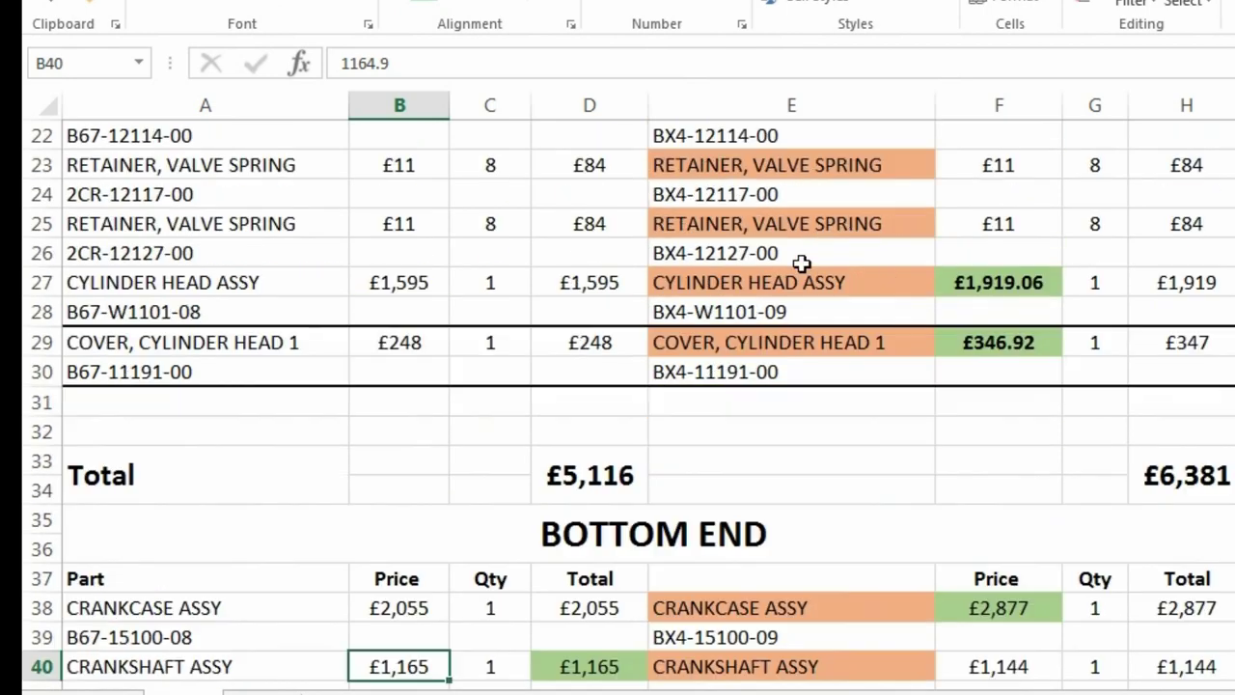
pyautogui.scroll(2, 801, 263)
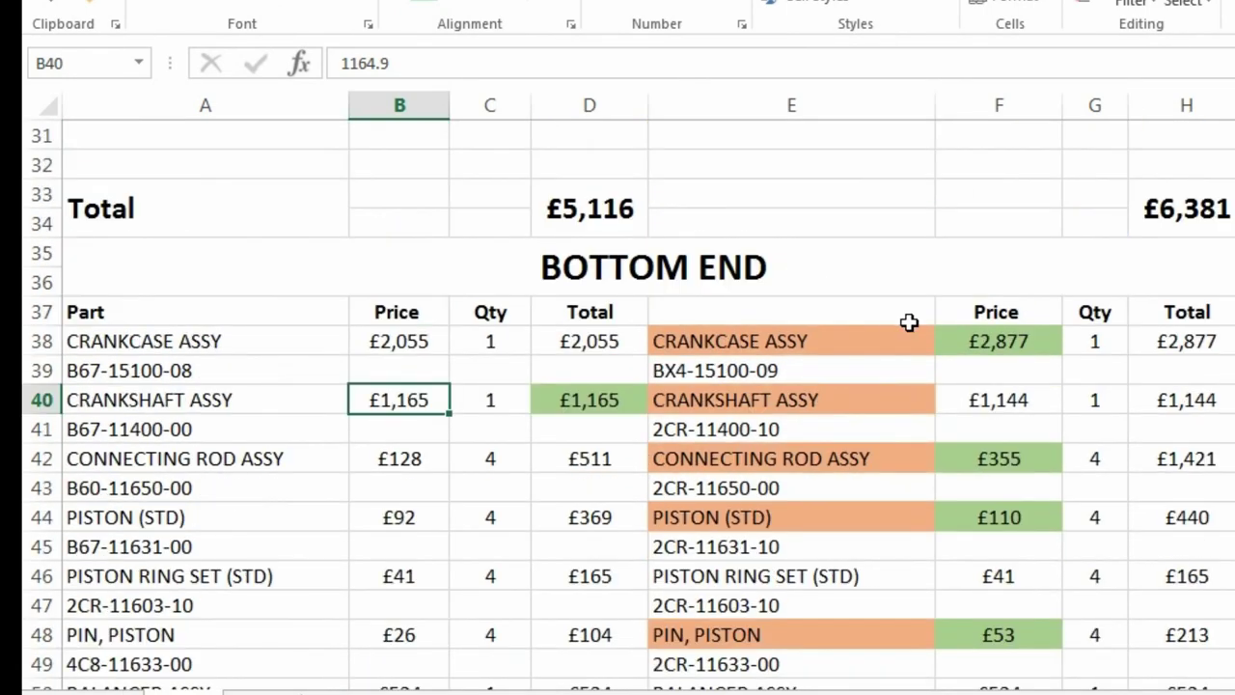
pyautogui.scroll(-1, 1070, 415)
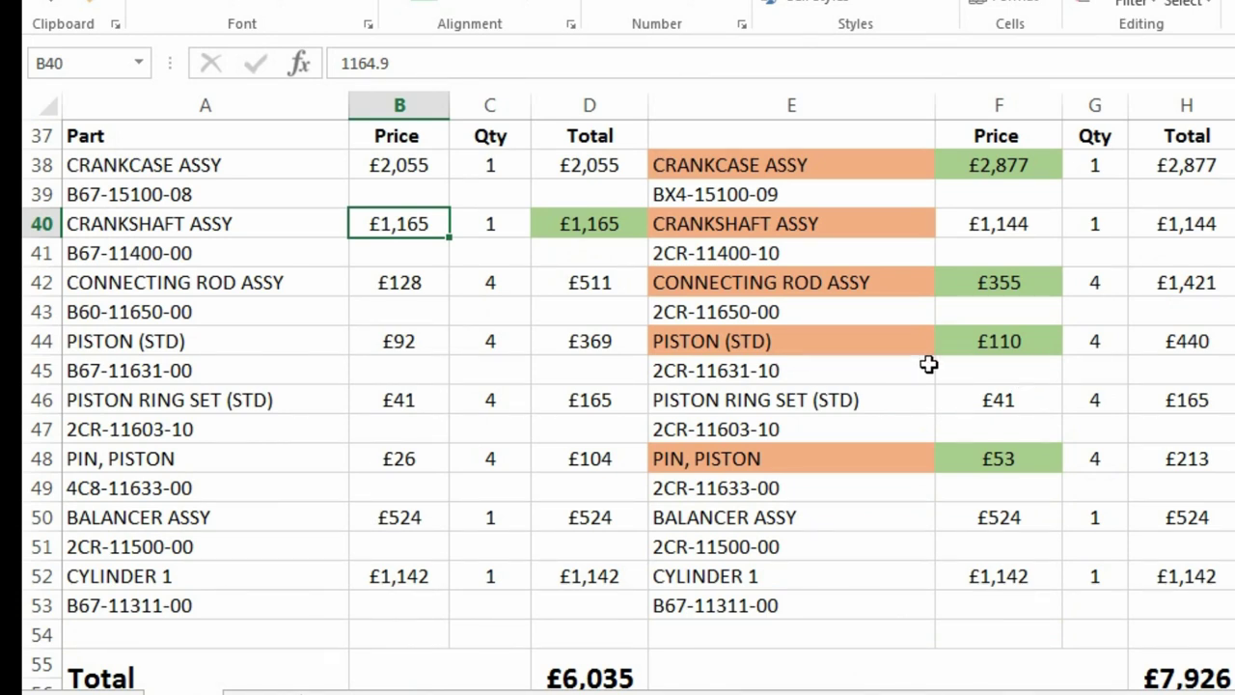
pyautogui.scroll(12, 872, 355)
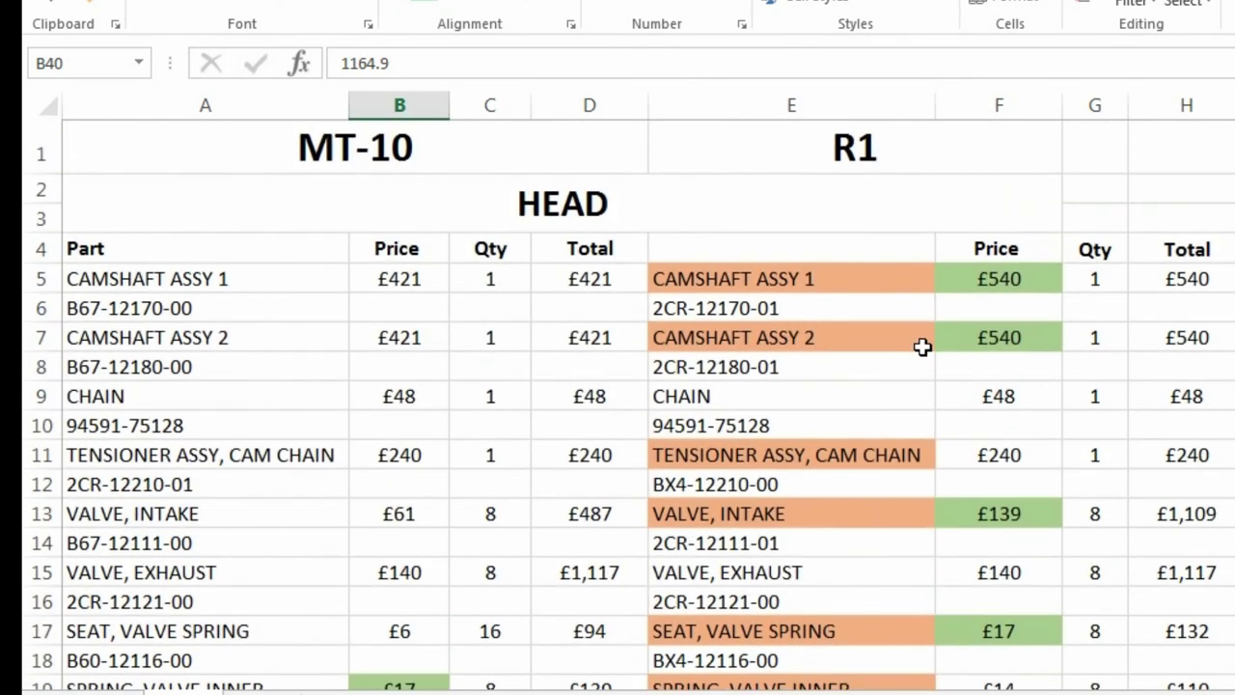
pyautogui.click(951, 309)
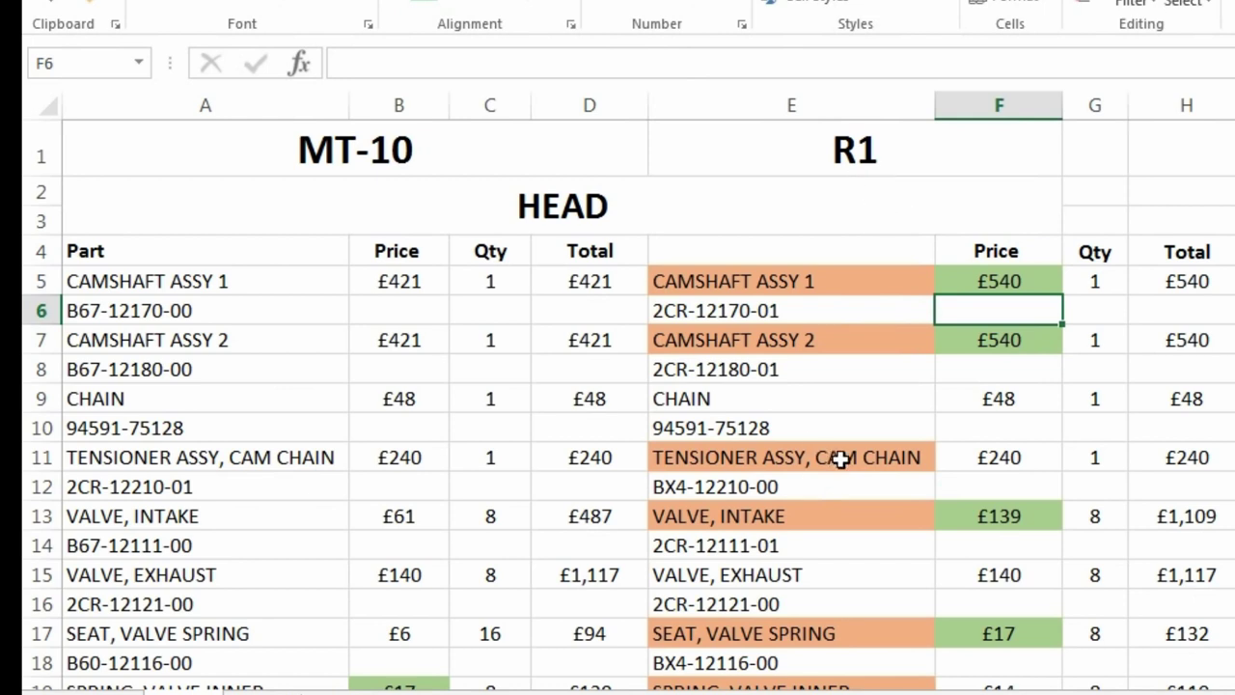
# Compare the MT-10 and R1 cam chain tensioner prices in row 11 and part numbers in row 12
pyautogui.scroll(-1, 842, 460)
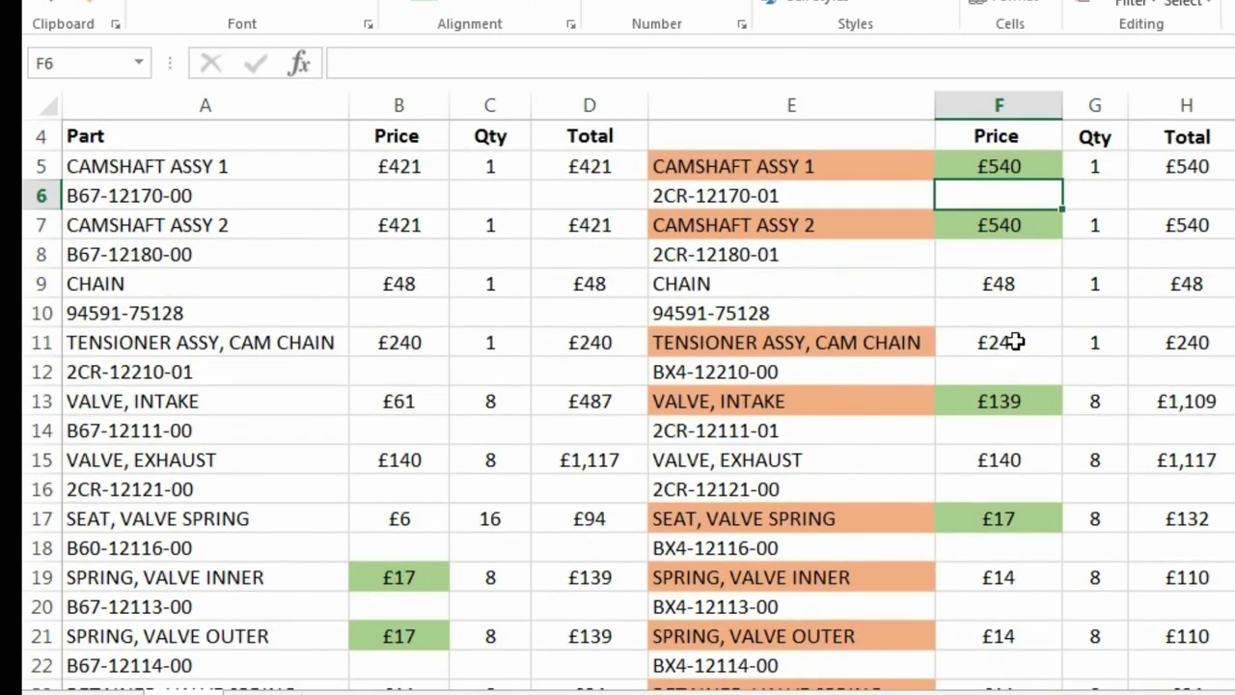
pyautogui.moveTo(863, 366); pyautogui.dragTo(276, 367)
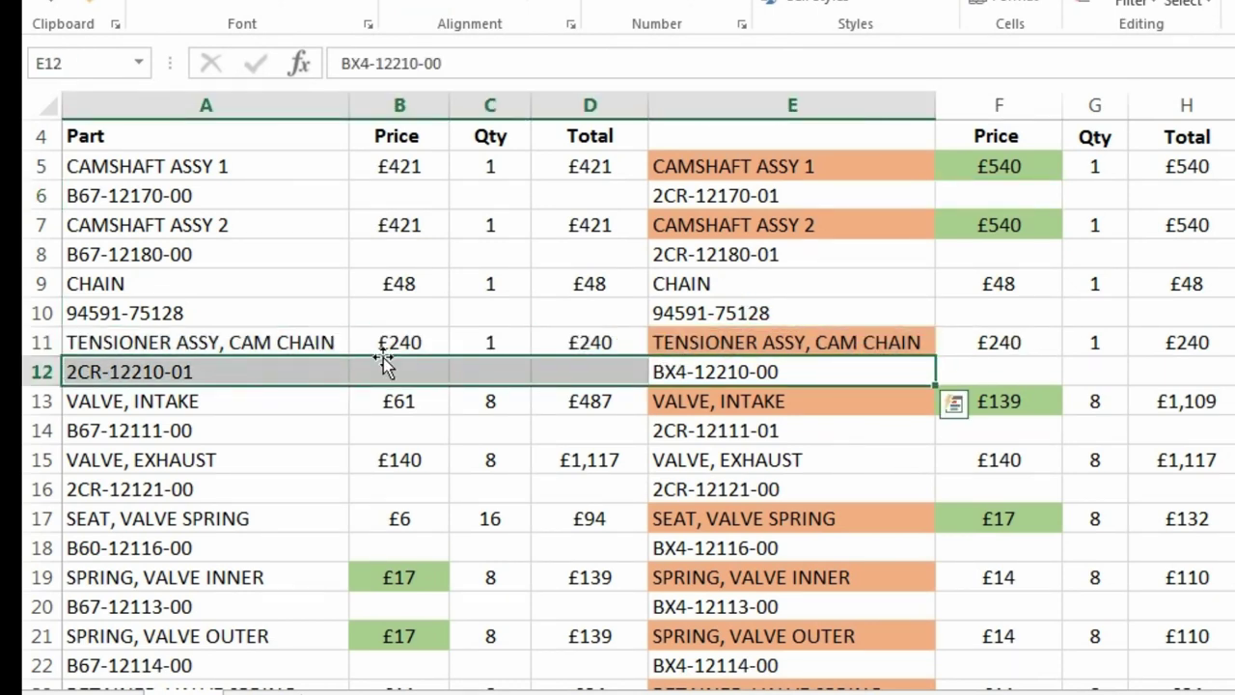
pyautogui.moveTo(425, 355); pyautogui.dragTo(943, 347)
pyautogui.click(926, 343)
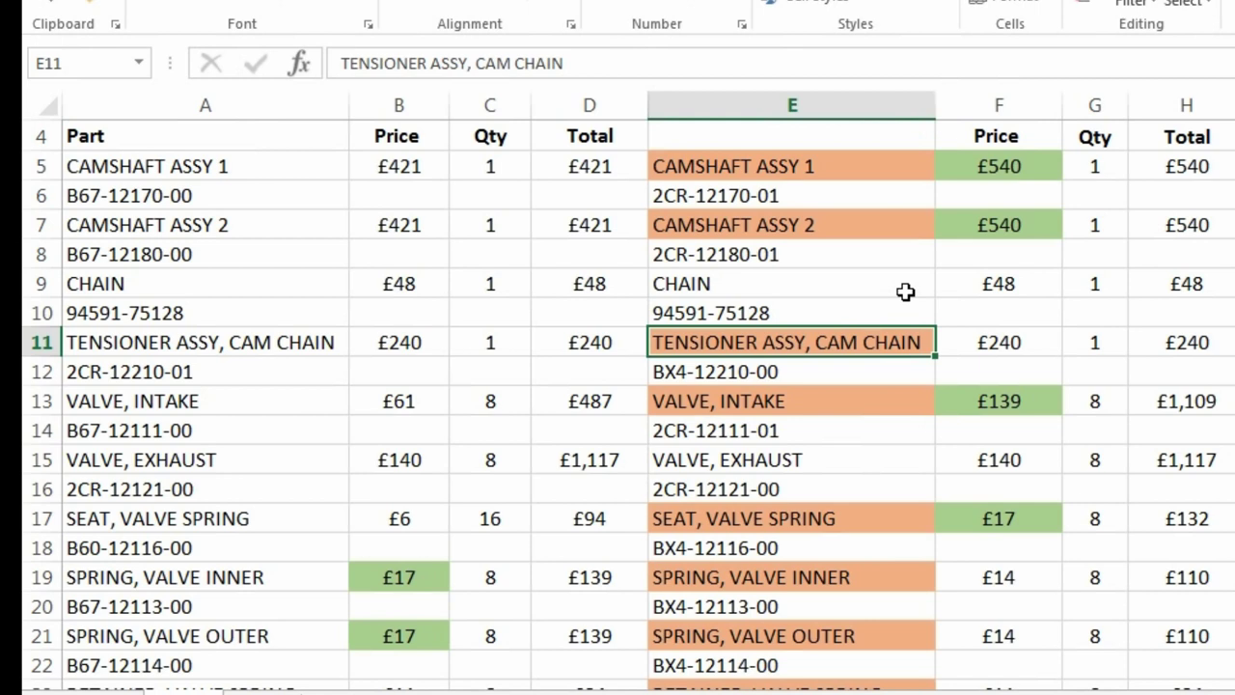
pyautogui.click(843, 365)
pyautogui.click(287, 381)
pyautogui.click(753, 371)
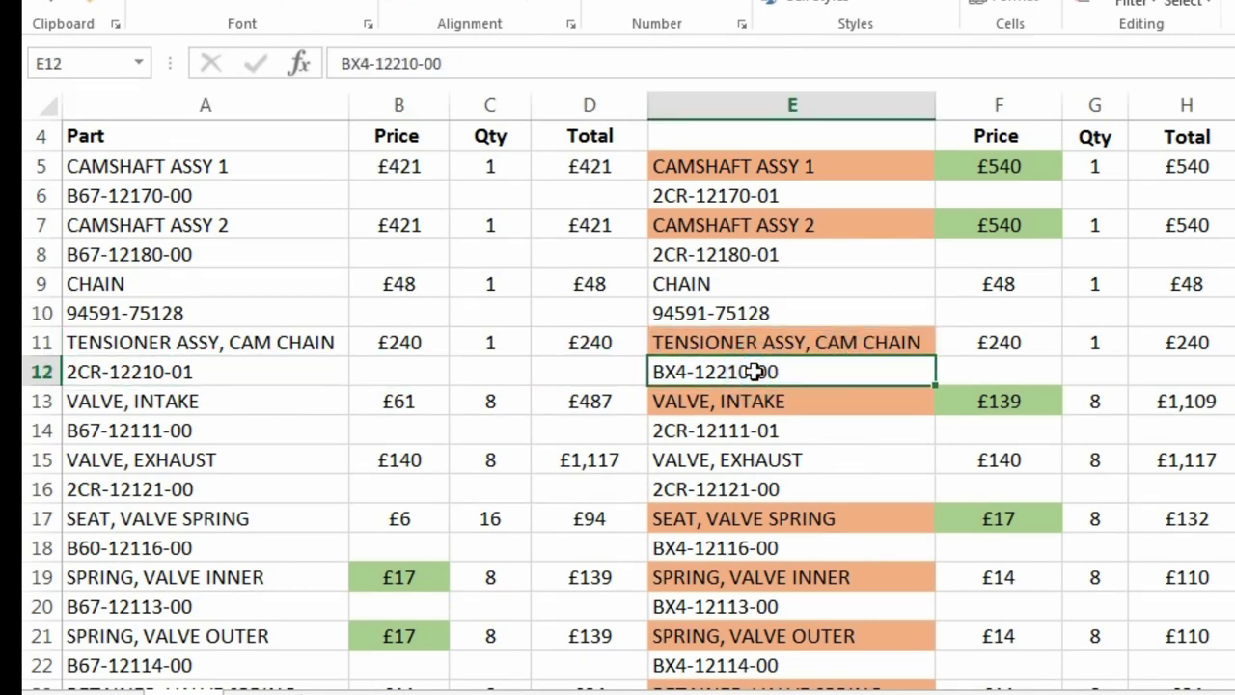
# Check the R1 part number of the second camshaft in E8
pyautogui.scroll(2, 754, 369)
pyautogui.click(775, 367)
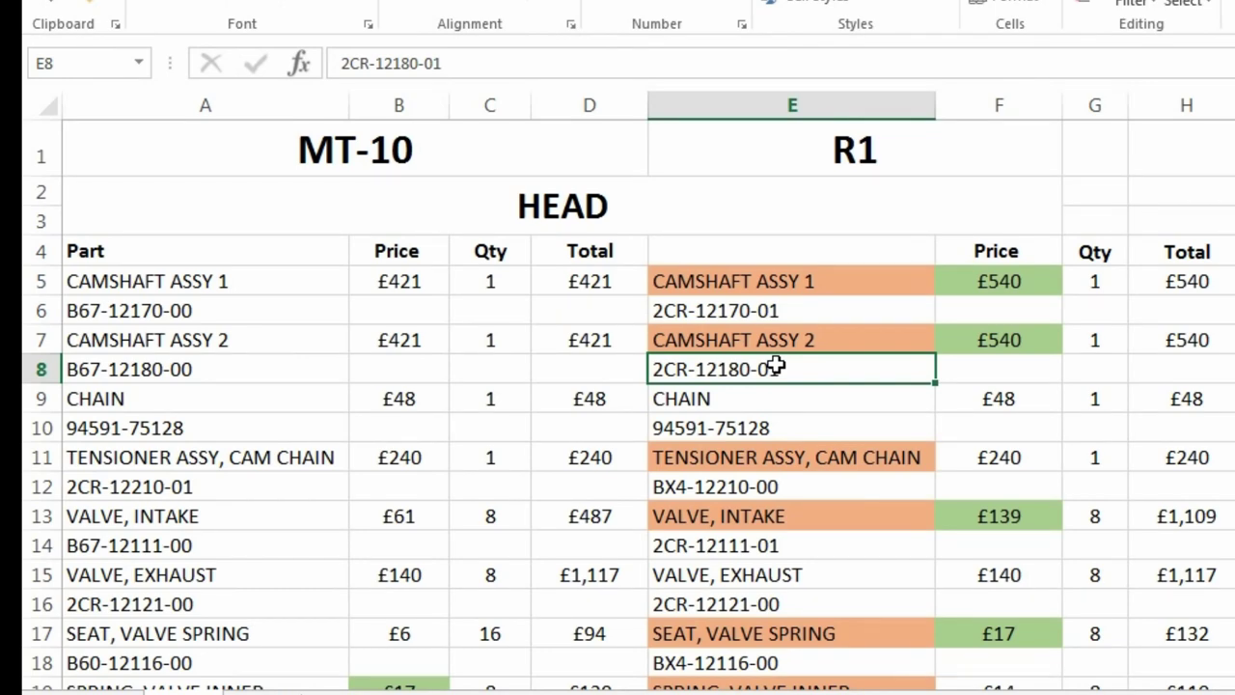
pyautogui.scroll(-1, 766, 366)
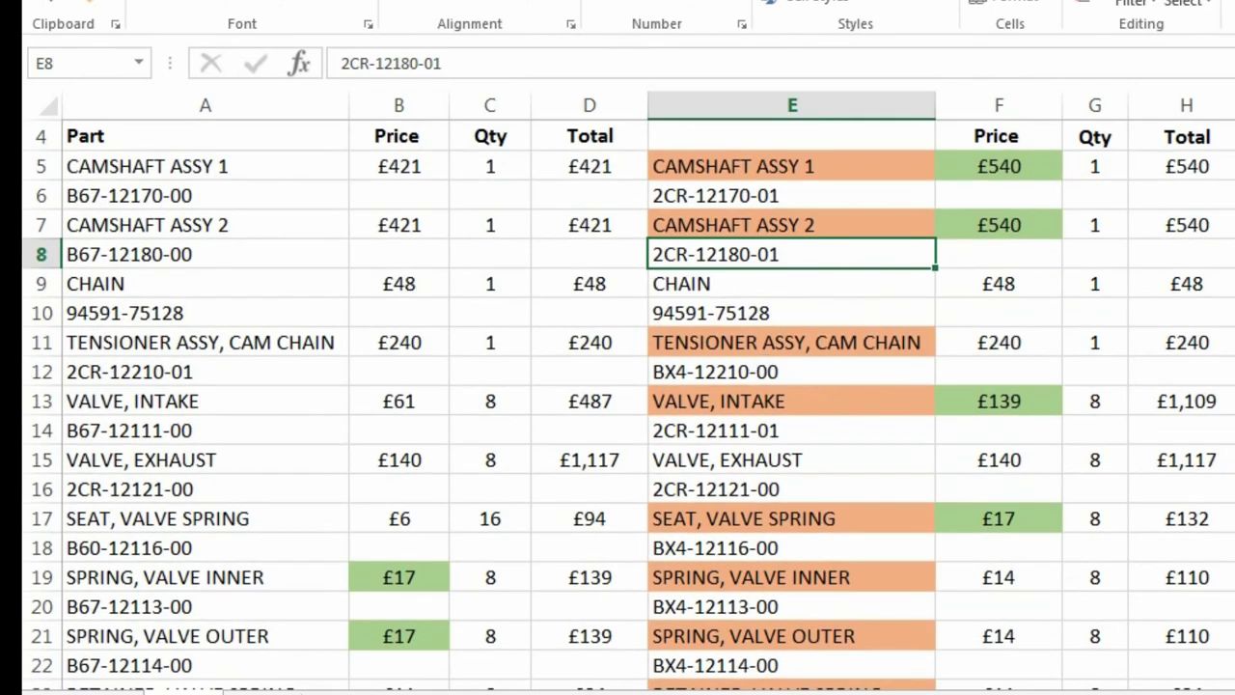